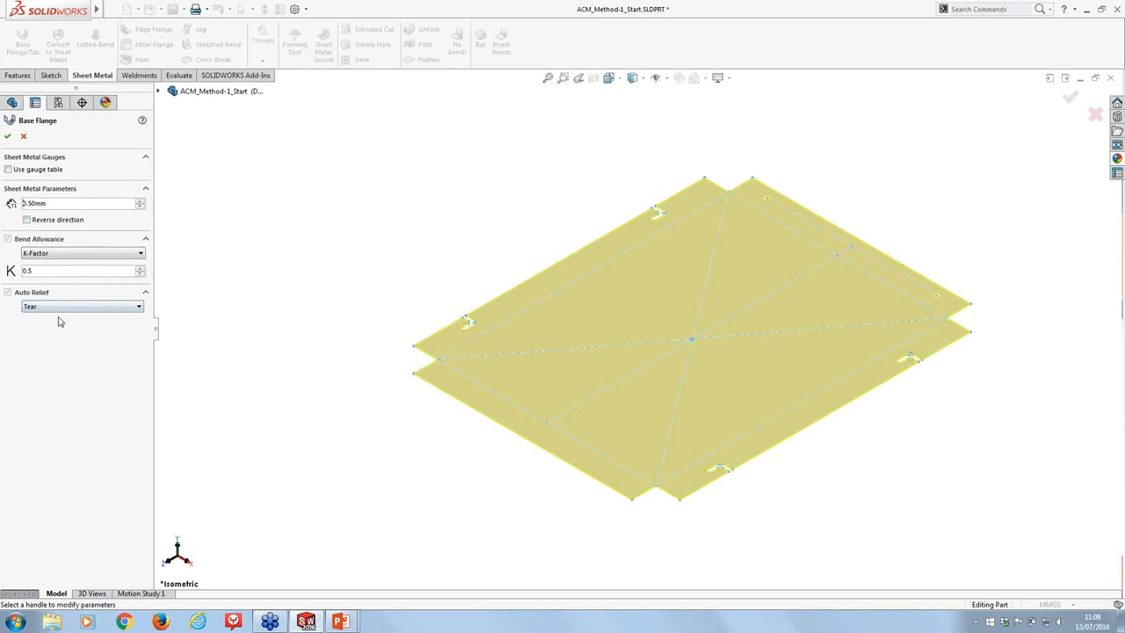
Keep K-Factor as the bend allowance type and finish the base flange from the panel profile
{"action": "left_click", "coordinate": [97, 254]}
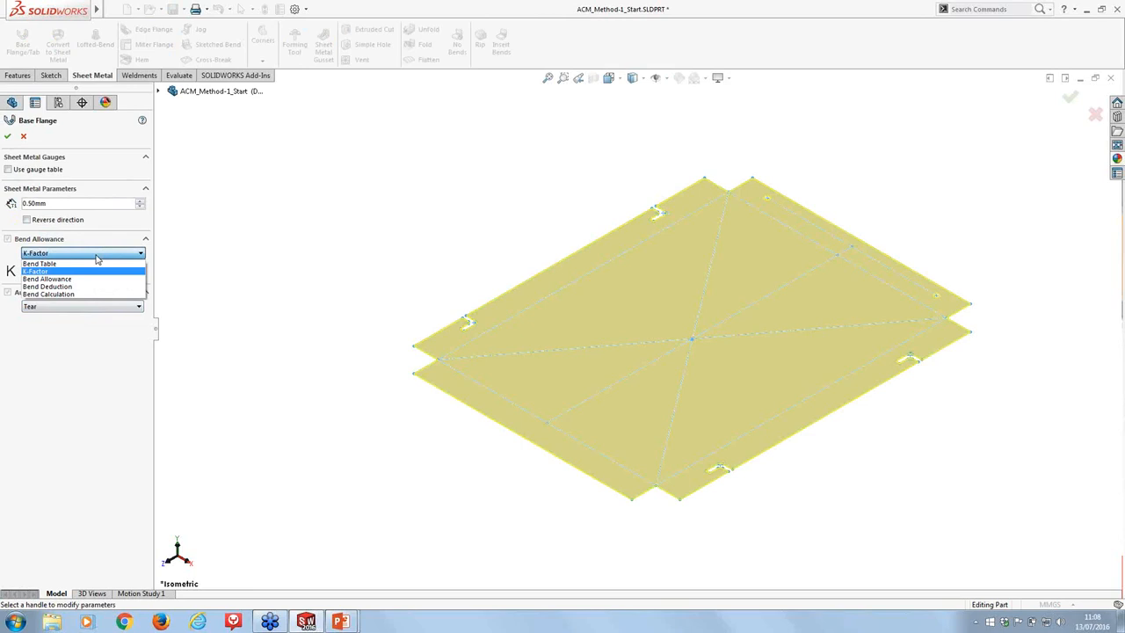
{"action": "left_click", "coordinate": [97, 256]}
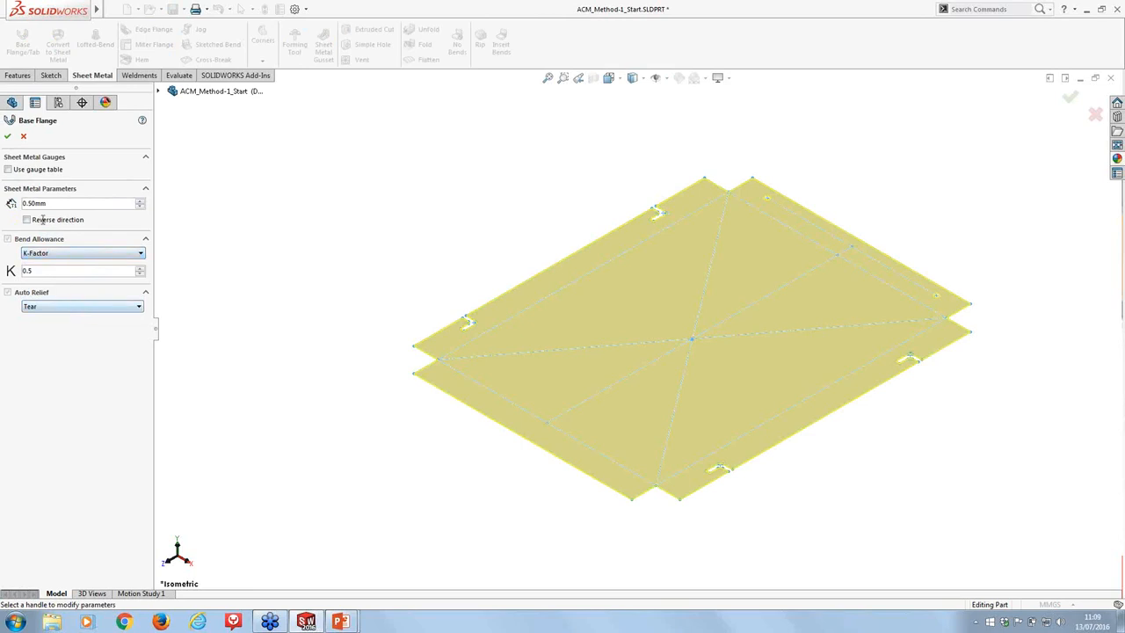
{"action": "left_click", "coordinate": [7, 137]}
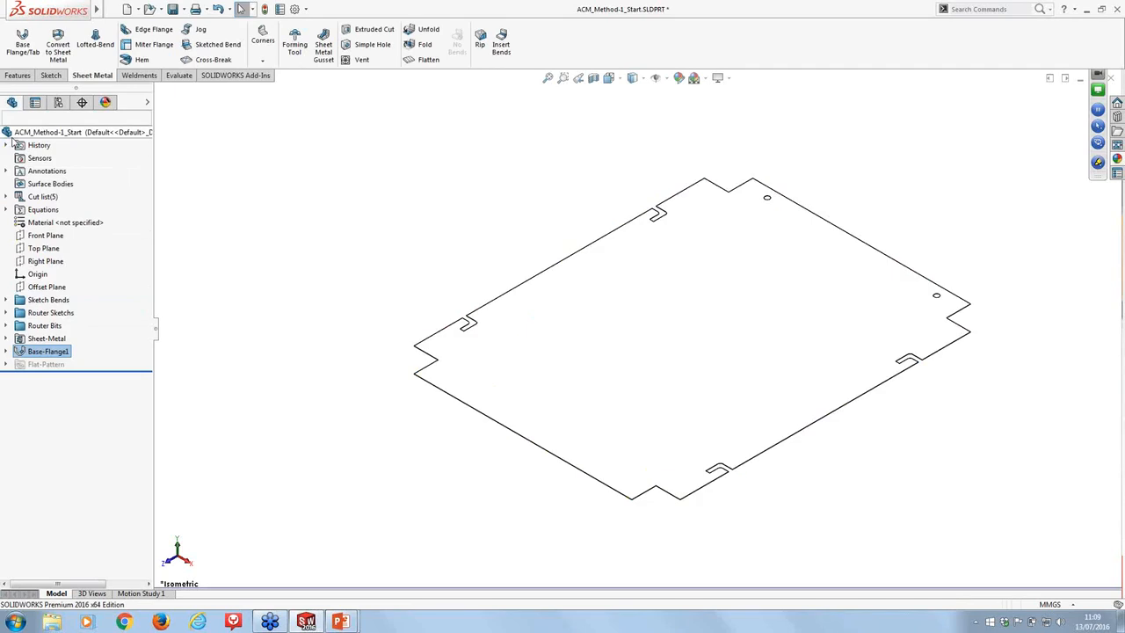
Start a sketch on the base flange's upper face and convert the face outline and both hole edges into it
{"action": "mouse_move", "coordinate": [435, 303]}
{"action": "middle_mouse_down"}
{"action": "mouse_move", "coordinate": [472, 188]}
{"action": "mouse_move", "coordinate": [512, 324]}
{"action": "mouse_move", "coordinate": [462, 426]}
{"action": "mouse_move", "coordinate": [450, 352]}
{"action": "mouse_move", "coordinate": [465, 357]}
{"action": "mouse_move", "coordinate": [462, 374]}
{"action": "mouse_move", "coordinate": [645, 349]}
{"action": "mouse_move", "coordinate": [655, 371]}
{"action": "middle_mouse_up"}
{"action": "right_click_drag", "start_coordinate": [608, 395], "coordinate": [646, 356]}
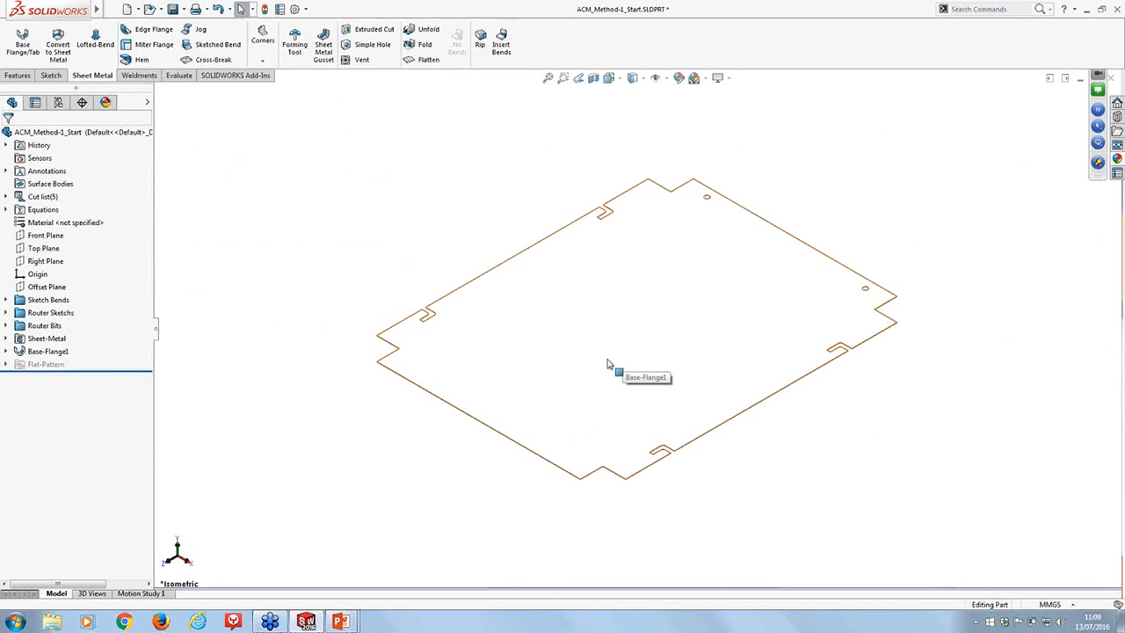
{"action": "left_click", "coordinate": [601, 320]}
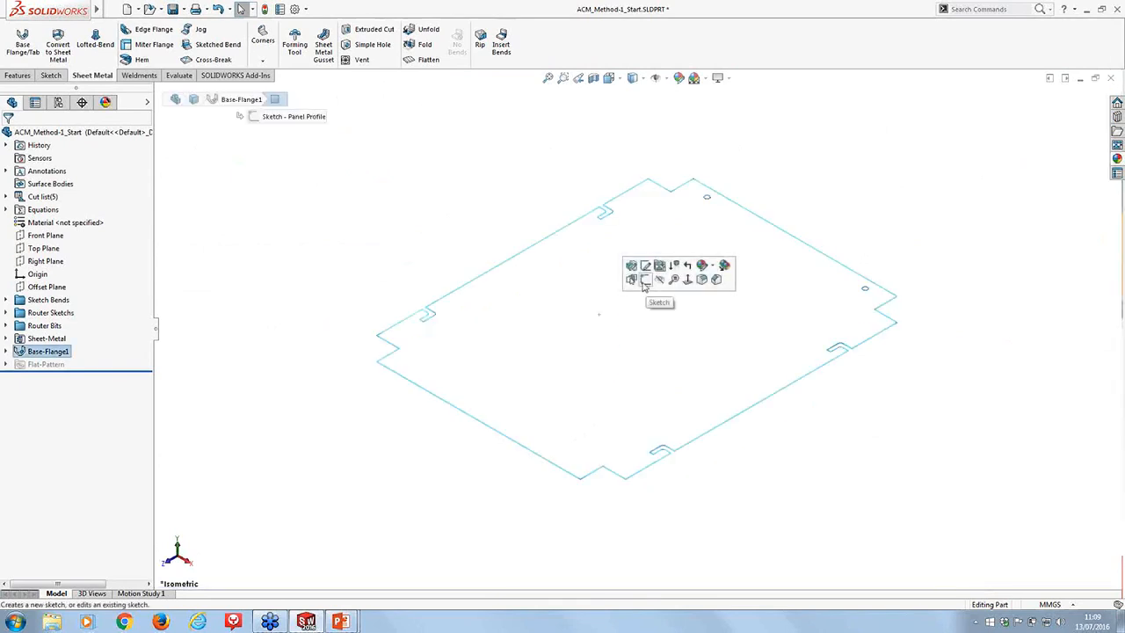
{"action": "left_click", "coordinate": [642, 280]}
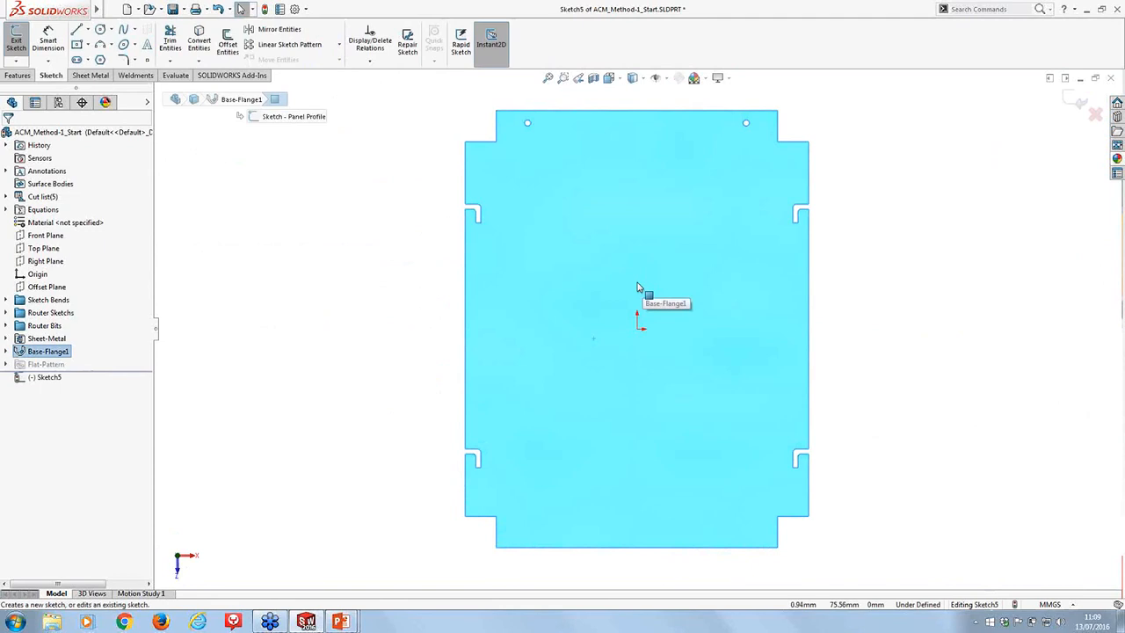
{"action": "left_click", "coordinate": [202, 43]}
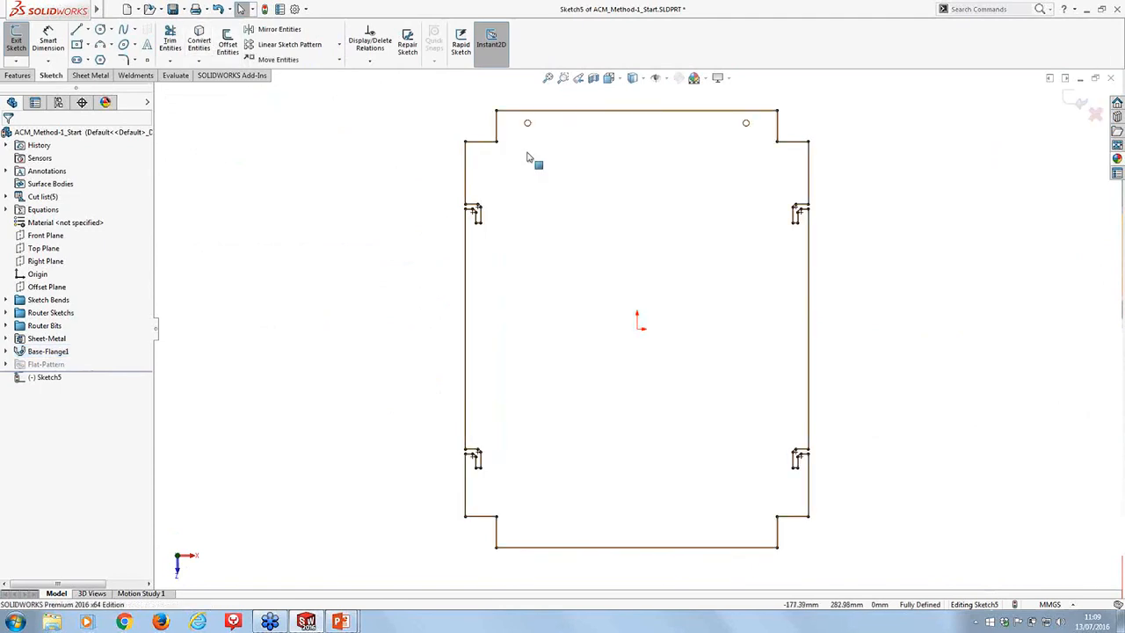
{"action": "left_click", "coordinate": [200, 41]}
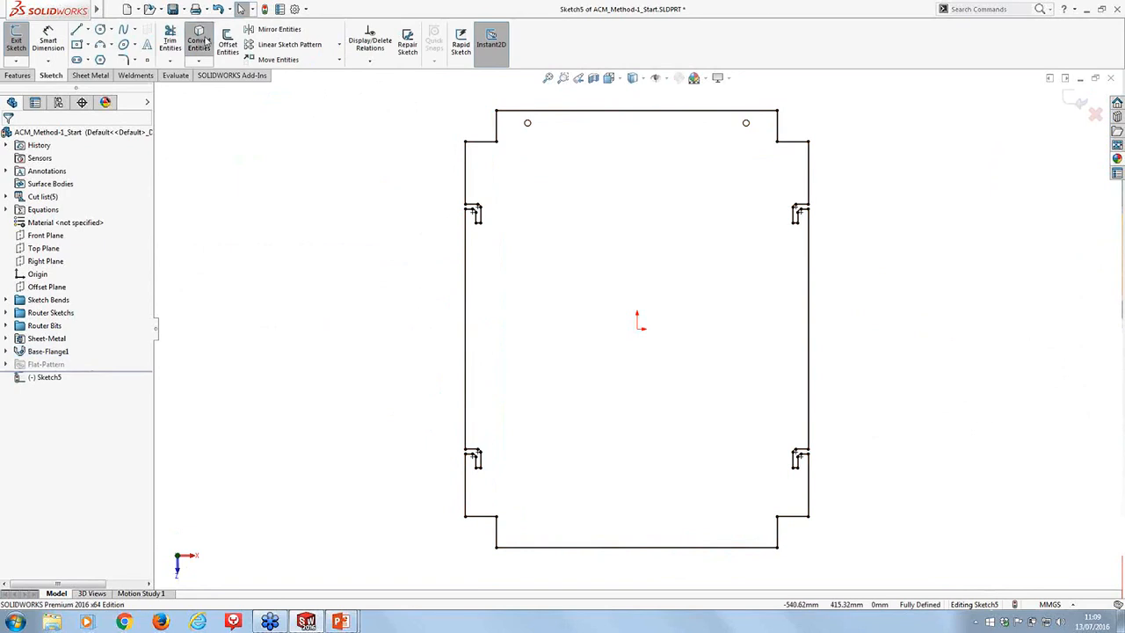
{"action": "left_click", "coordinate": [527, 124]}
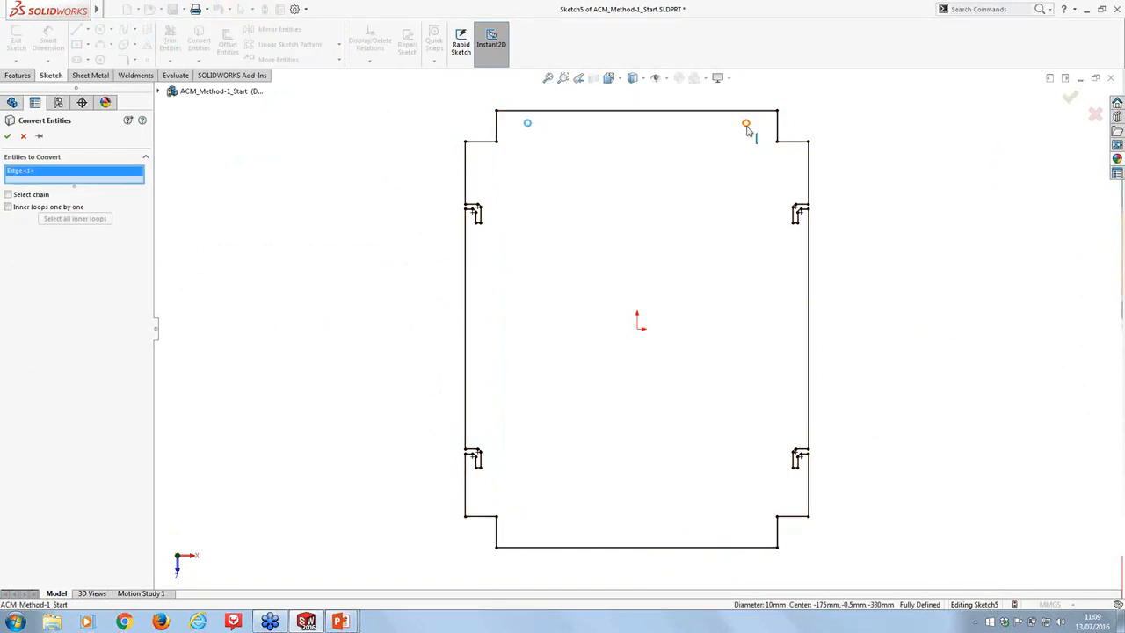
{"action": "left_click", "coordinate": [745, 123]}
{"action": "left_click", "coordinate": [7, 137]}
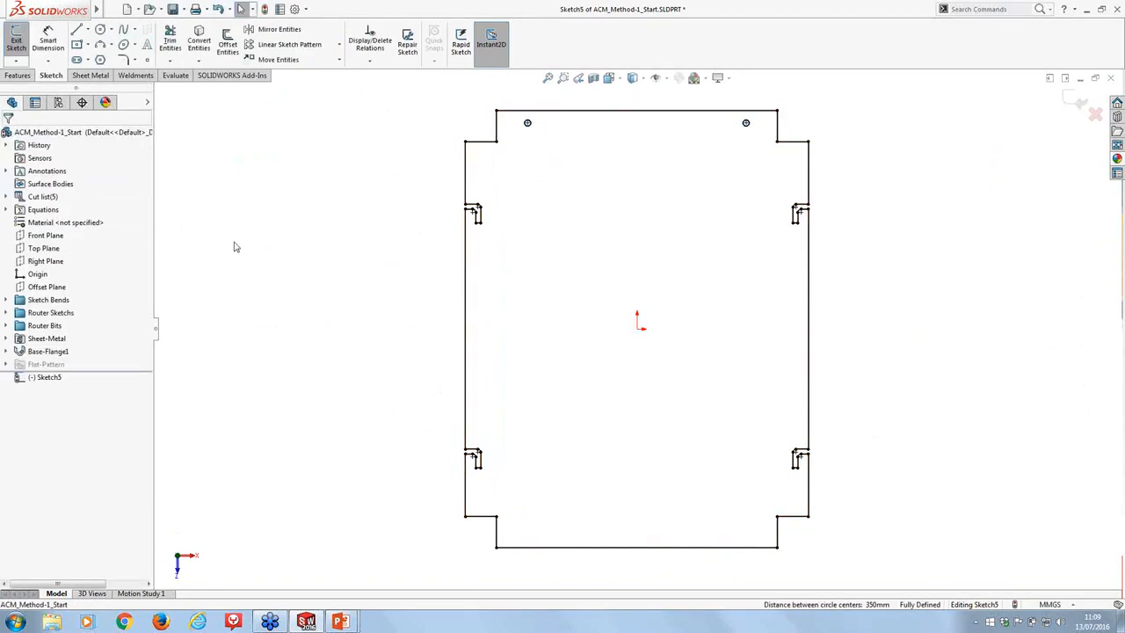
Extrude the converted panel sketch as a 4 mm blind boss without merging it into the base flange
{"action": "left_click", "coordinate": [18, 75]}
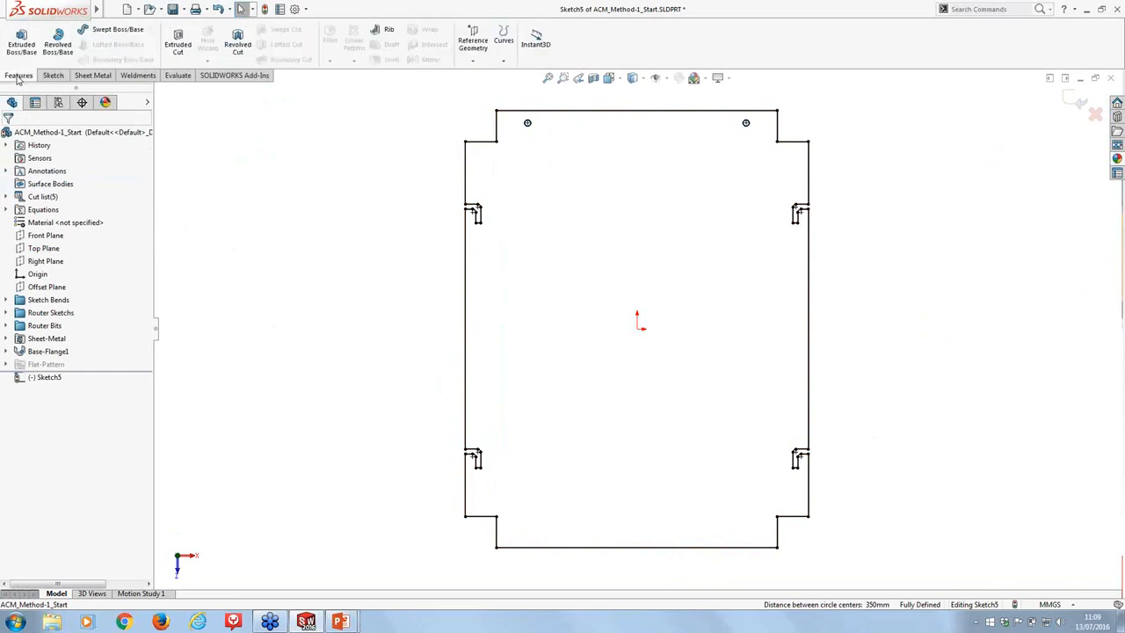
{"action": "left_click", "coordinate": [21, 42]}
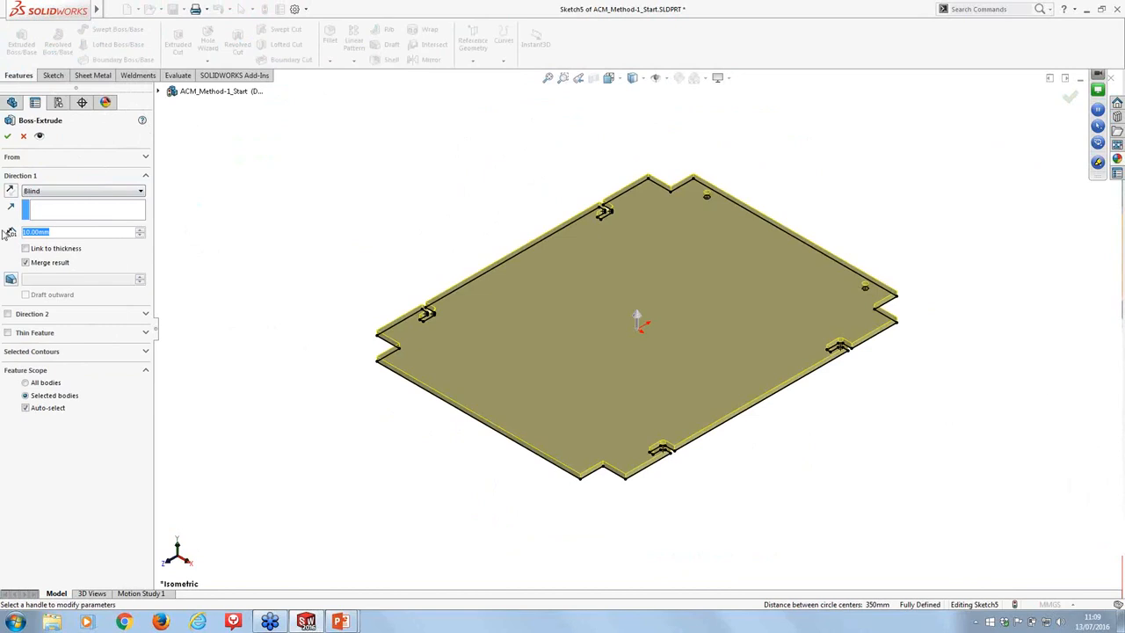
{"action": "type", "text": "4"}
{"action": "key", "text": "Return"}
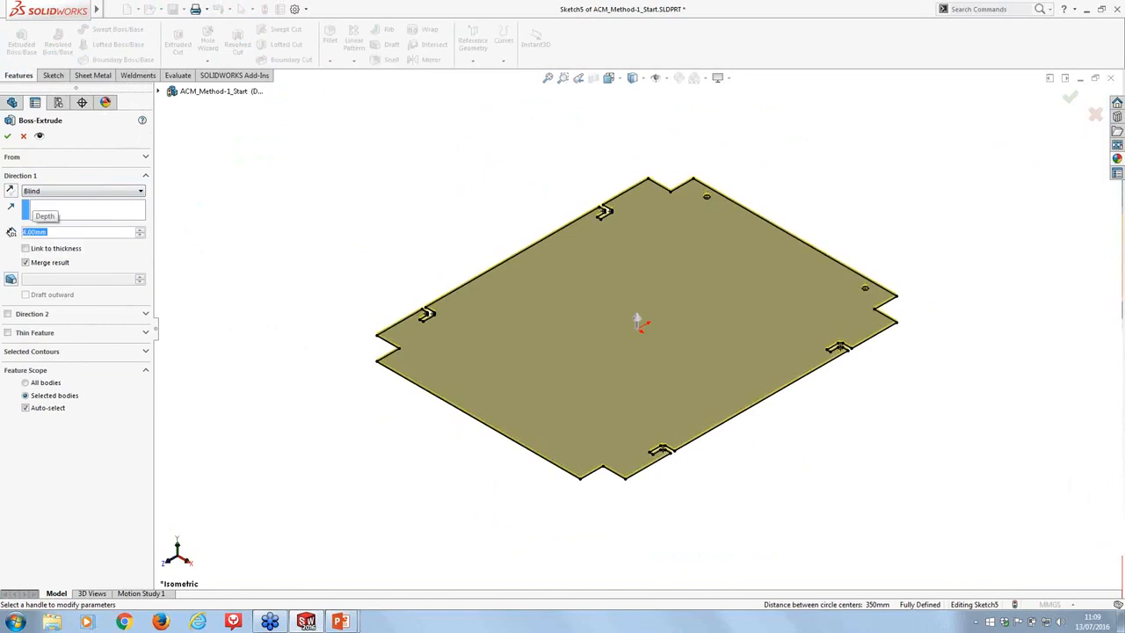
{"action": "left_click", "coordinate": [26, 266]}
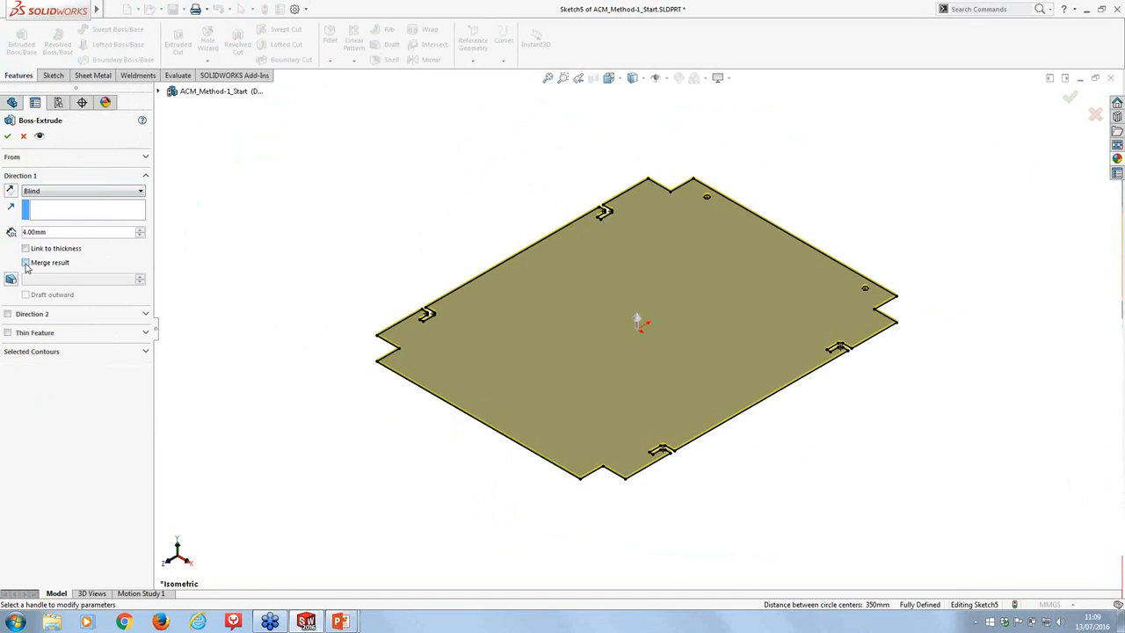
{"action": "left_click", "coordinate": [7, 135]}
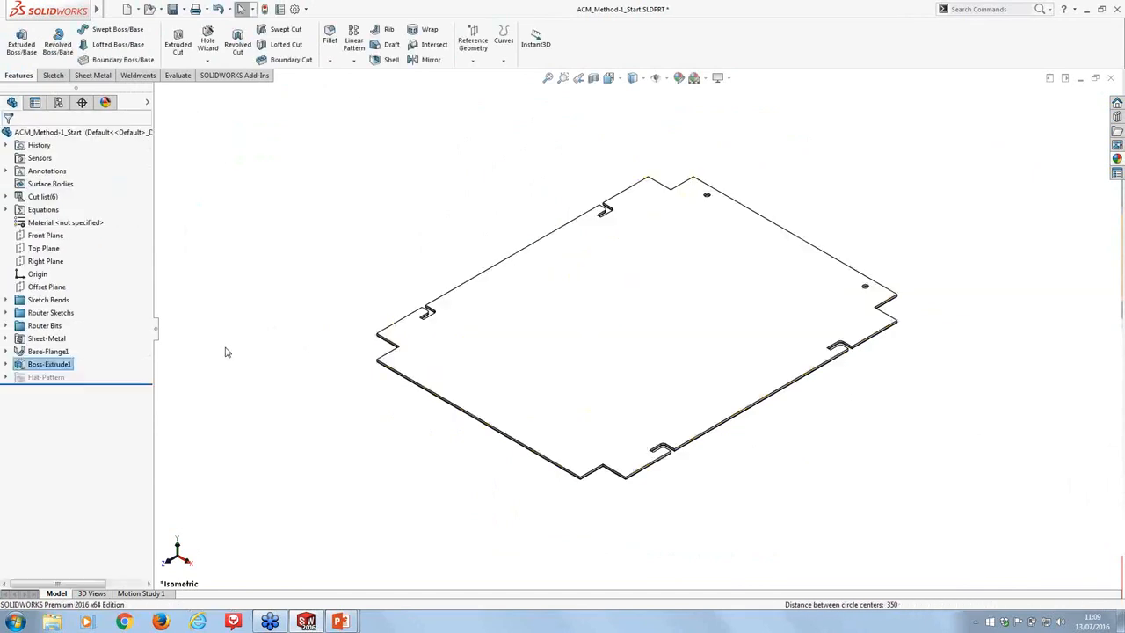
Examine the panel's corner edge to compare the extruded core layer with the thin base flange
{"action": "scroll", "coordinate": [414, 364], "scroll_direction": "down", "scroll_amount": 6}
{"action": "scroll", "coordinate": [479, 340], "scroll_direction": "down", "scroll_amount": 5}
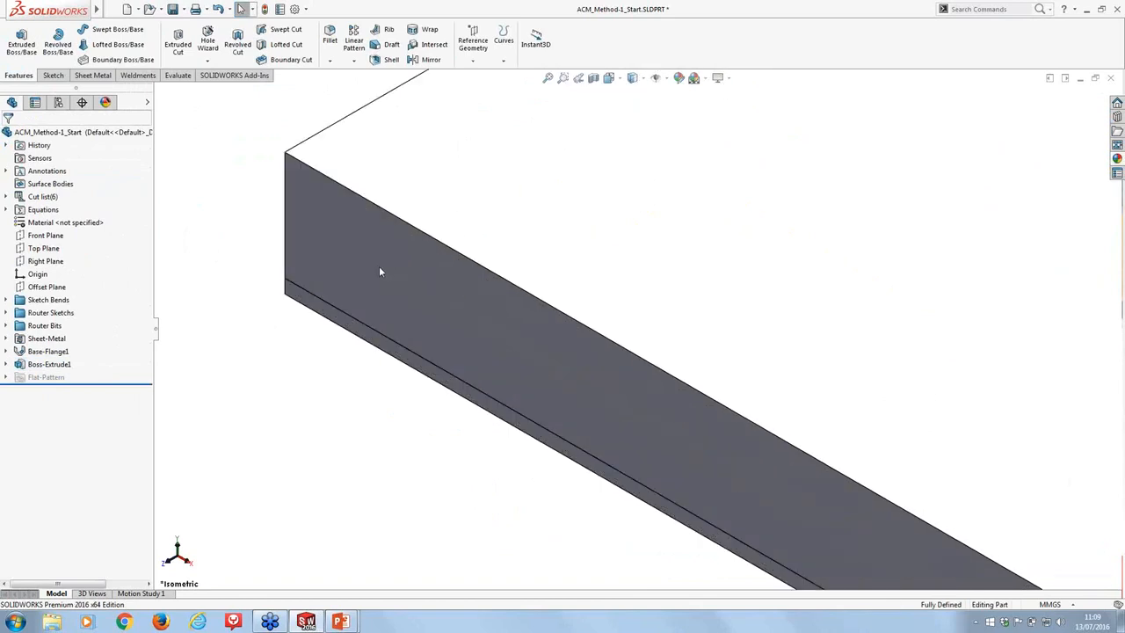
{"action": "left_click", "coordinate": [373, 264]}
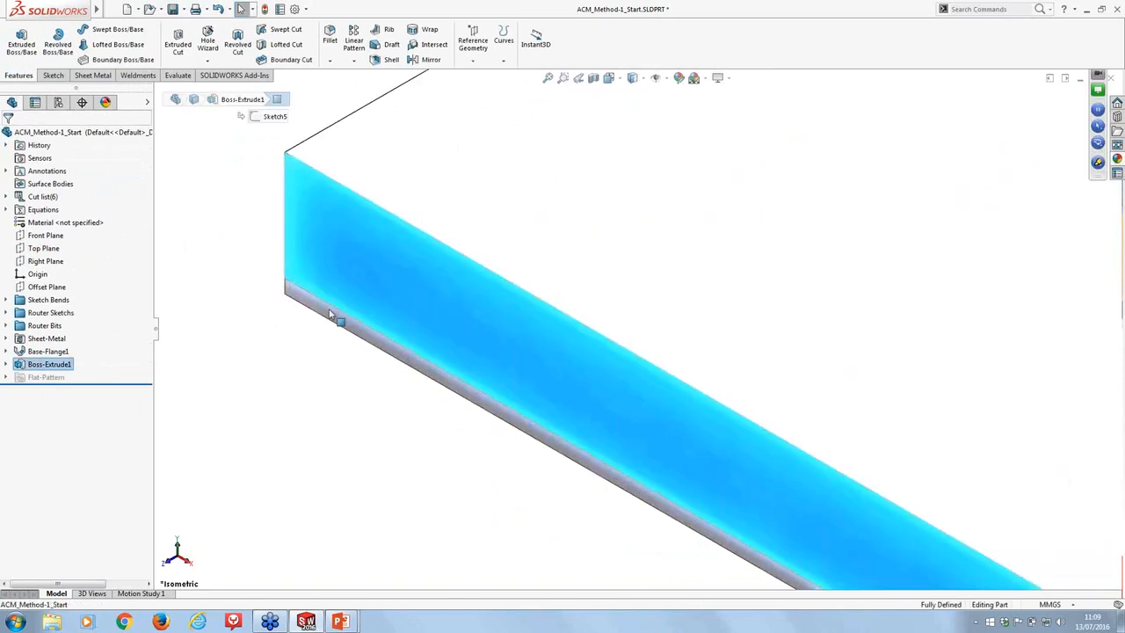
{"action": "left_click", "coordinate": [336, 442]}
{"action": "scroll", "coordinate": [334, 448], "scroll_direction": "up", "scroll_amount": 8}
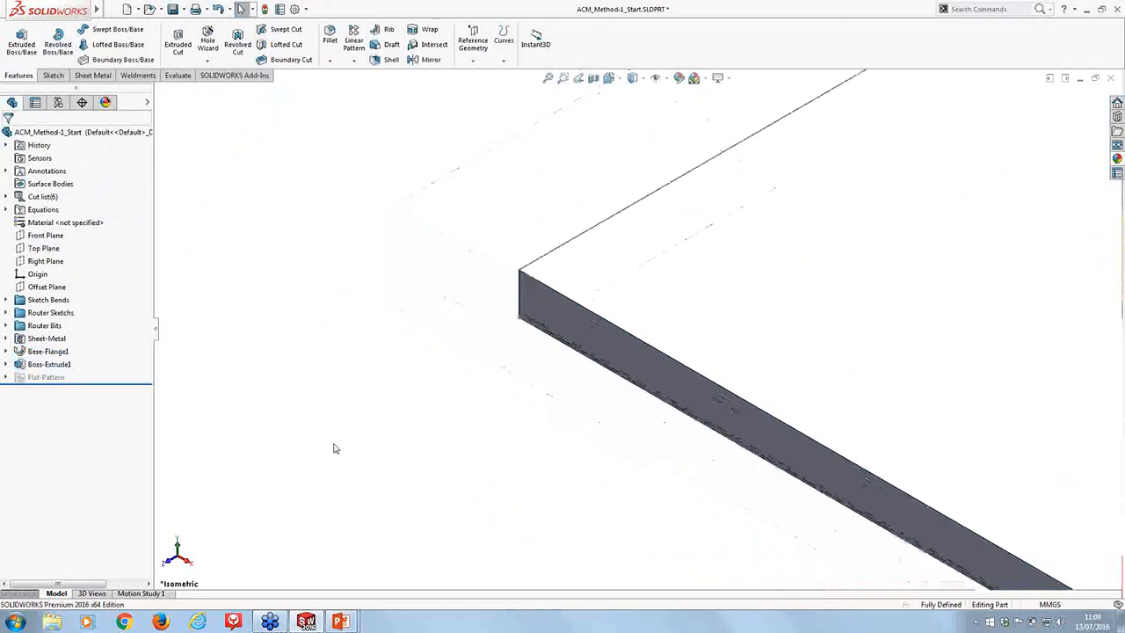
{"action": "scroll", "coordinate": [468, 436], "scroll_direction": "up", "scroll_amount": 3}
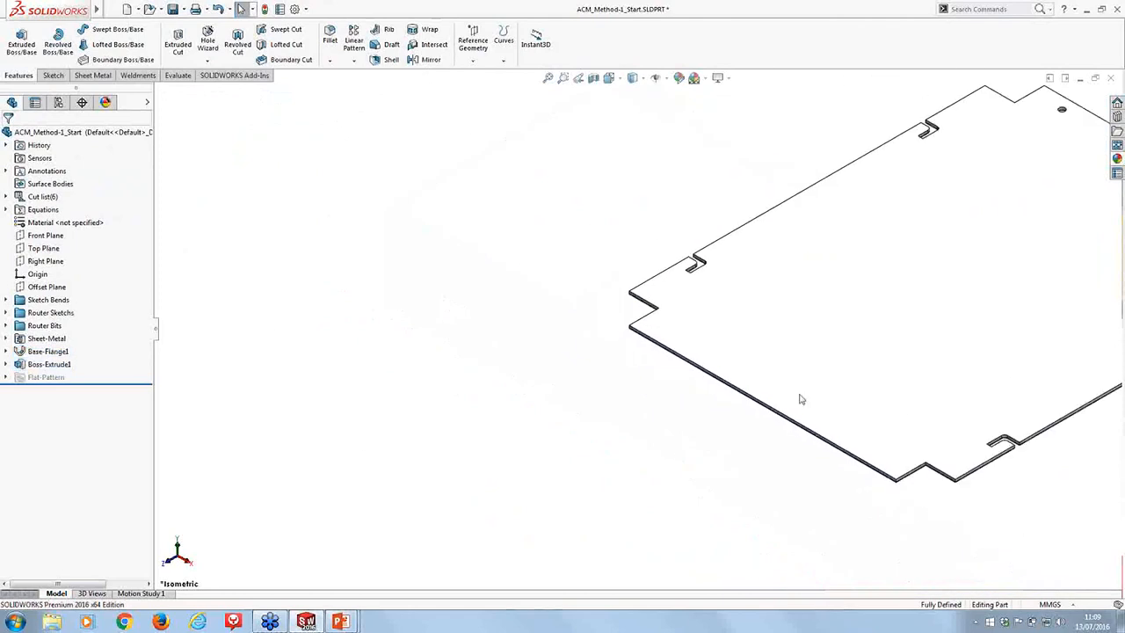
Start a sketch on the core layer's upper face and convert its outline and the two hole edges
{"action": "left_click", "coordinate": [886, 369]}
{"action": "left_click", "coordinate": [930, 332]}
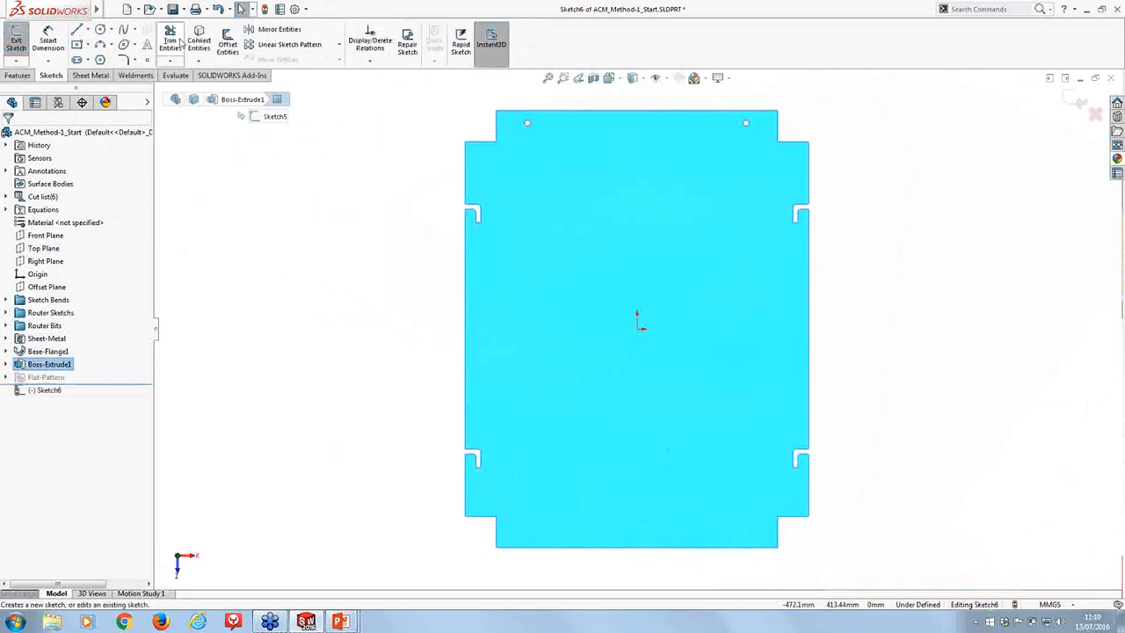
{"action": "left_click", "coordinate": [195, 40]}
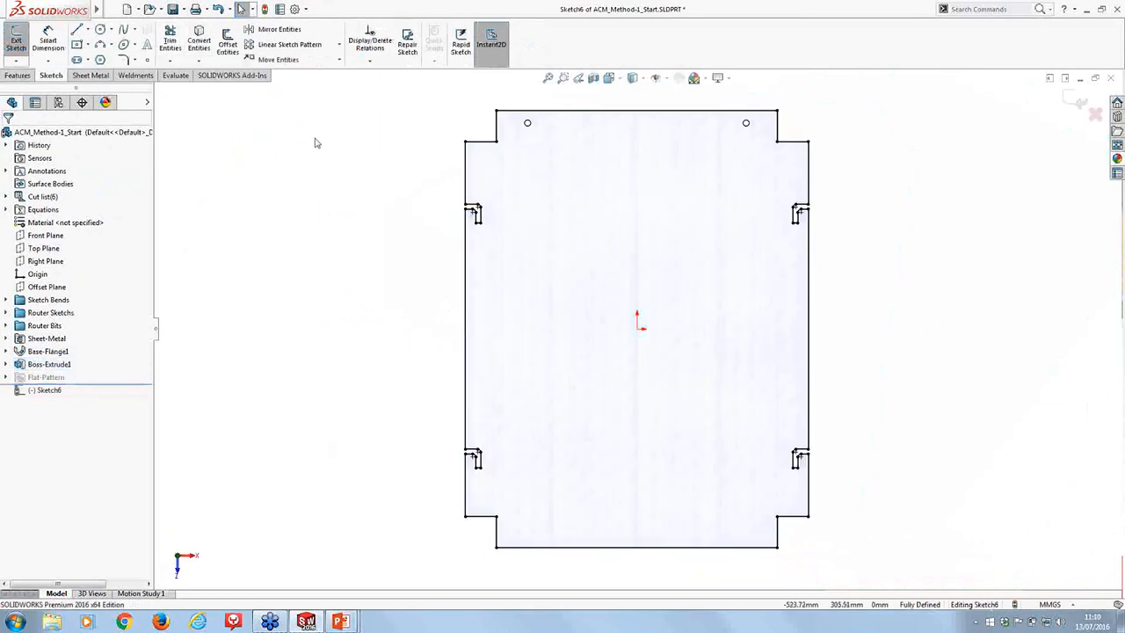
{"action": "left_click", "coordinate": [196, 35]}
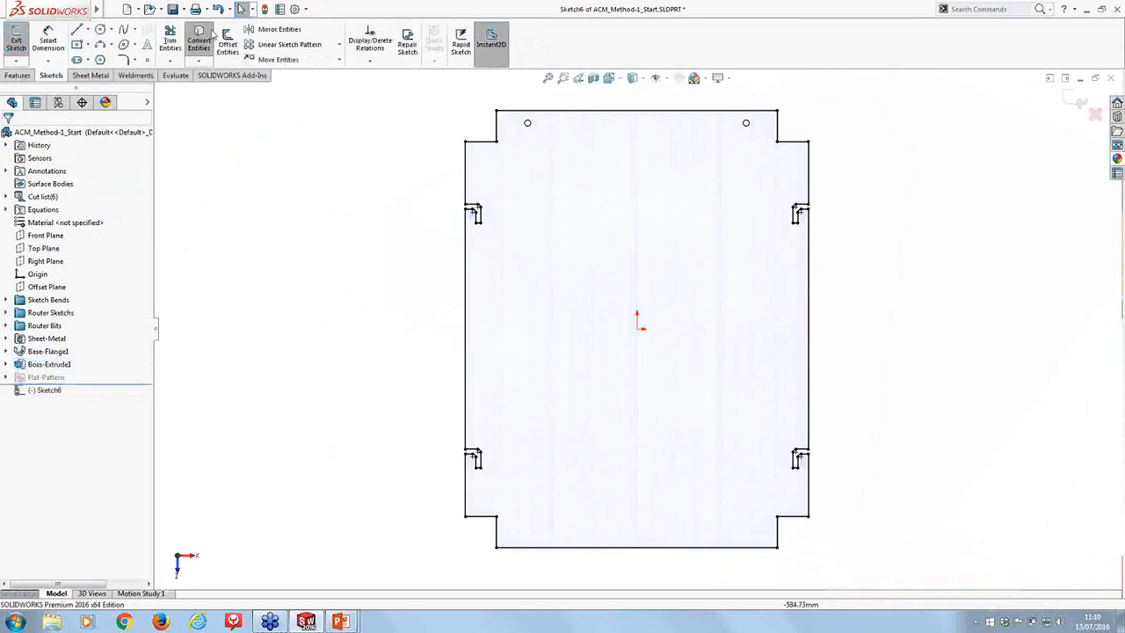
{"action": "left_click", "coordinate": [528, 123]}
{"action": "left_click", "coordinate": [746, 123]}
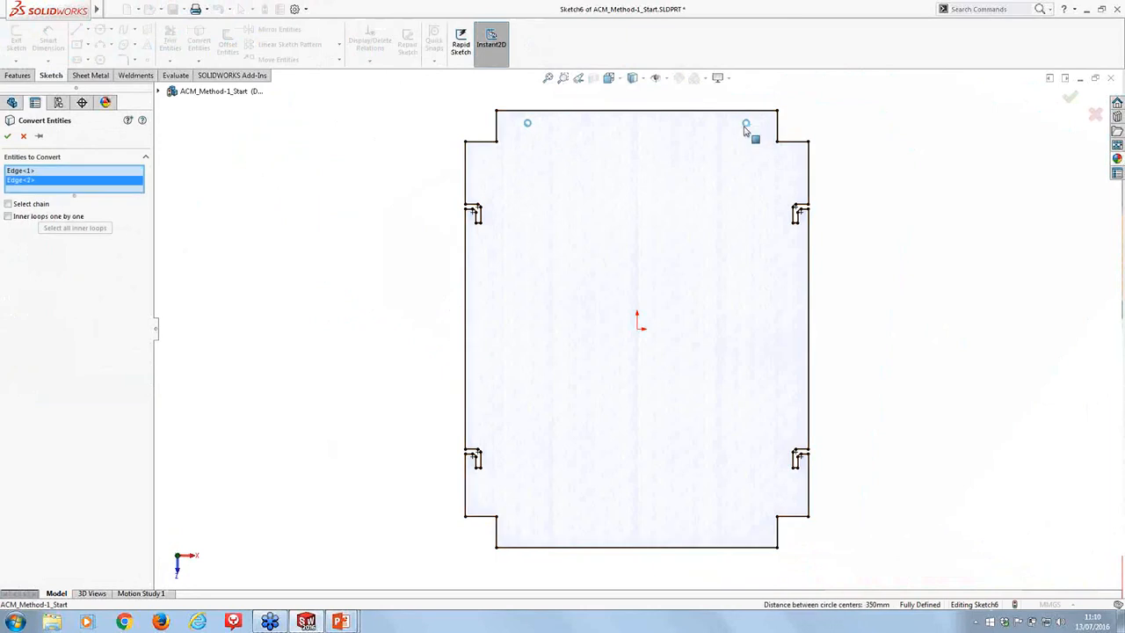
{"action": "left_click", "coordinate": [7, 136]}
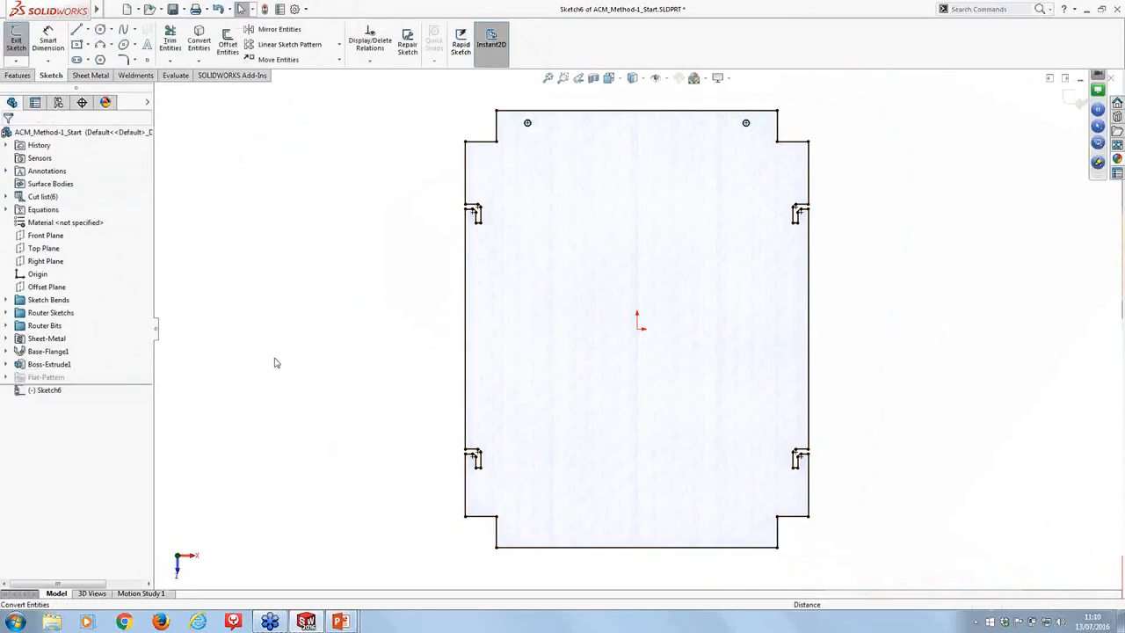
Extrude the sketch on the core as a 0.5 mm blind boss, kept as a separate body
{"action": "right_click_drag", "start_coordinate": [290, 345], "coordinate": [358, 274]}
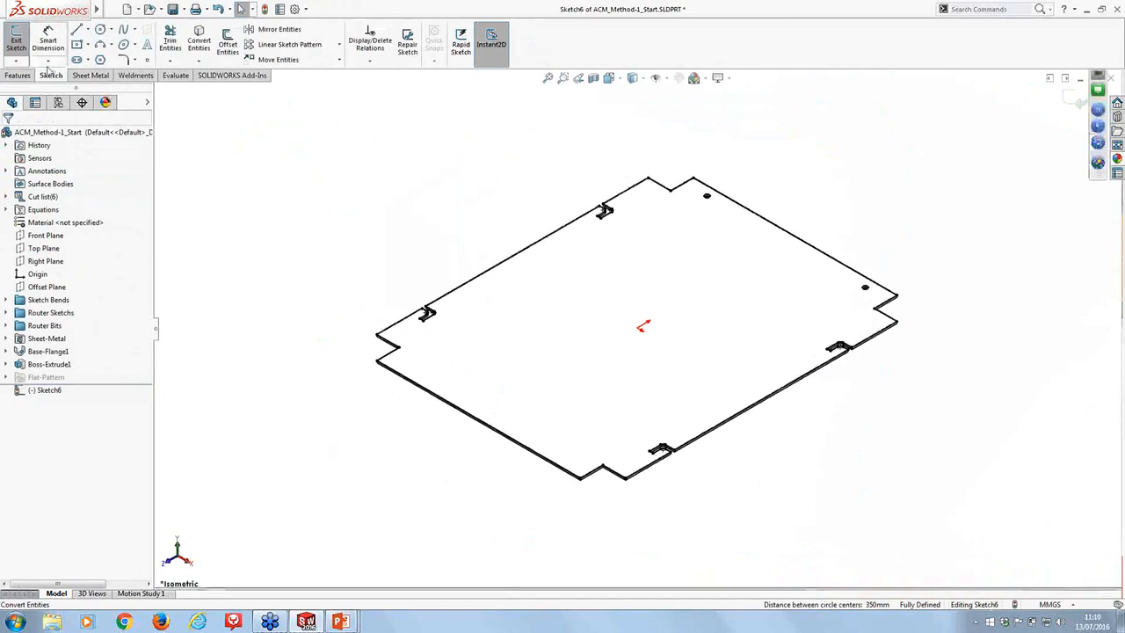
{"action": "left_click", "coordinate": [17, 75]}
{"action": "left_click", "coordinate": [21, 41]}
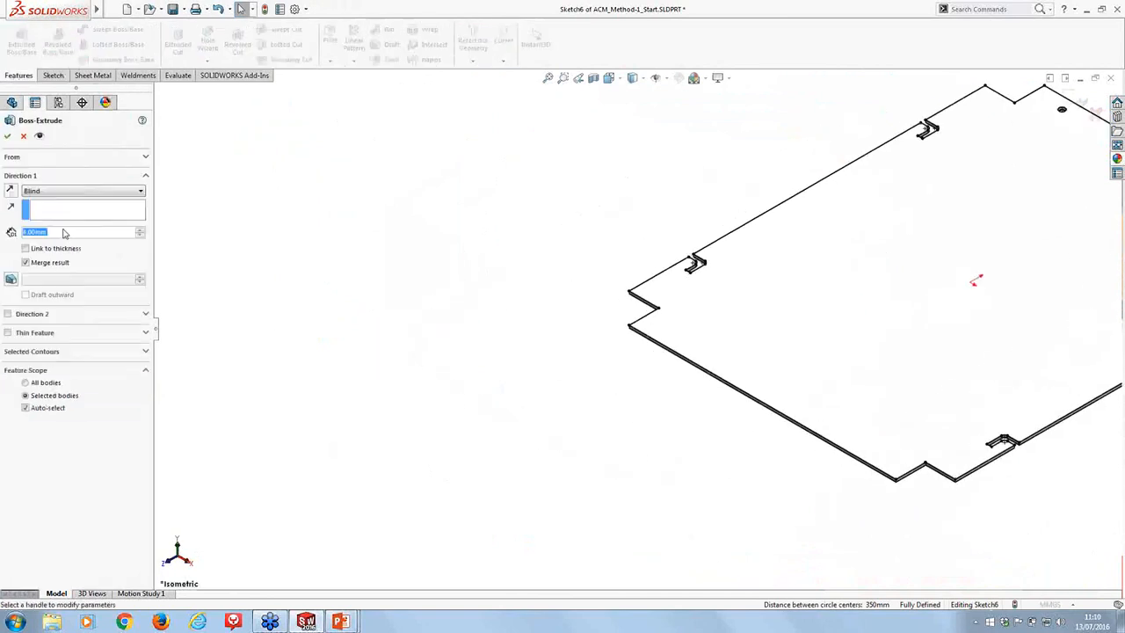
{"action": "type", "text": "0.5"}
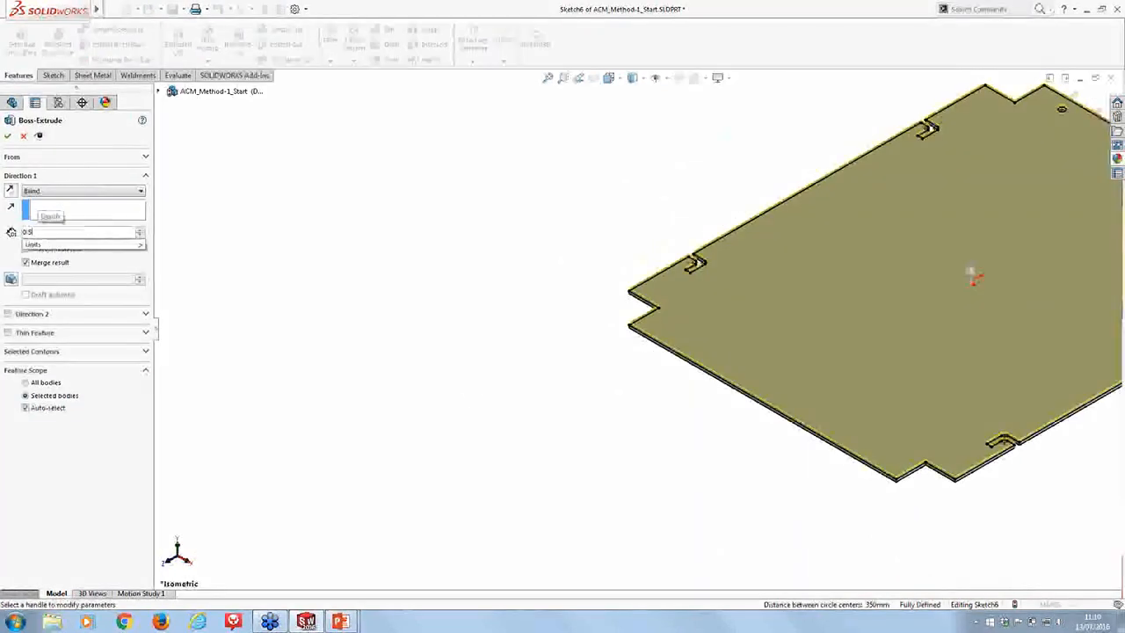
{"action": "key", "text": "Return"}
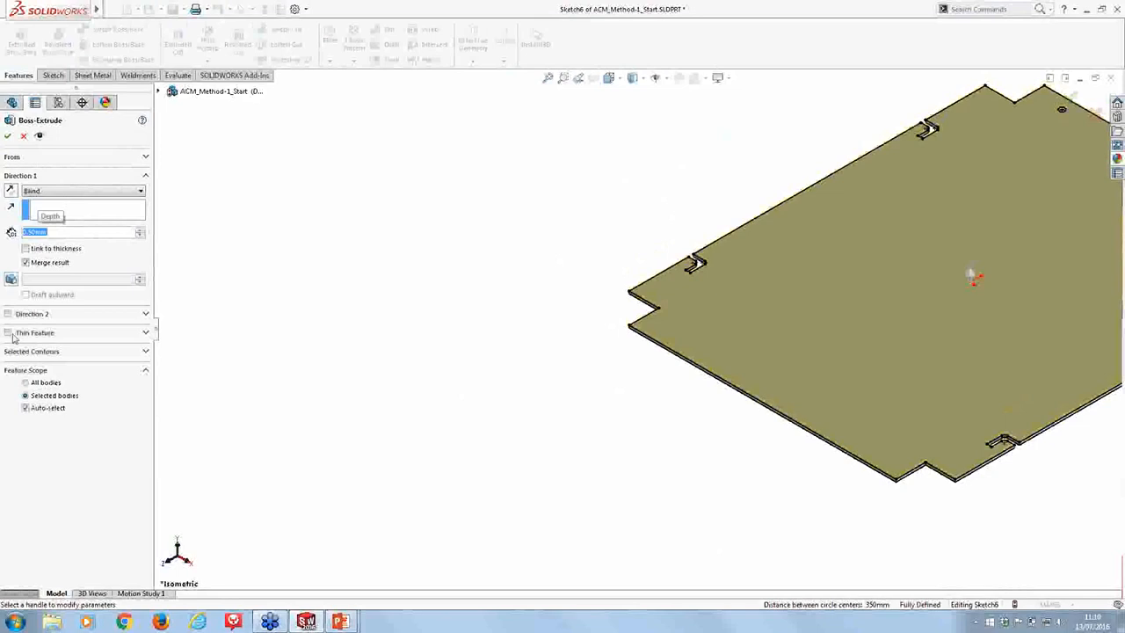
{"action": "left_click", "coordinate": [25, 263]}
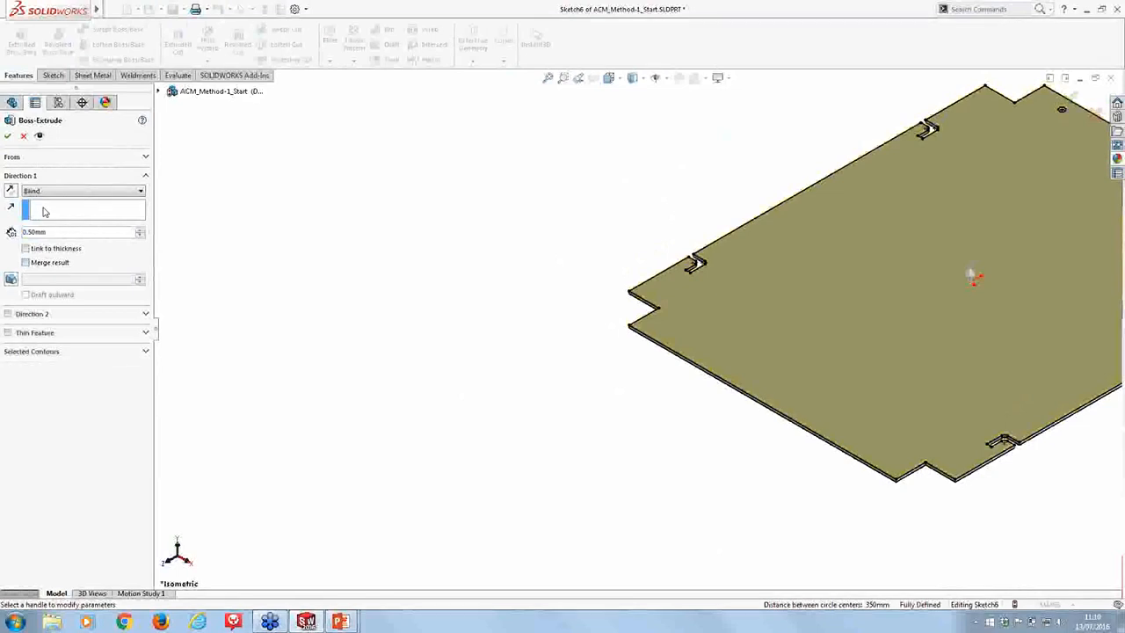
{"action": "left_click", "coordinate": [8, 135]}
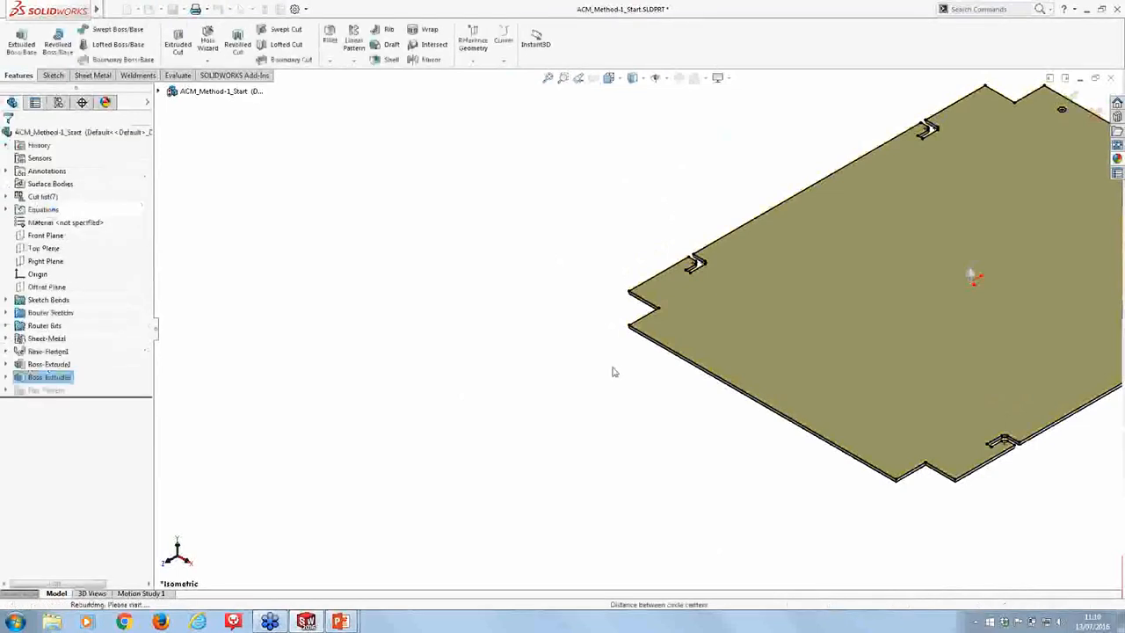
Examine the three stacked layers along the panel's notched corner and the overall panel
{"action": "scroll", "coordinate": [562, 299], "scroll_direction": "down", "scroll_amount": 10}
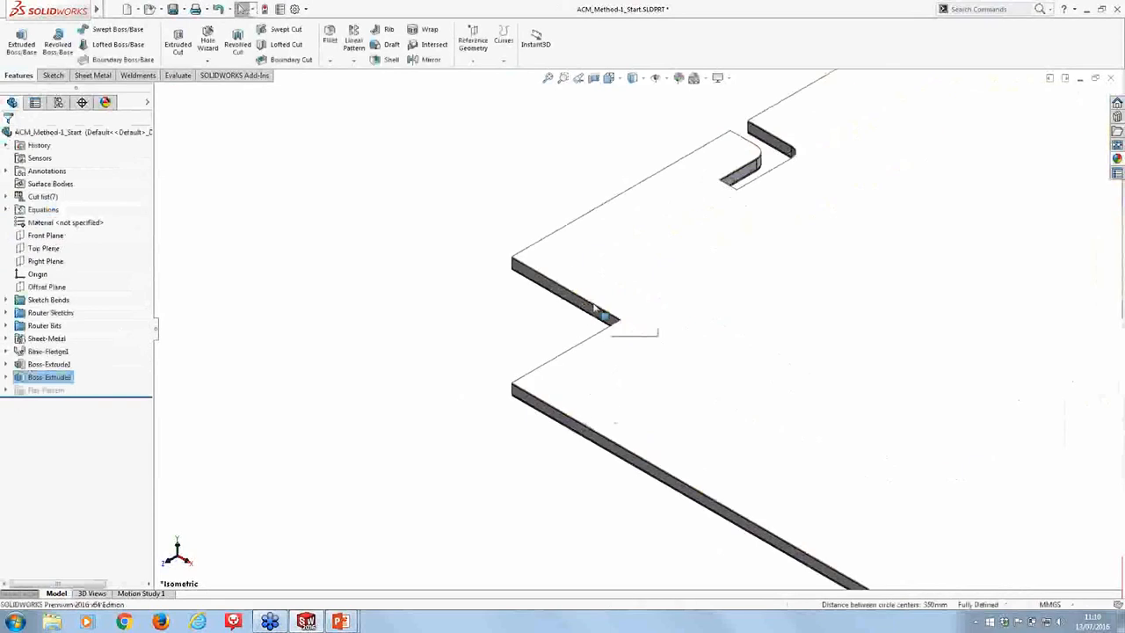
{"action": "left_click", "coordinate": [429, 498]}
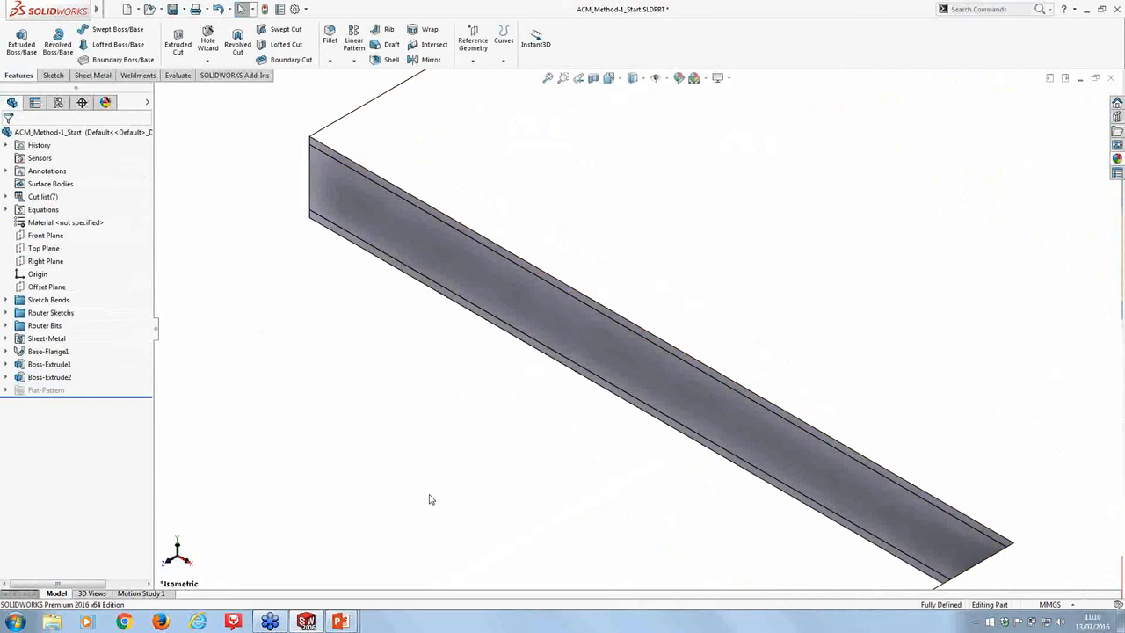
{"action": "scroll", "coordinate": [429, 499], "scroll_direction": "up", "scroll_amount": 6}
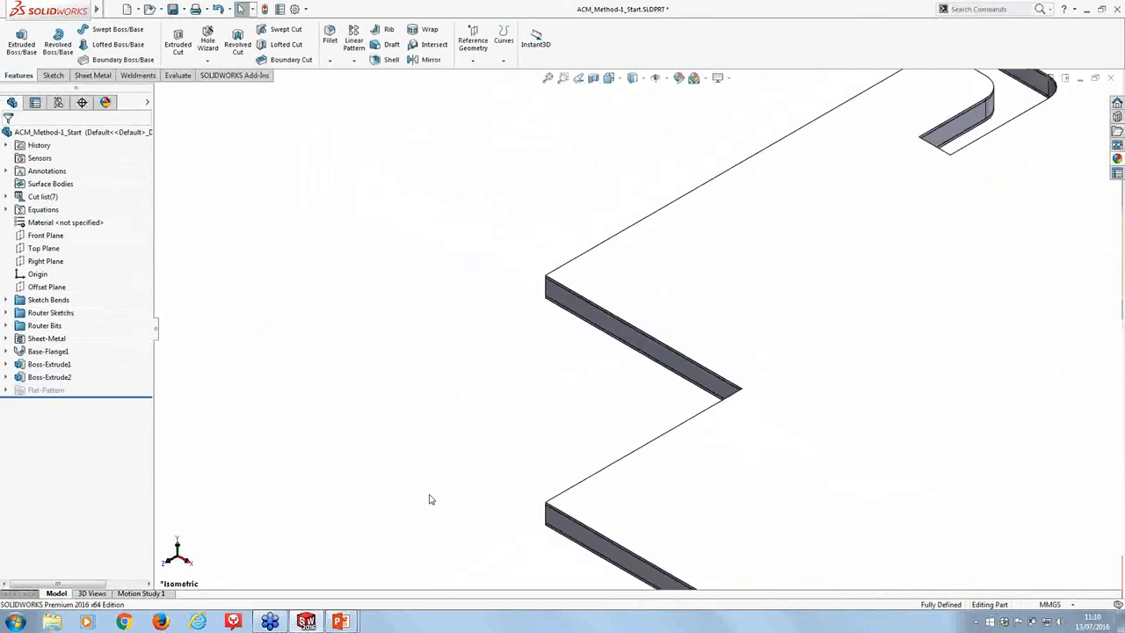
{"action": "scroll", "coordinate": [429, 499], "scroll_direction": "up", "scroll_amount": 6}
{"action": "scroll", "coordinate": [960, 244], "scroll_direction": "down", "scroll_amount": 2}
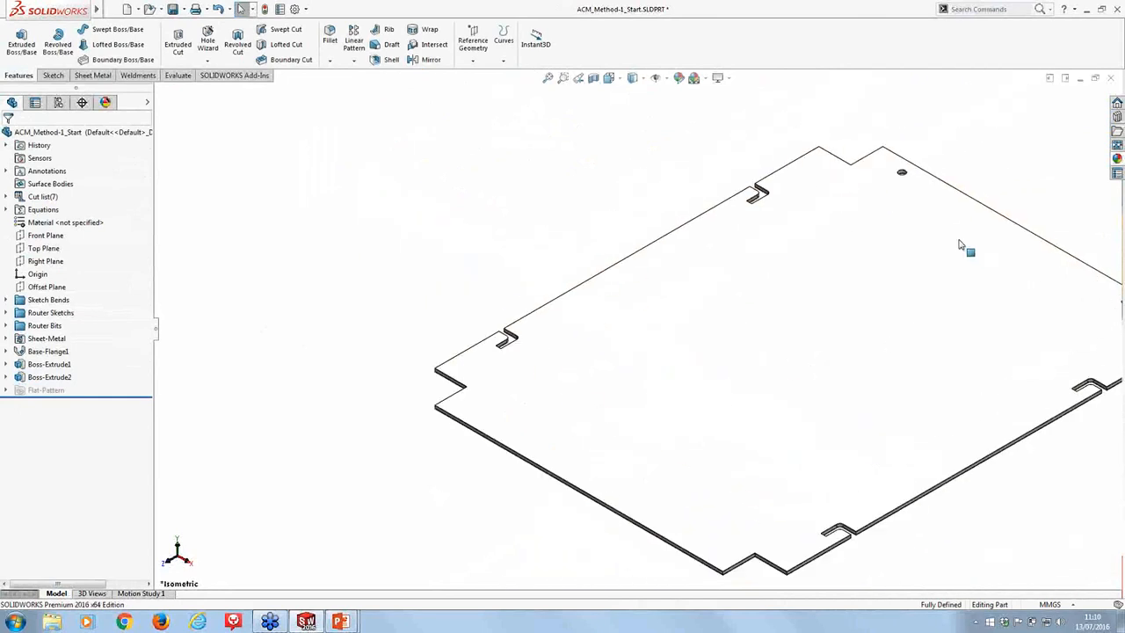
{"action": "scroll", "coordinate": [960, 245], "scroll_direction": "down", "scroll_amount": 1}
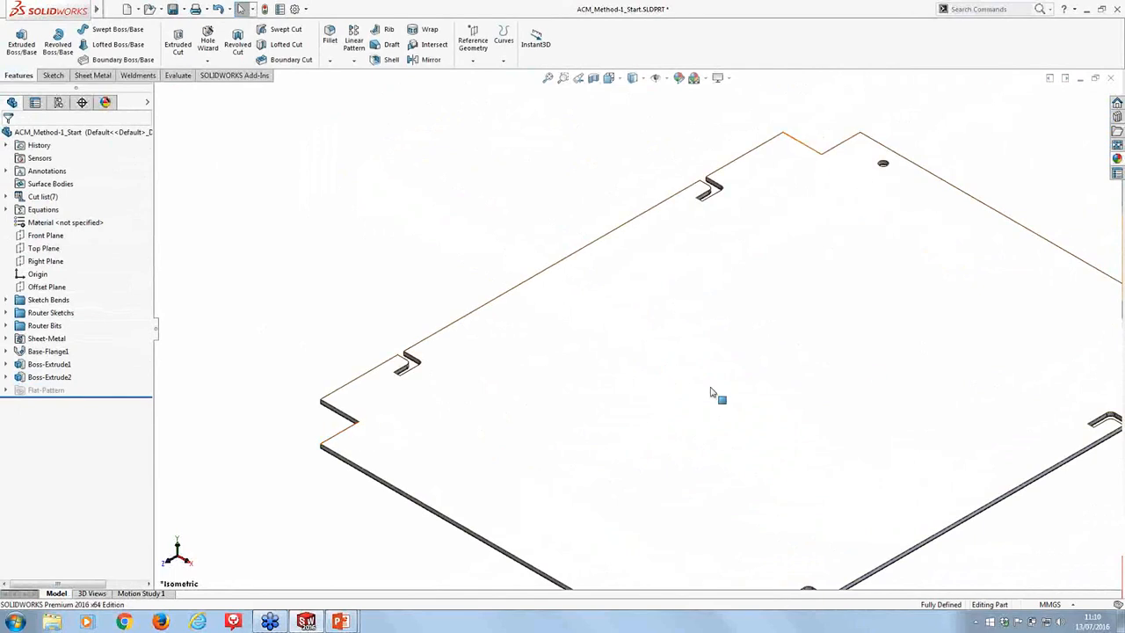
Open the ACM folder of the Webcast Library under Design Library-2015 in the Design Library
{"action": "scroll", "coordinate": [690, 390], "scroll_direction": "up", "scroll_amount": 3}
{"action": "scroll", "coordinate": [690, 388], "scroll_direction": "down", "scroll_amount": 1}
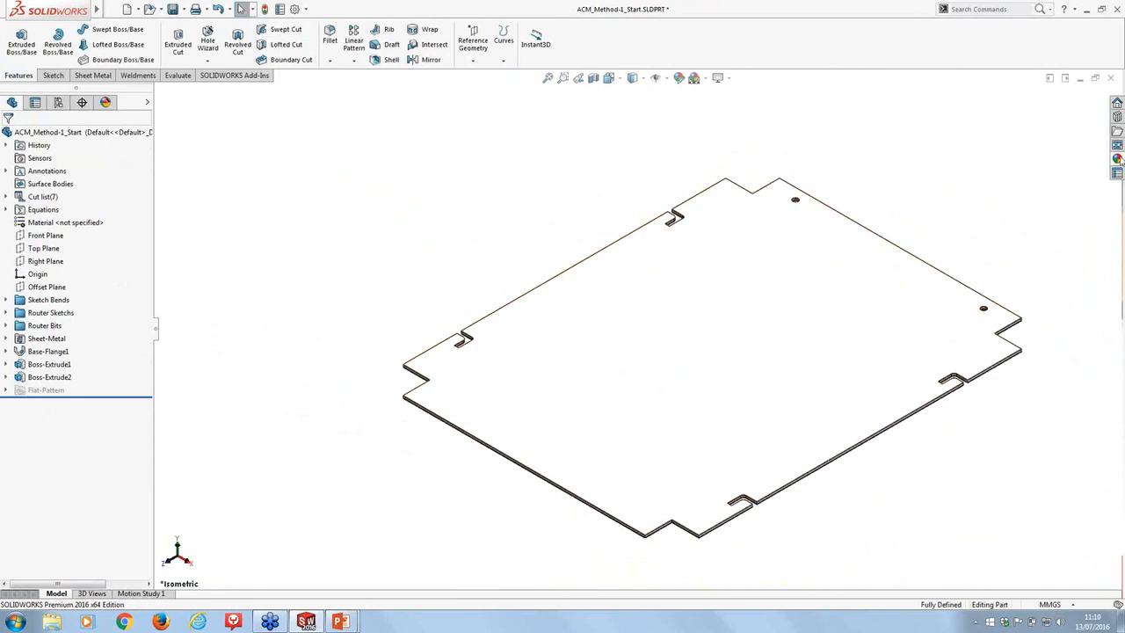
{"action": "left_click", "coordinate": [1117, 117]}
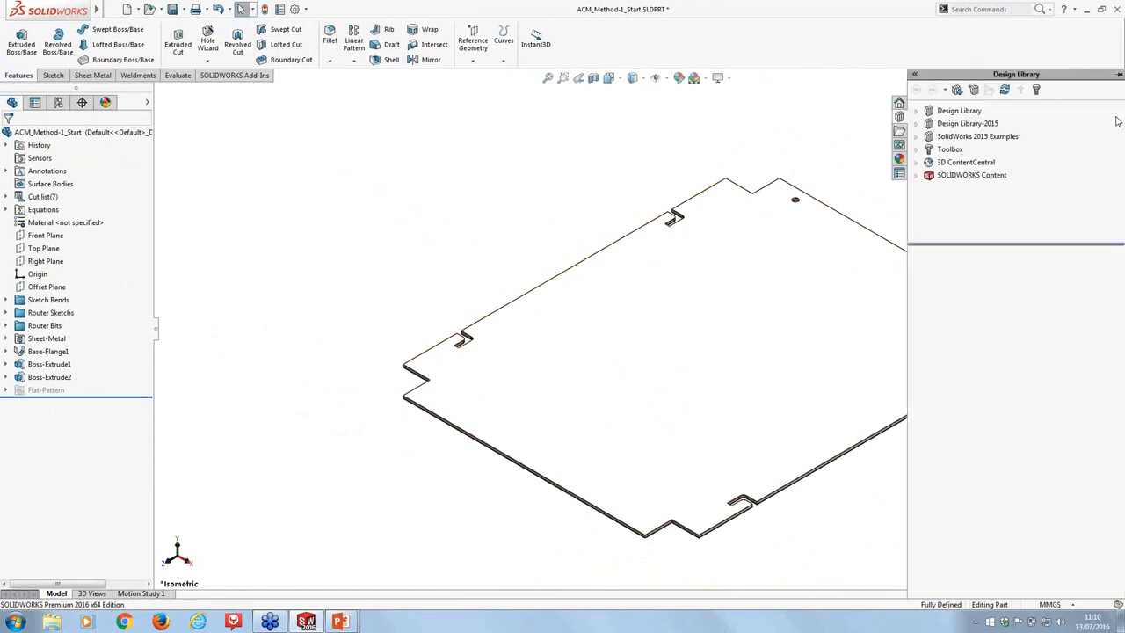
{"action": "left_click", "coordinate": [917, 124]}
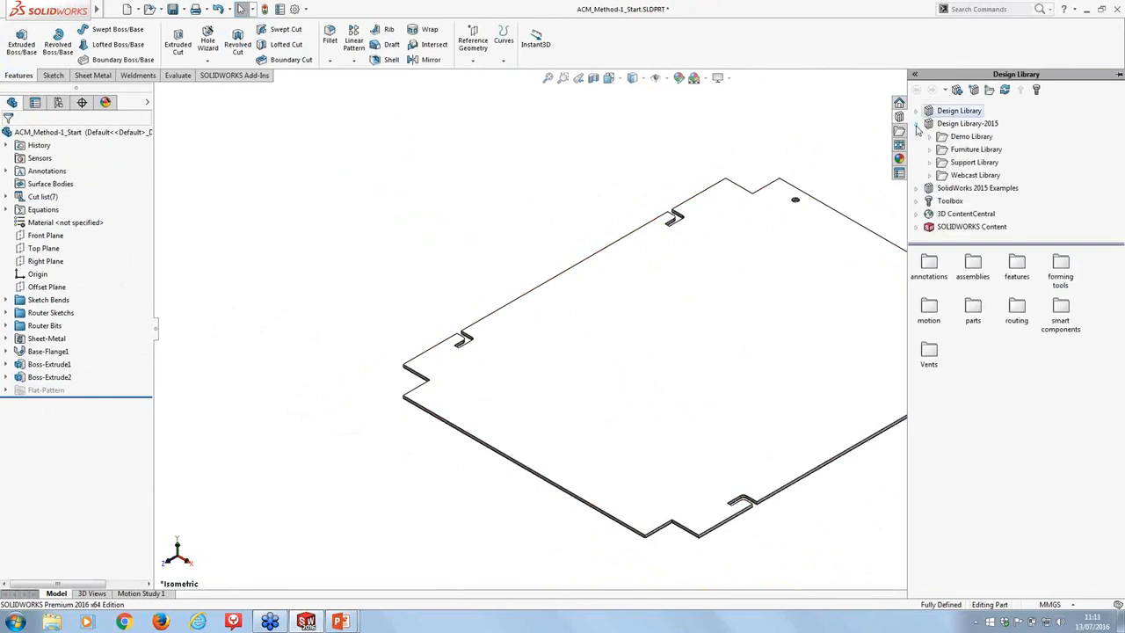
{"action": "left_click", "coordinate": [942, 176]}
{"action": "double_click", "coordinate": [941, 176]}
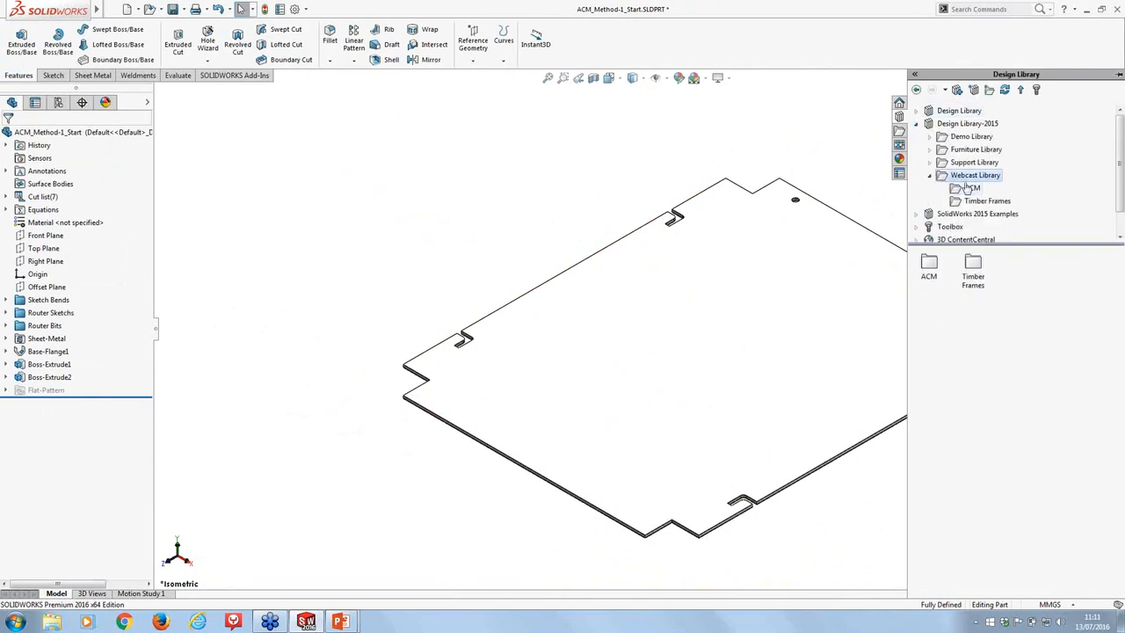
{"action": "left_click", "coordinate": [971, 188]}
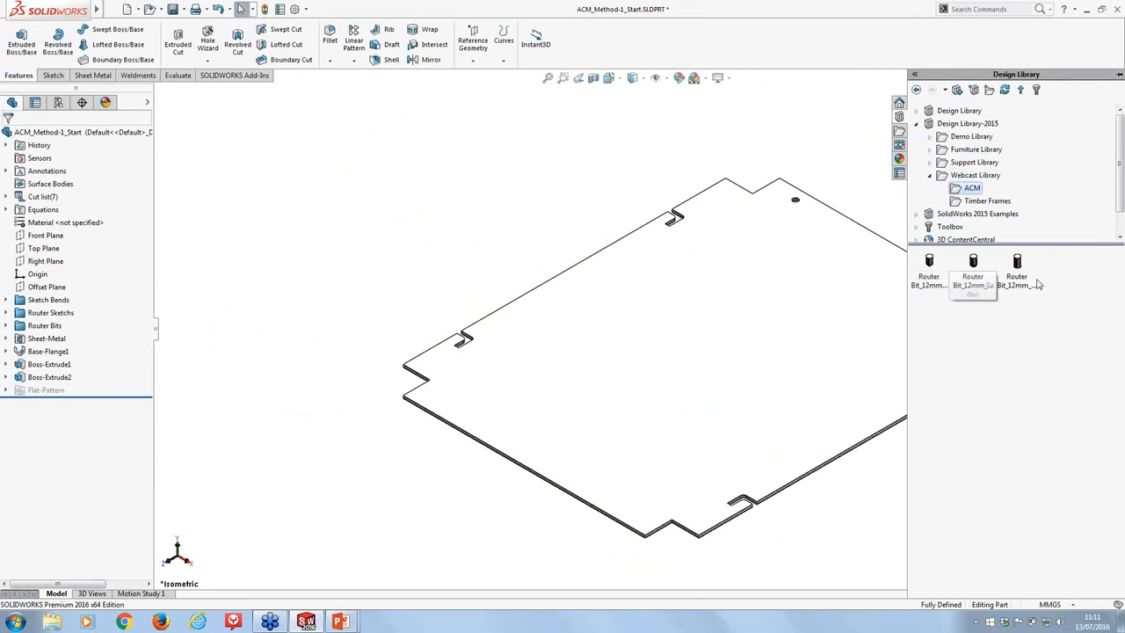
Insert the Router Bit_12mm_Chamfer library part into the panel as a derived part, placed beside the panel
{"action": "left_click_drag", "start_coordinate": [930, 262], "coordinate": [604, 205]}
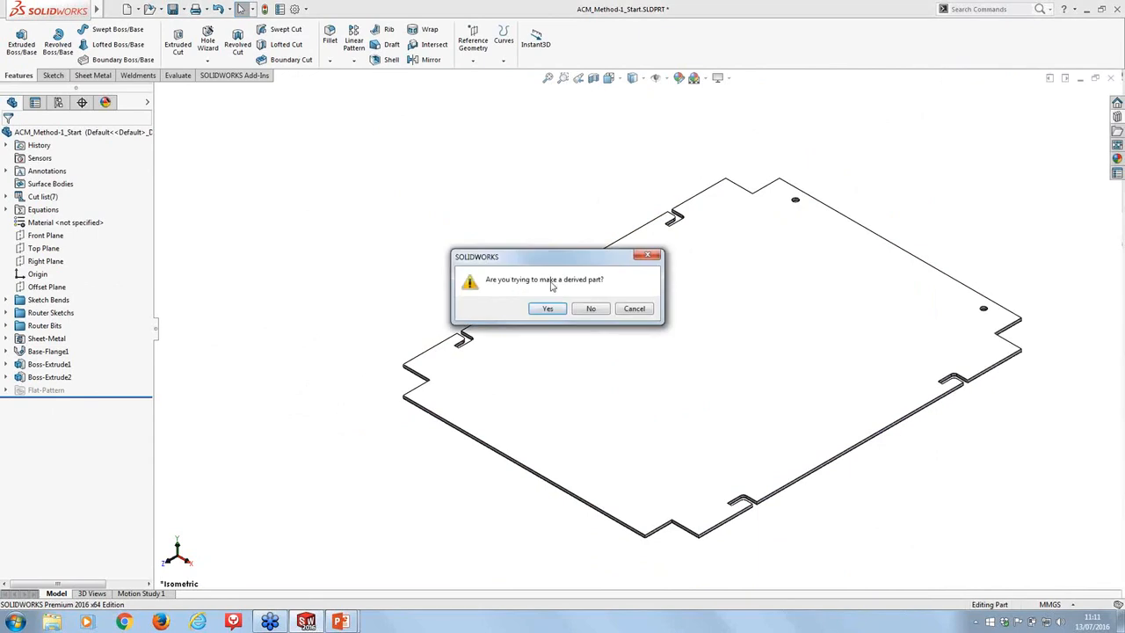
{"action": "left_click", "coordinate": [547, 309]}
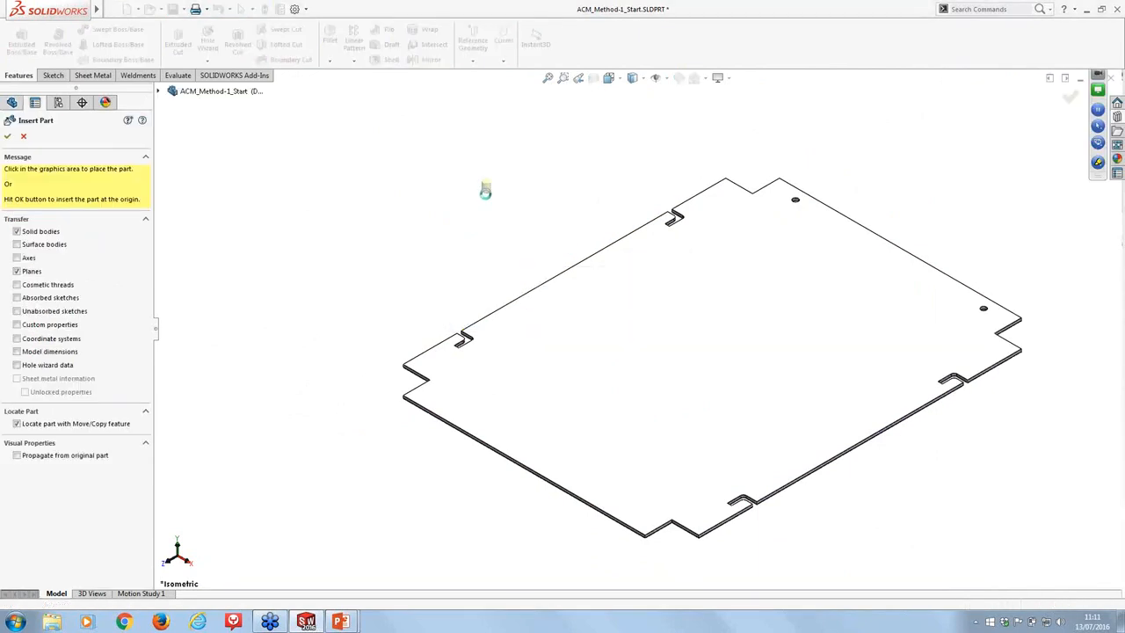
{"action": "left_click", "coordinate": [448, 238]}
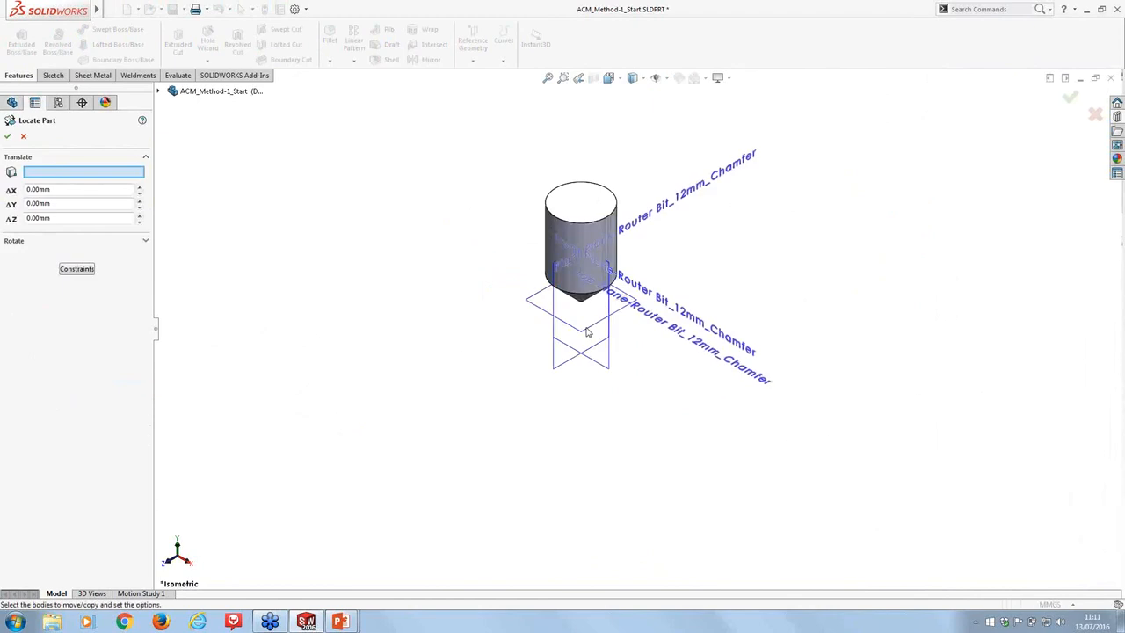
Examine the chamfer router bit's conical tip, leave the part location unset and undo the insertion
{"action": "scroll", "coordinate": [588, 333], "scroll_direction": "down", "scroll_amount": 3}
{"action": "middle_click_drag", "start_coordinate": [585, 255], "coordinate": [591, 176]}
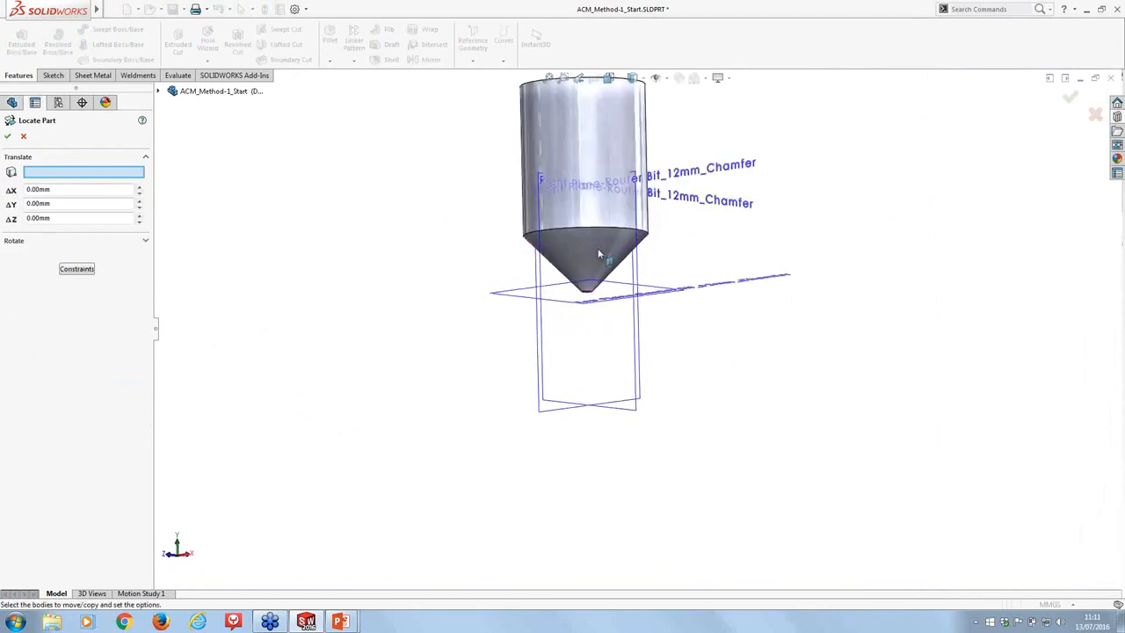
{"action": "scroll", "coordinate": [599, 255], "scroll_direction": "down", "scroll_amount": 3}
{"action": "middle_click_drag", "start_coordinate": [628, 313], "coordinate": [638, 358]}
{"action": "scroll", "coordinate": [638, 357], "scroll_direction": "up", "scroll_amount": 5}
{"action": "left_click", "coordinate": [23, 136]}
{"action": "scroll", "coordinate": [446, 294], "scroll_direction": "up", "scroll_amount": 5}
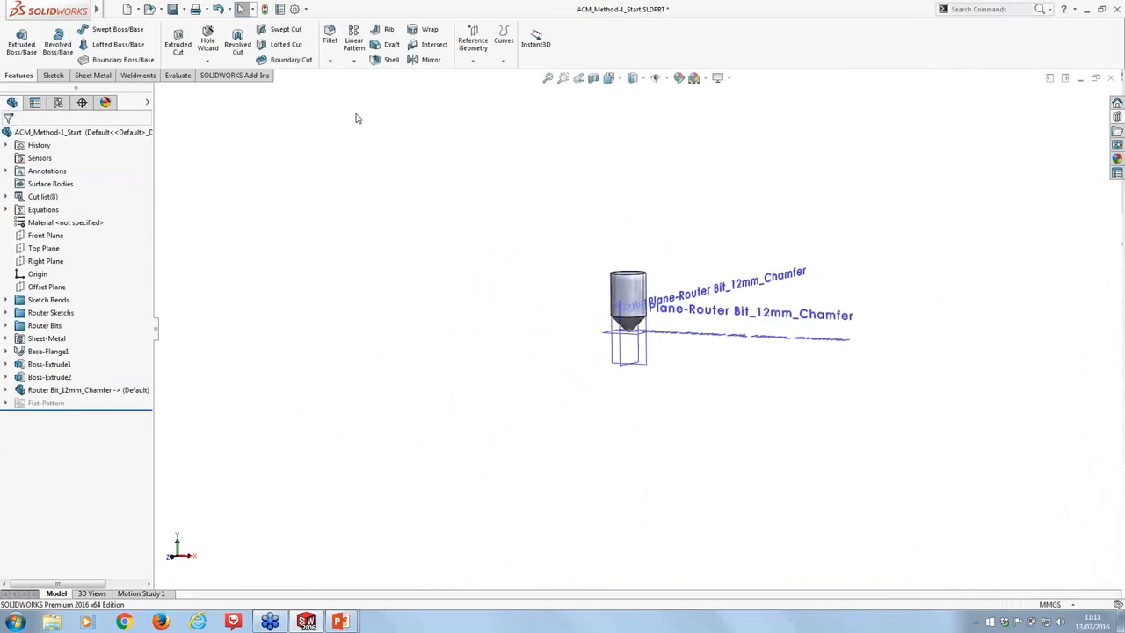
{"action": "left_click", "coordinate": [218, 9]}
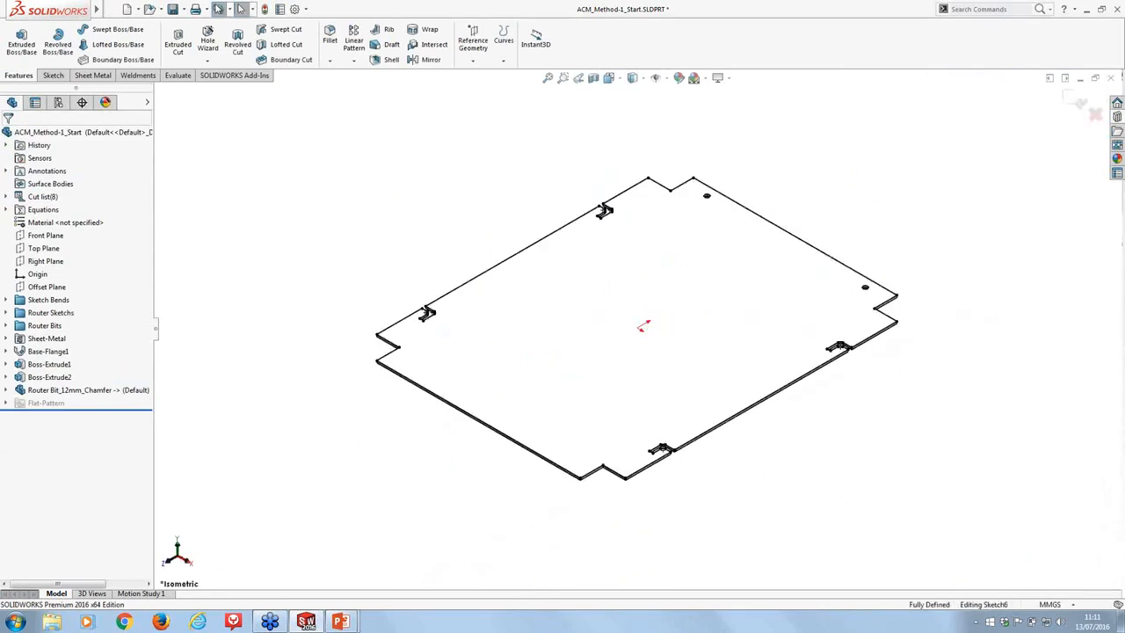
Try to insert the second 12 mm router bit from the ACM library folder with the outline sketch still open
{"action": "left_click", "coordinate": [1117, 117]}
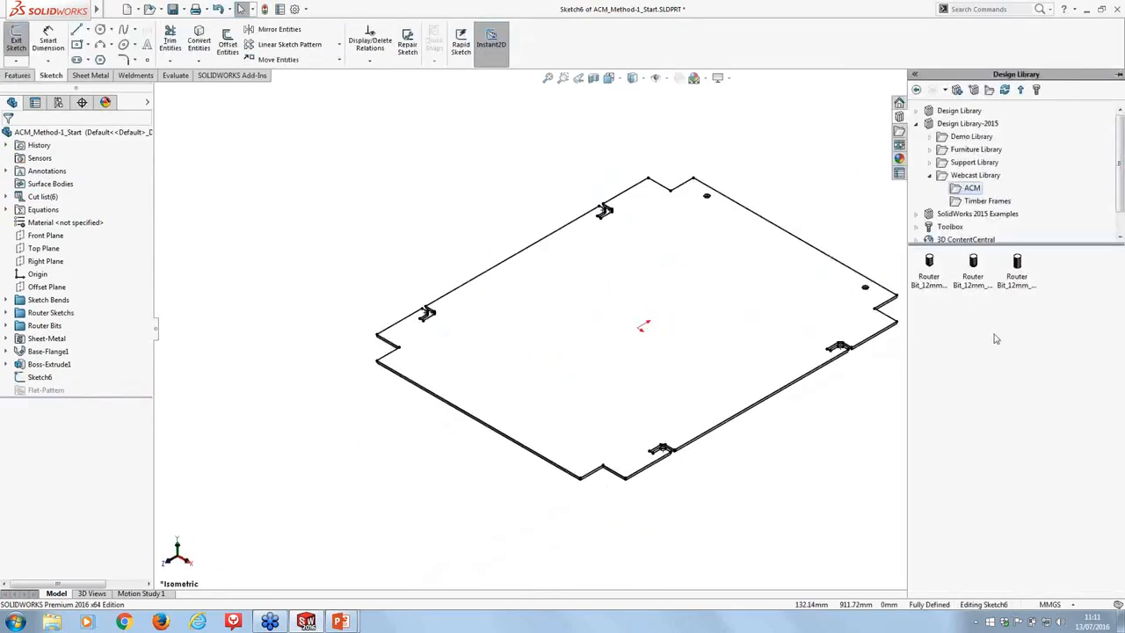
{"action": "left_click", "coordinate": [984, 271]}
{"action": "left_click_drag", "start_coordinate": [973, 279], "coordinate": [368, 298]}
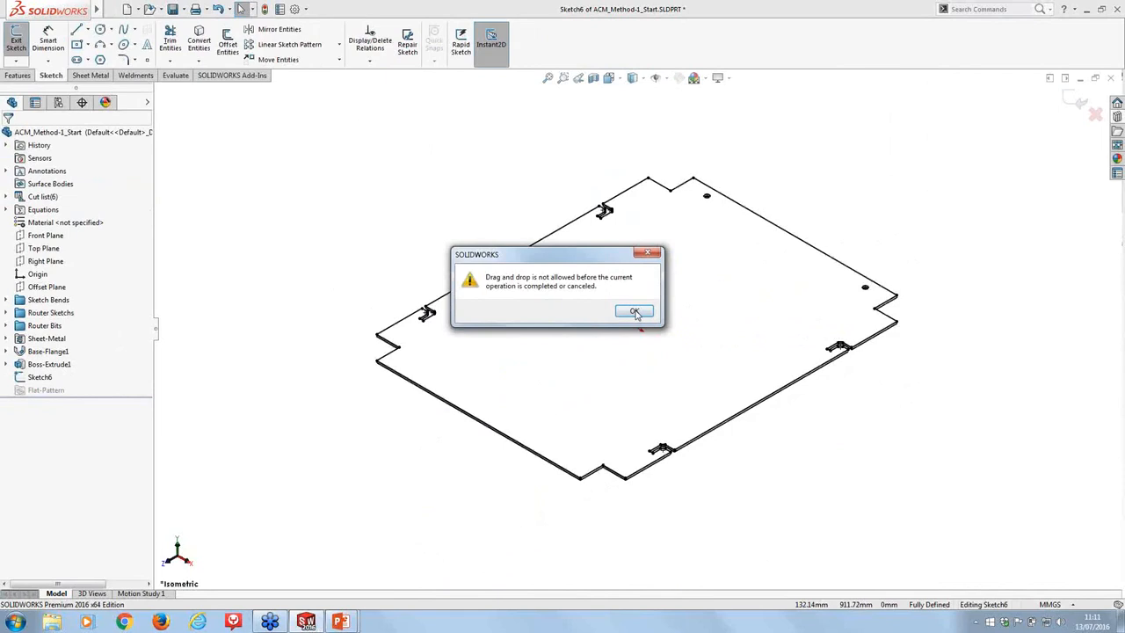
{"action": "left_click", "coordinate": [634, 313]}
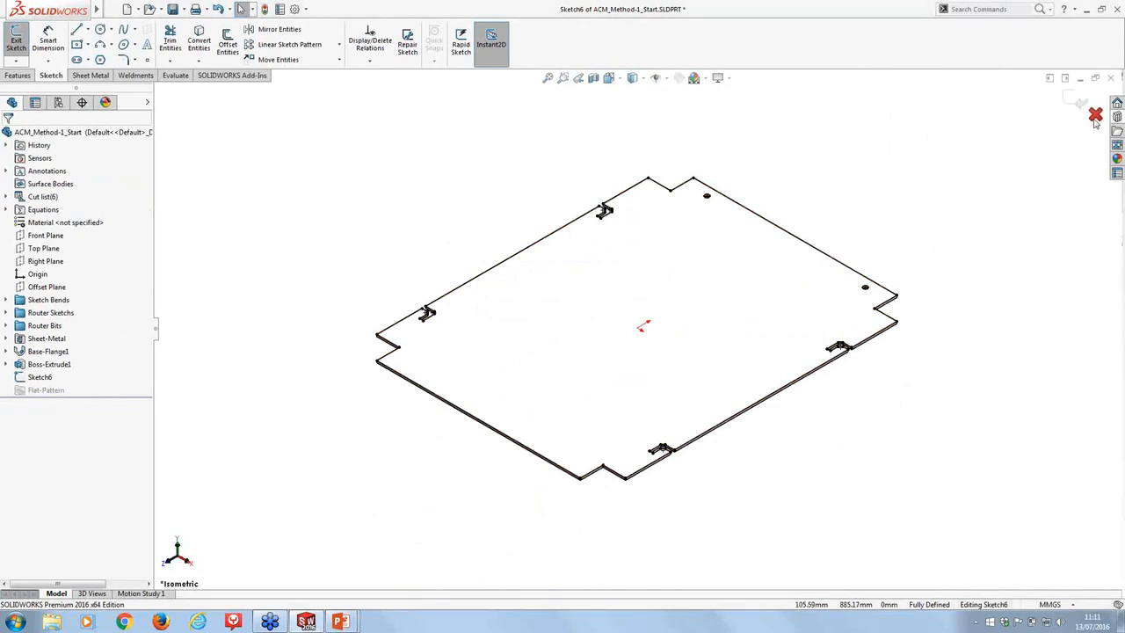
Close the outline sketch on the core and extrude it as a 0.5 mm blind boss without merging the result
{"action": "left_click", "coordinate": [577, 319]}
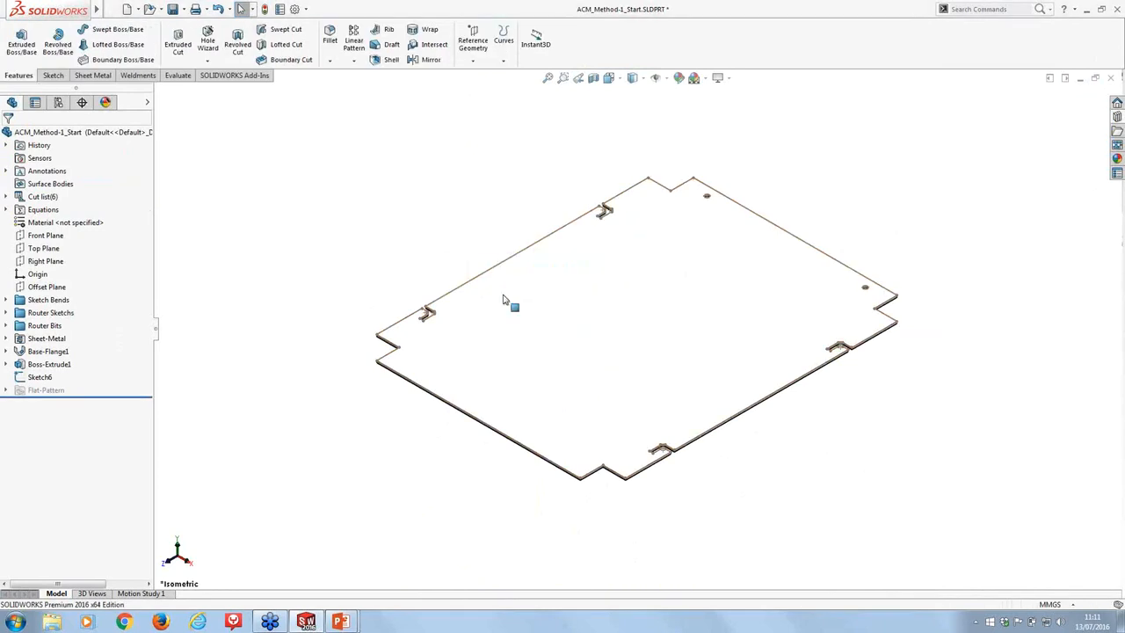
{"action": "scroll", "coordinate": [330, 370], "scroll_direction": "down", "scroll_amount": 5}
{"action": "scroll", "coordinate": [378, 396], "scroll_direction": "down", "scroll_amount": 5}
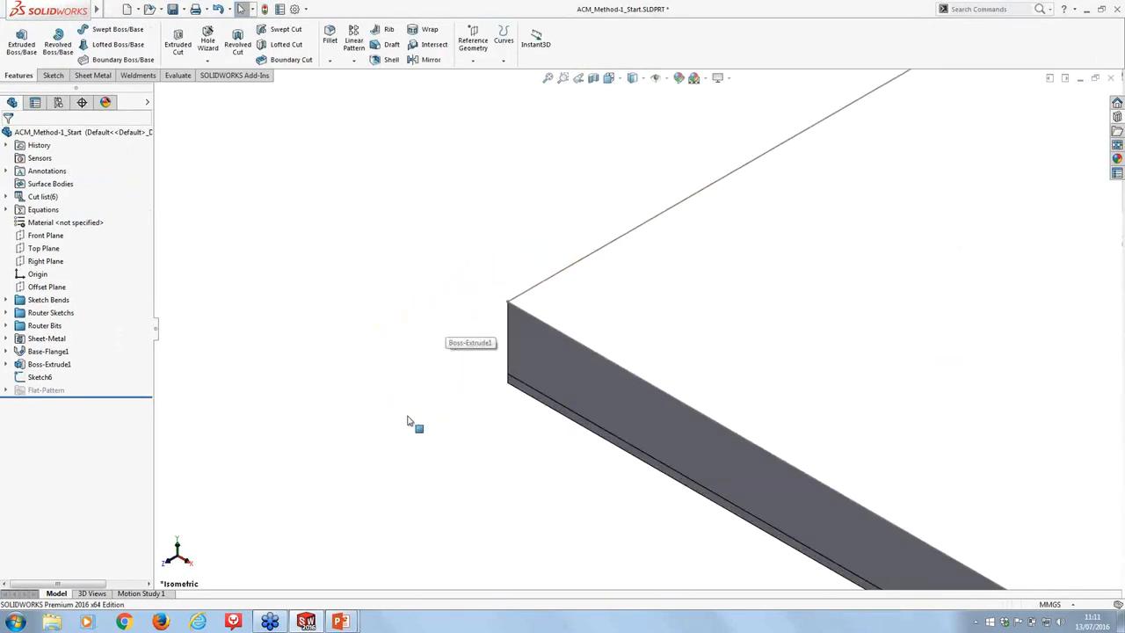
{"action": "scroll", "coordinate": [417, 419], "scroll_direction": "down", "scroll_amount": 2}
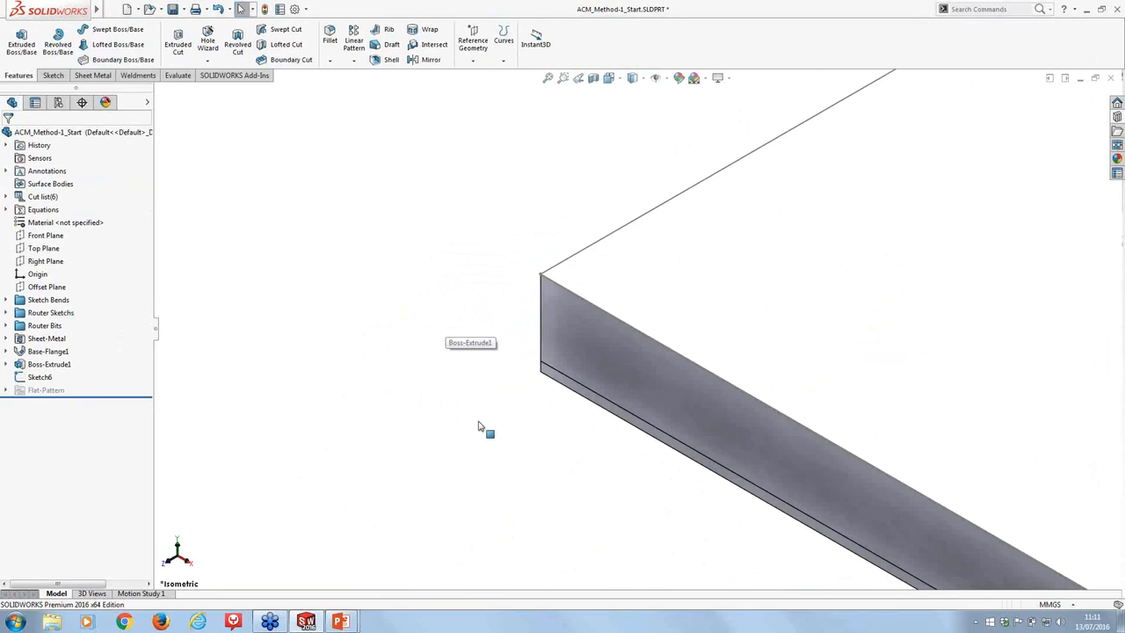
{"action": "left_click", "coordinate": [40, 376]}
{"action": "left_click", "coordinate": [21, 44]}
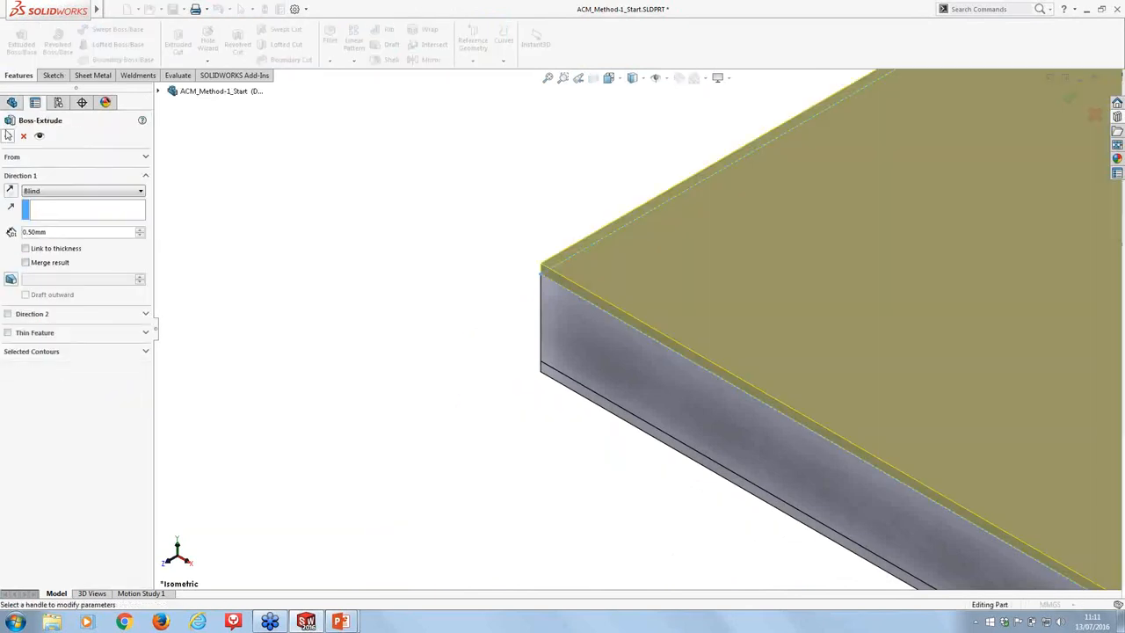
{"action": "left_click", "coordinate": [7, 137]}
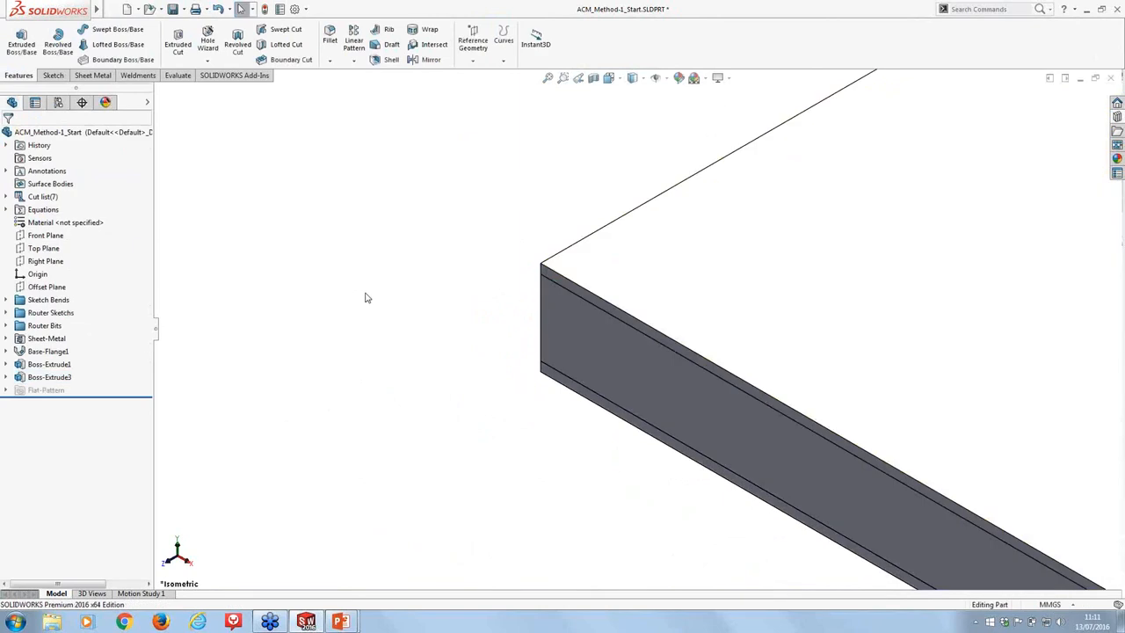
Insert the Router Bit_12mm_Radius1 library part as a derived part, placed beside the panel's notched corner
{"action": "scroll", "coordinate": [879, 313], "scroll_direction": "down", "scroll_amount": 4}
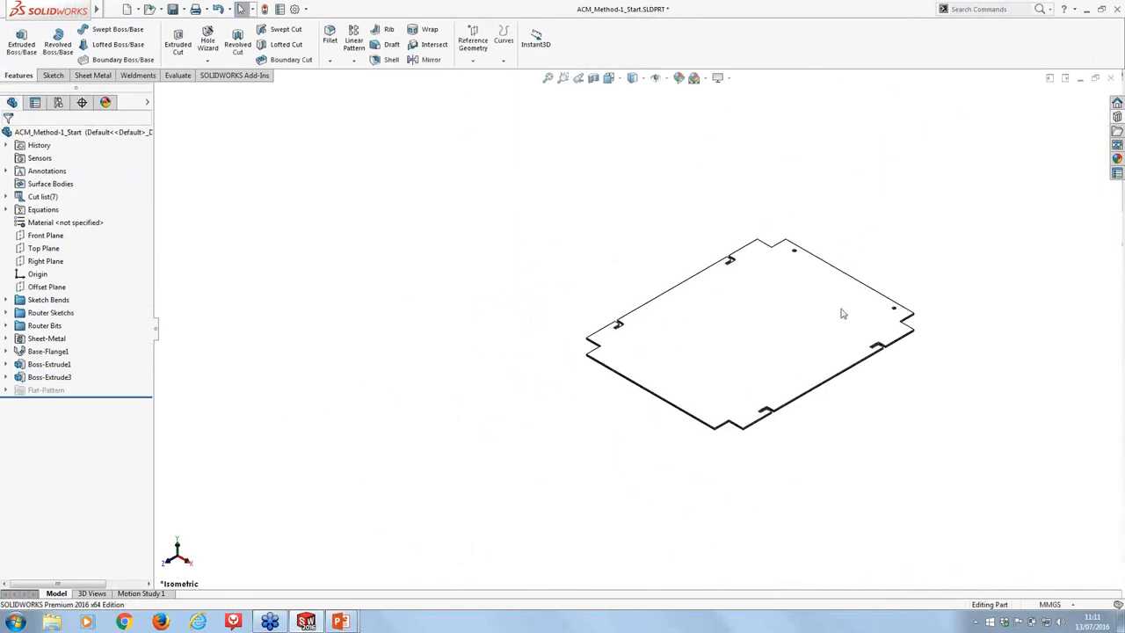
{"action": "left_click", "coordinate": [1118, 117]}
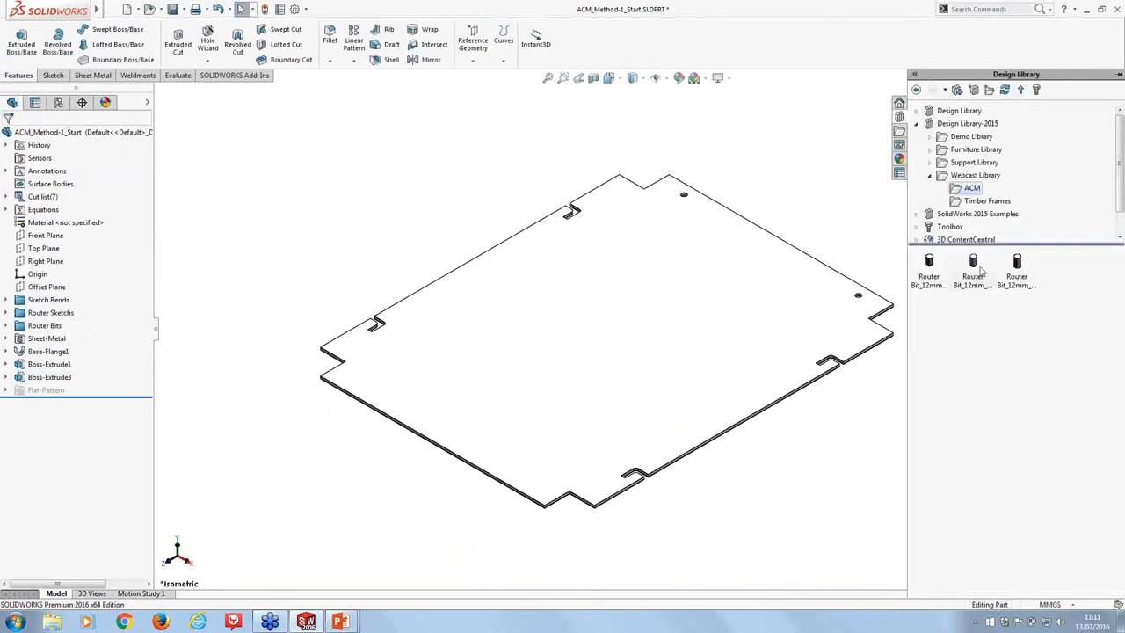
{"action": "left_click_drag", "start_coordinate": [982, 271], "coordinate": [284, 316]}
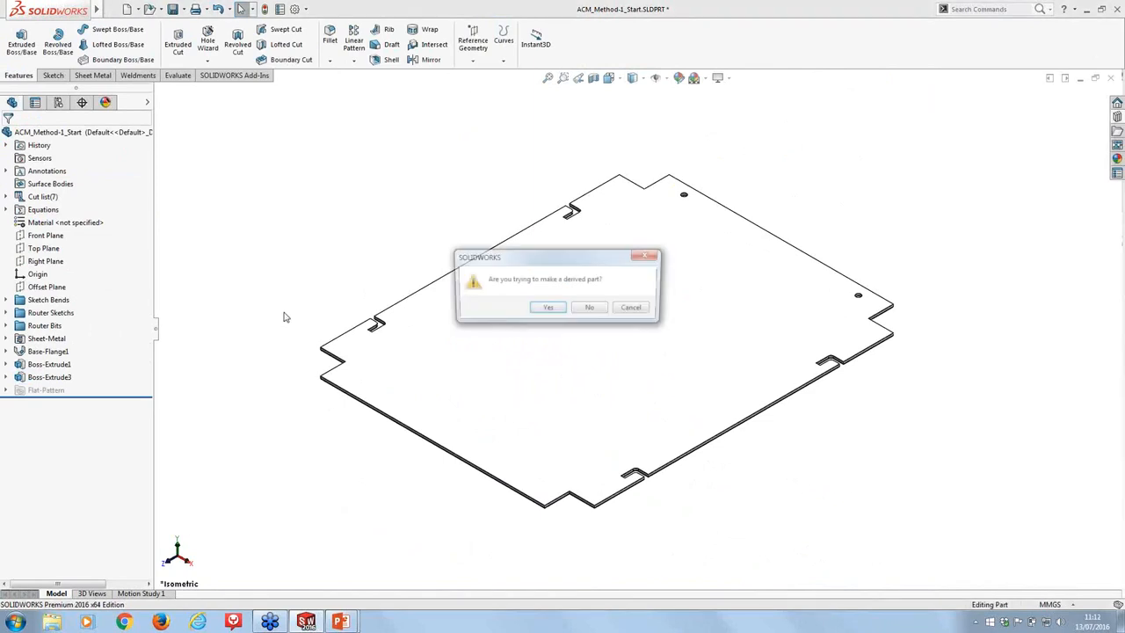
{"action": "left_click", "coordinate": [547, 309]}
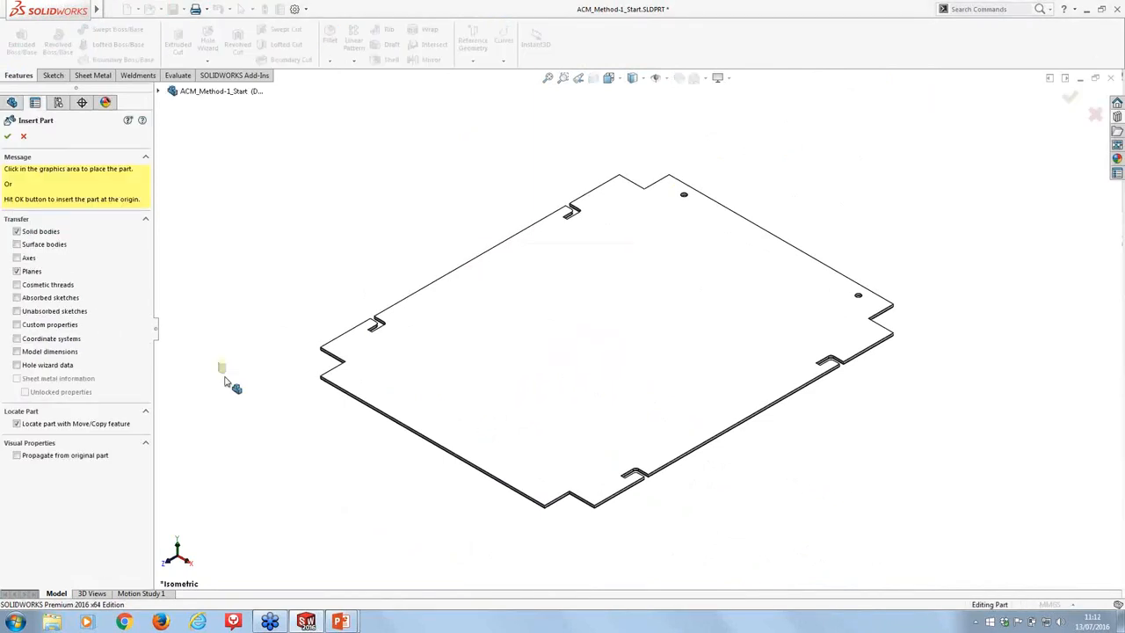
{"action": "left_click", "coordinate": [307, 372]}
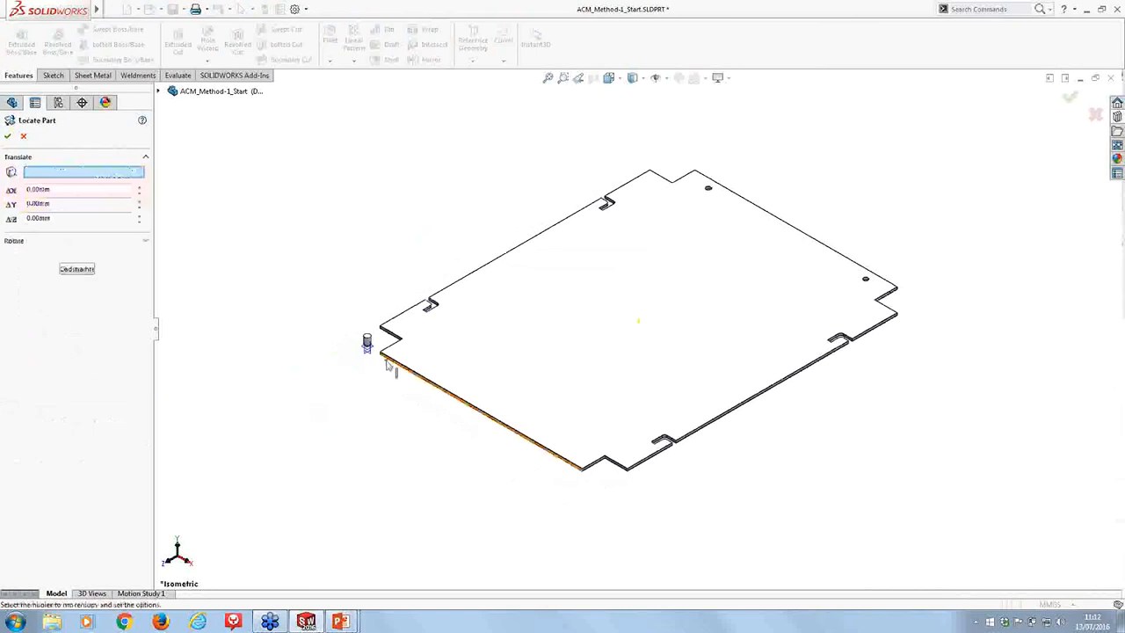
Constrain the radius router bit's Top Plane coincident with the lower edge of the panel's side
{"action": "scroll", "coordinate": [382, 349], "scroll_direction": "down", "scroll_amount": 8}
{"action": "middle_click_drag", "start_coordinate": [521, 353], "coordinate": [517, 495]}
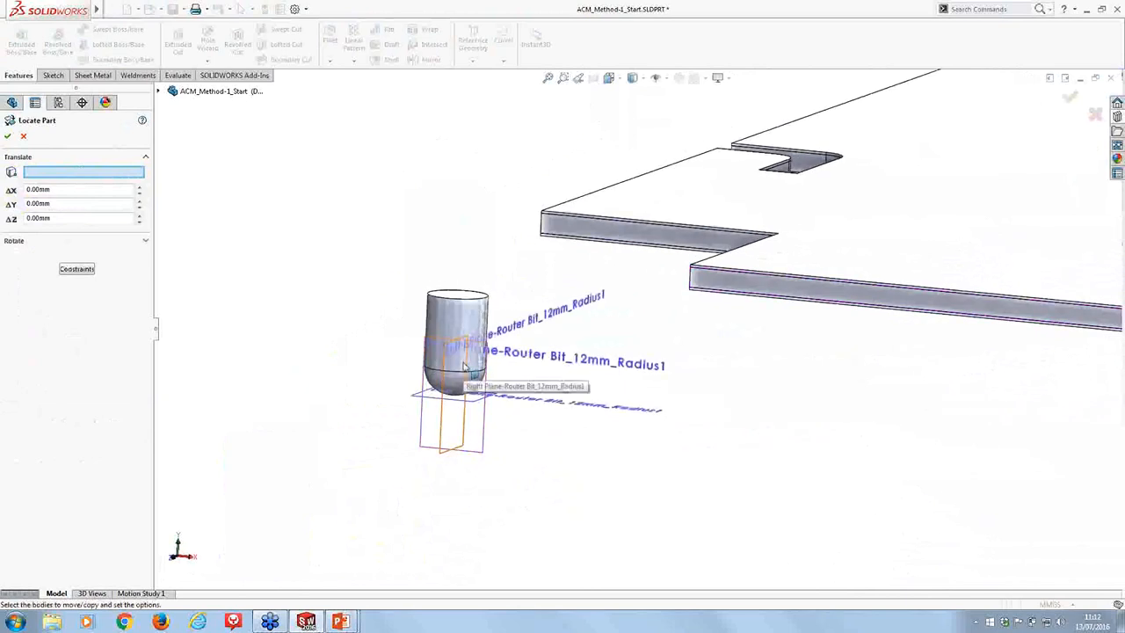
{"action": "left_click", "coordinate": [77, 269]}
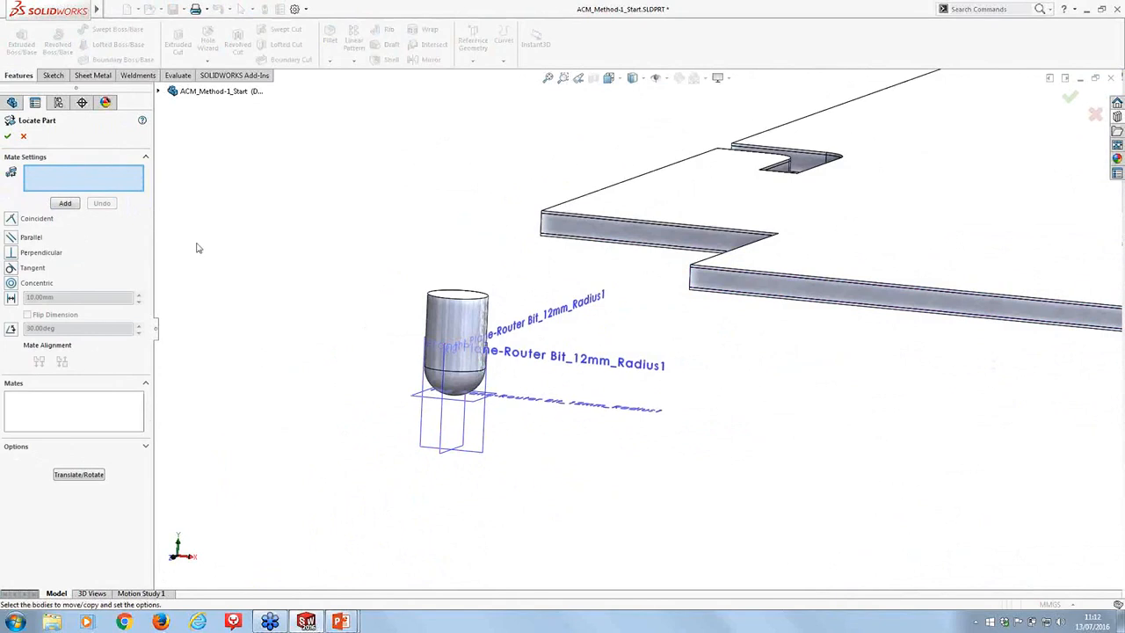
{"action": "left_click", "coordinate": [11, 219]}
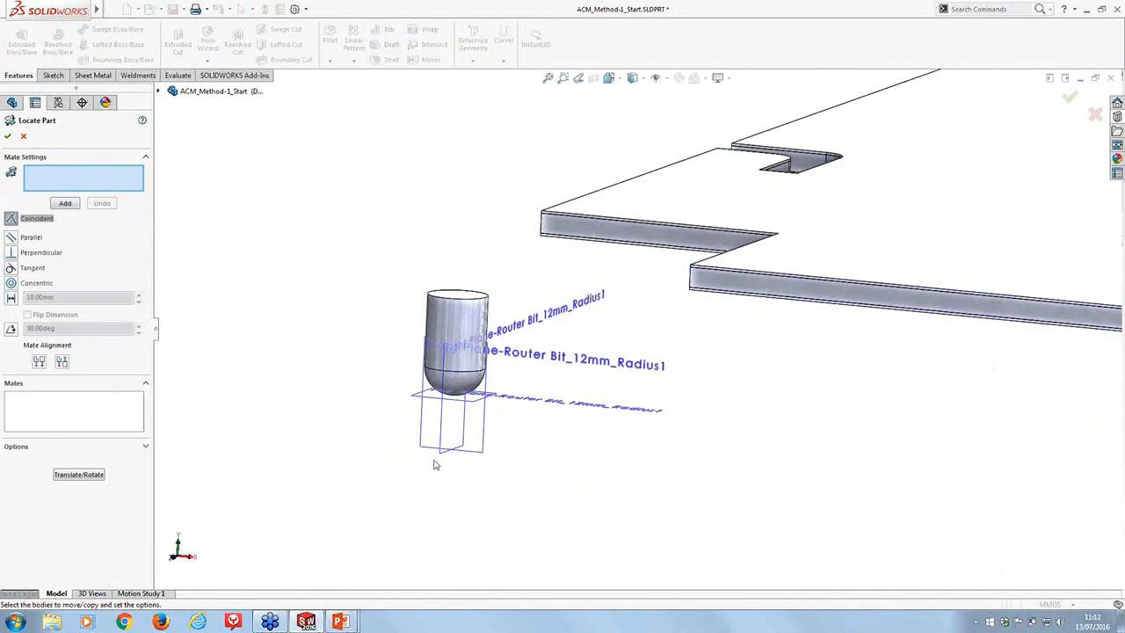
{"action": "left_click", "coordinate": [413, 395]}
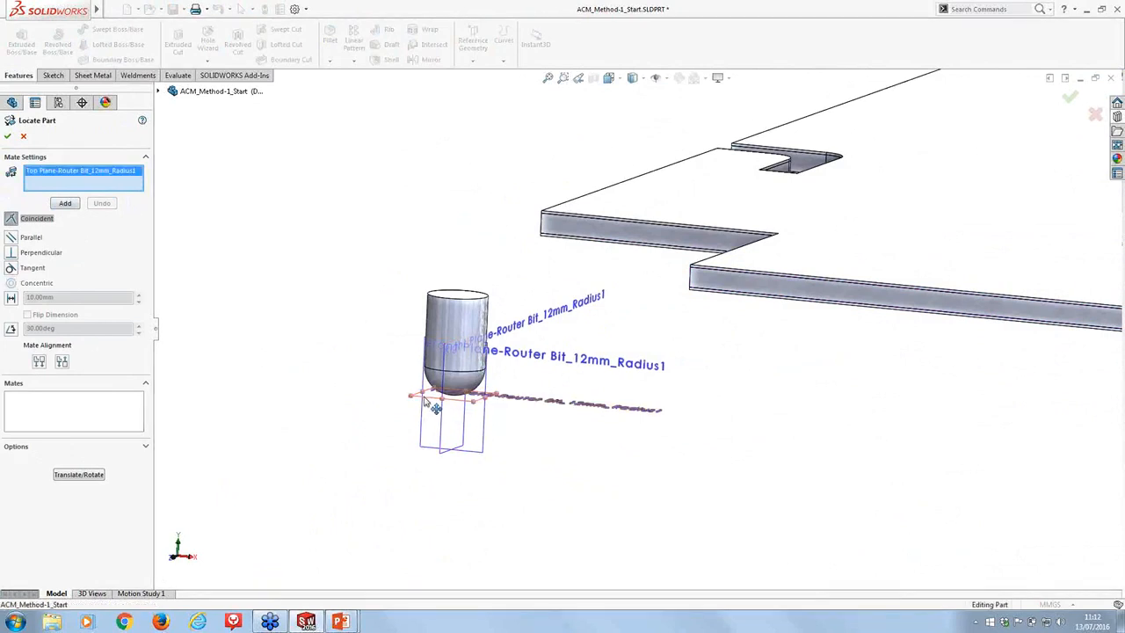
{"action": "left_click", "coordinate": [718, 297]}
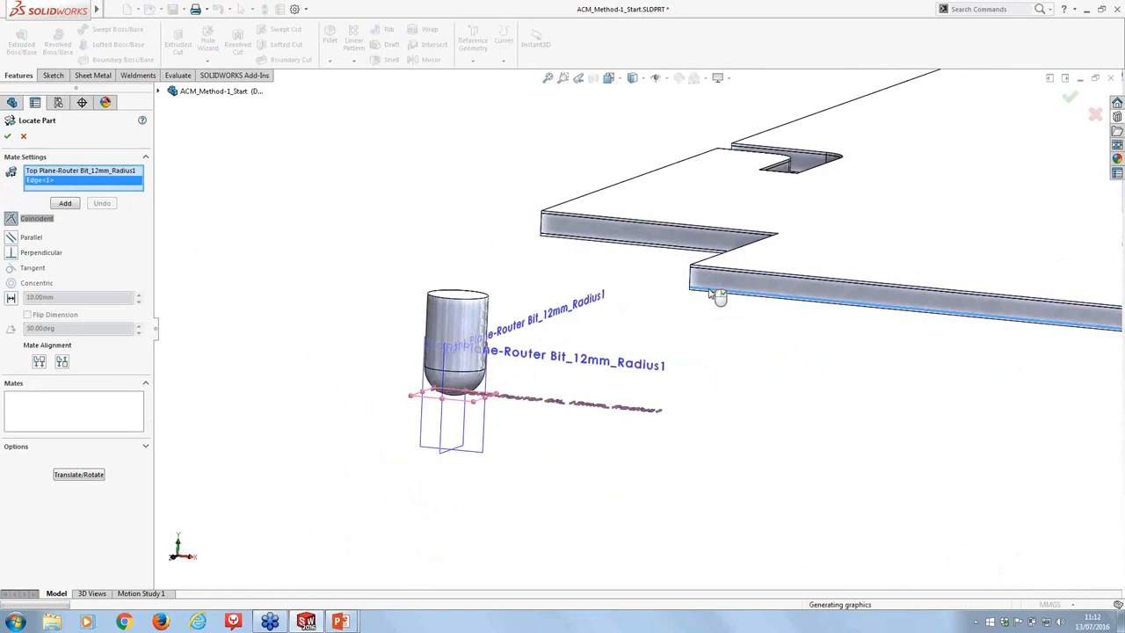
{"action": "left_click", "coordinate": [63, 204]}
Add a coincident mate between the router bit's Front Plane and the panel's side face beside the corner notch
{"action": "left_click", "coordinate": [482, 292]}
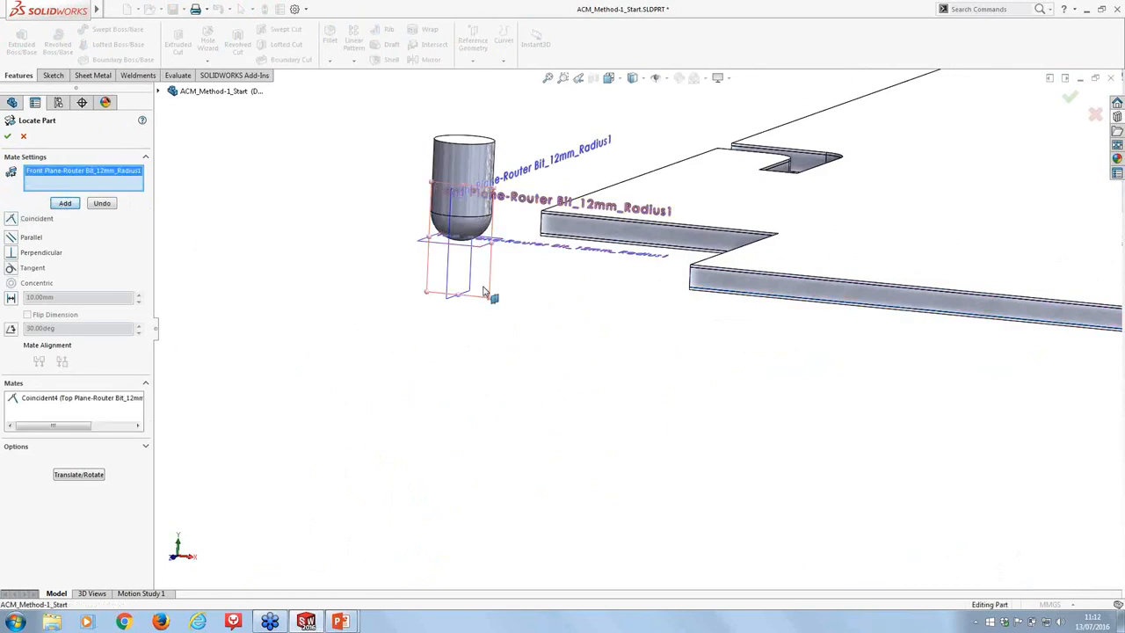
{"action": "left_click", "coordinate": [725, 282]}
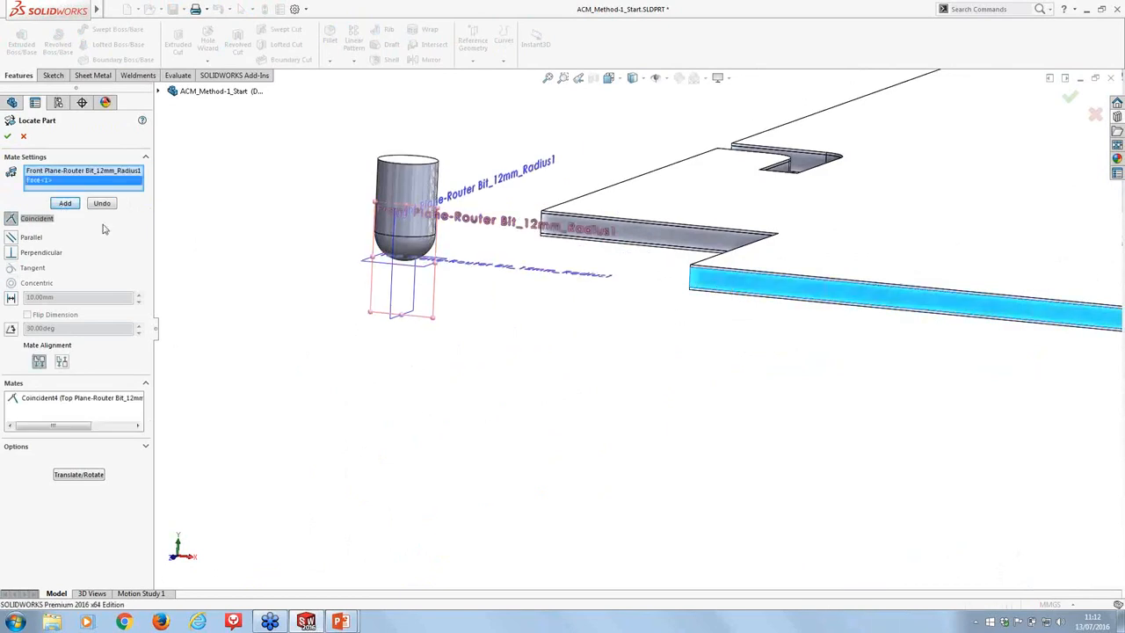
{"action": "left_click", "coordinate": [65, 203]}
Add a coincident mate between the router bit's Right Plane and the adjoining notch face, and accept the part location
{"action": "left_click", "coordinate": [397, 313]}
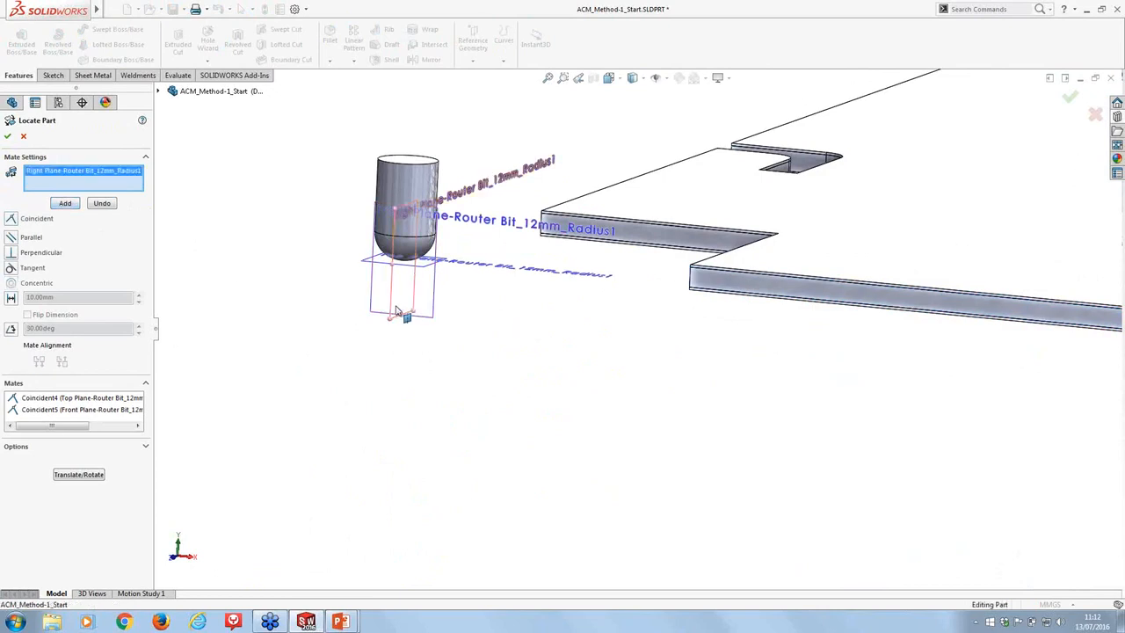
{"action": "middle_click_drag", "start_coordinate": [474, 375], "coordinate": [876, 354]}
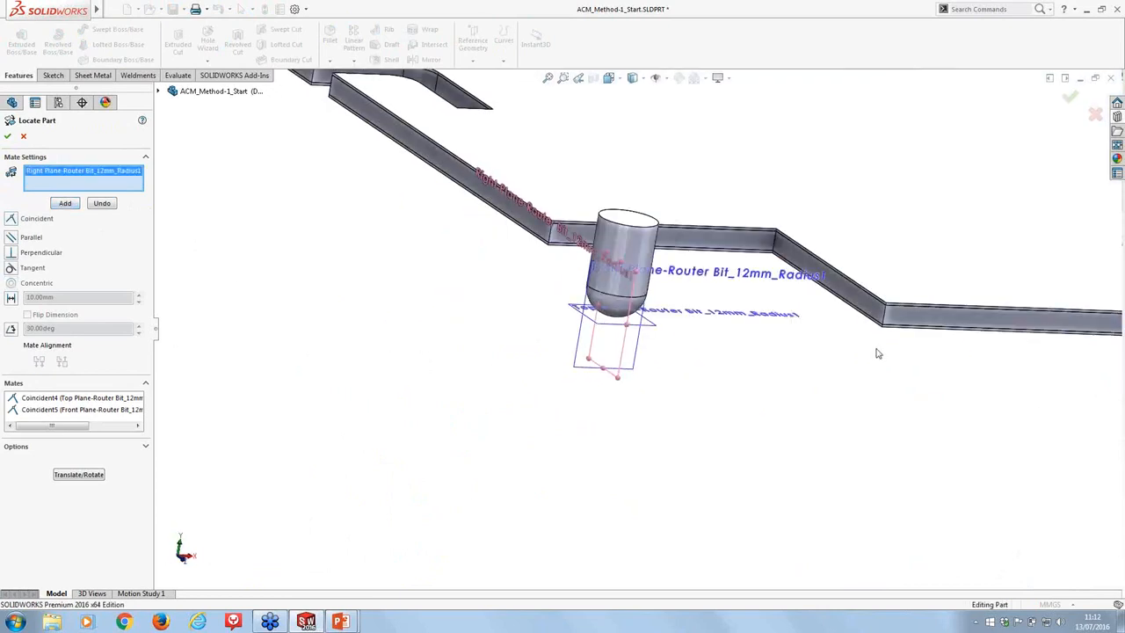
{"action": "left_click", "coordinate": [836, 281]}
{"action": "left_click", "coordinate": [65, 204]}
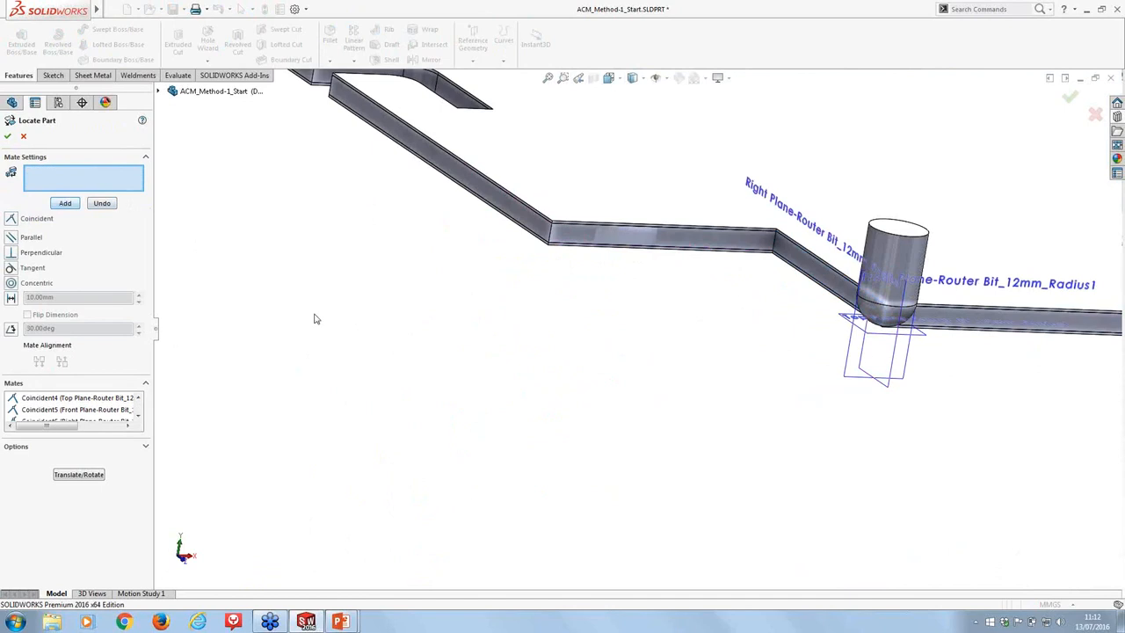
{"action": "left_click", "coordinate": [7, 136]}
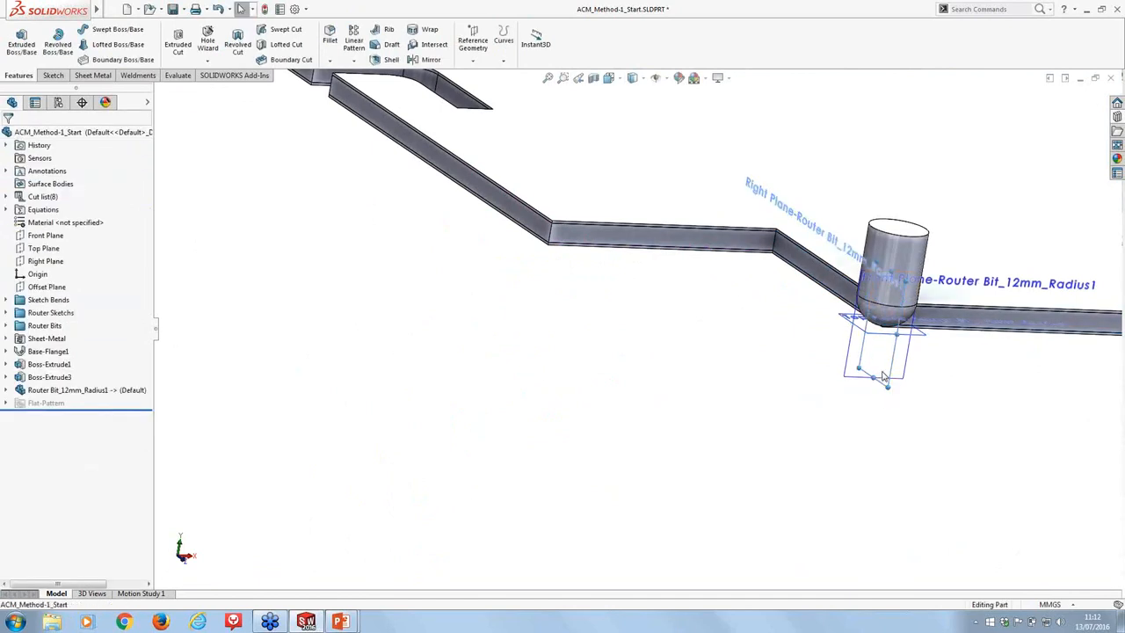
Hide the radius router bit's Right, Front and Top reference planes beside the panel's notched corner
{"action": "left_click", "coordinate": [905, 337]}
{"action": "left_click", "coordinate": [896, 376]}
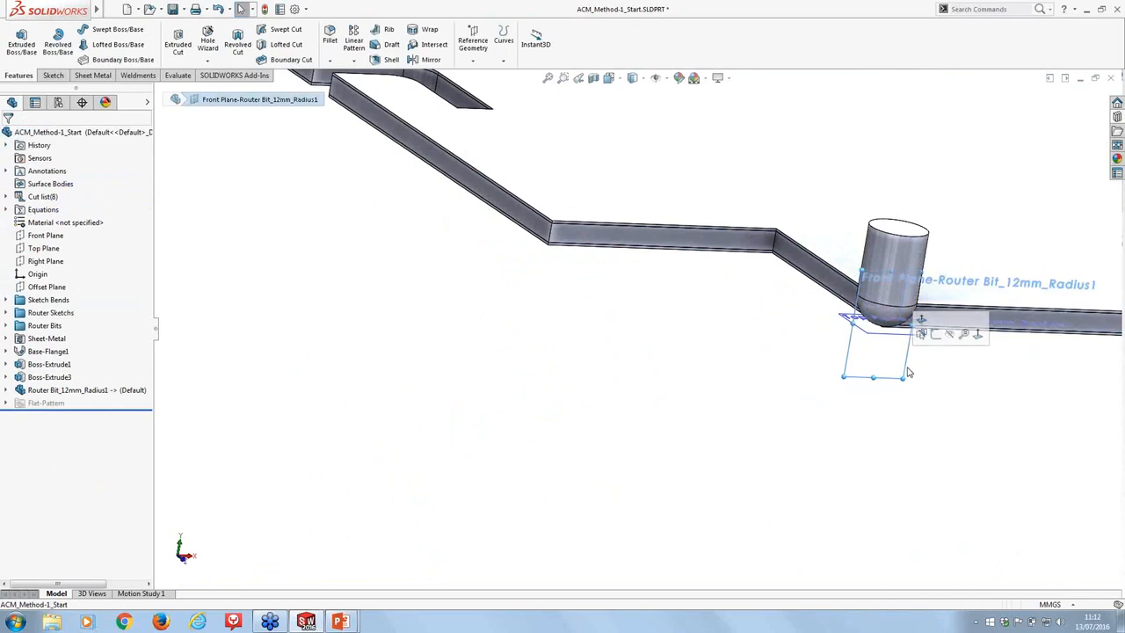
{"action": "left_click", "coordinate": [884, 327]}
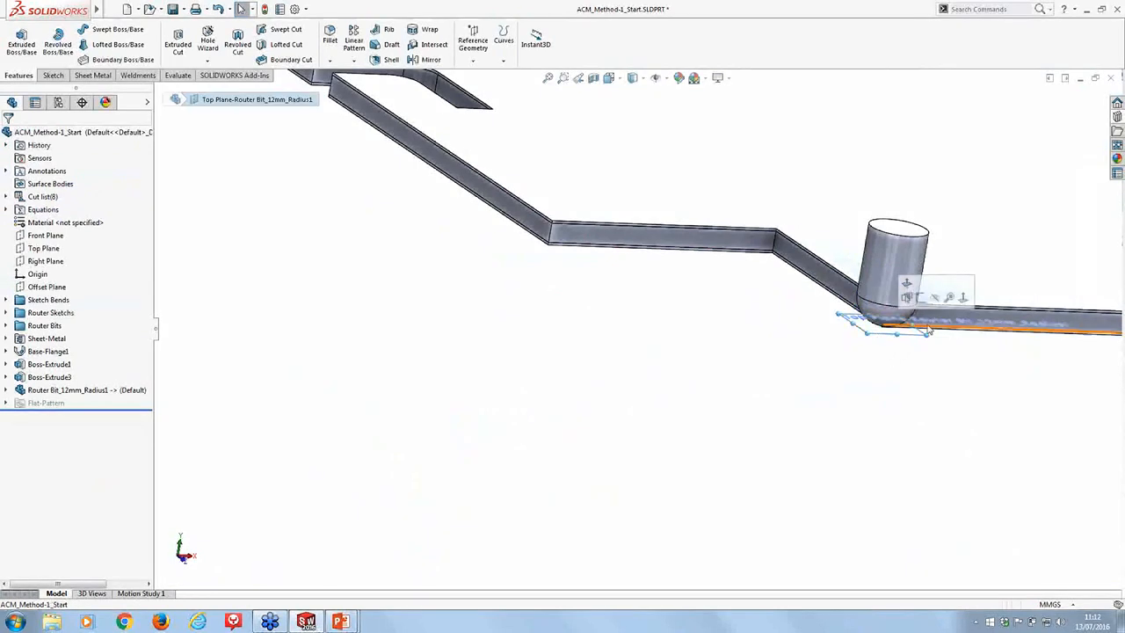
{"action": "left_click", "coordinate": [935, 300]}
Show the Router Edge 1 sketch from the Router Sketchs folder as the first routing path
{"action": "middle_click_drag", "start_coordinate": [870, 407], "coordinate": [844, 402]}
{"action": "scroll", "coordinate": [930, 303], "scroll_direction": "down", "scroll_amount": 5}
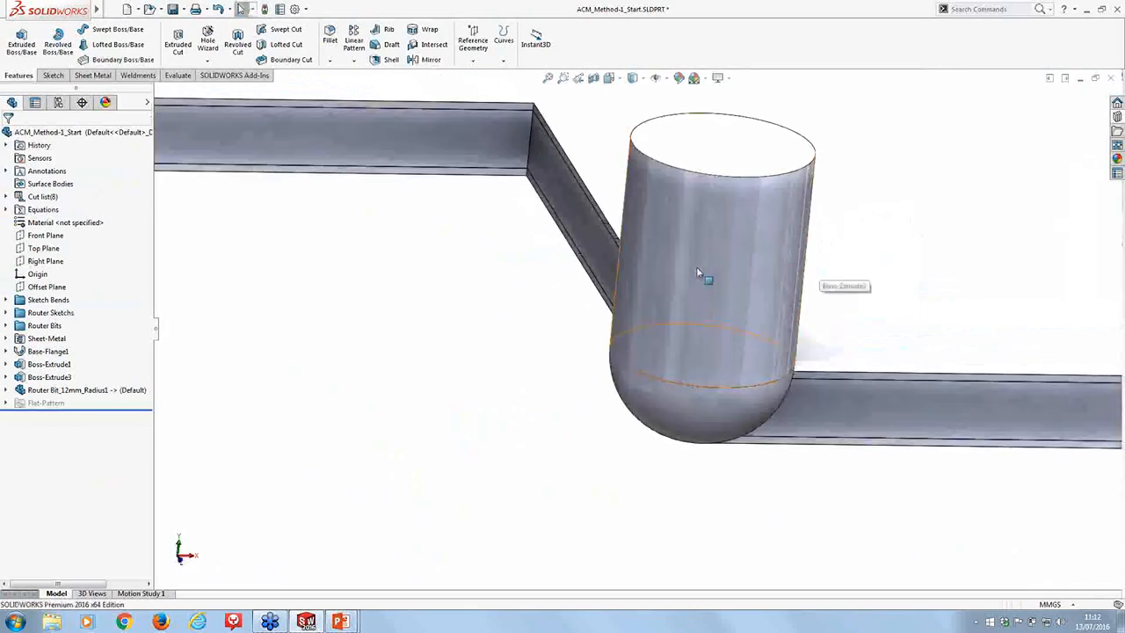
{"action": "middle_click_drag", "start_coordinate": [712, 359], "coordinate": [703, 385]}
{"action": "scroll", "coordinate": [704, 384], "scroll_direction": "up", "scroll_amount": 8}
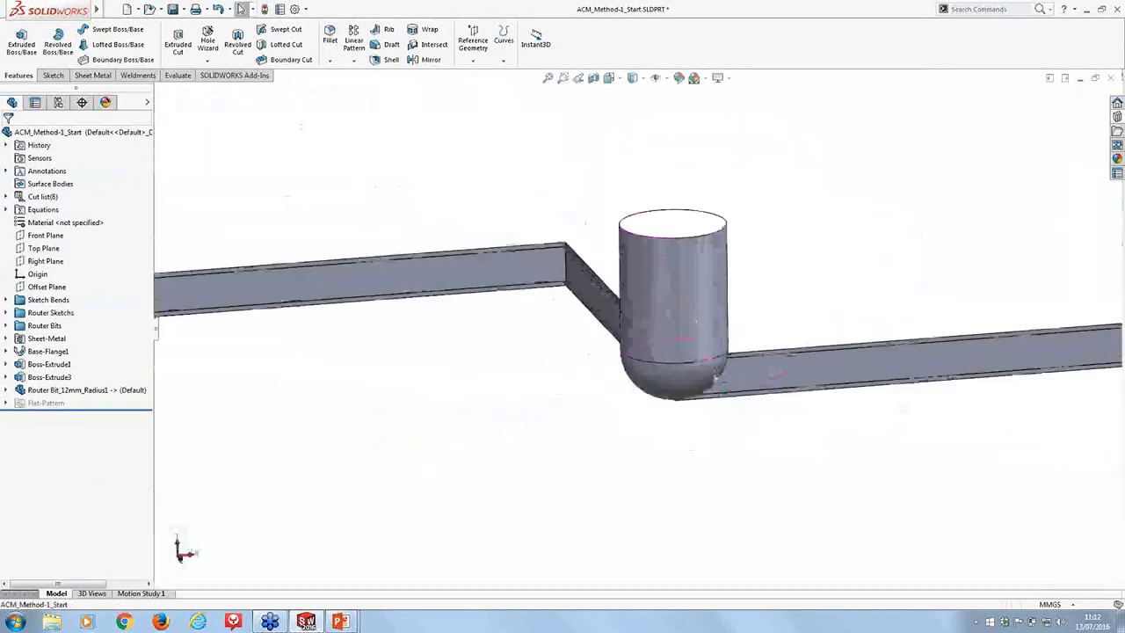
{"action": "scroll", "coordinate": [704, 384], "scroll_direction": "up", "scroll_amount": 5}
{"action": "middle_click_drag", "start_coordinate": [712, 320], "coordinate": [708, 360]}
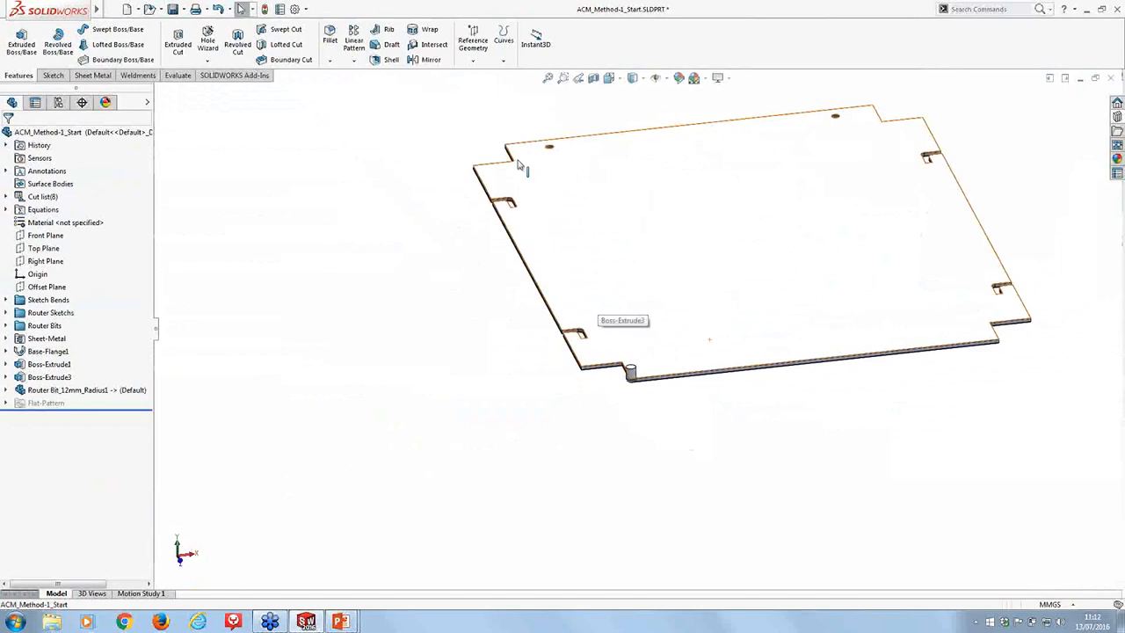
{"action": "scroll", "coordinate": [657, 218], "scroll_direction": "down", "scroll_amount": 4}
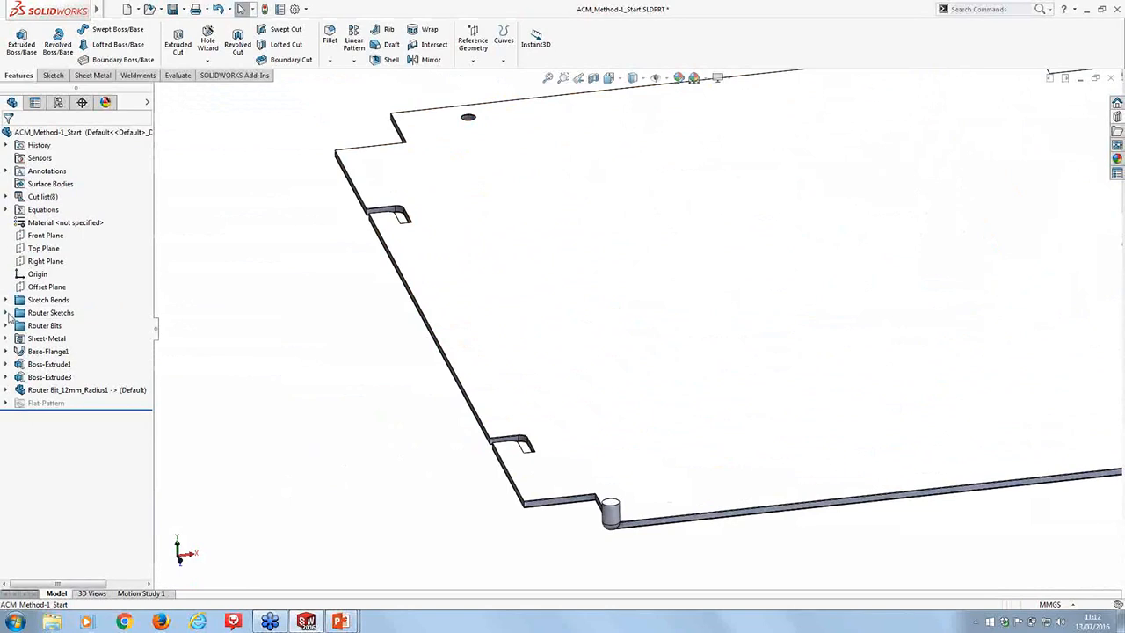
{"action": "left_click", "coordinate": [6, 313]}
{"action": "left_click", "coordinate": [70, 326]}
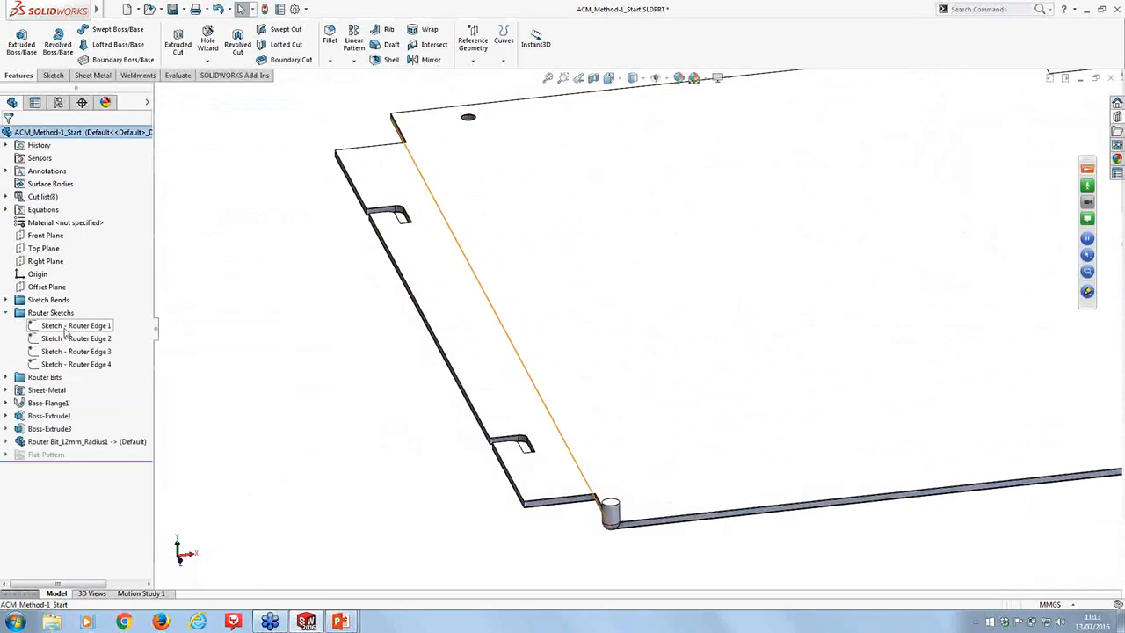
{"action": "left_click", "coordinate": [246, 363]}
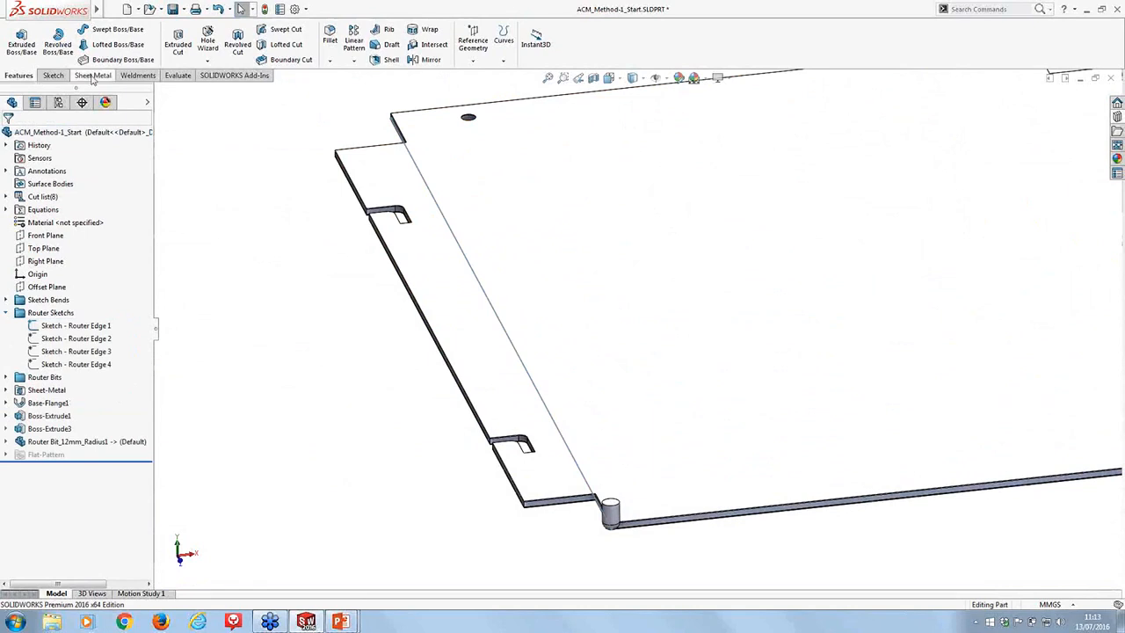
Set up a Swept Cut with a solid profile, using the radius router bit body as the tool and Router Edge 1 as the path
{"action": "left_click", "coordinate": [270, 33]}
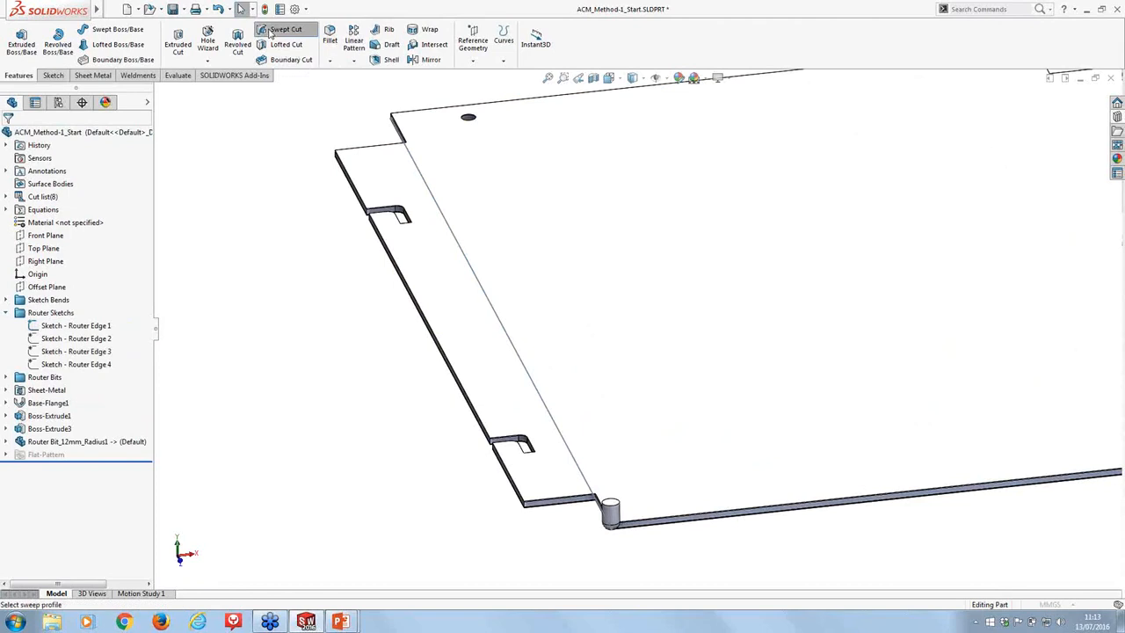
{"action": "left_click", "coordinate": [26, 191]}
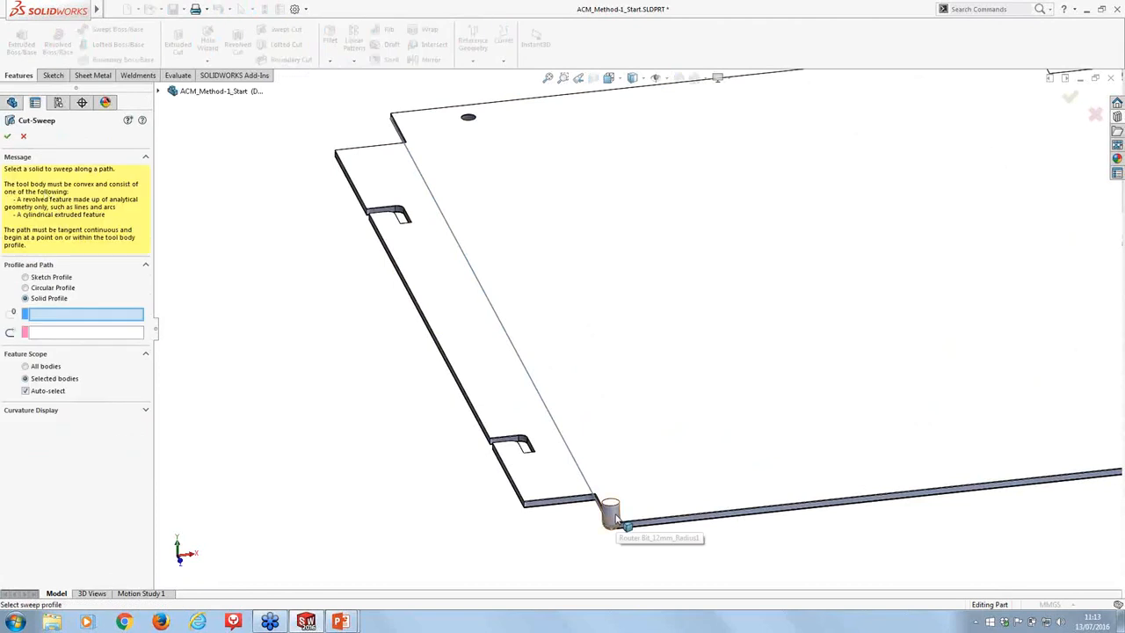
{"action": "left_click", "coordinate": [613, 518]}
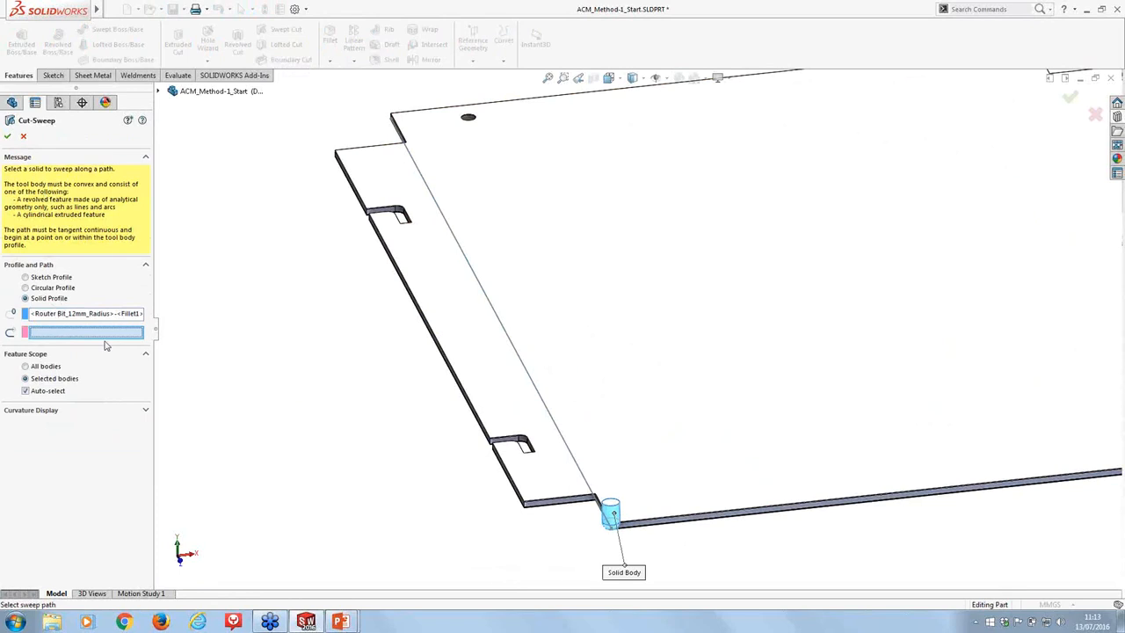
{"action": "left_click", "coordinate": [549, 410]}
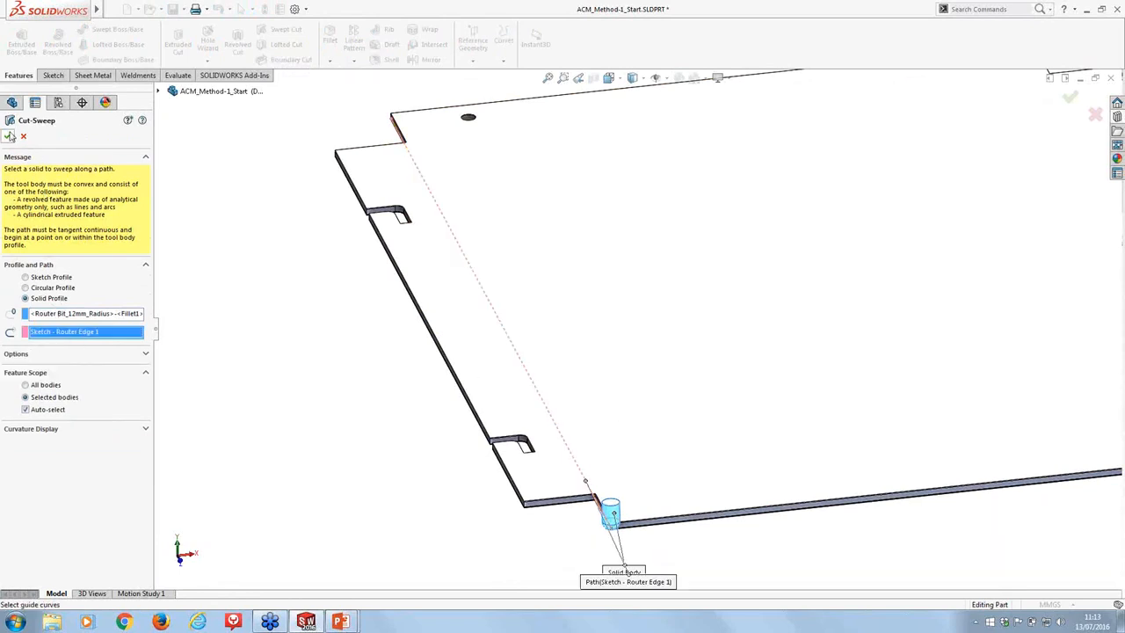
Limit the cut's feature scope to Boss-Extrude3 and Boss-Extrude1 without auto-select, and accept the cut keeping all bodies
{"action": "left_click", "coordinate": [27, 411]}
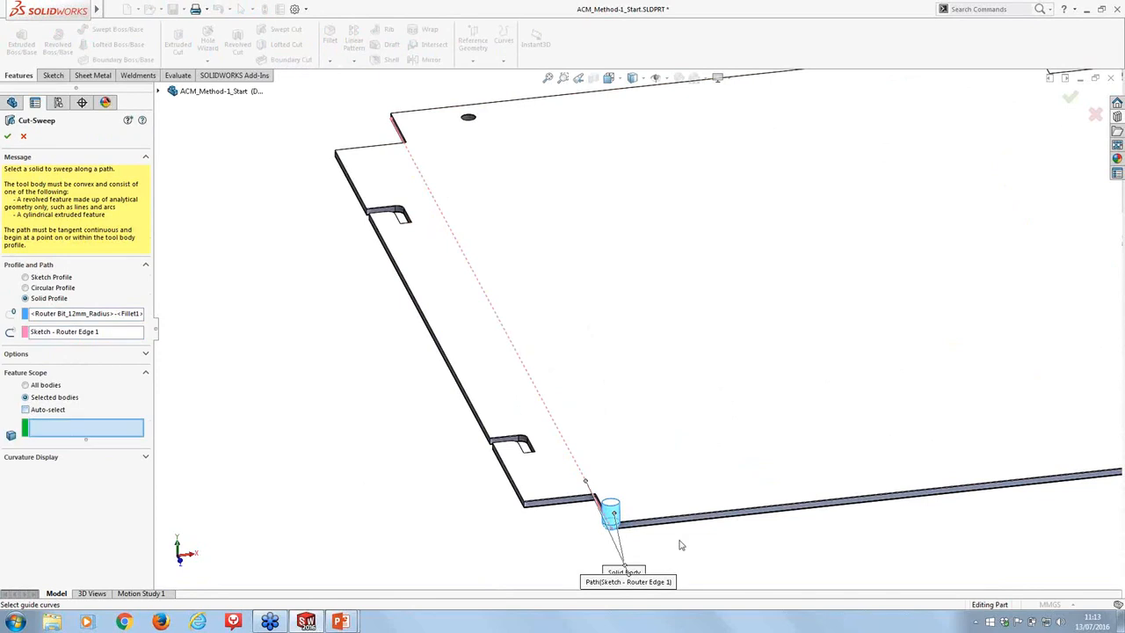
{"action": "scroll", "coordinate": [679, 545], "scroll_direction": "down", "scroll_amount": 5}
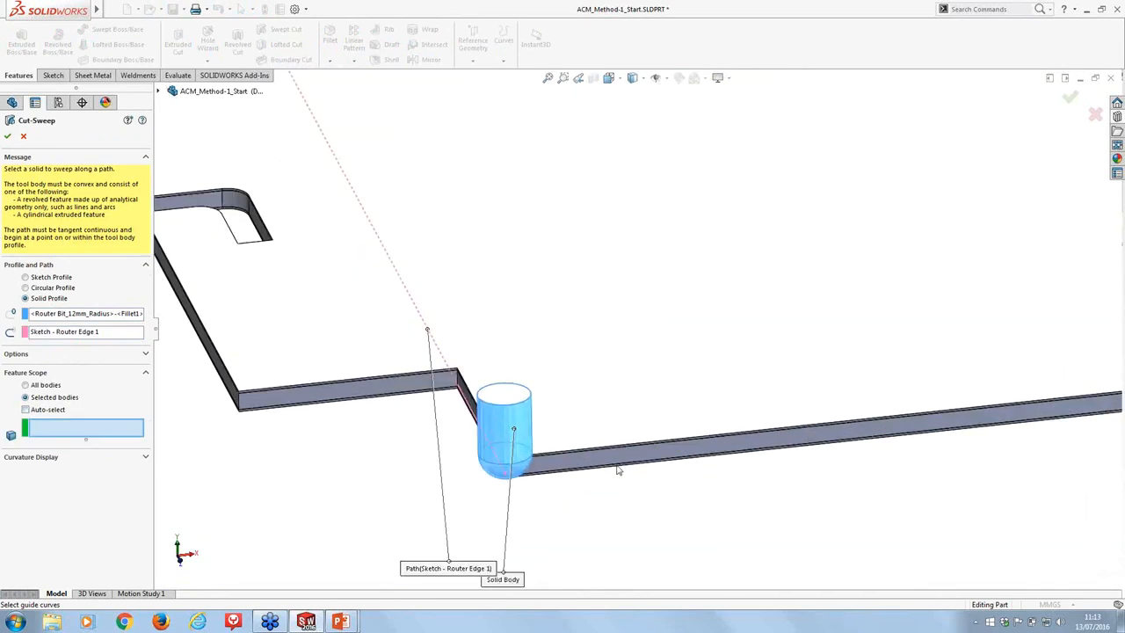
{"action": "left_click", "coordinate": [594, 392]}
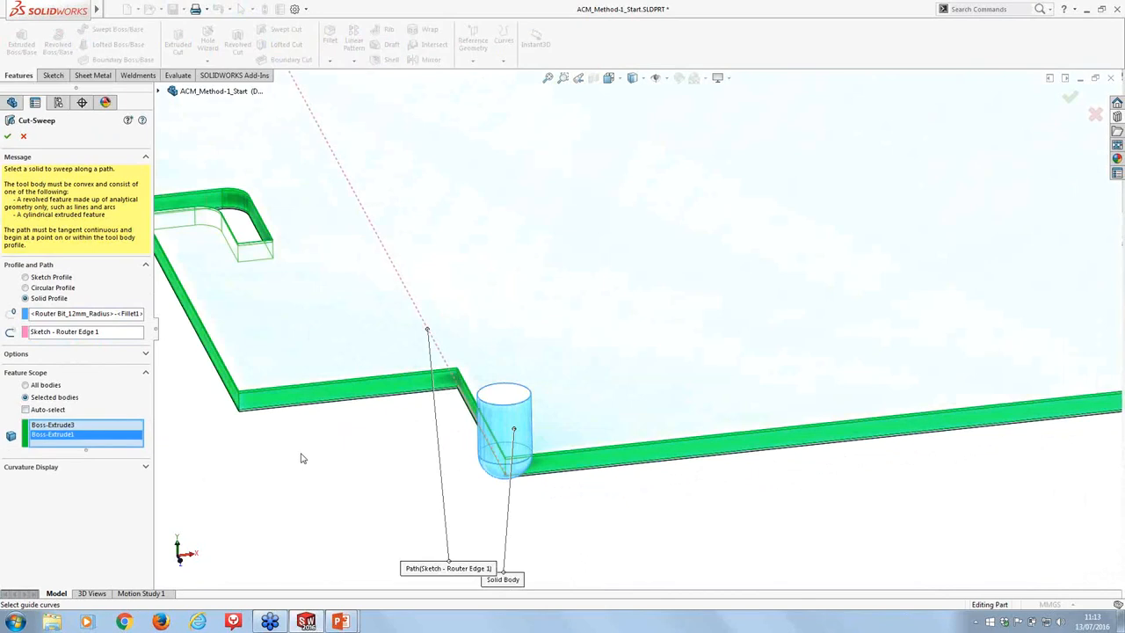
{"action": "left_click", "coordinate": [9, 136]}
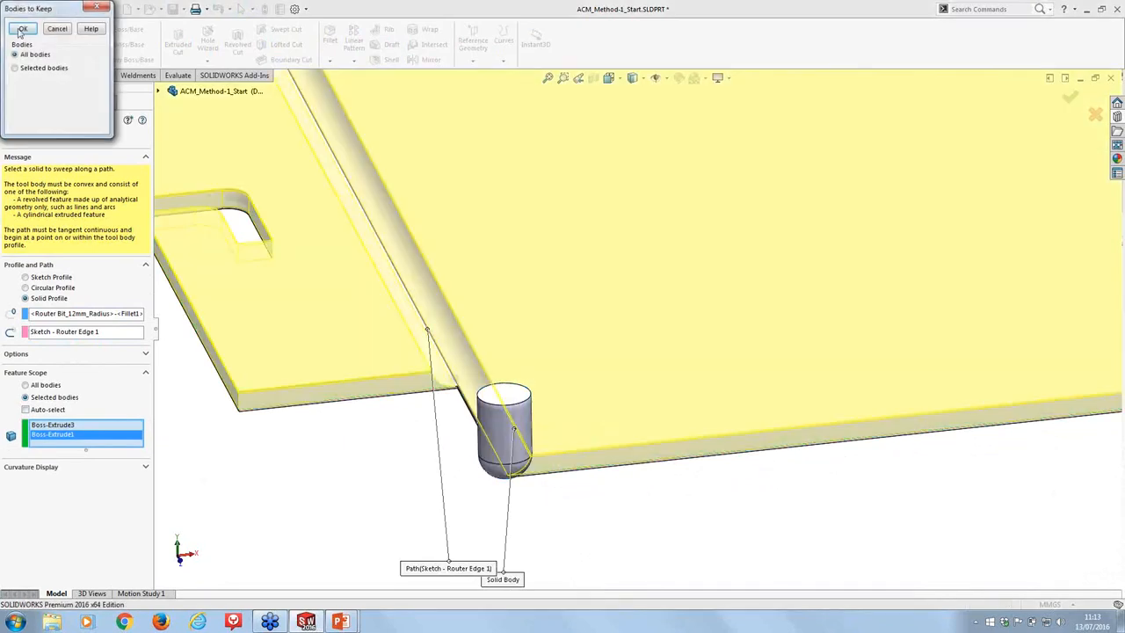
{"action": "left_click", "coordinate": [22, 29]}
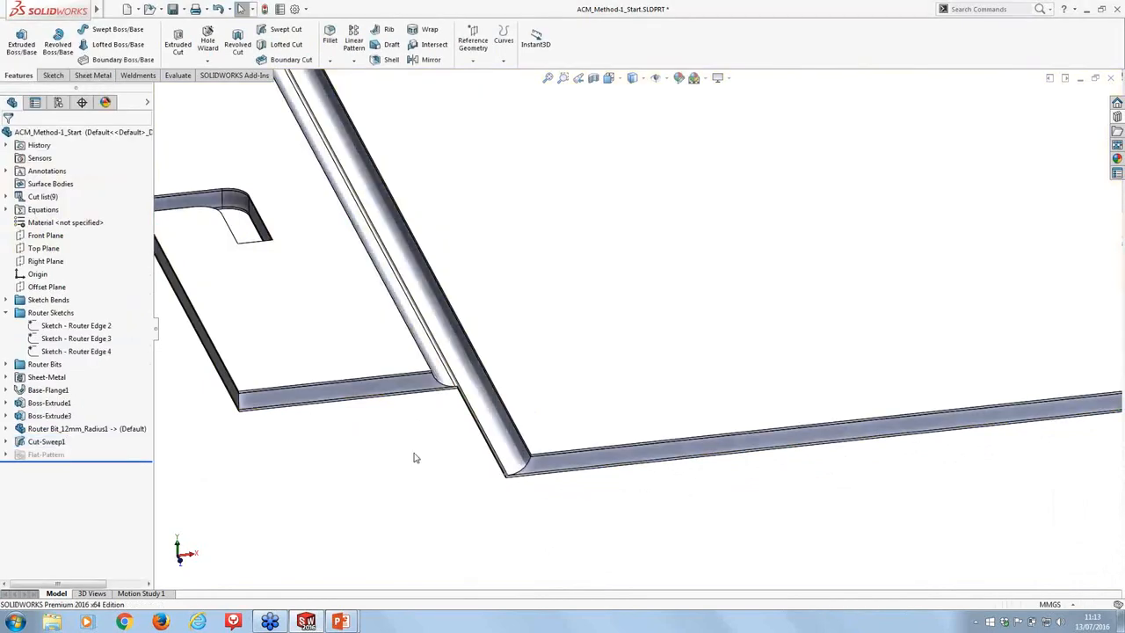
Examine the routed groove at both ends of the panel edge and hide its Router Edge 1 path sketch
{"action": "middle_click_drag", "start_coordinate": [414, 457], "coordinate": [419, 454]}
{"action": "scroll", "coordinate": [527, 350], "scroll_direction": "down", "scroll_amount": 5}
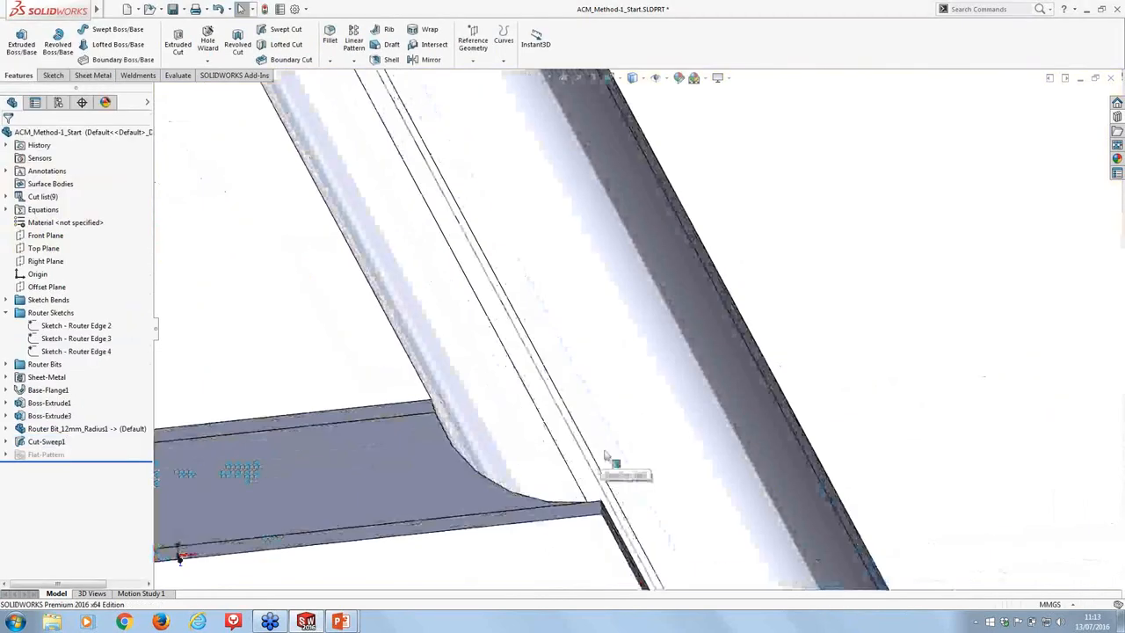
{"action": "scroll", "coordinate": [692, 356], "scroll_direction": "down", "scroll_amount": 2}
{"action": "scroll", "coordinate": [612, 427], "scroll_direction": "up", "scroll_amount": 8}
{"action": "scroll", "coordinate": [588, 181], "scroll_direction": "down", "scroll_amount": 6}
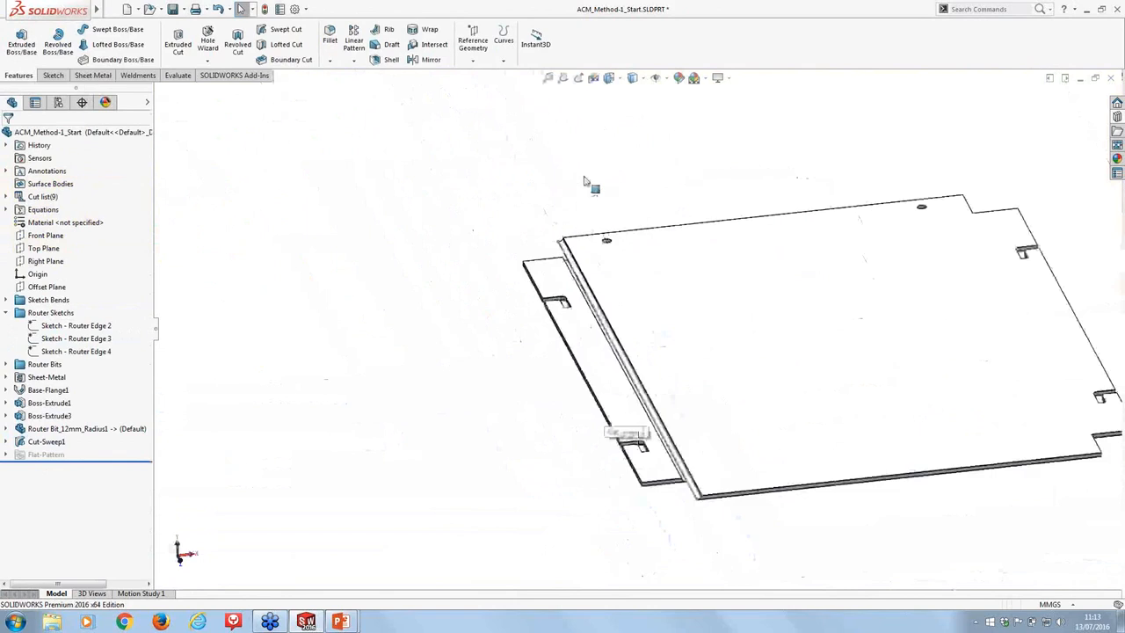
{"action": "scroll", "coordinate": [603, 342], "scroll_direction": "down", "scroll_amount": 3}
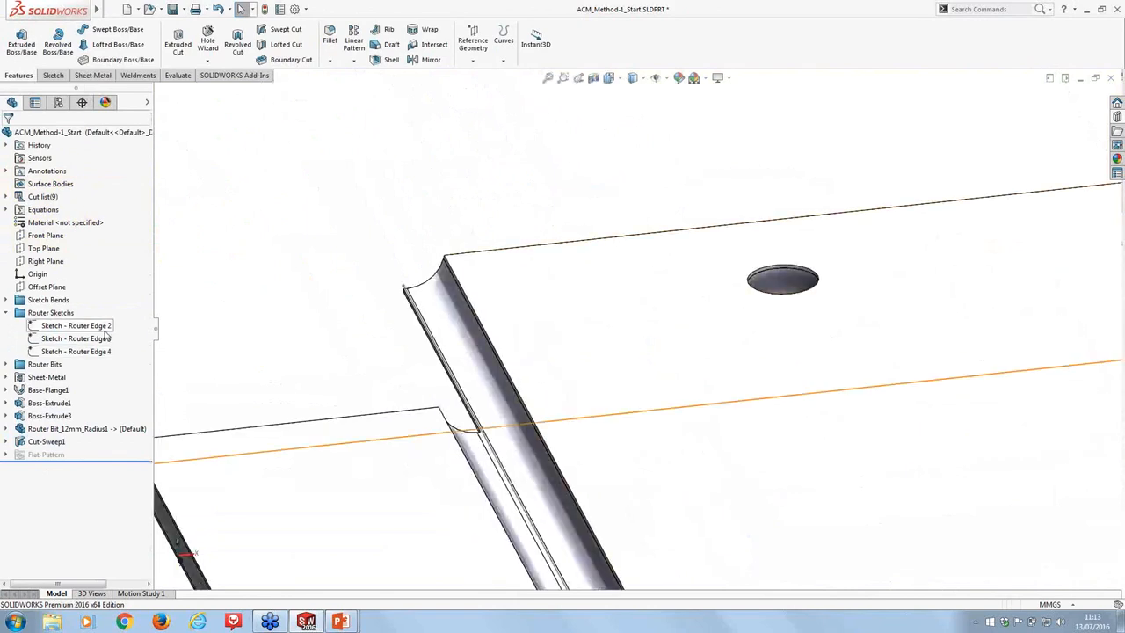
{"action": "left_click", "coordinate": [446, 363]}
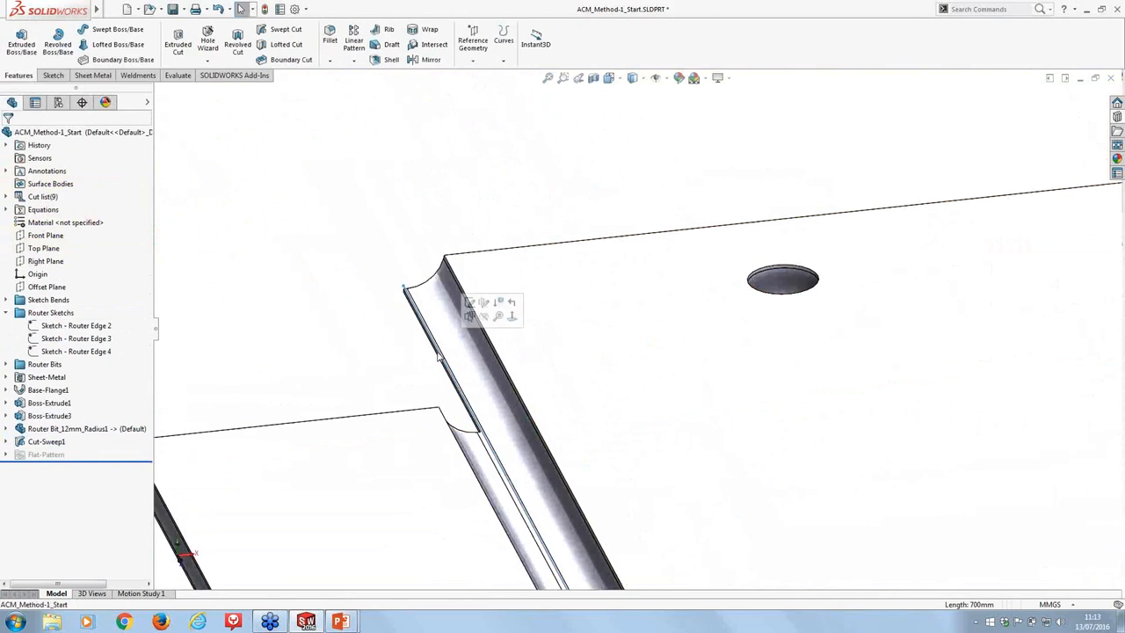
{"action": "left_click", "coordinate": [397, 369]}
Show the Router Bit 2 body from the Router Bits folder at the panel's outer corner
{"action": "scroll", "coordinate": [392, 371], "scroll_direction": "up", "scroll_amount": 6}
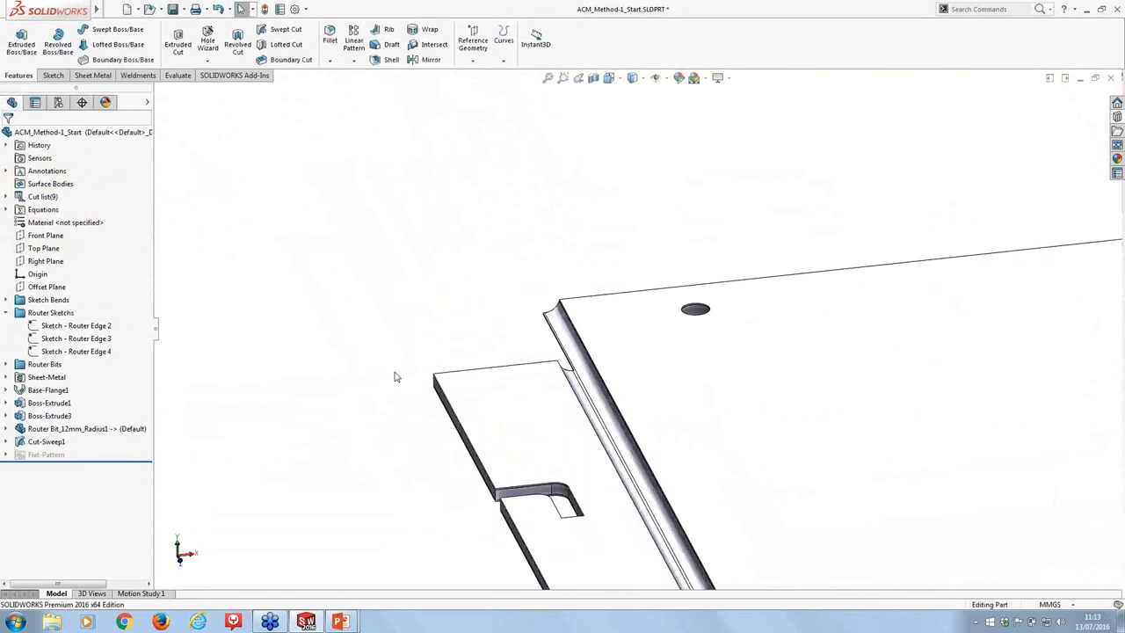
{"action": "scroll", "coordinate": [392, 375], "scroll_direction": "up", "scroll_amount": 4}
{"action": "mouse_move", "coordinate": [462, 396]}
{"action": "middle_mouse_down"}
{"action": "mouse_move", "coordinate": [459, 331]}
{"action": "mouse_move", "coordinate": [504, 400]}
{"action": "middle_mouse_up"}
{"action": "scroll", "coordinate": [582, 298], "scroll_direction": "down", "scroll_amount": 6}
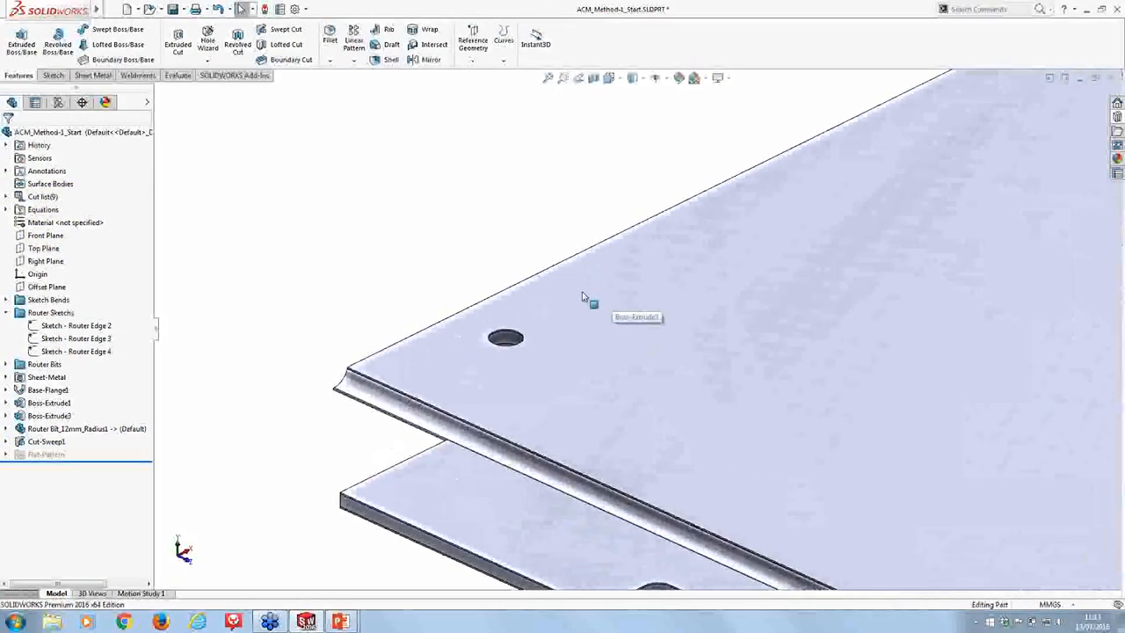
{"action": "left_click", "coordinate": [7, 364]}
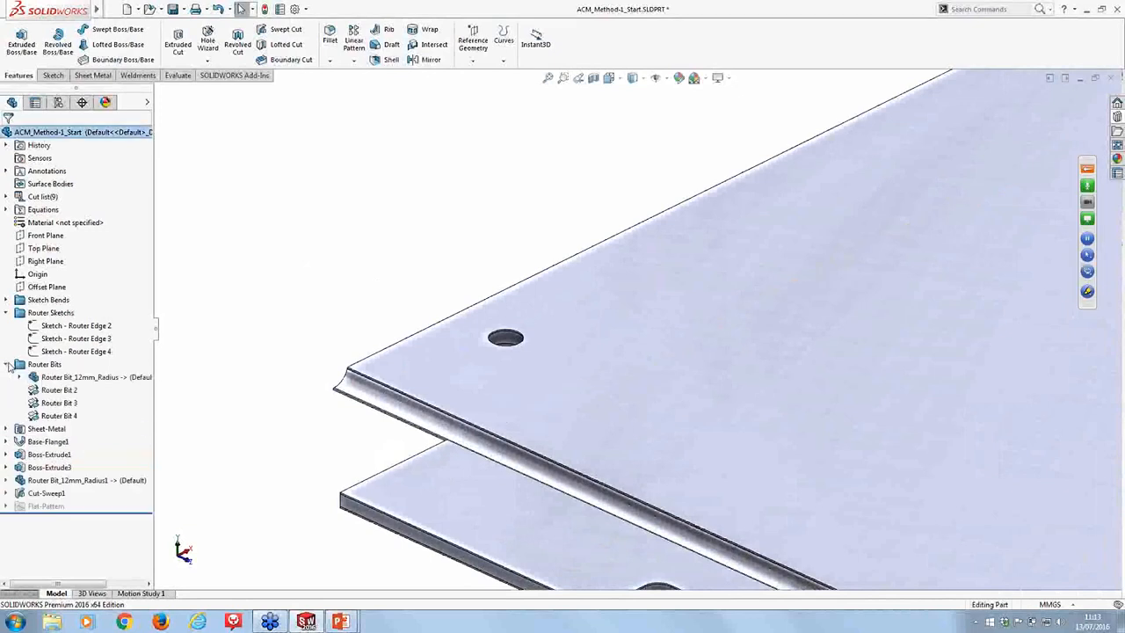
{"action": "left_click", "coordinate": [58, 390]}
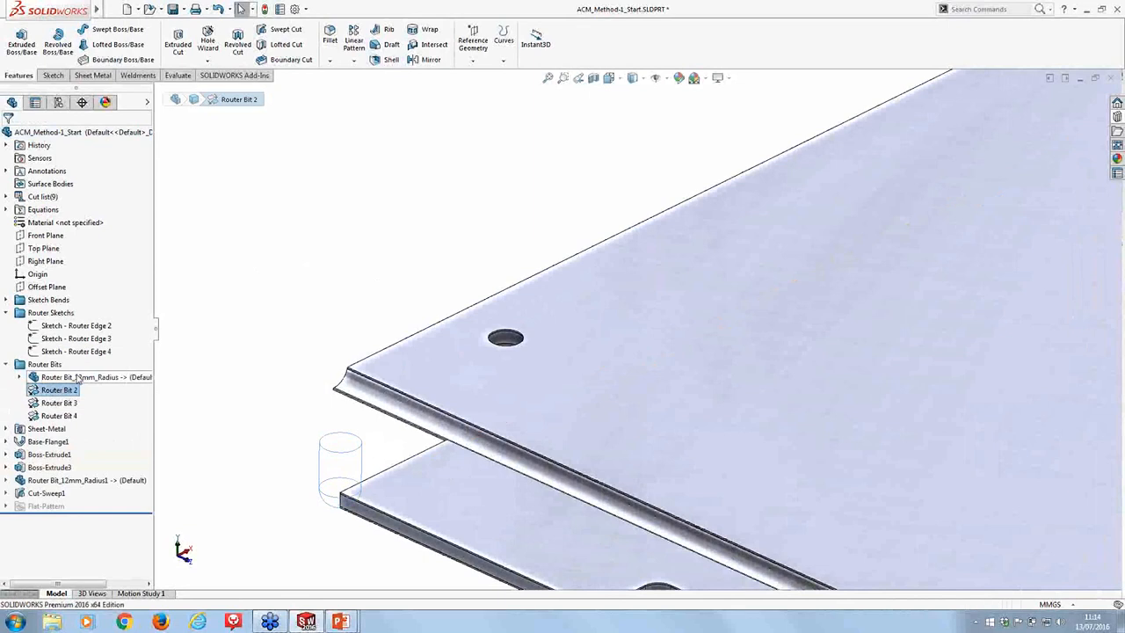
{"action": "left_click", "coordinate": [311, 449]}
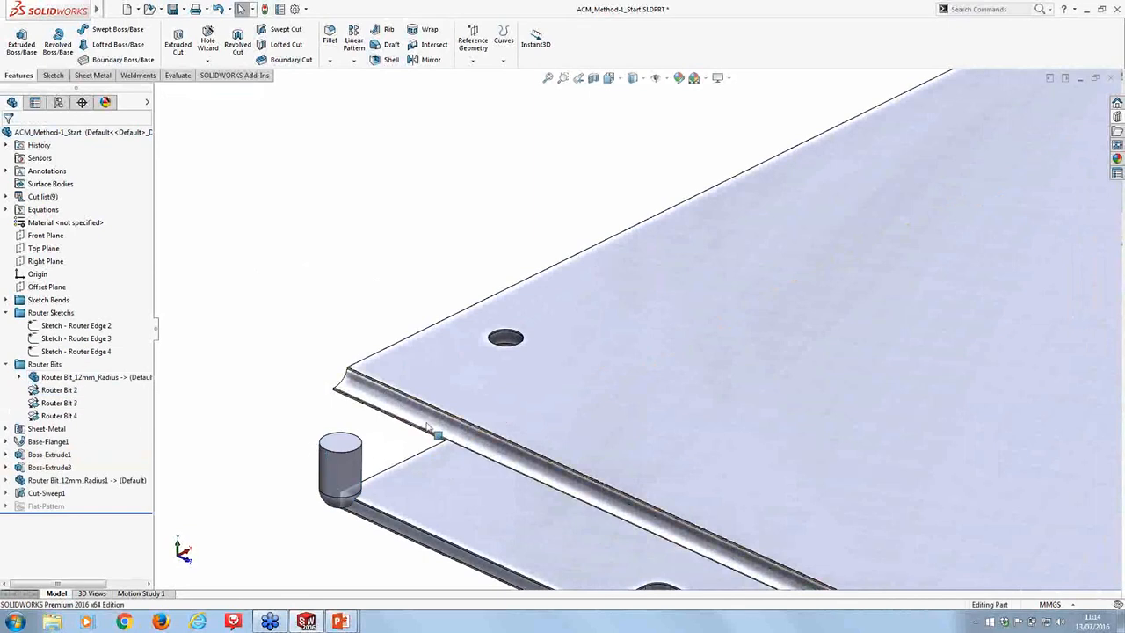
Show the Router Edge 2 sketch from the Router Sketchs folder as the second routing path
{"action": "key", "text": "z"}
{"action": "key", "text": "z"}
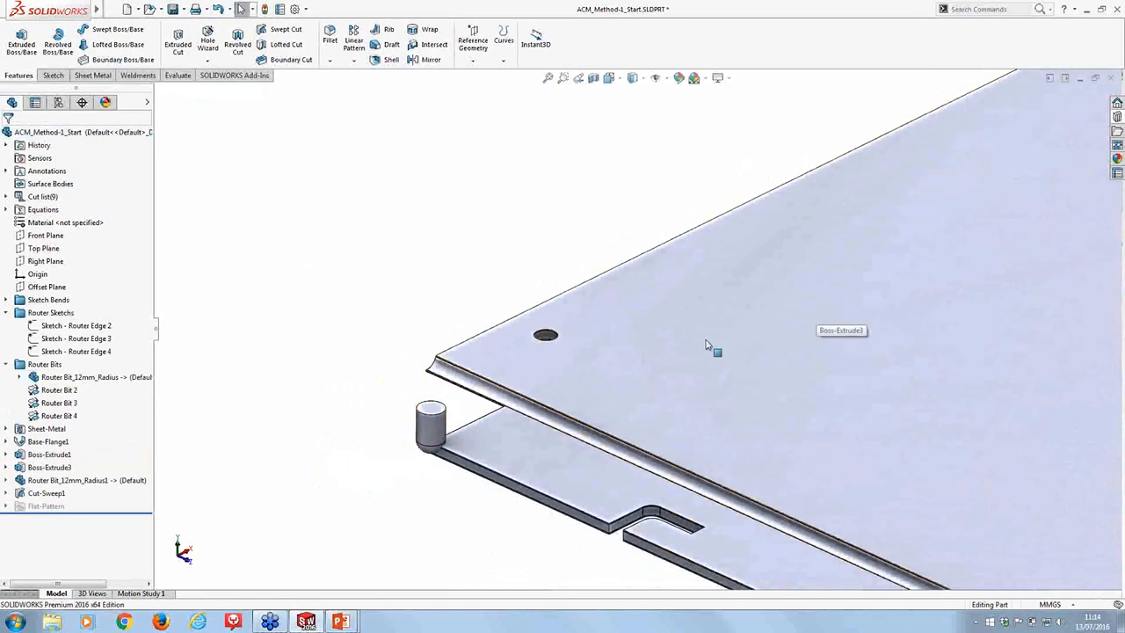
{"action": "key", "text": "z"}
{"action": "key", "text": "z"}
{"action": "scroll", "coordinate": [728, 327], "scroll_direction": "up", "scroll_amount": 1}
{"action": "scroll", "coordinate": [876, 268], "scroll_direction": "down", "scroll_amount": 4}
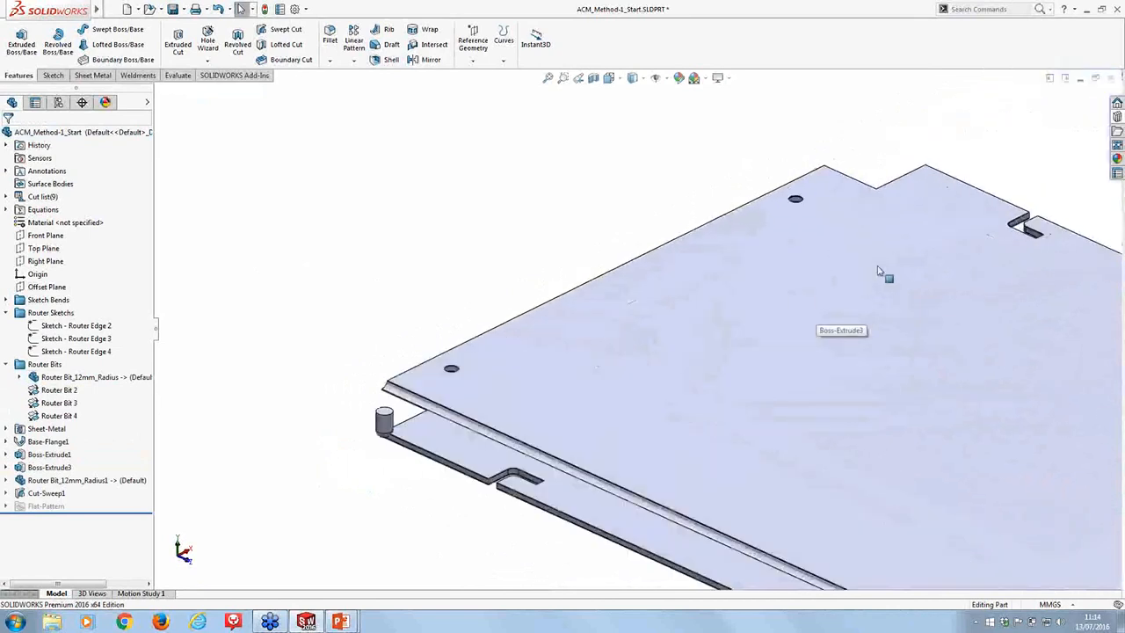
{"action": "scroll", "coordinate": [648, 246], "scroll_direction": "up", "scroll_amount": 1}
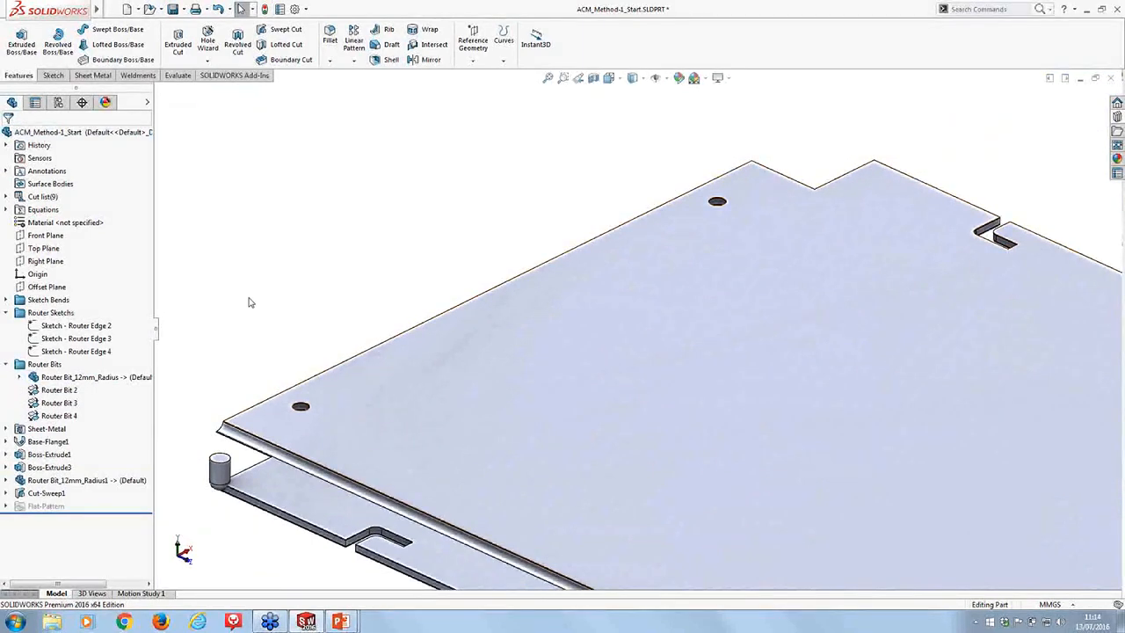
{"action": "left_click", "coordinate": [66, 325]}
{"action": "left_click", "coordinate": [76, 313]}
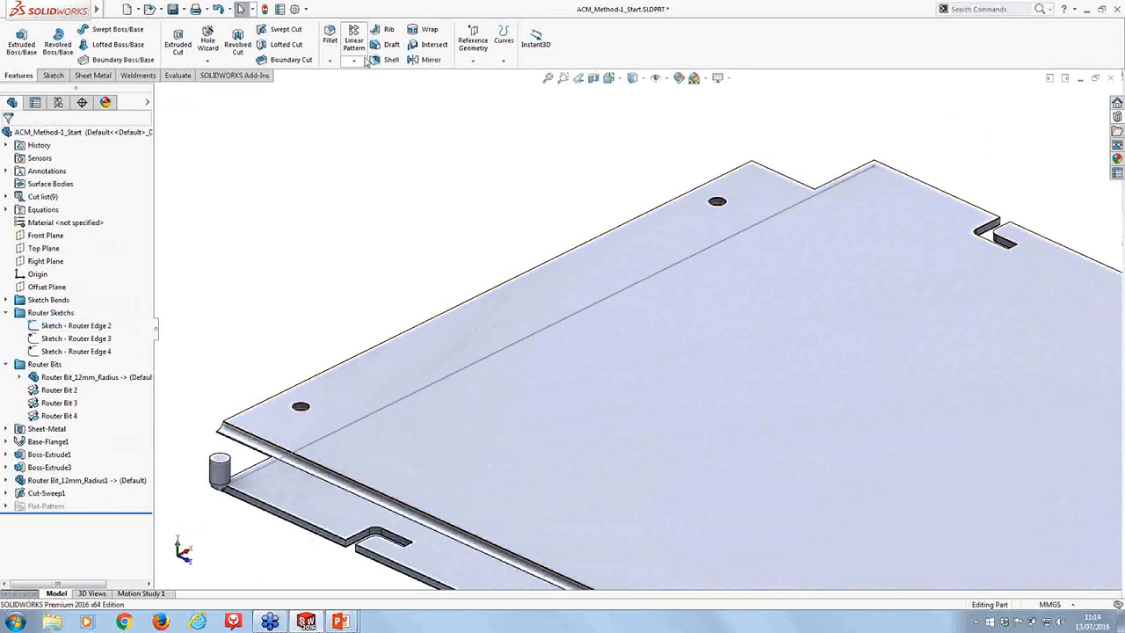
Set up another solid-profile Swept Cut using Router Bit 2 as the tool body and Router Edge 2 as the path
{"action": "left_click", "coordinate": [280, 32]}
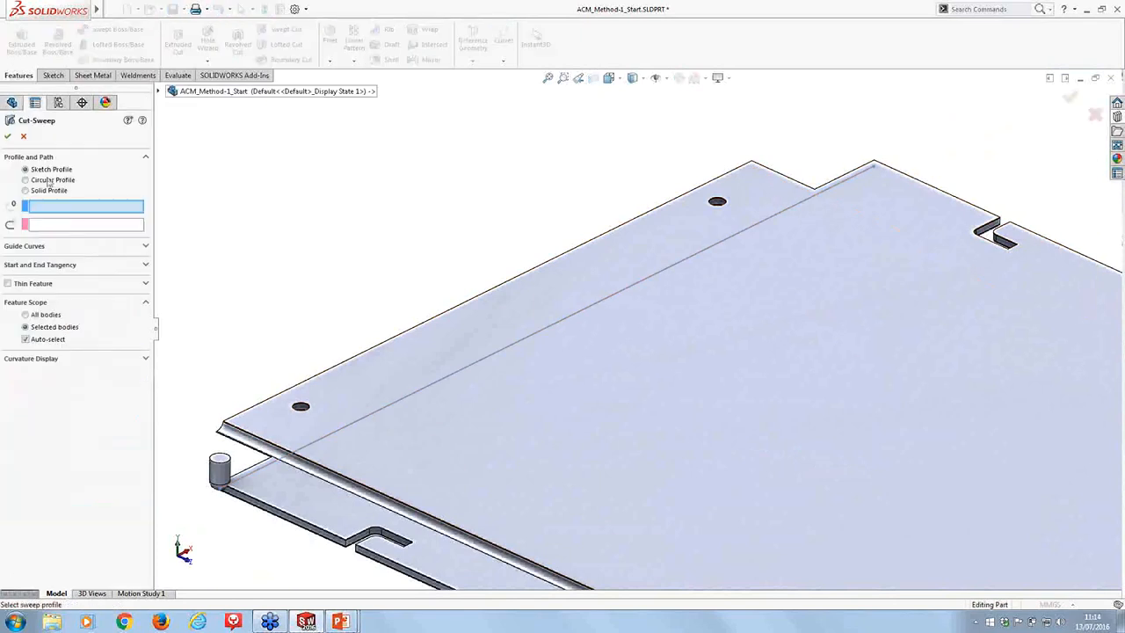
{"action": "left_click", "coordinate": [50, 193]}
{"action": "left_click", "coordinate": [221, 473]}
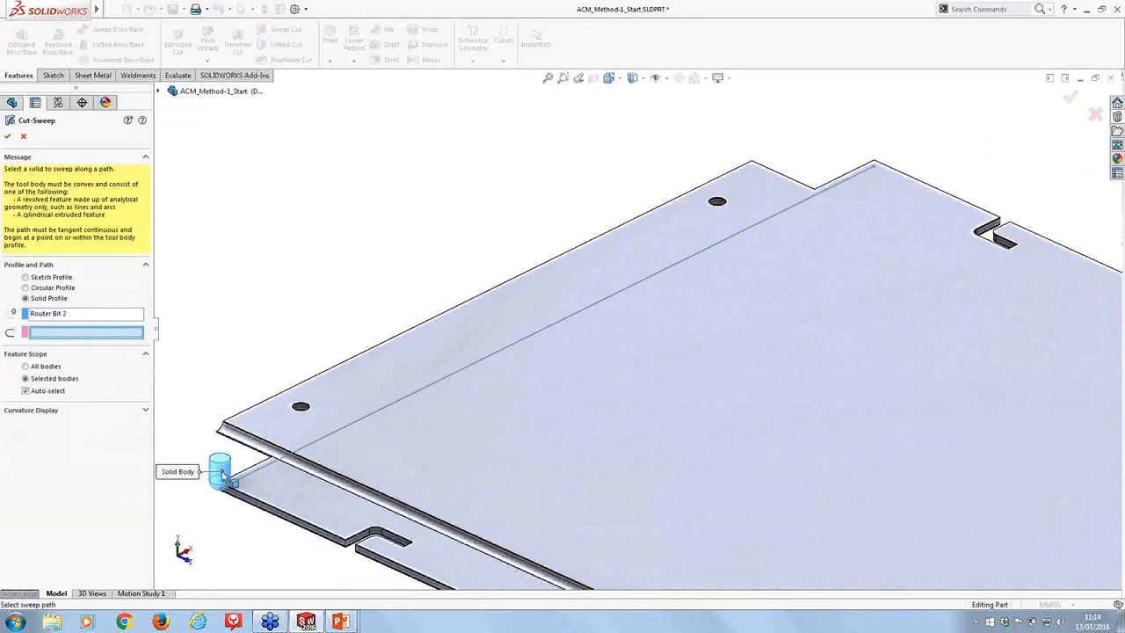
{"action": "left_click", "coordinate": [349, 424]}
Restrict the cut's scope to the four manually selected panel bodies, with auto-select off, and create the Router Edge 2 groove
{"action": "left_click", "coordinate": [34, 413]}
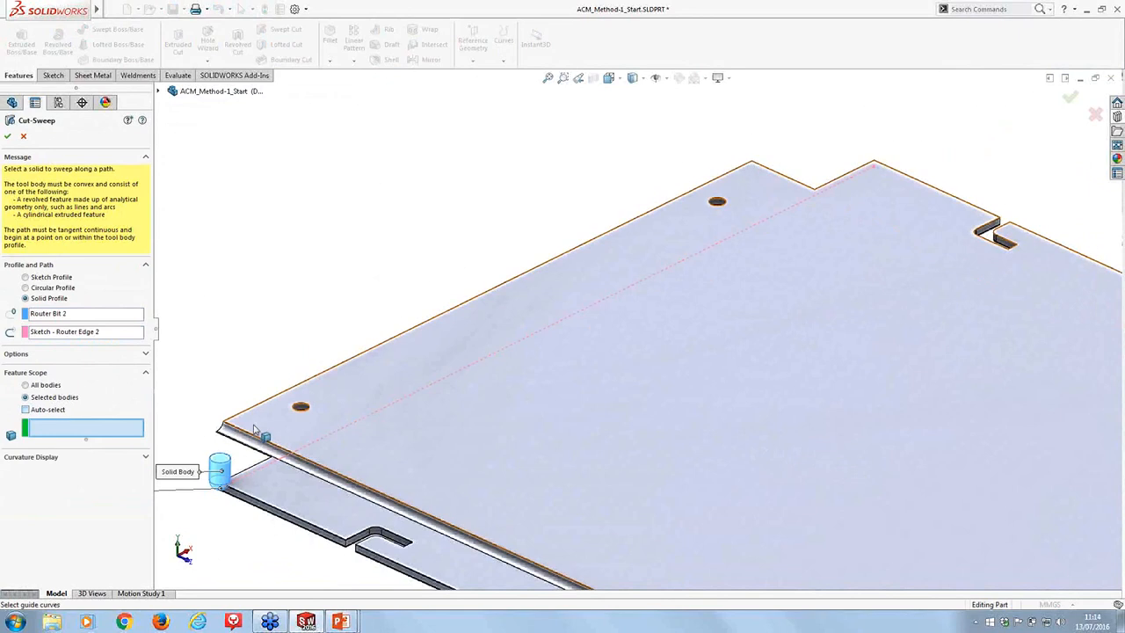
{"action": "left_click", "coordinate": [306, 437]}
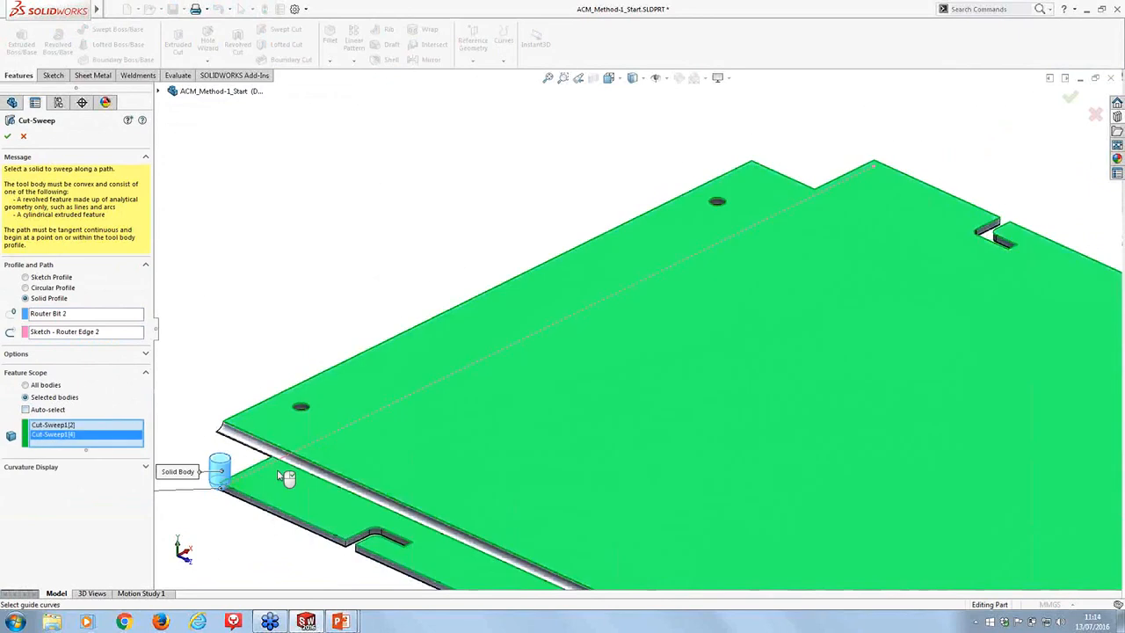
{"action": "scroll", "coordinate": [302, 474], "scroll_direction": "down", "scroll_amount": 2}
{"action": "scroll", "coordinate": [301, 475], "scroll_direction": "down", "scroll_amount": 3}
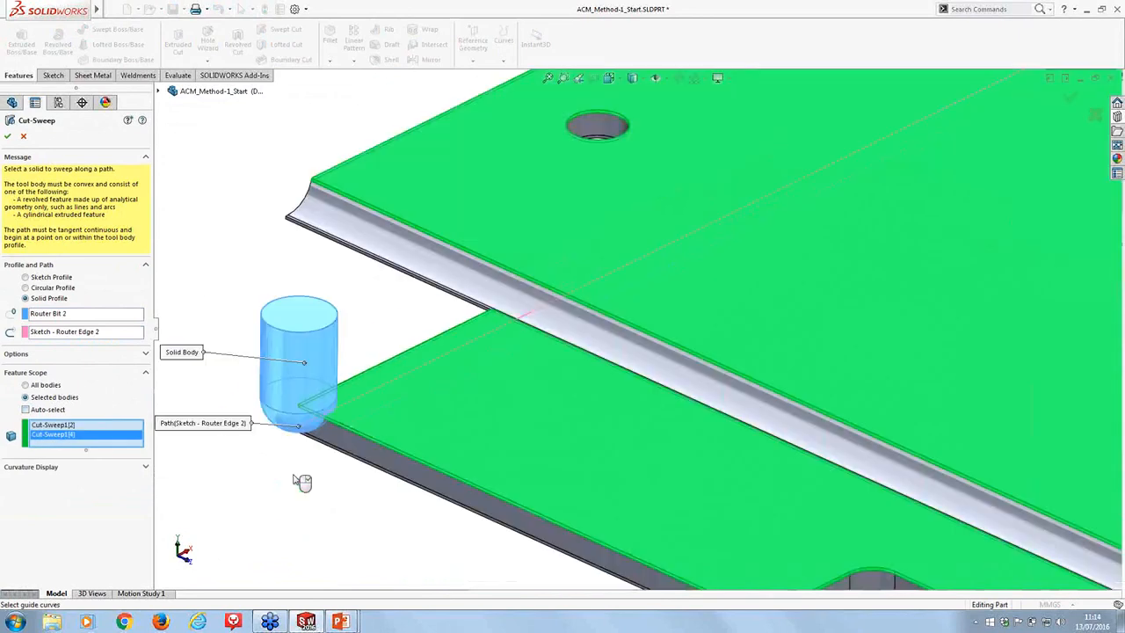
{"action": "left_click", "coordinate": [356, 452]}
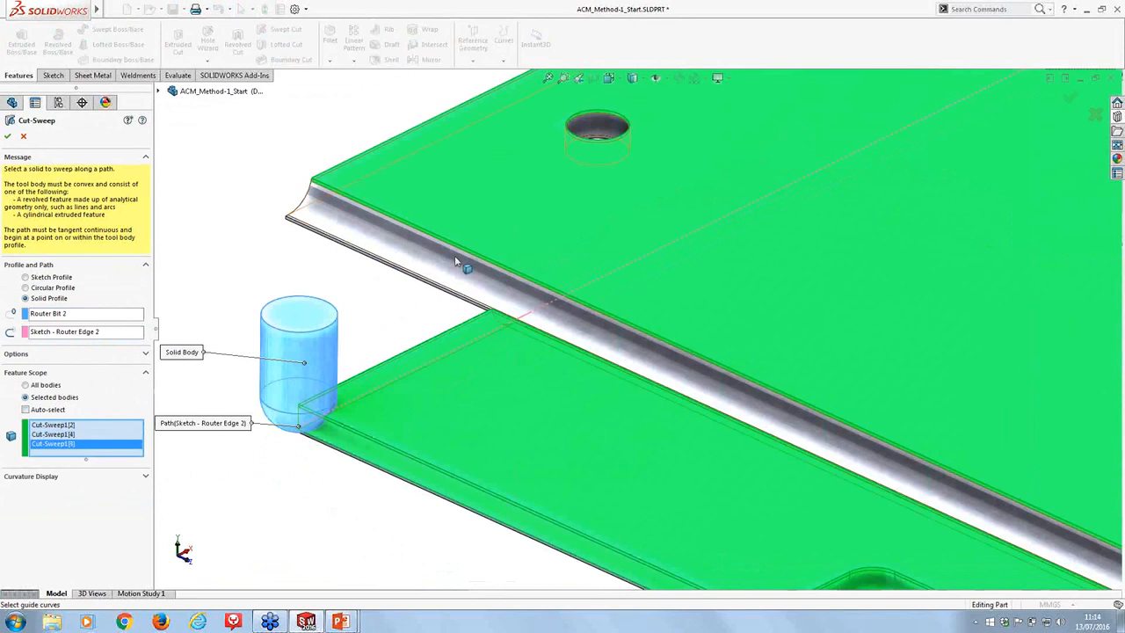
{"action": "left_click", "coordinate": [456, 261]}
{"action": "scroll", "coordinate": [456, 261], "scroll_direction": "up", "scroll_amount": 5}
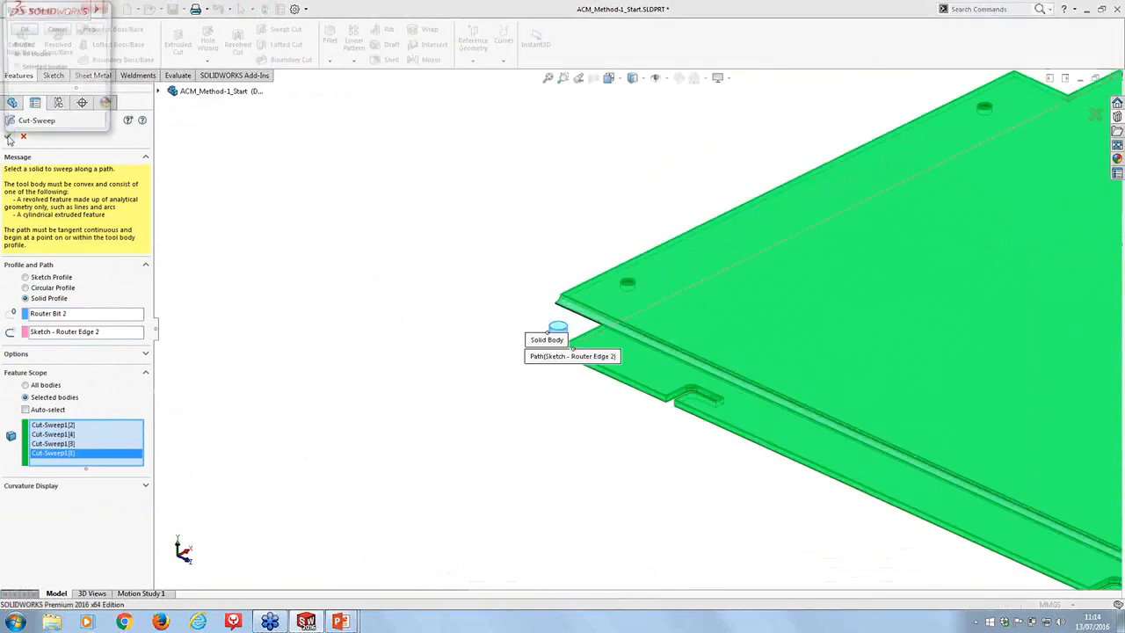
{"action": "left_click", "coordinate": [9, 137]}
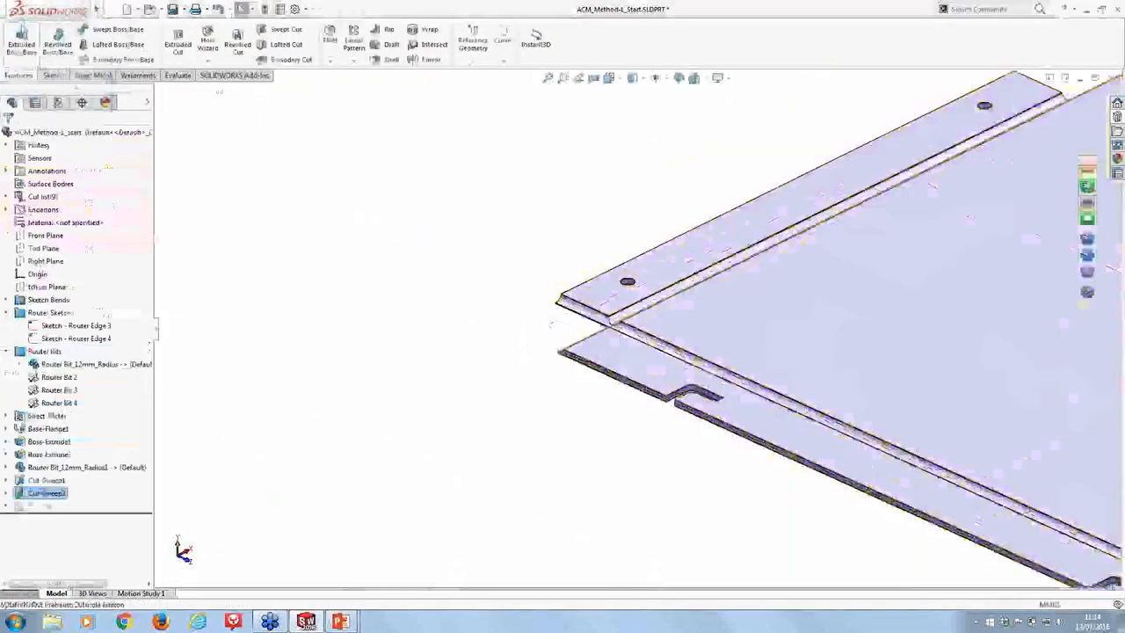
Show the Router Bit 3 body and the Router Edge 3 sketch at the far corner of the routed flange
{"action": "scroll", "coordinate": [794, 234], "scroll_direction": "down", "scroll_amount": 5}
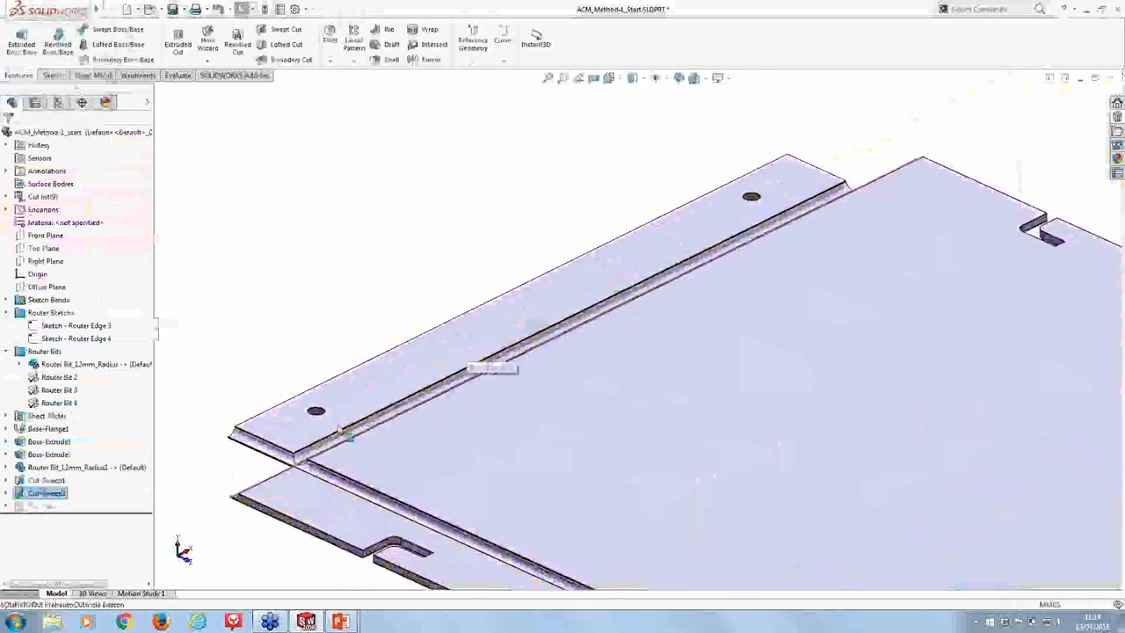
{"action": "scroll", "coordinate": [339, 431], "scroll_direction": "down", "scroll_amount": 2}
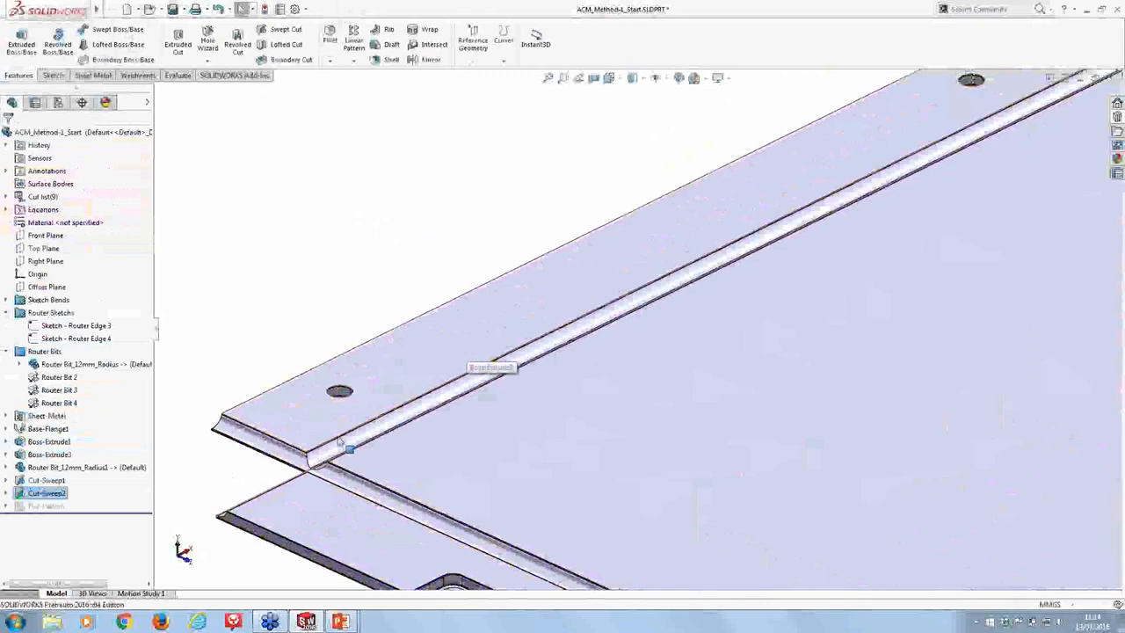
{"action": "scroll", "coordinate": [343, 444], "scroll_direction": "down", "scroll_amount": 2}
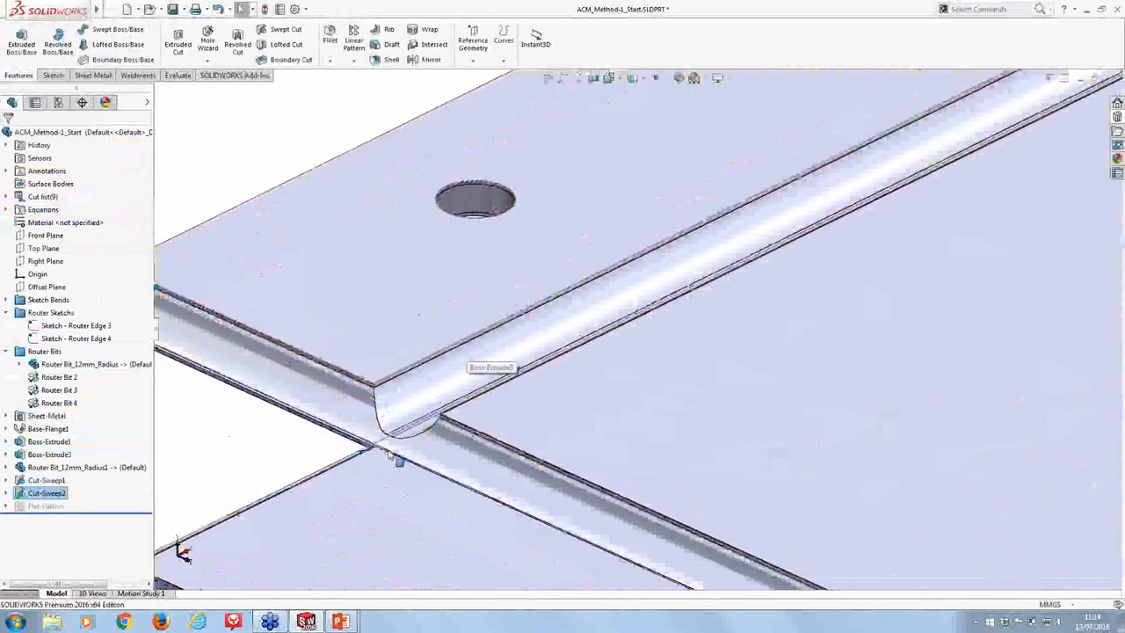
{"action": "scroll", "coordinate": [393, 455], "scroll_direction": "up", "scroll_amount": 6}
{"action": "scroll", "coordinate": [706, 188], "scroll_direction": "down", "scroll_amount": 3}
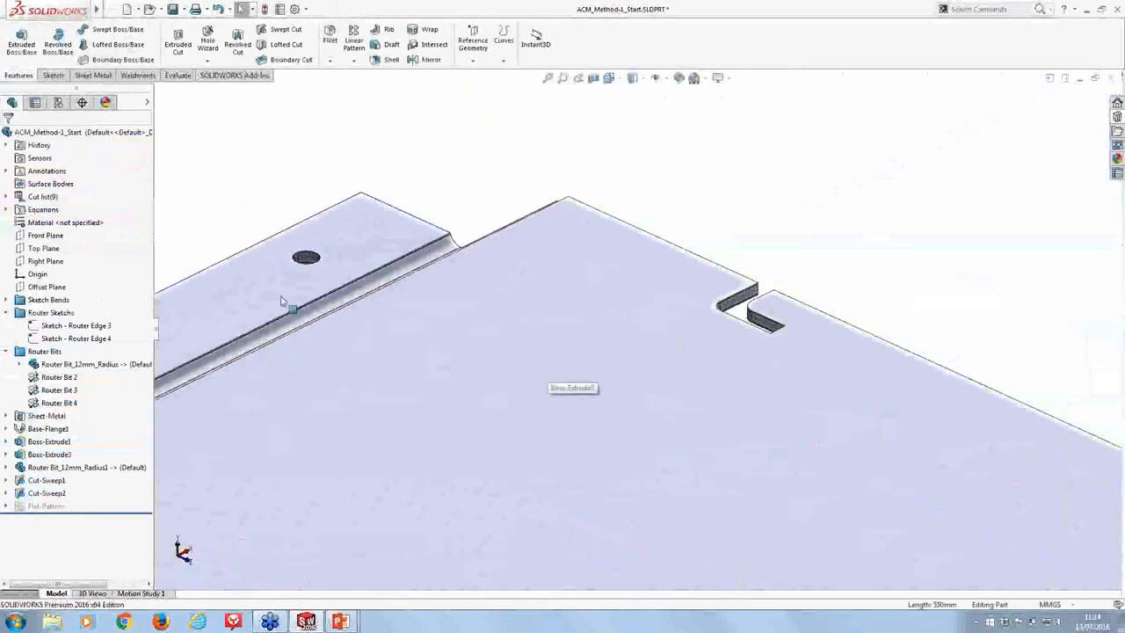
{"action": "left_click", "coordinate": [54, 390]}
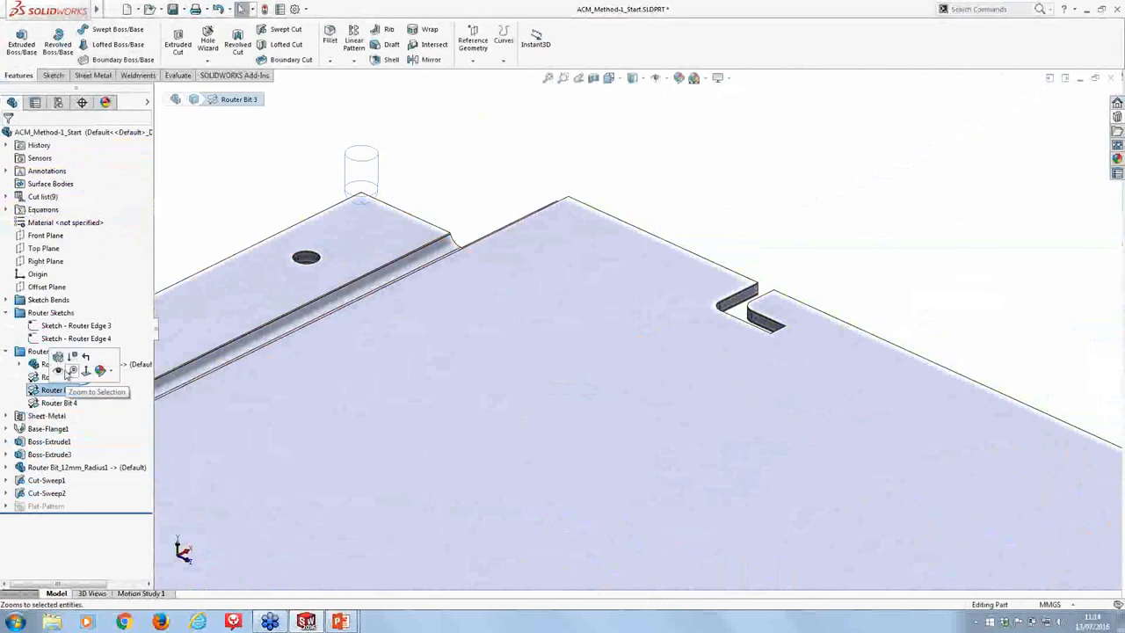
{"action": "left_click", "coordinate": [67, 372]}
{"action": "scroll", "coordinate": [475, 155], "scroll_direction": "up", "scroll_amount": 2}
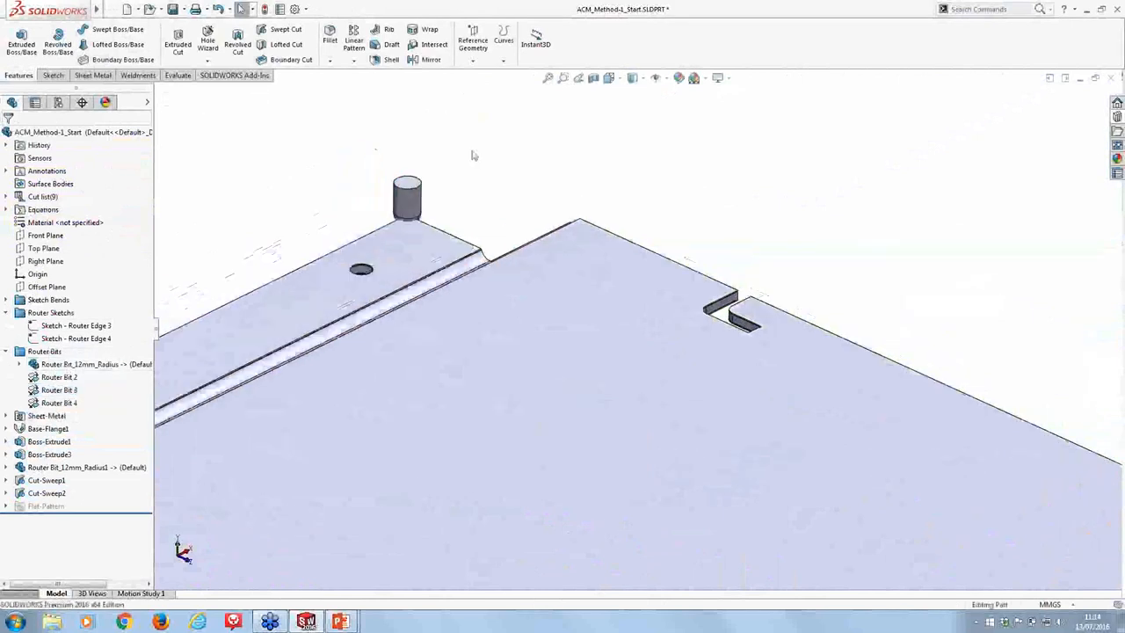
{"action": "left_click", "coordinate": [67, 329]}
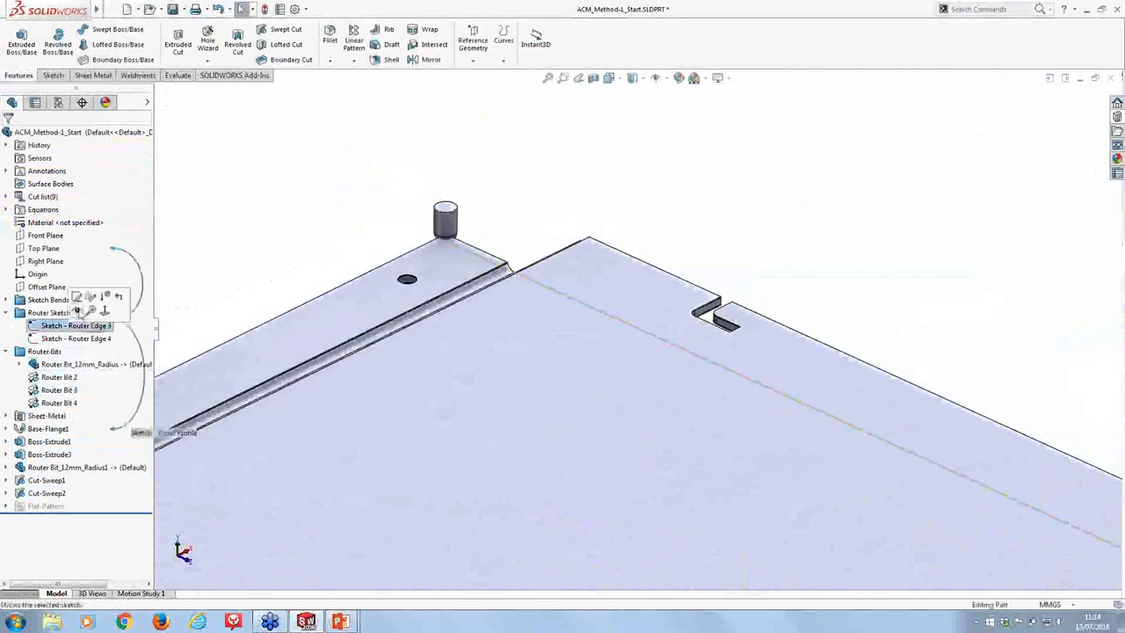
{"action": "left_click", "coordinate": [78, 311]}
{"action": "scroll", "coordinate": [352, 226], "scroll_direction": "up", "scroll_amount": 2}
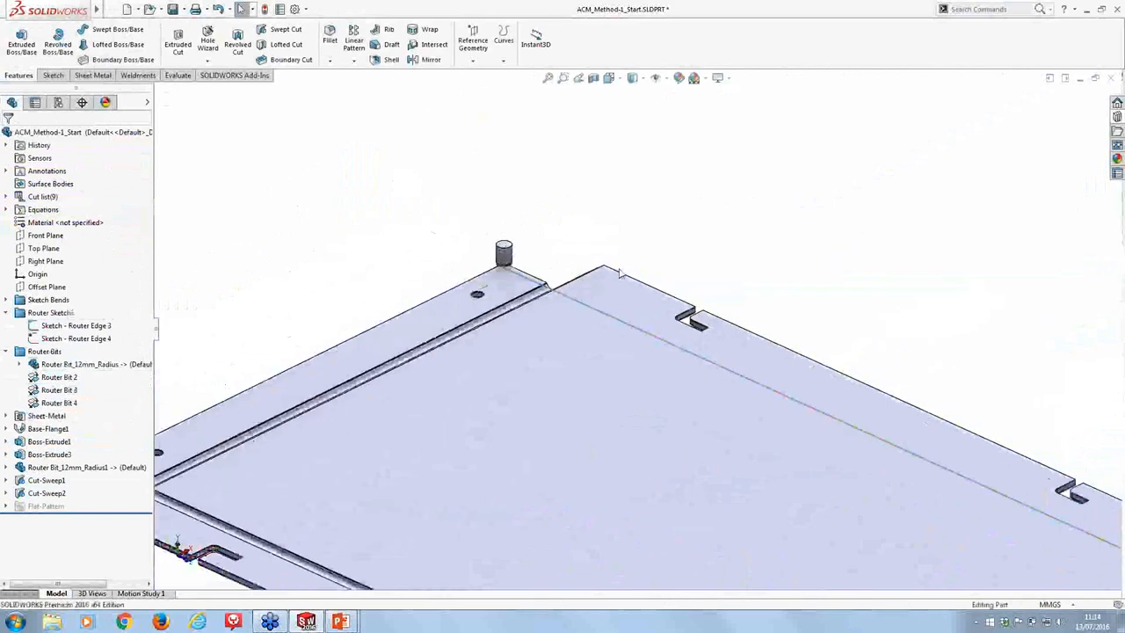
Set up a solid-profile Swept Cut with Router Bit 3 as the tool body and Router Edge 3 as the path
{"action": "scroll", "coordinate": [613, 267], "scroll_direction": "down", "scroll_amount": 3}
{"action": "left_click", "coordinate": [279, 29]}
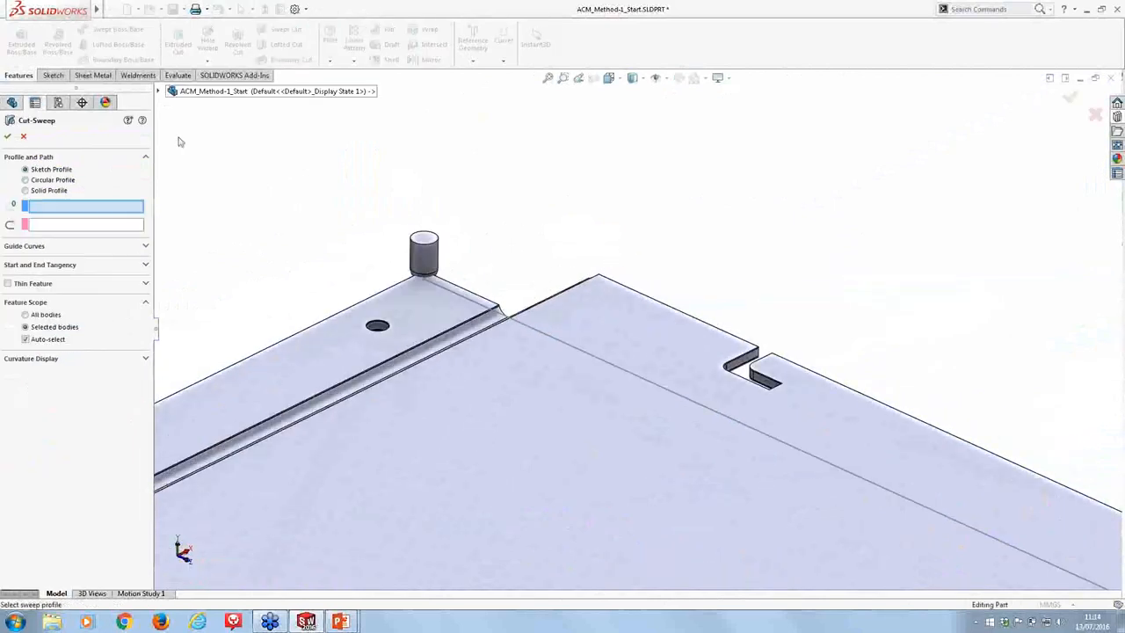
{"action": "left_click", "coordinate": [26, 191]}
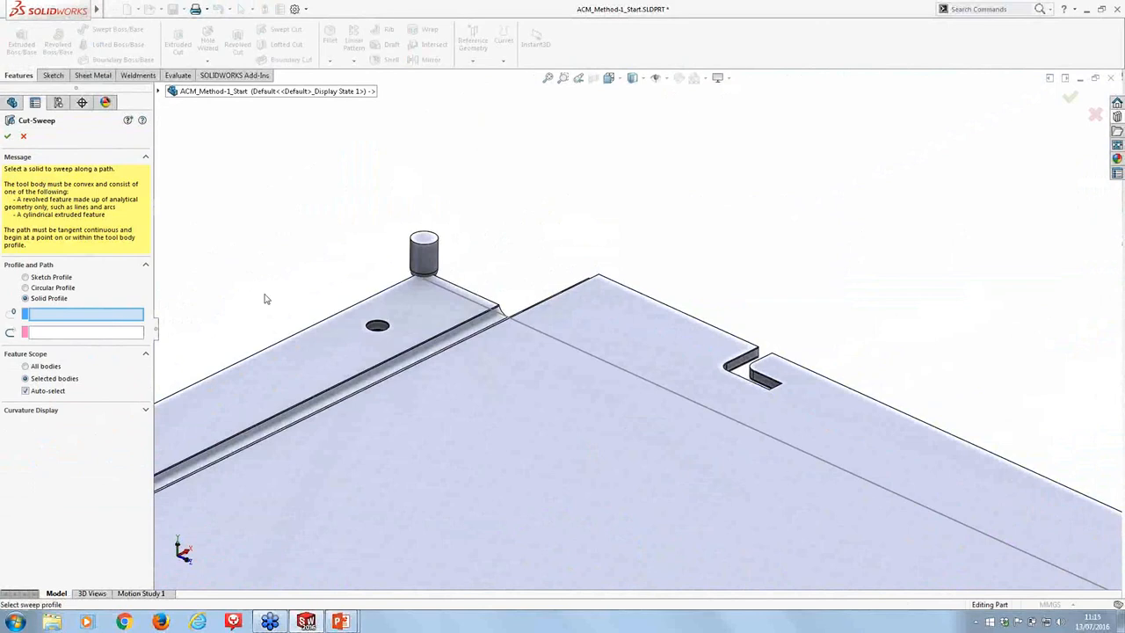
{"action": "left_click", "coordinate": [429, 255]}
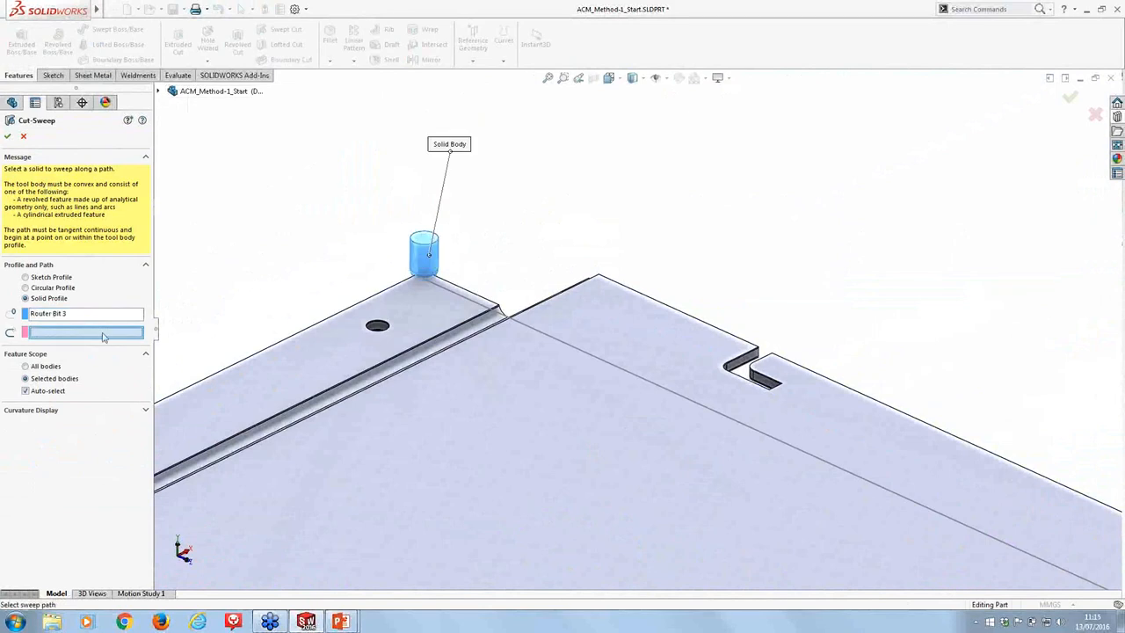
{"action": "left_click", "coordinate": [583, 357]}
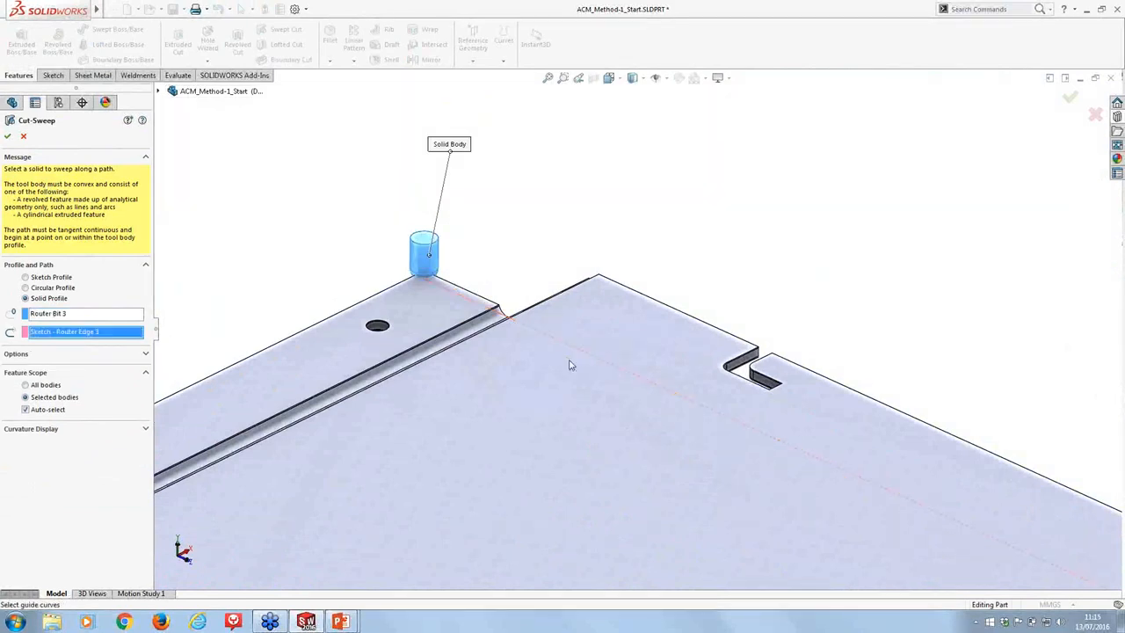
Turn off auto-select, limit the scope to the three panel bodies along the path, and create the Router Edge 3 cut, accepting its bodies
{"action": "left_click", "coordinate": [44, 413]}
{"action": "left_click", "coordinate": [457, 334]}
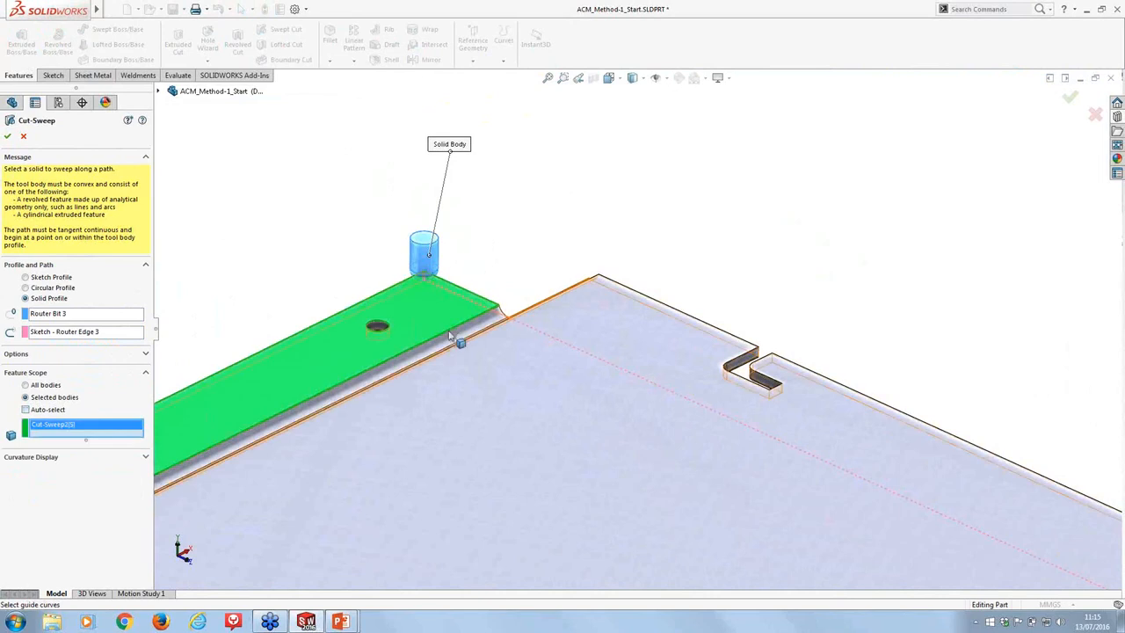
{"action": "left_click", "coordinate": [461, 348]}
{"action": "left_click", "coordinate": [488, 382]}
{"action": "scroll", "coordinate": [741, 372], "scroll_direction": "down", "scroll_amount": 6}
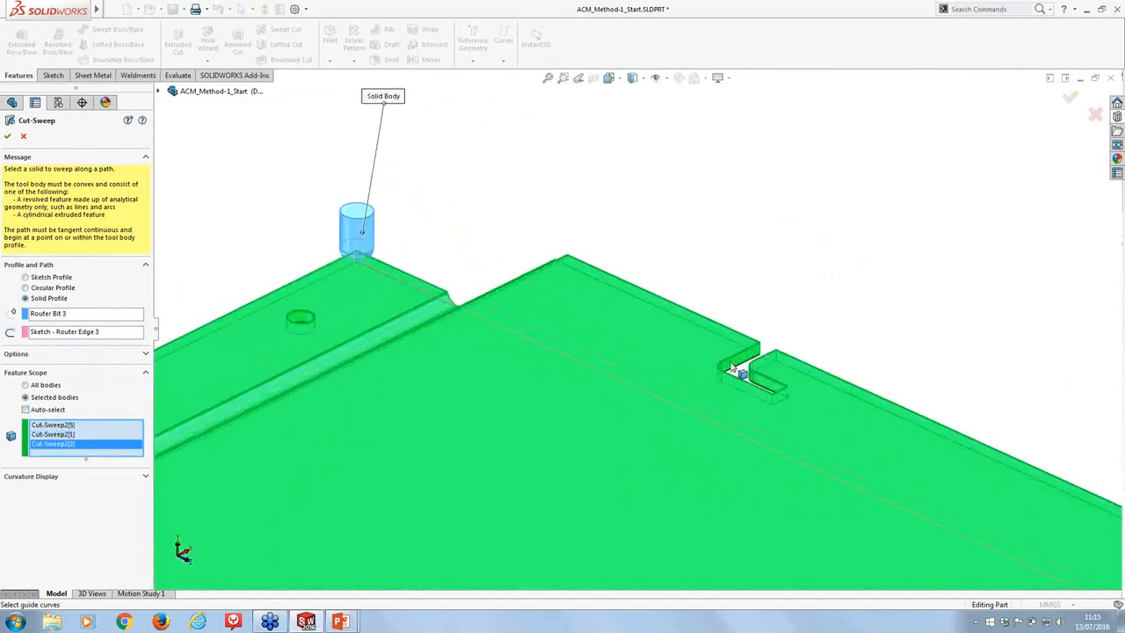
{"action": "scroll", "coordinate": [694, 395], "scroll_direction": "up", "scroll_amount": 8}
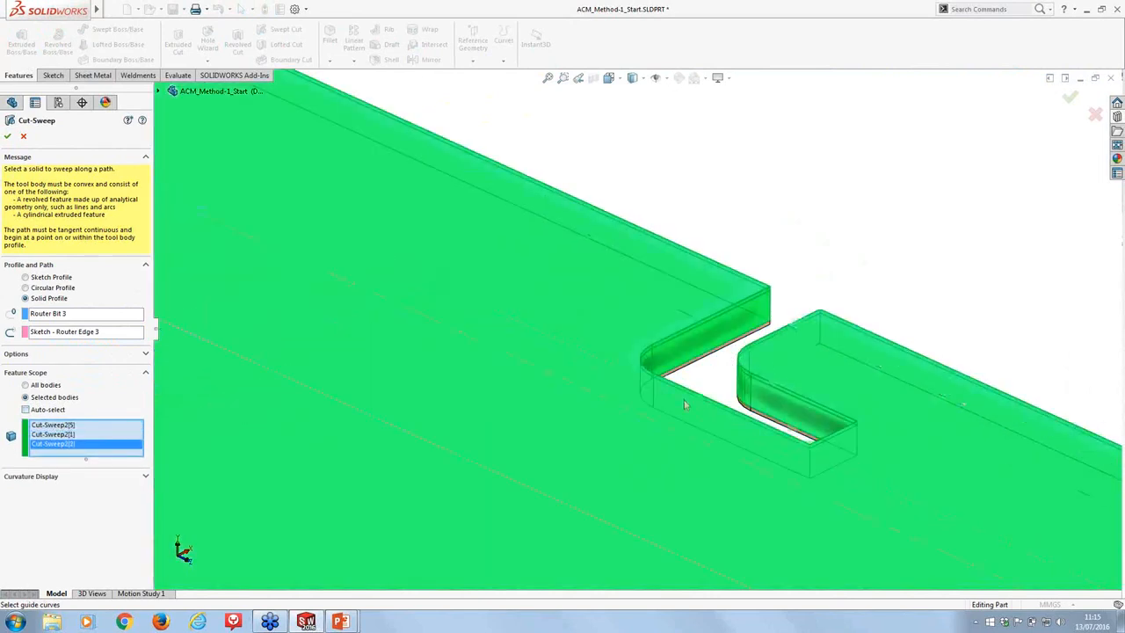
{"action": "left_click", "coordinate": [8, 138]}
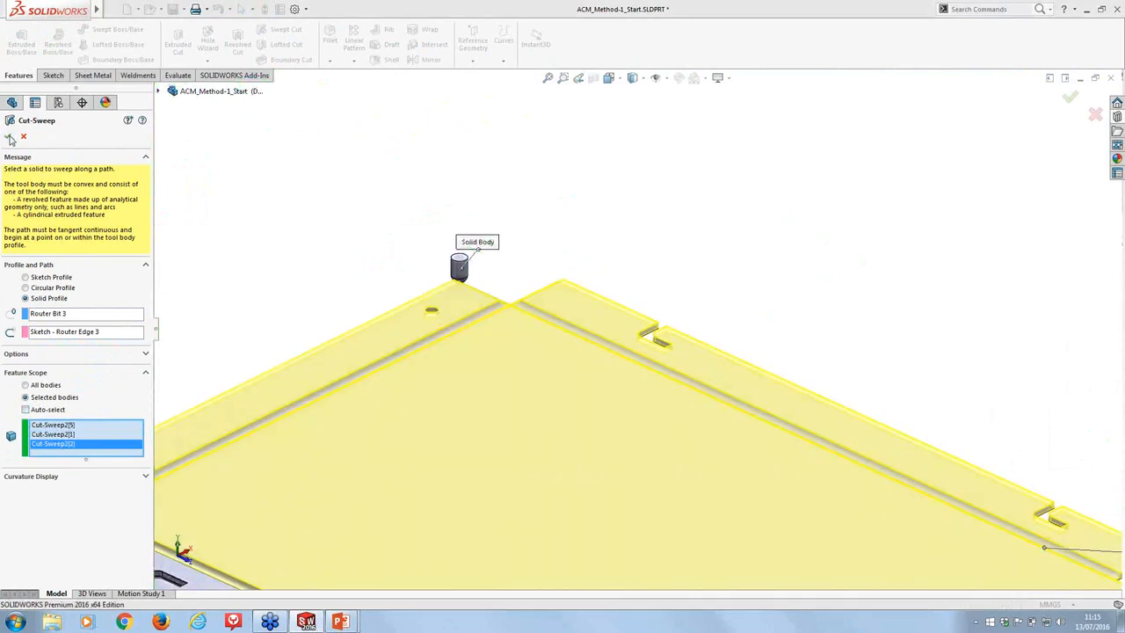
{"action": "left_click", "coordinate": [22, 30]}
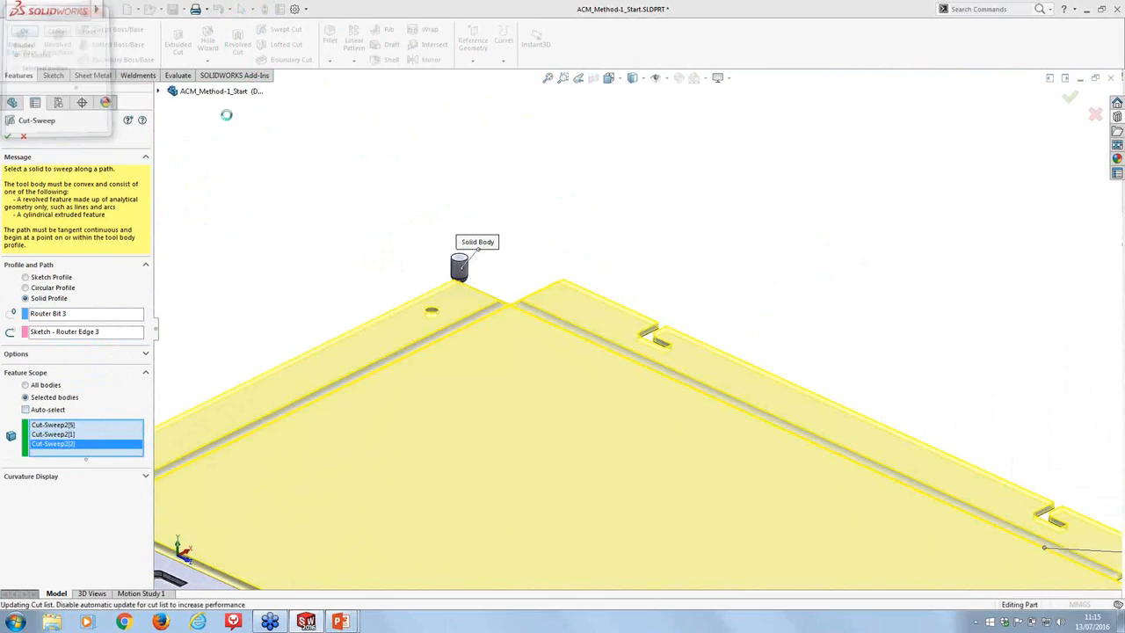
Show the Router Bit 4 body and the Router Edge 4 sketch at the end of the newly routed edge
{"action": "scroll", "coordinate": [349, 181], "scroll_direction": "up", "scroll_amount": 3}
{"action": "scroll", "coordinate": [735, 363], "scroll_direction": "down", "scroll_amount": 6}
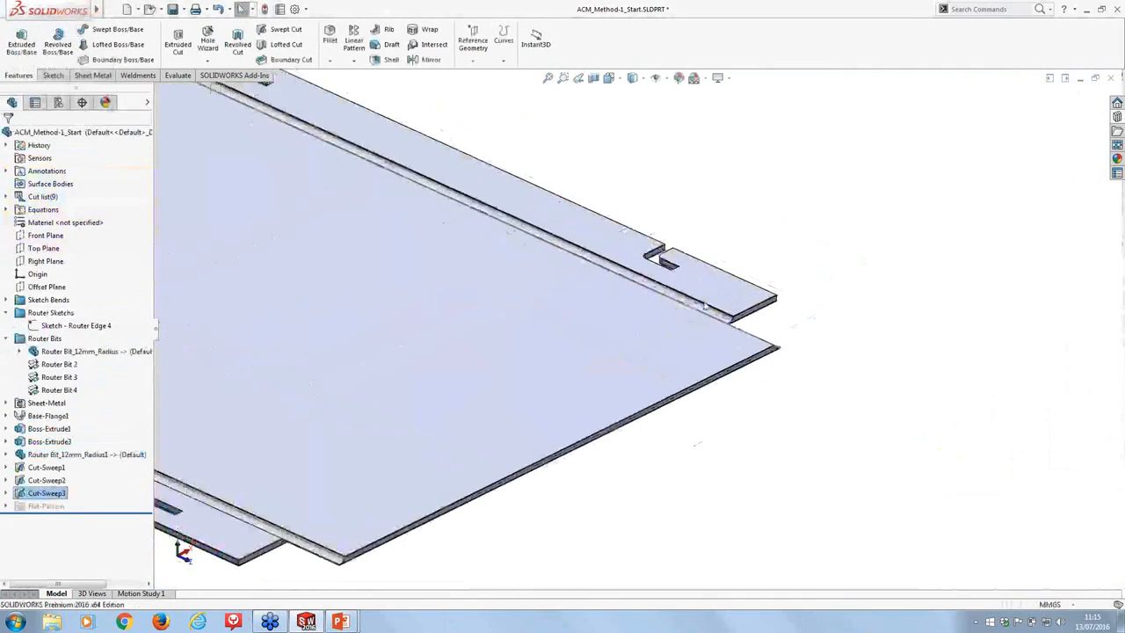
{"action": "scroll", "coordinate": [762, 323], "scroll_direction": "down", "scroll_amount": 2}
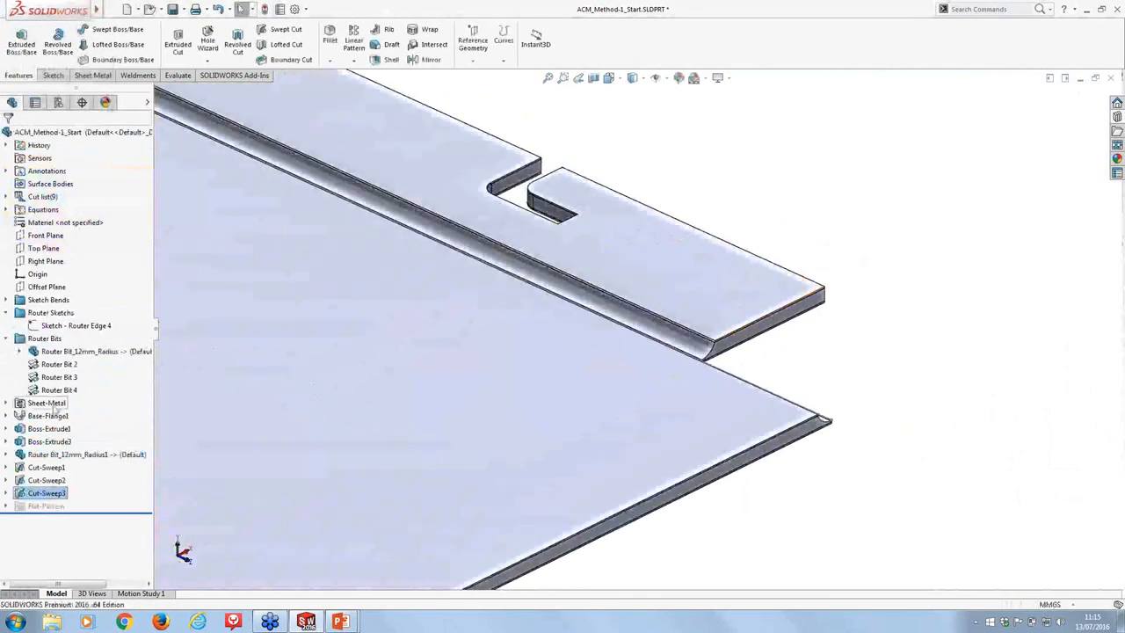
{"action": "left_click", "coordinate": [55, 390]}
{"action": "left_click", "coordinate": [57, 370]}
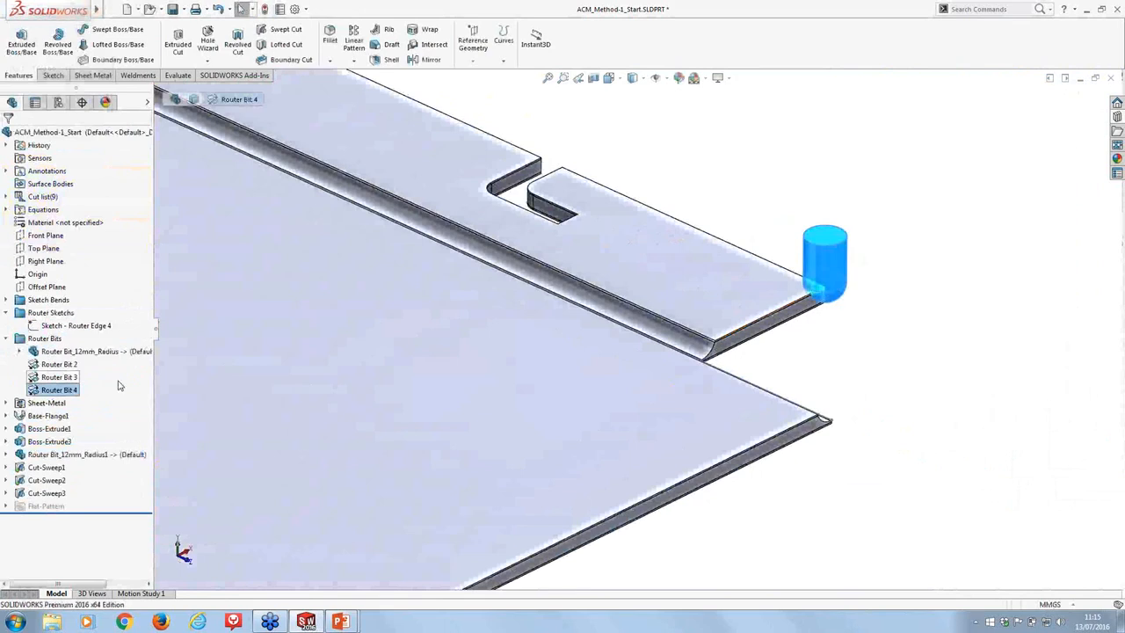
{"action": "left_click", "coordinate": [72, 326]}
{"action": "left_click", "coordinate": [79, 306]}
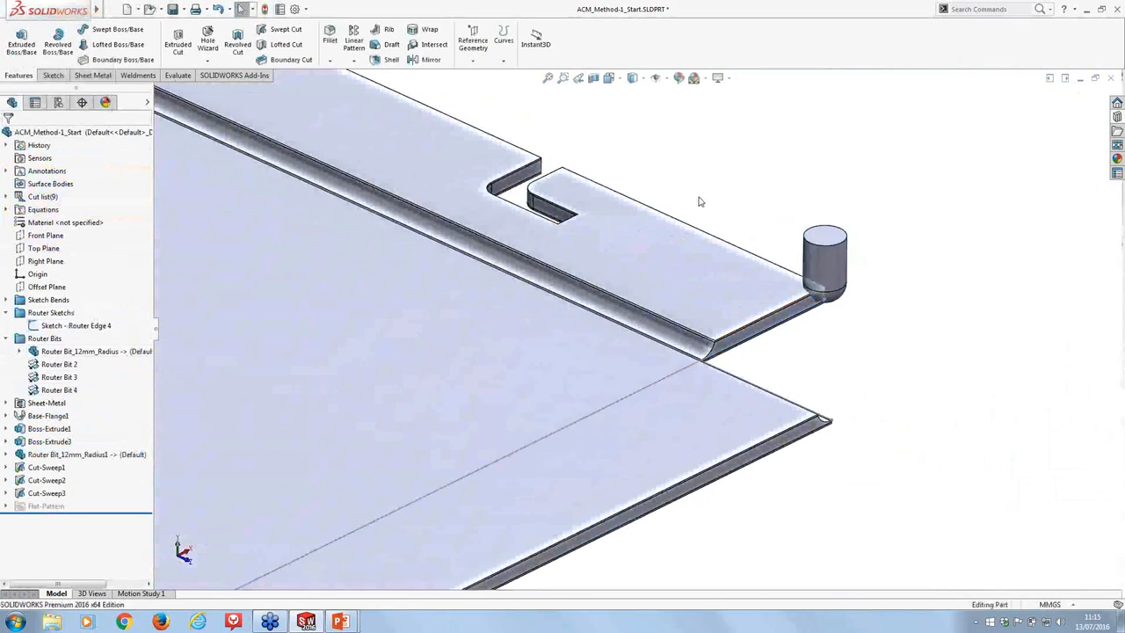
Set up a solid-profile Swept Cut with Router Bit 4 as the tool body and Router Edge 4 as the path
{"action": "scroll", "coordinate": [696, 207], "scroll_direction": "up", "scroll_amount": 3}
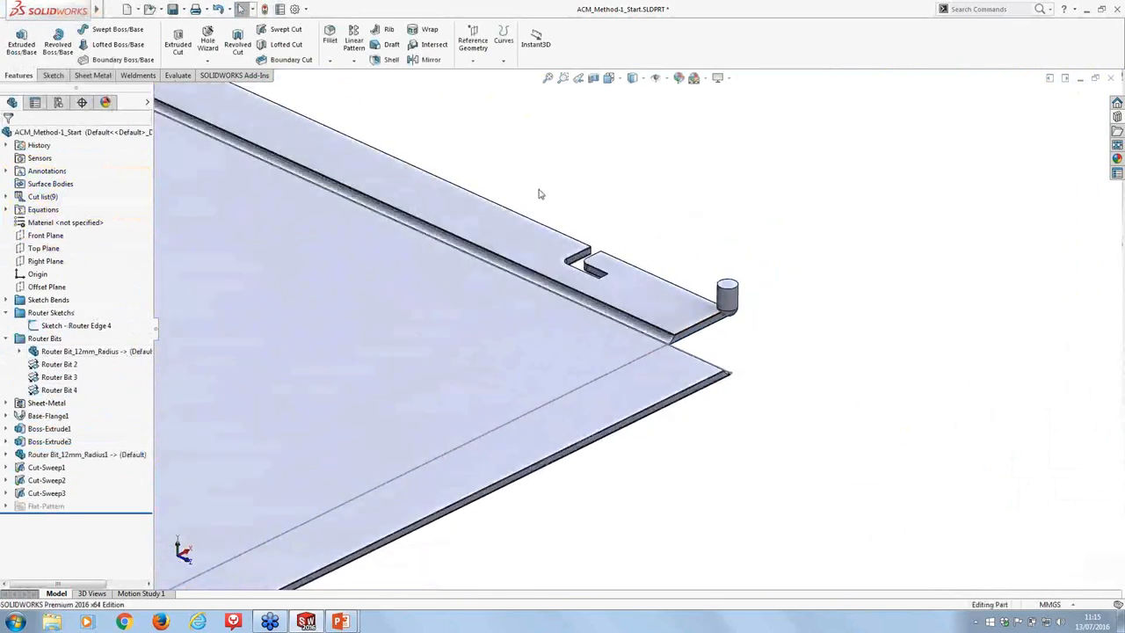
{"action": "left_click", "coordinate": [281, 33]}
{"action": "left_click", "coordinate": [110, 191]}
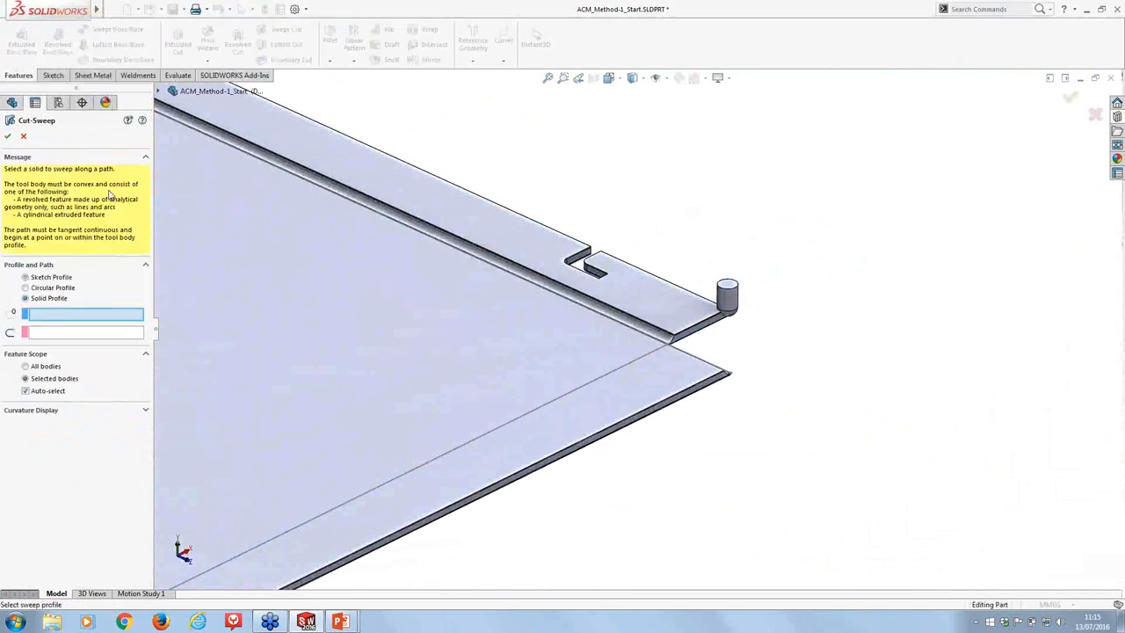
{"action": "left_click", "coordinate": [728, 295]}
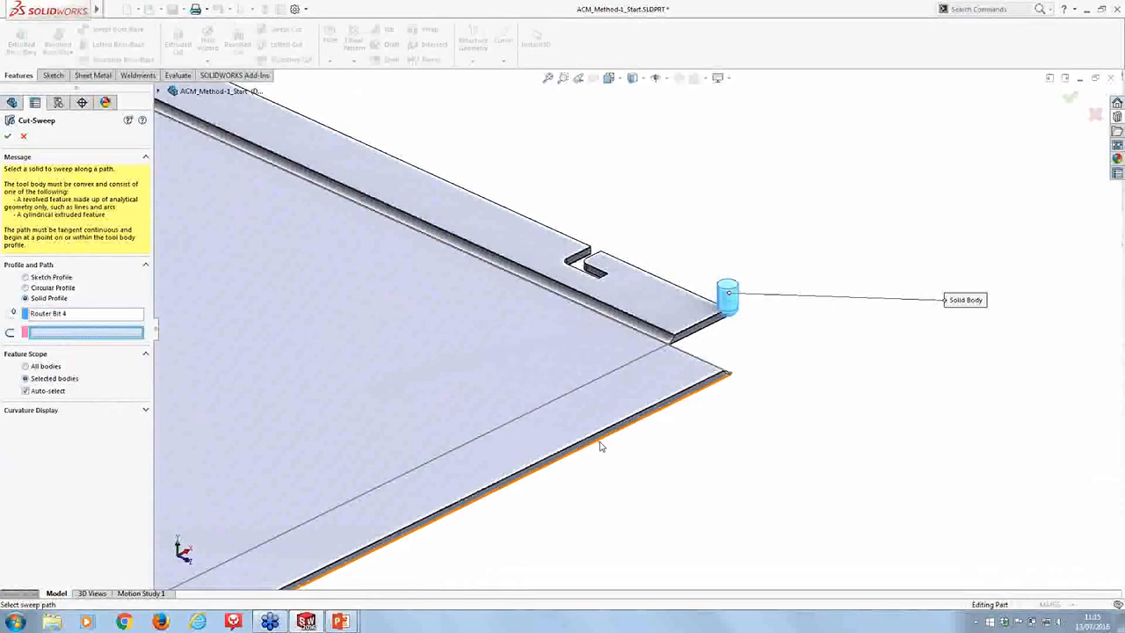
{"action": "left_click", "coordinate": [555, 404]}
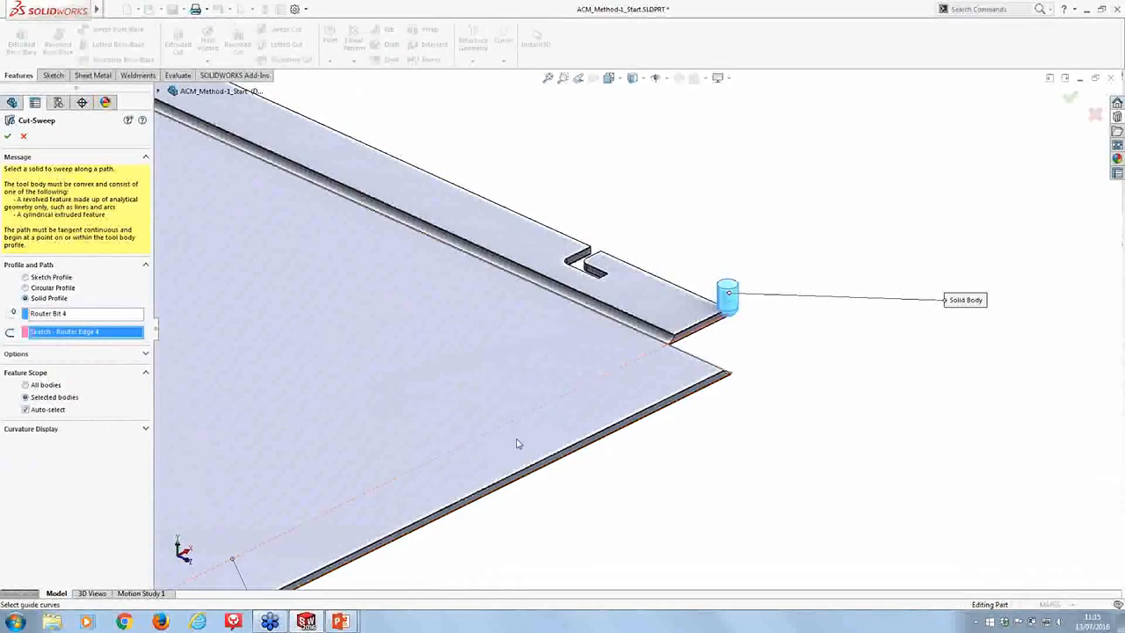
Turn off auto-select, limit the scope to the three panel bodies along the path, and create the Router Edge 4 swept cut
{"action": "left_click", "coordinate": [55, 408]}
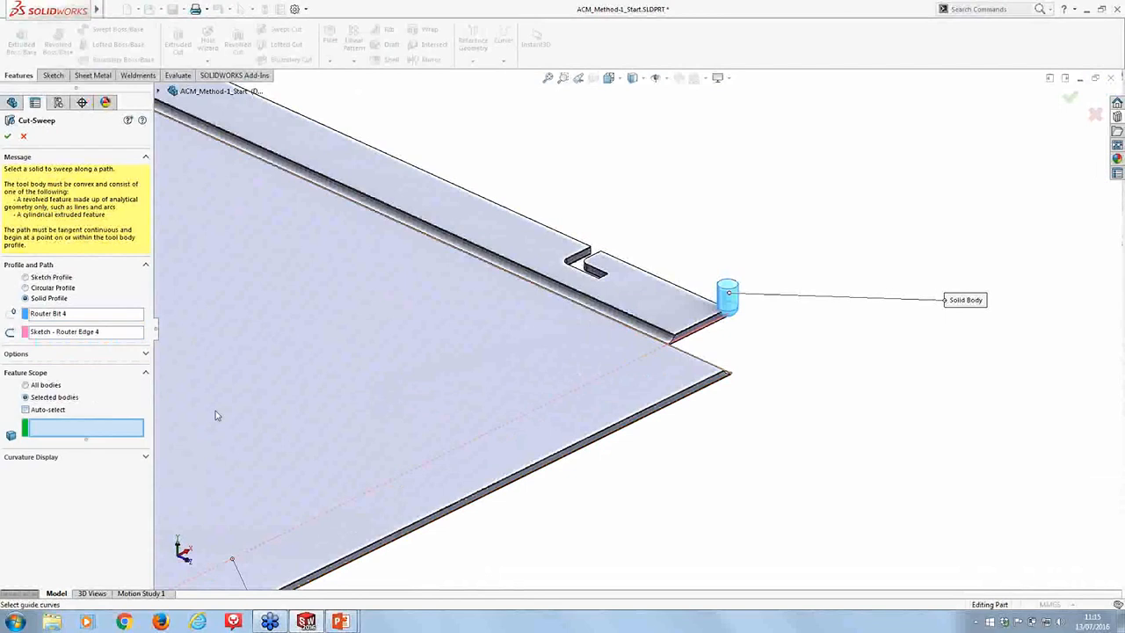
{"action": "left_click", "coordinate": [616, 402]}
{"action": "scroll", "coordinate": [687, 368], "scroll_direction": "down", "scroll_amount": 2}
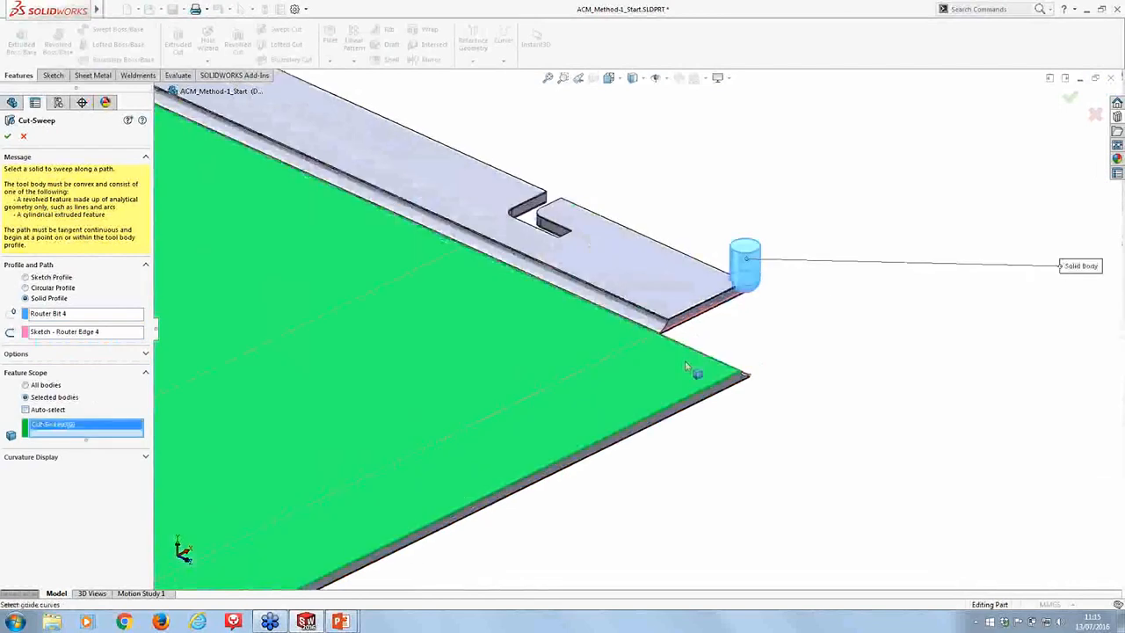
{"action": "scroll", "coordinate": [687, 367], "scroll_direction": "down", "scroll_amount": 2}
{"action": "left_click", "coordinate": [758, 416]}
{"action": "scroll", "coordinate": [758, 416], "scroll_direction": "up", "scroll_amount": 2}
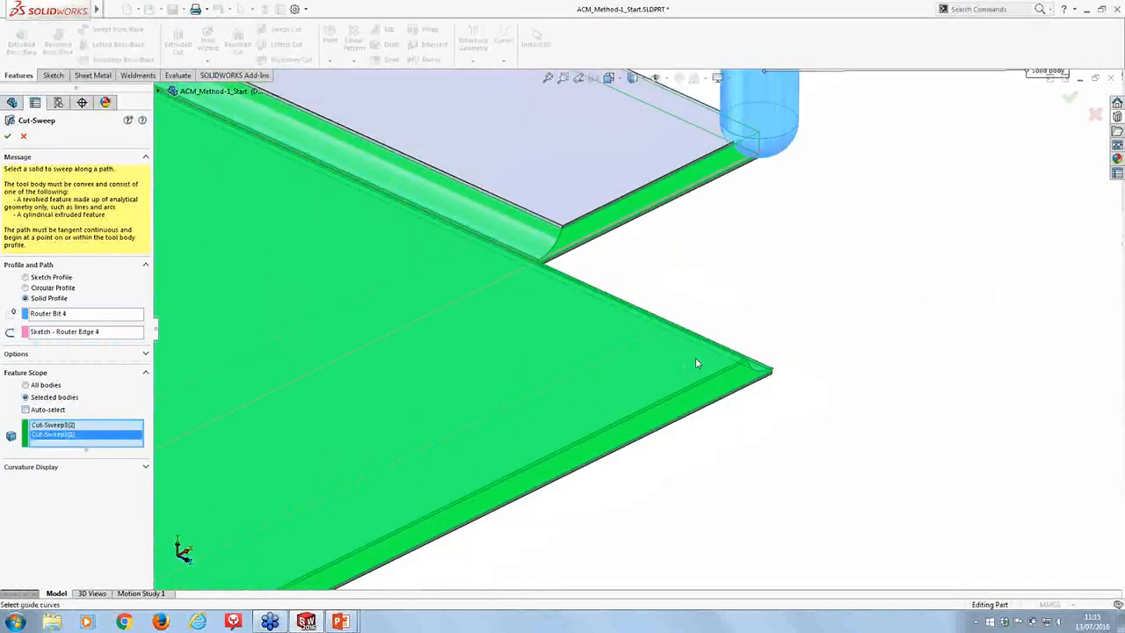
{"action": "left_click", "coordinate": [607, 185]}
{"action": "scroll", "coordinate": [551, 292], "scroll_direction": "up", "scroll_amount": 2}
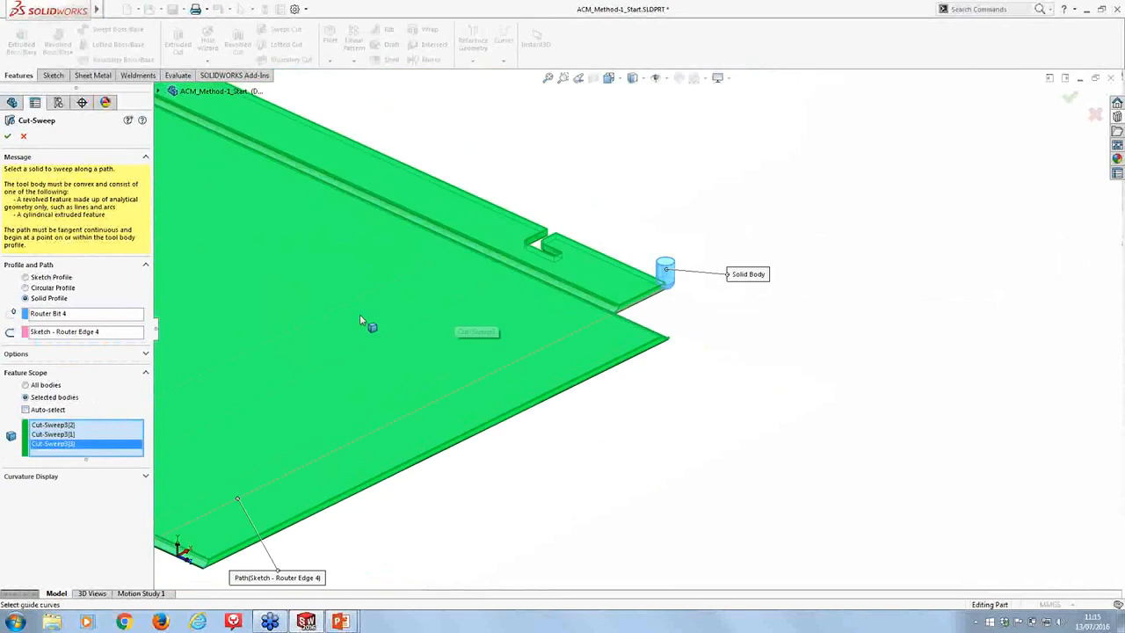
{"action": "scroll", "coordinate": [359, 316], "scroll_direction": "up", "scroll_amount": 2}
{"action": "scroll", "coordinate": [238, 336], "scroll_direction": "down", "scroll_amount": 1}
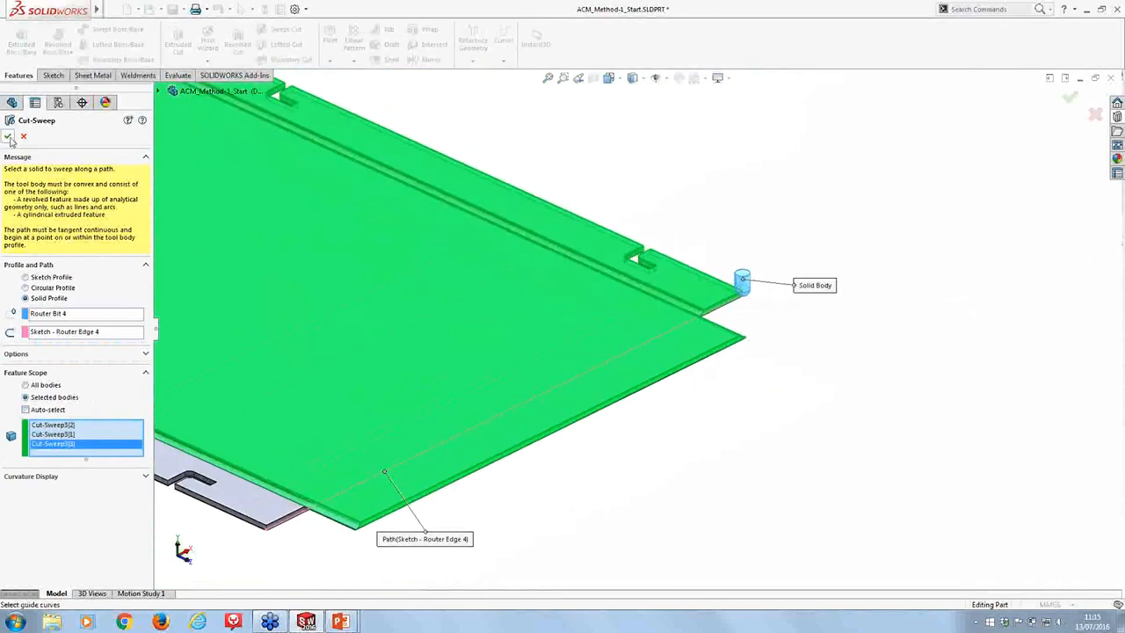
{"action": "left_click", "coordinate": [7, 136]}
{"action": "left_click", "coordinate": [15, 23]}
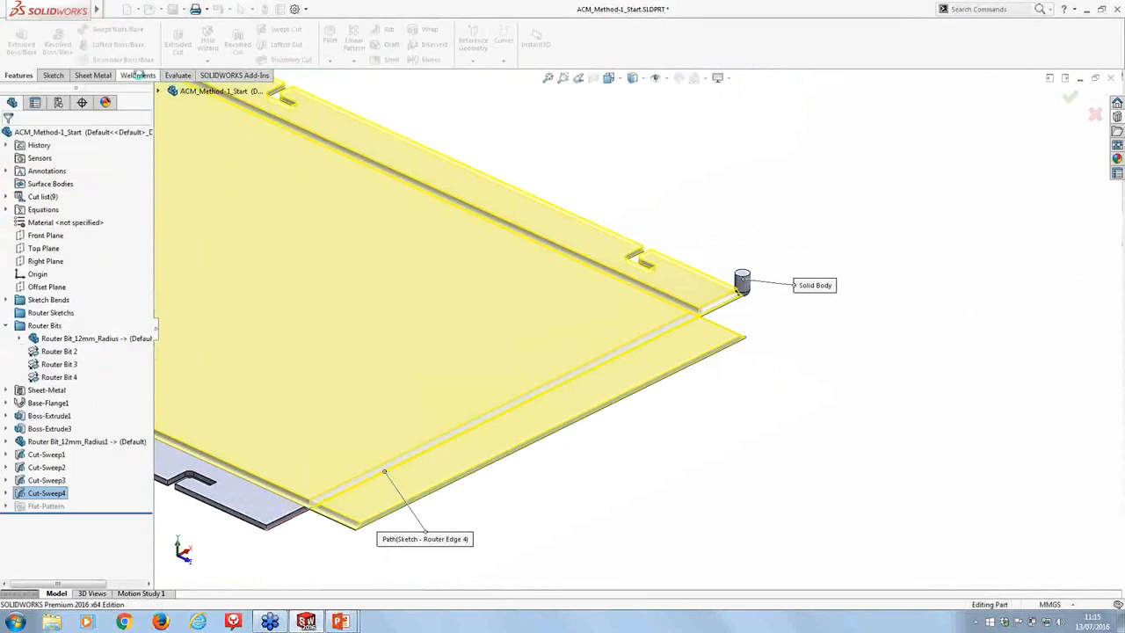
Inspect the routed fold grooves and the corner where they cross on the panel
{"action": "scroll", "coordinate": [501, 255], "scroll_direction": "up", "scroll_amount": 3}
{"action": "middle_click_drag", "start_coordinate": [500, 256], "coordinate": [478, 356]}
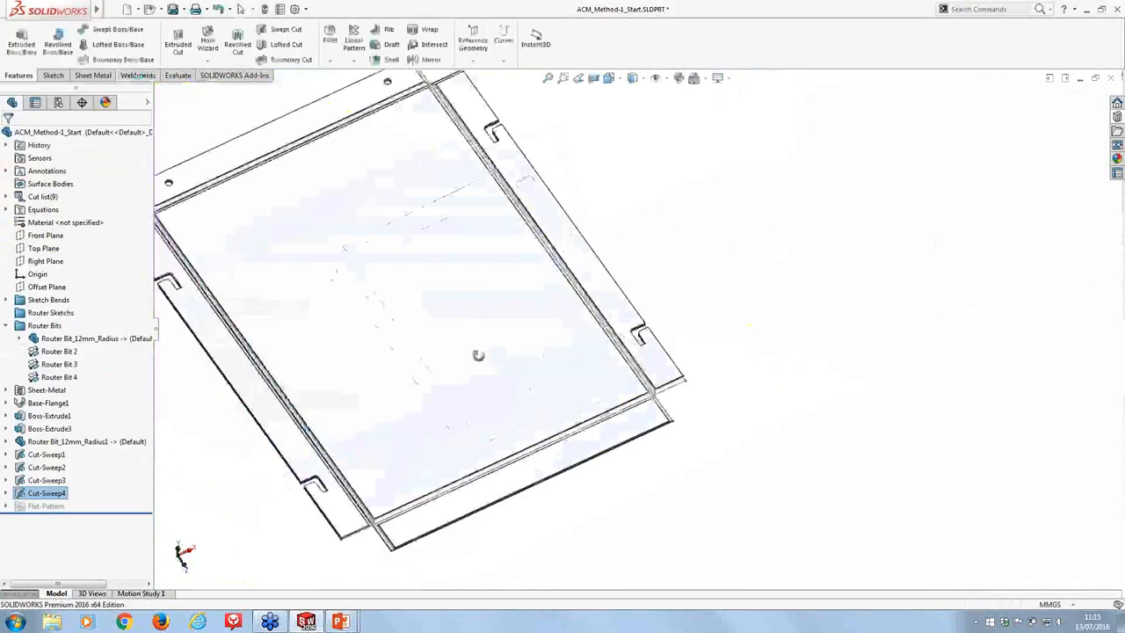
{"action": "scroll", "coordinate": [478, 355], "scroll_direction": "up", "scroll_amount": 3}
{"action": "scroll", "coordinate": [336, 287], "scroll_direction": "down", "scroll_amount": 4}
{"action": "scroll", "coordinate": [439, 285], "scroll_direction": "down", "scroll_amount": 8}
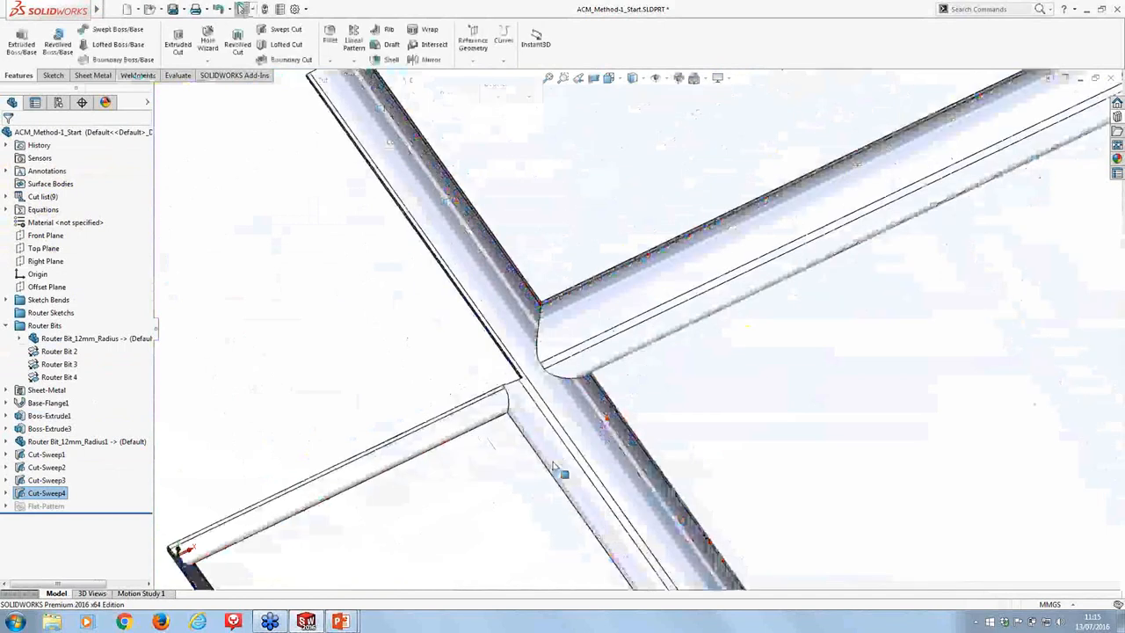
{"action": "scroll", "coordinate": [563, 472], "scroll_direction": "up", "scroll_amount": 8}
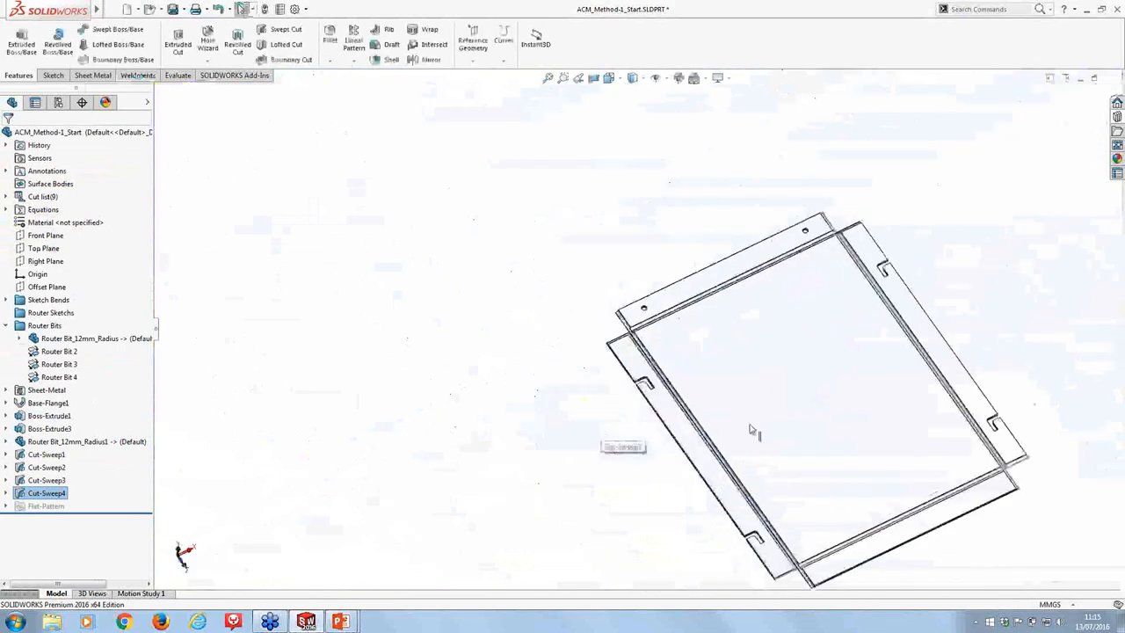
{"action": "middle_click_drag", "start_coordinate": [753, 431], "coordinate": [703, 360]}
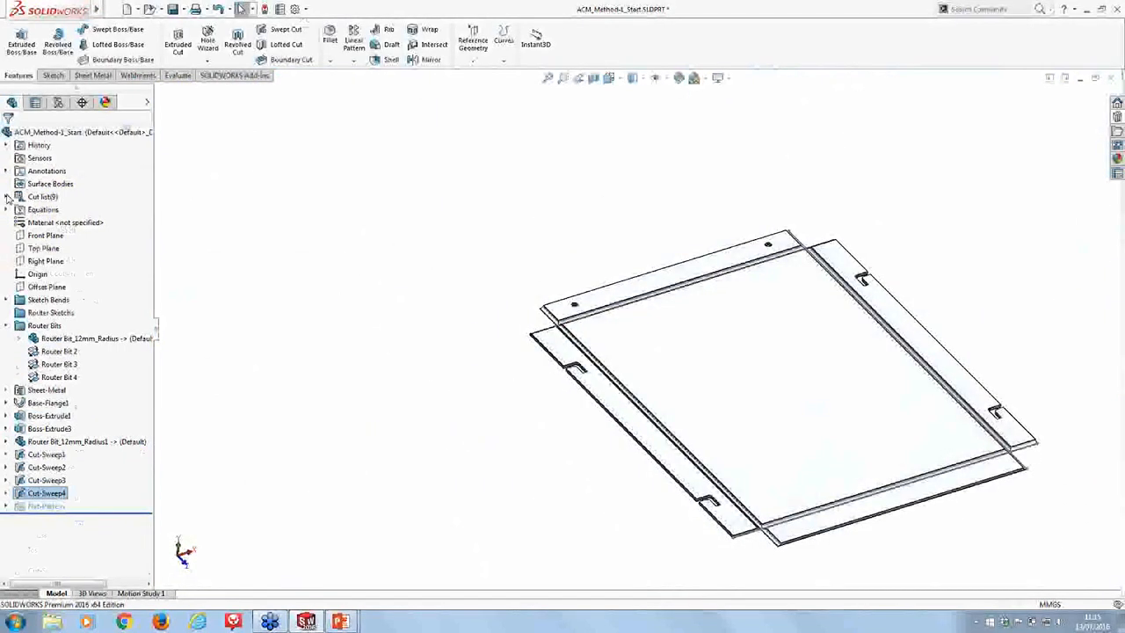
Assign 1060 Alloy to the Base-Flange1 sheet body in the cut list
{"action": "left_click", "coordinate": [7, 197]}
{"action": "left_click", "coordinate": [21, 223]}
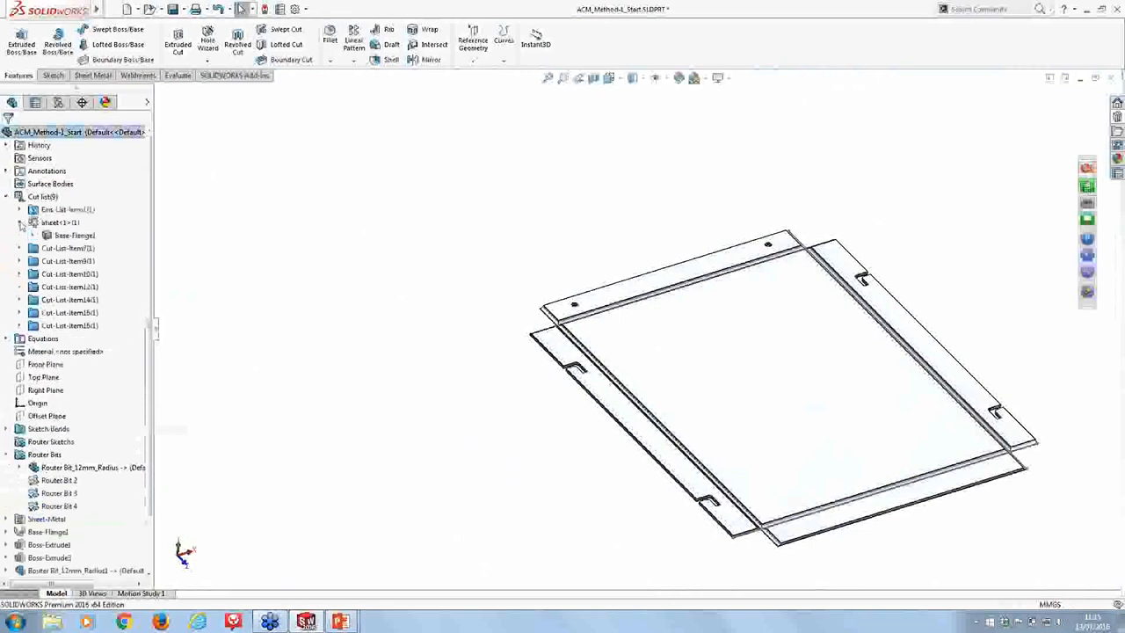
{"action": "left_click", "coordinate": [72, 235]}
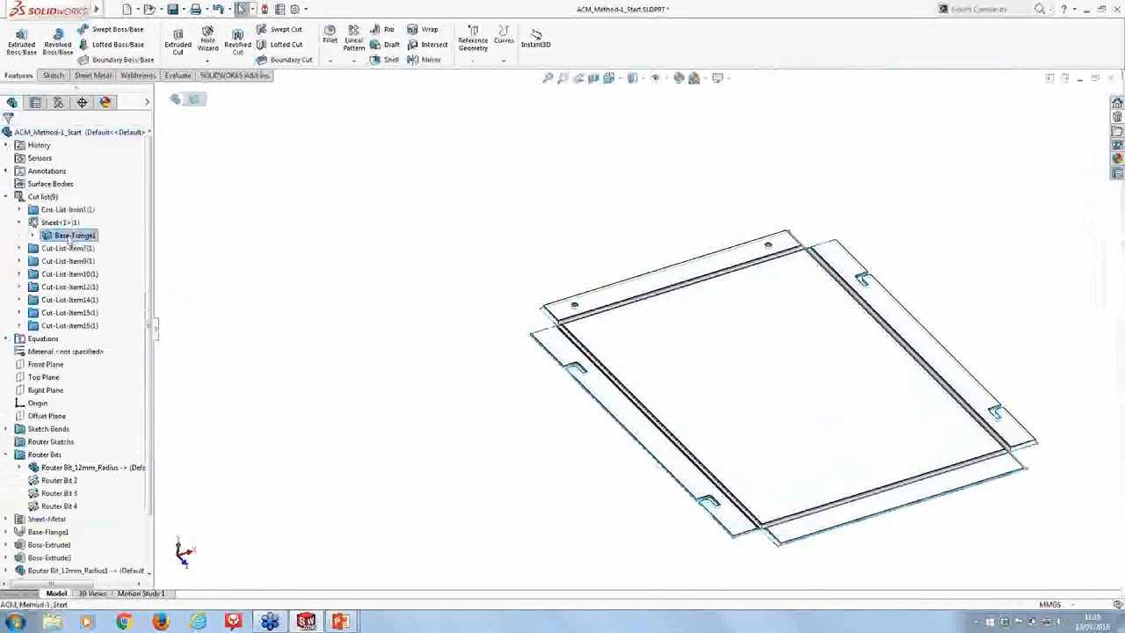
{"action": "right_click", "coordinate": [72, 236]}
{"action": "mouse_move", "coordinate": [136, 300]}
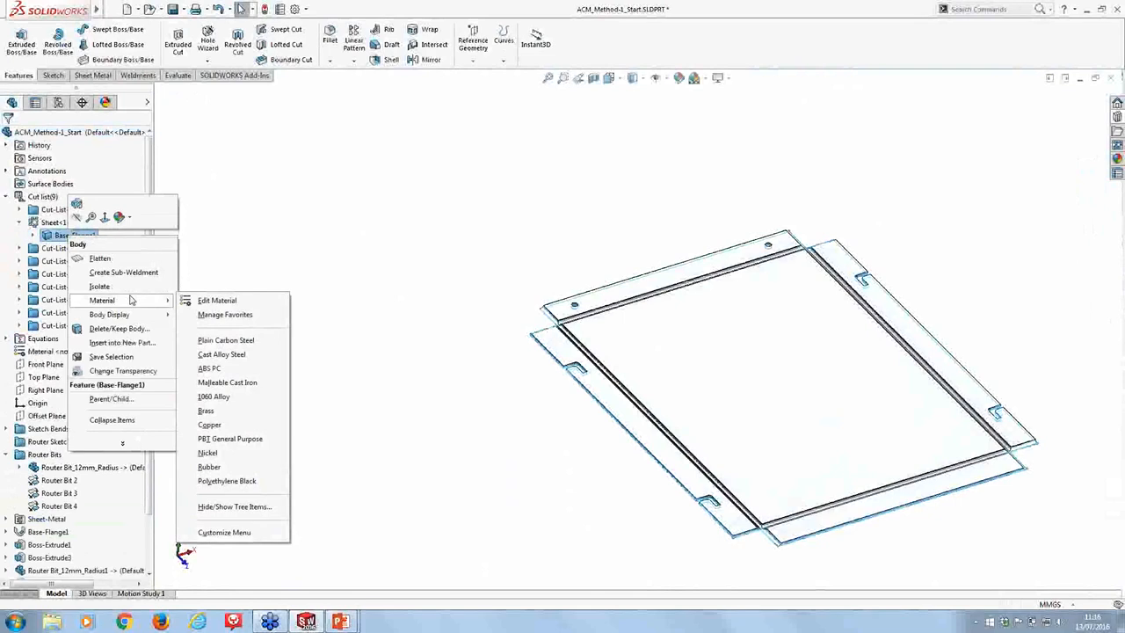
{"action": "left_click", "coordinate": [234, 397]}
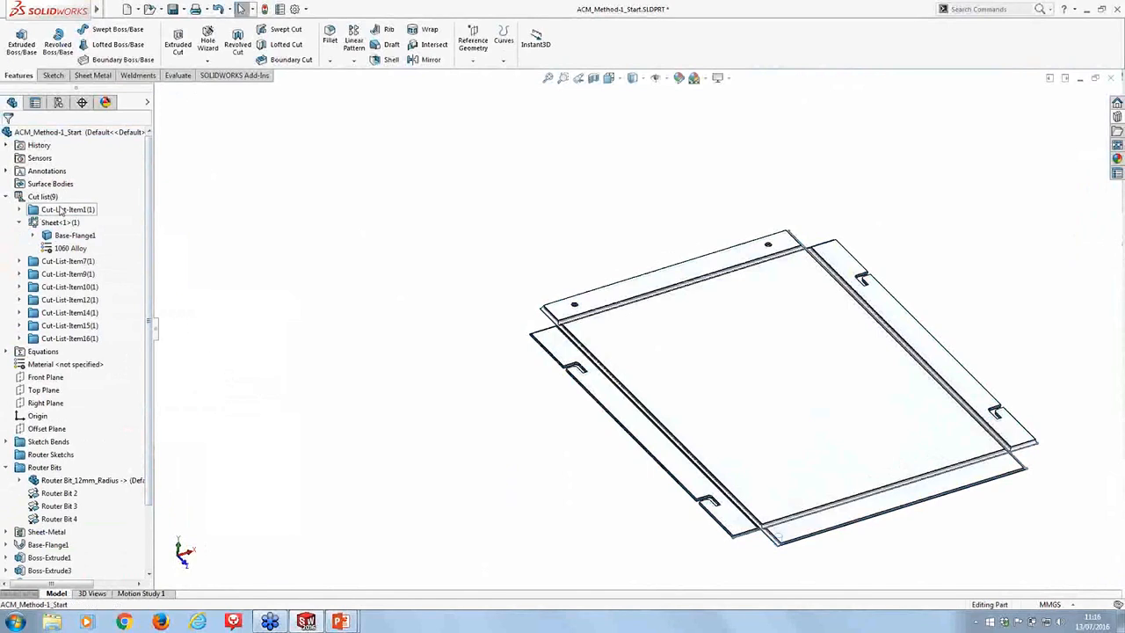
Assign Polyethylene Black to the core body Cut-Sweep4[1] in Cut-List-Item7
{"action": "left_click", "coordinate": [54, 211]}
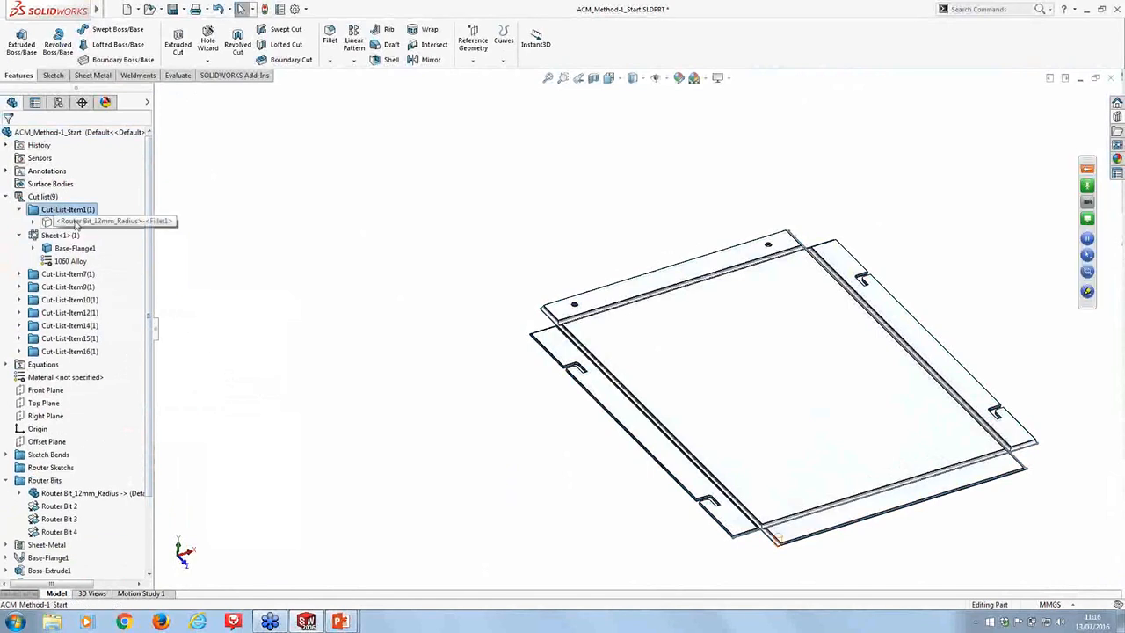
{"action": "left_click", "coordinate": [19, 209]}
{"action": "left_click", "coordinate": [19, 209]}
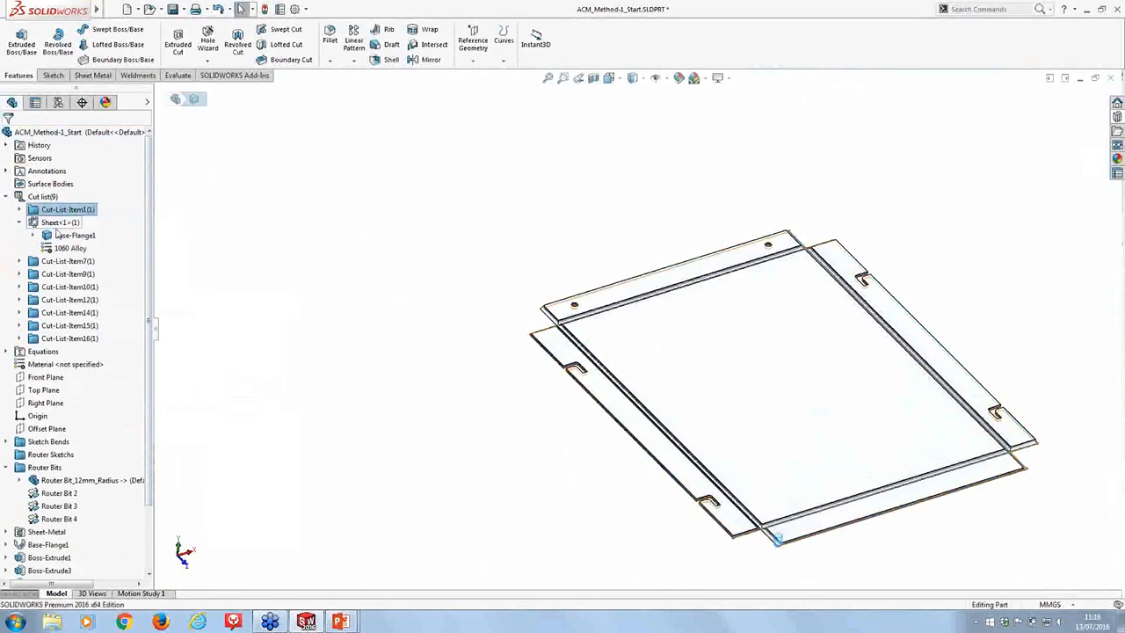
{"action": "left_click", "coordinate": [51, 262]}
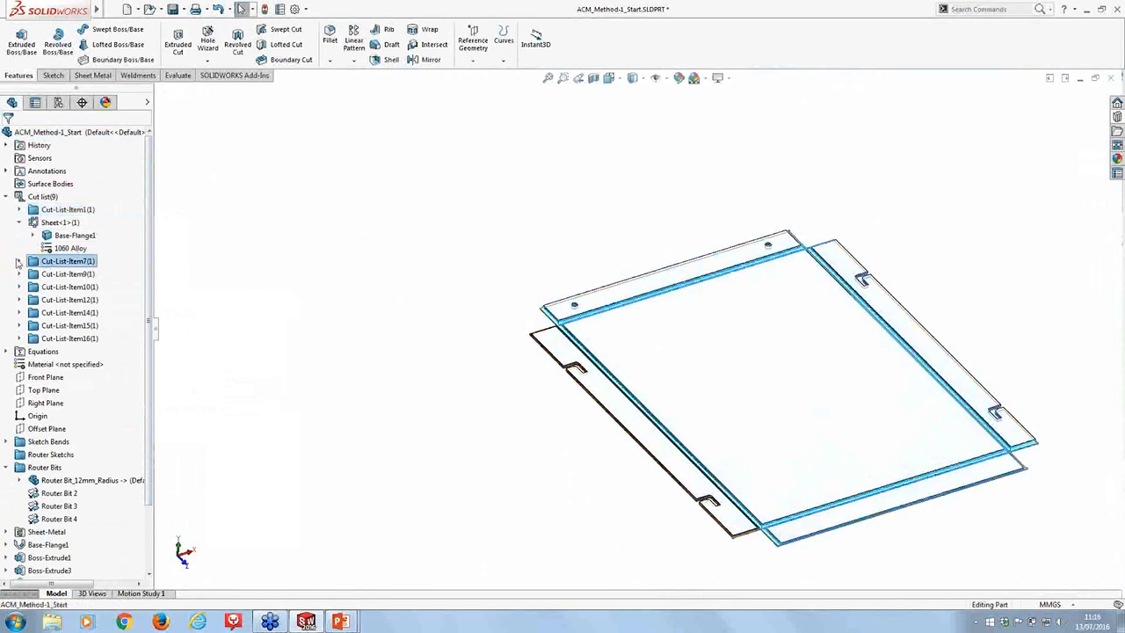
{"action": "left_click", "coordinate": [66, 275]}
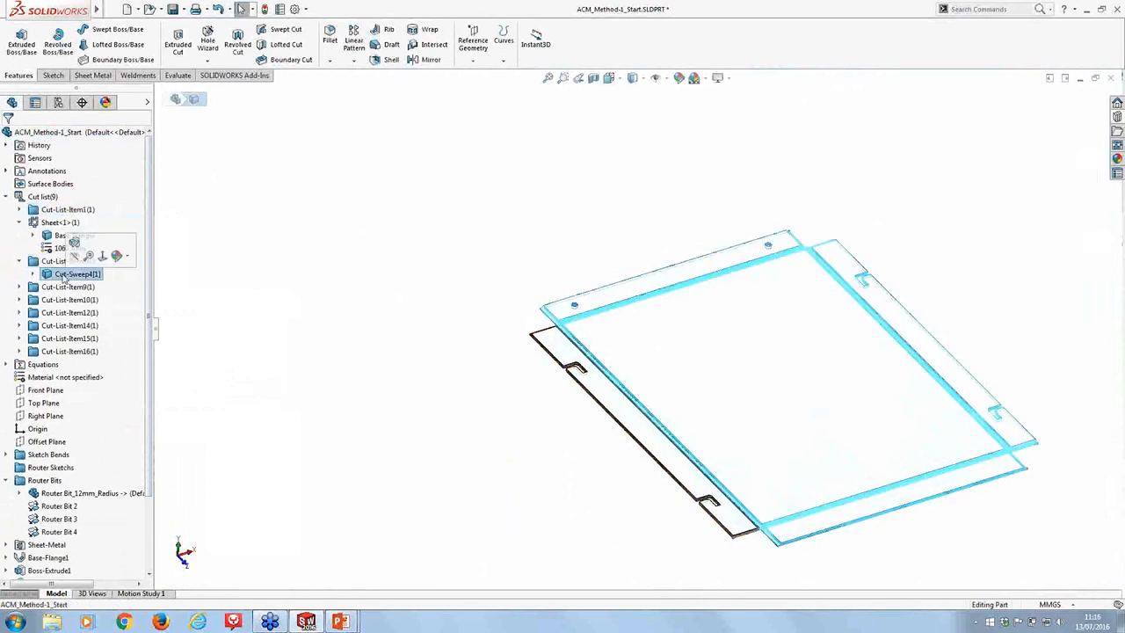
{"action": "right_click", "coordinate": [65, 277]}
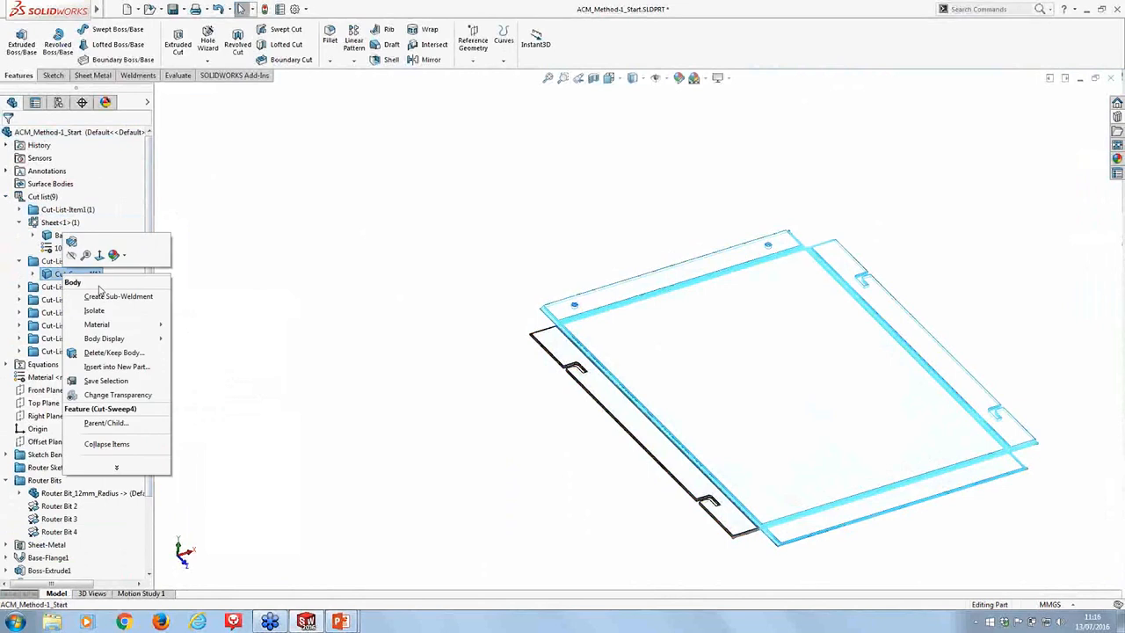
{"action": "mouse_move", "coordinate": [123, 325]}
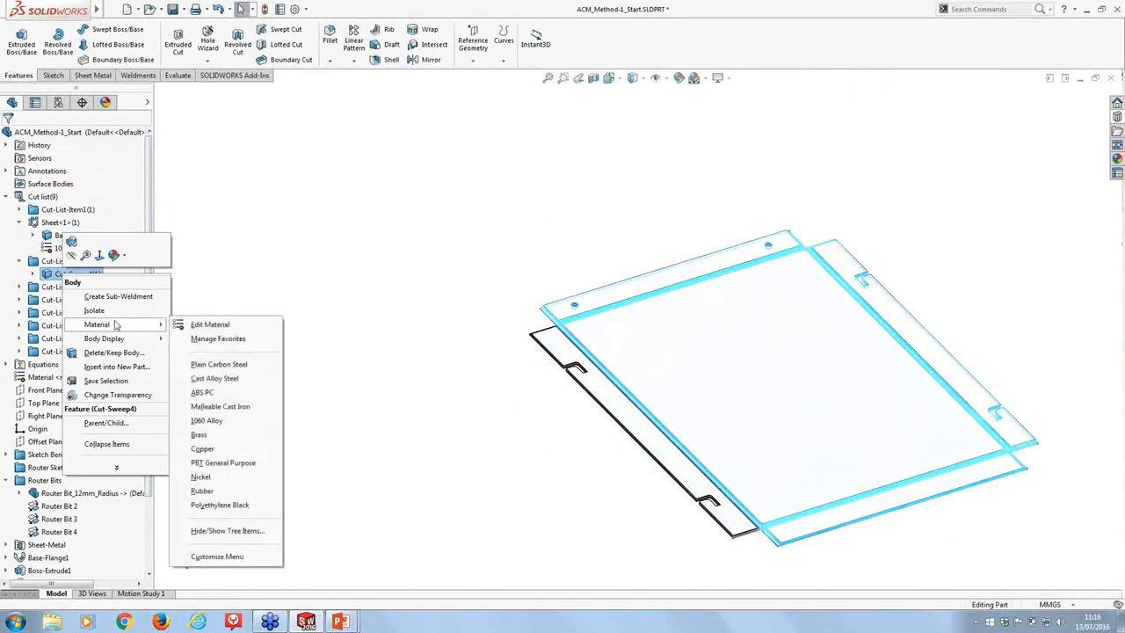
{"action": "left_click", "coordinate": [220, 504]}
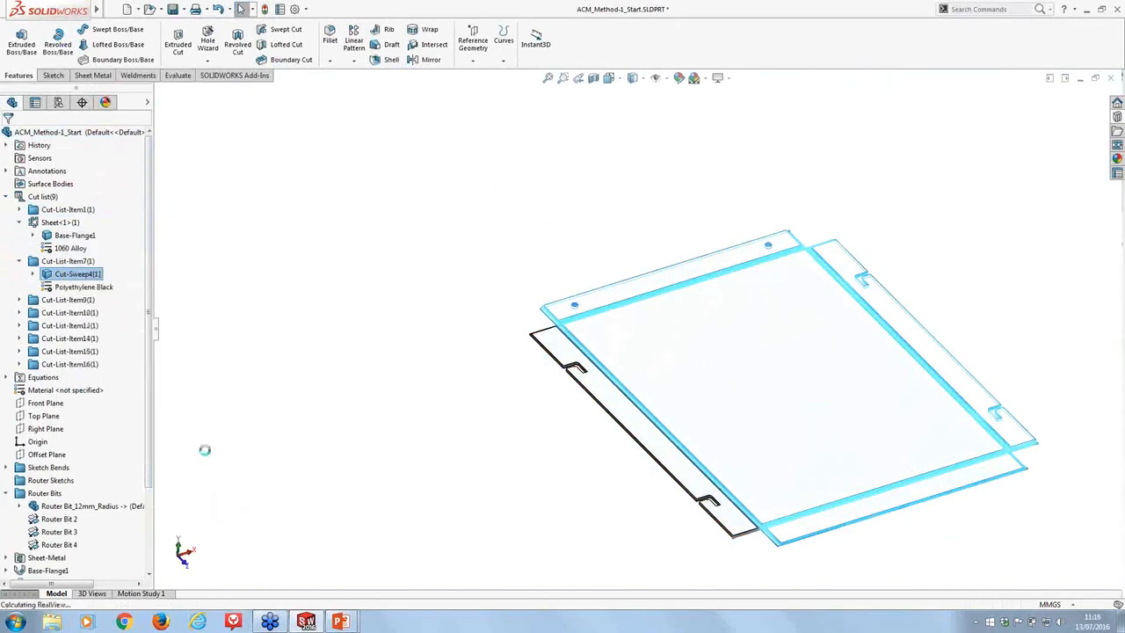
{"action": "left_click", "coordinate": [294, 248]}
{"action": "scroll", "coordinate": [571, 325], "scroll_direction": "down", "scroll_amount": 3}
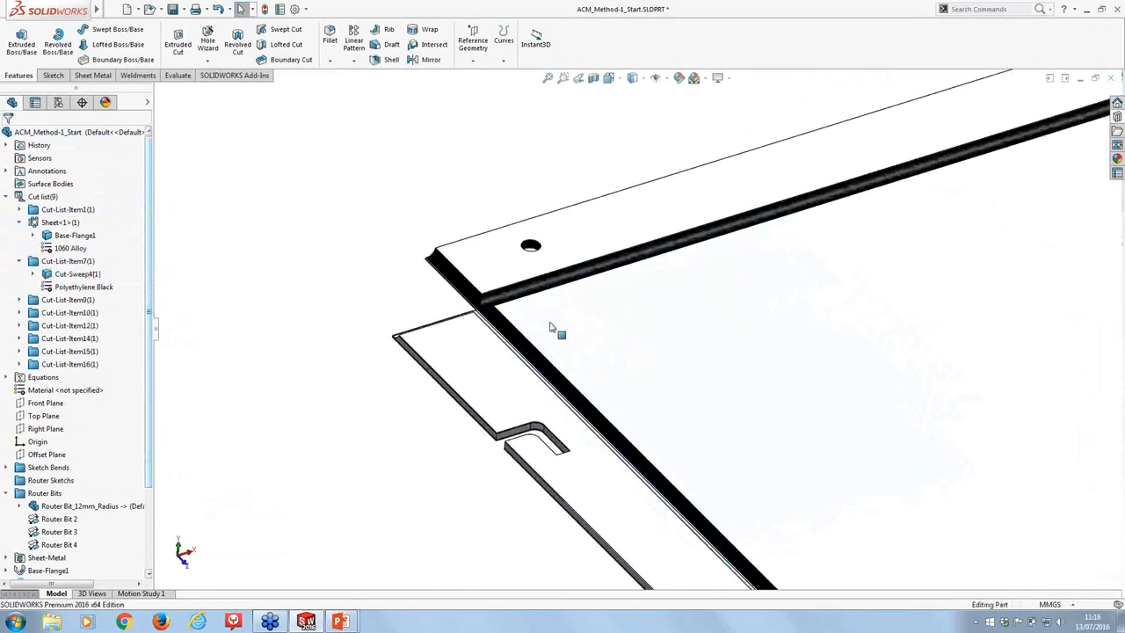
{"action": "scroll", "coordinate": [446, 279], "scroll_direction": "down", "scroll_amount": 1}
{"action": "scroll", "coordinate": [516, 316], "scroll_direction": "up", "scroll_amount": 5}
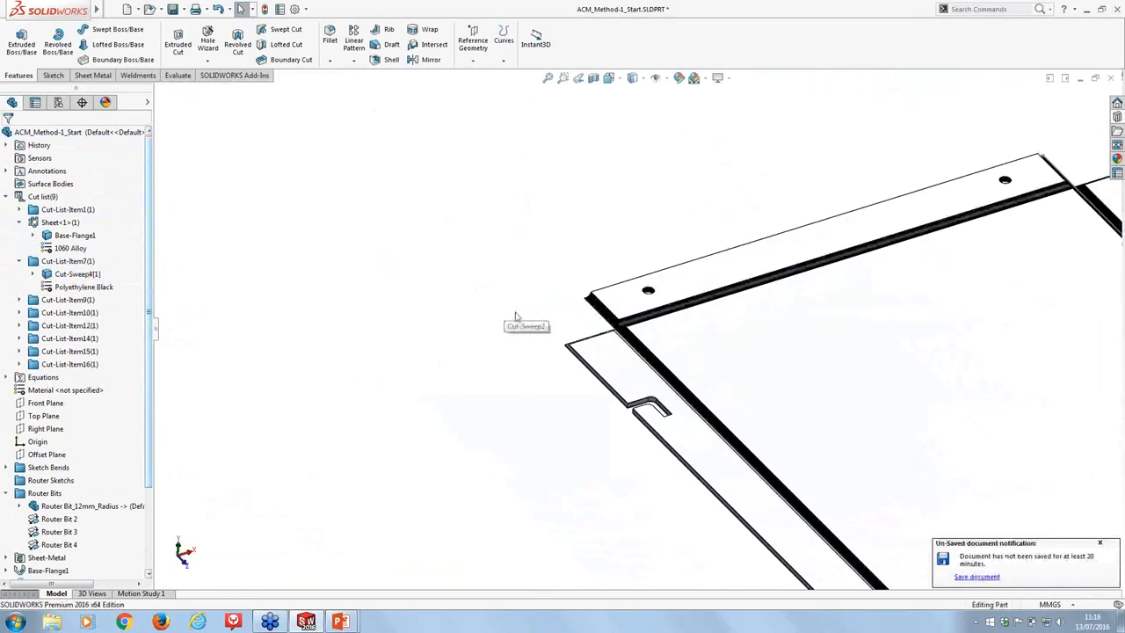
{"action": "left_click", "coordinate": [777, 348]}
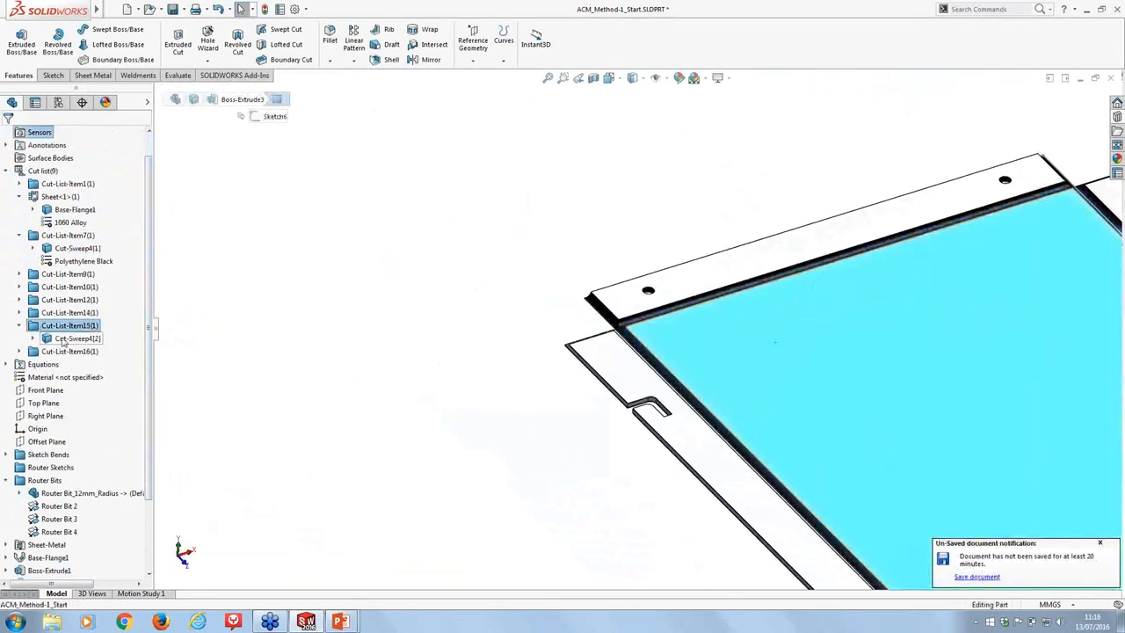
{"action": "left_click", "coordinate": [34, 338]}
{"action": "left_click", "coordinate": [79, 350]}
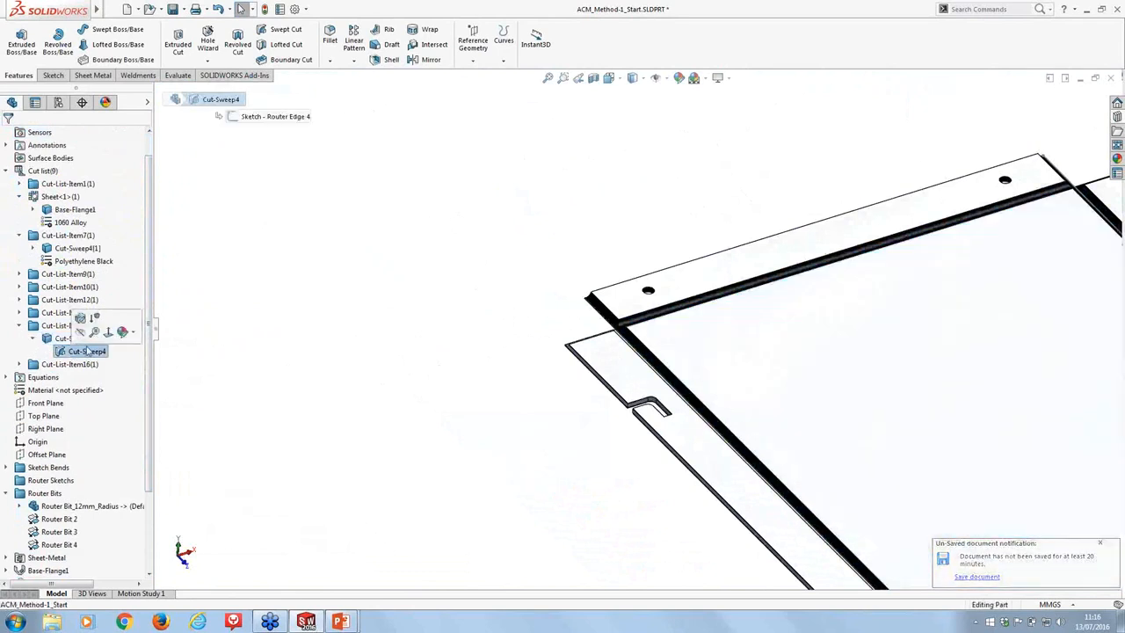
{"action": "right_click", "coordinate": [79, 352]}
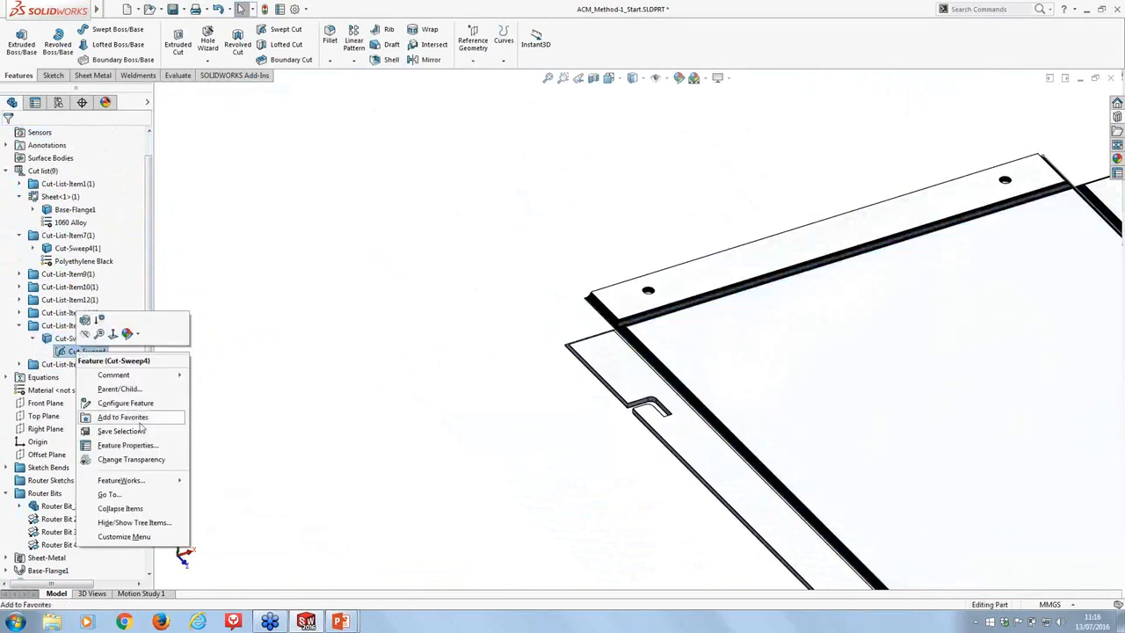
{"action": "left_click", "coordinate": [231, 366]}
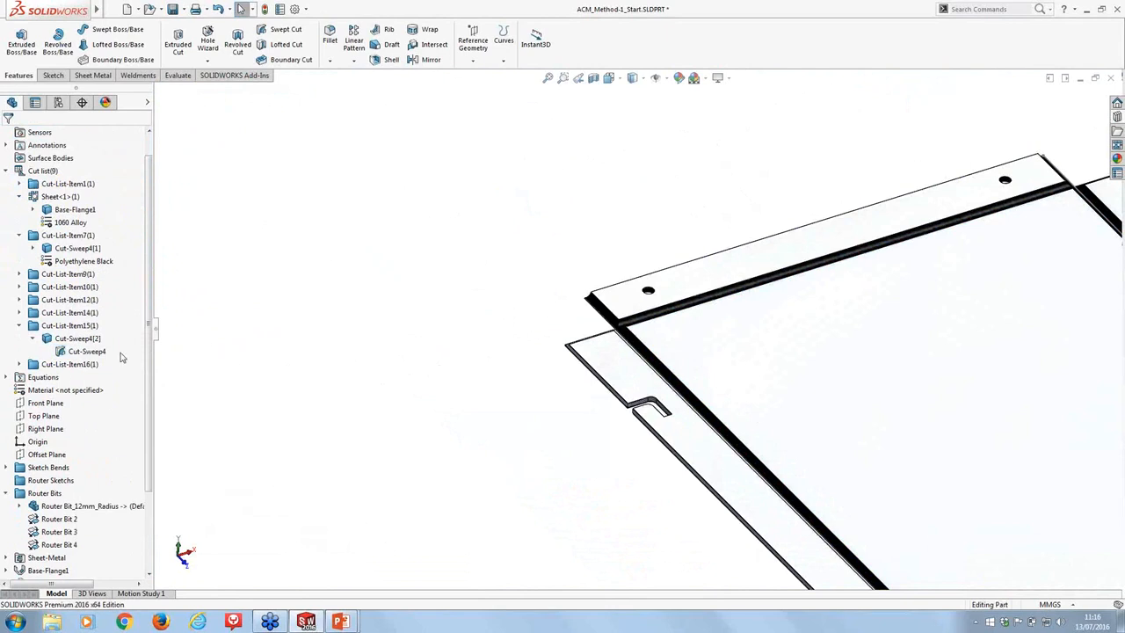
{"action": "left_click", "coordinate": [95, 354]}
{"action": "left_click", "coordinate": [485, 343]}
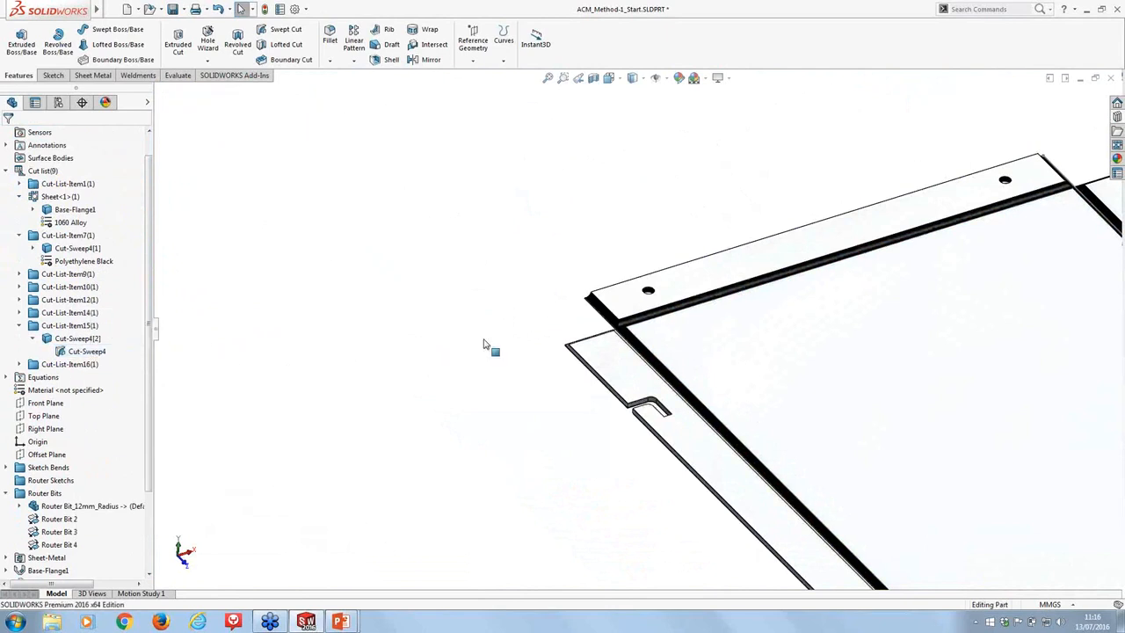
Assign 1060 Alloy to the centre panel's skin body Cut-Sweep4[2] in Cut-List-Item15
{"action": "left_click", "coordinate": [58, 325]}
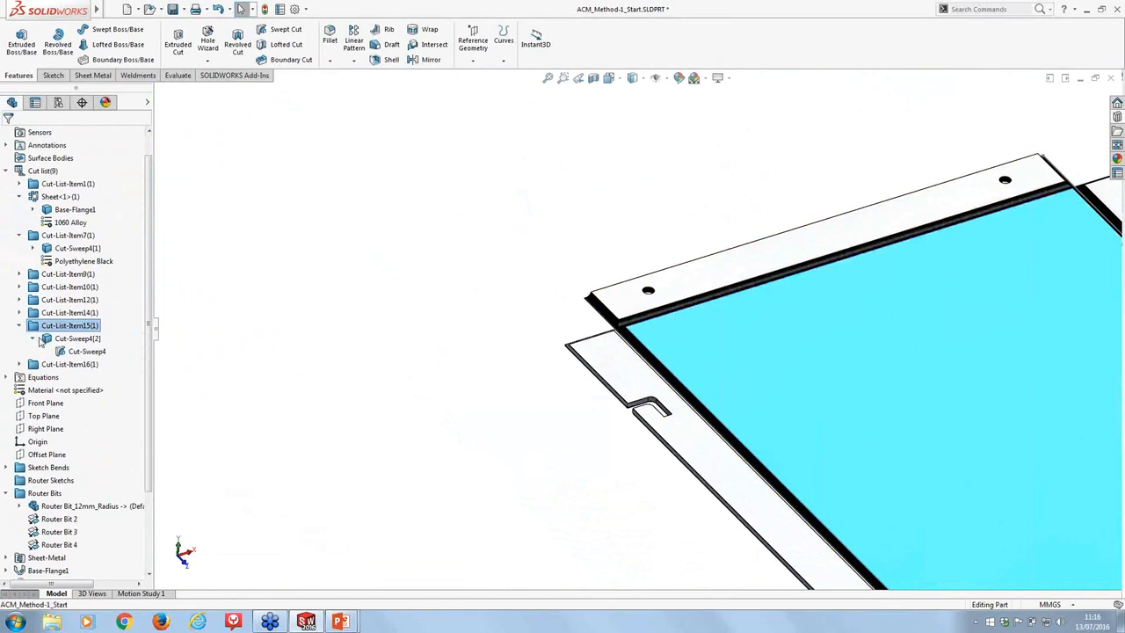
{"action": "left_click", "coordinate": [66, 338]}
{"action": "right_click", "coordinate": [61, 339]}
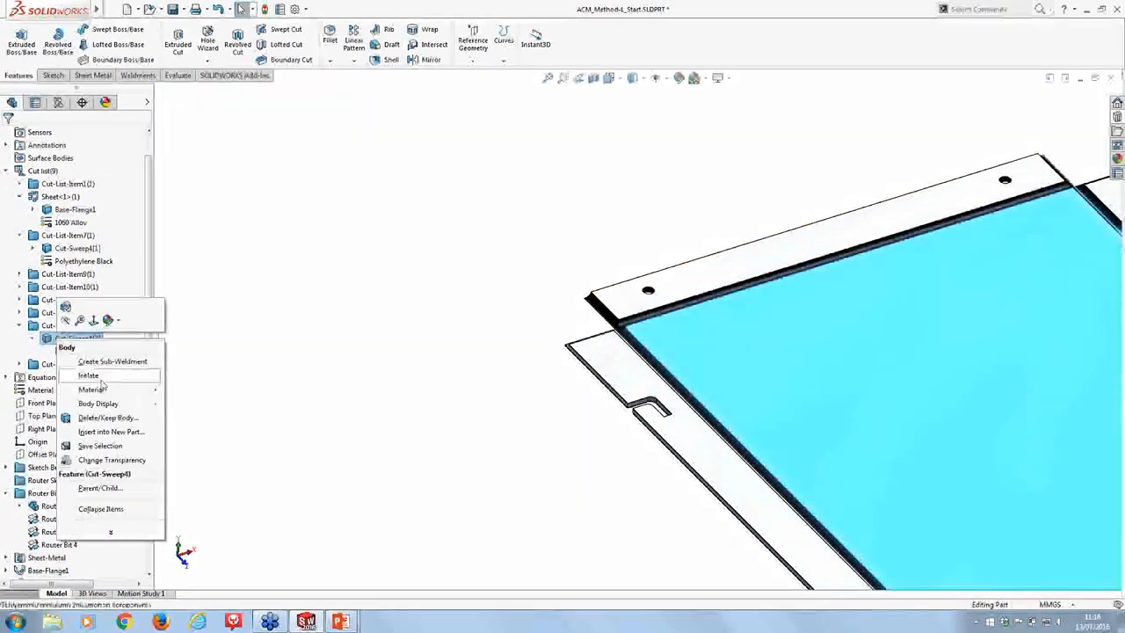
{"action": "mouse_move", "coordinate": [98, 389]}
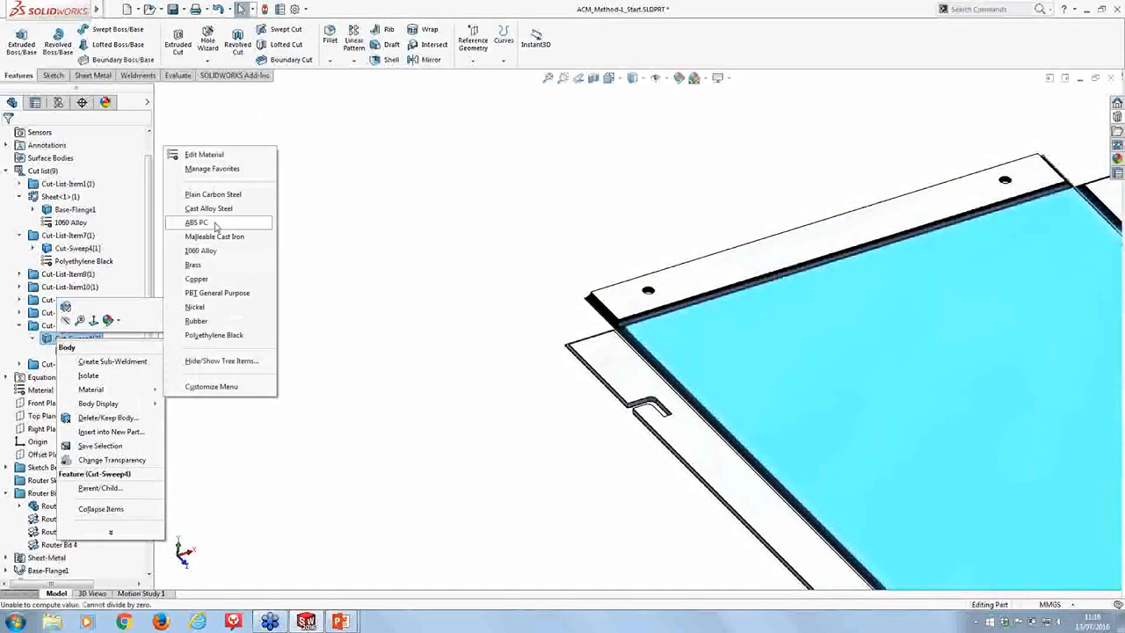
{"action": "left_click", "coordinate": [200, 250]}
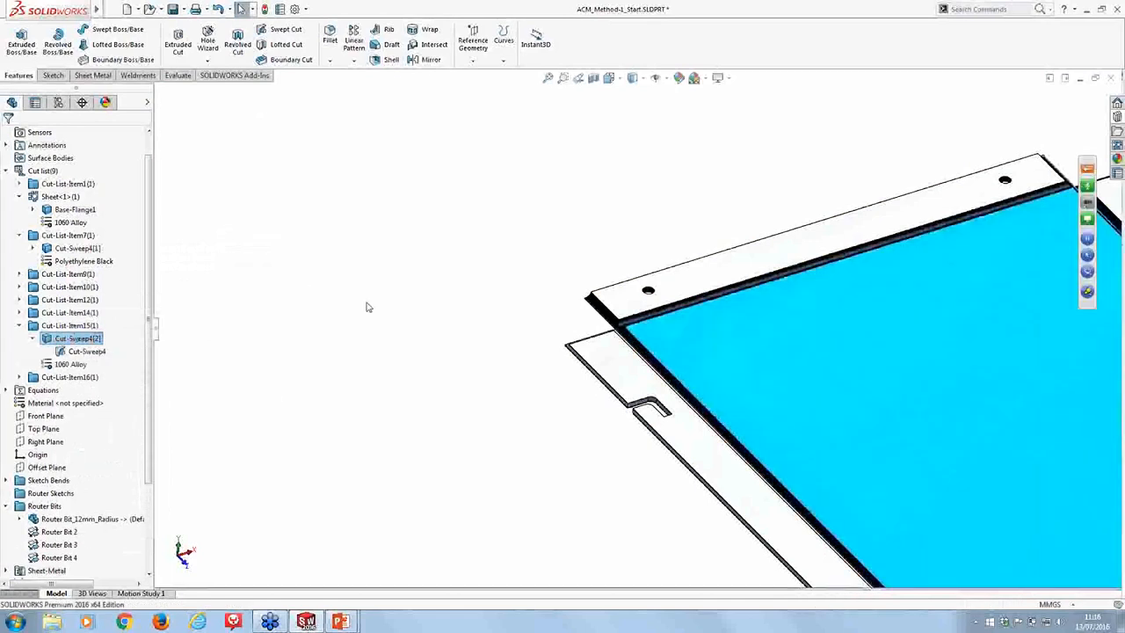
{"action": "left_click", "coordinate": [367, 306]}
Examine the panel's layered edges and a groove crossing close up with the materials applied
{"action": "scroll", "coordinate": [640, 330], "scroll_direction": "up", "scroll_amount": 5}
{"action": "middle_click_drag", "start_coordinate": [728, 336], "coordinate": [668, 308]}
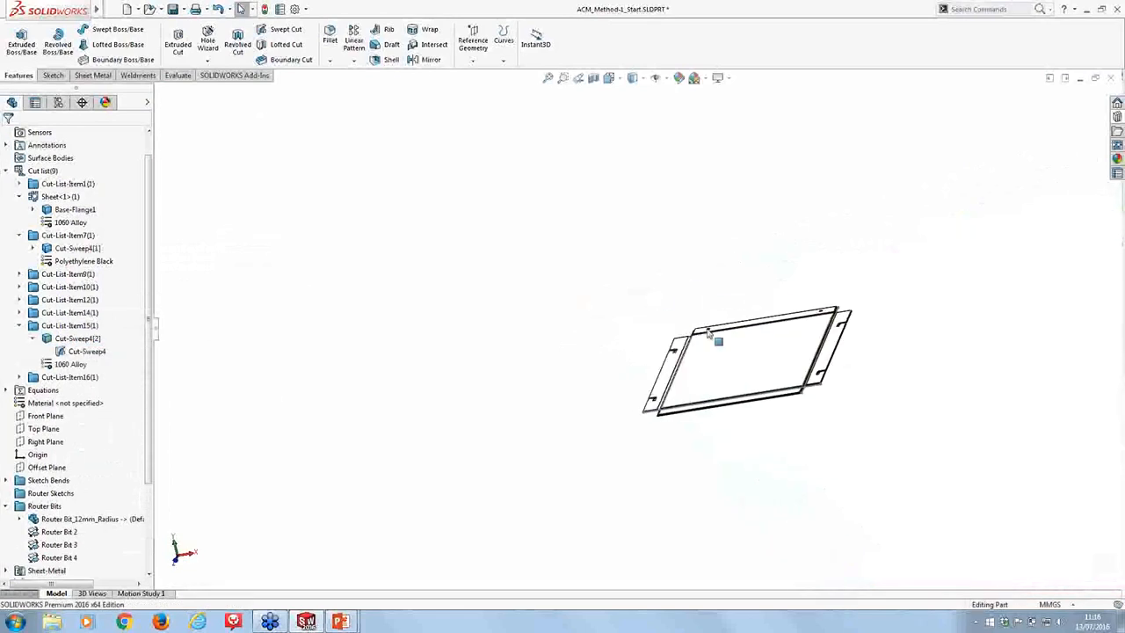
{"action": "scroll", "coordinate": [729, 361], "scroll_direction": "down", "scroll_amount": 3}
{"action": "scroll", "coordinate": [706, 372], "scroll_direction": "down", "scroll_amount": 3}
{"action": "scroll", "coordinate": [575, 335], "scroll_direction": "down", "scroll_amount": 3}
{"action": "scroll", "coordinate": [575, 322], "scroll_direction": "down", "scroll_amount": 2}
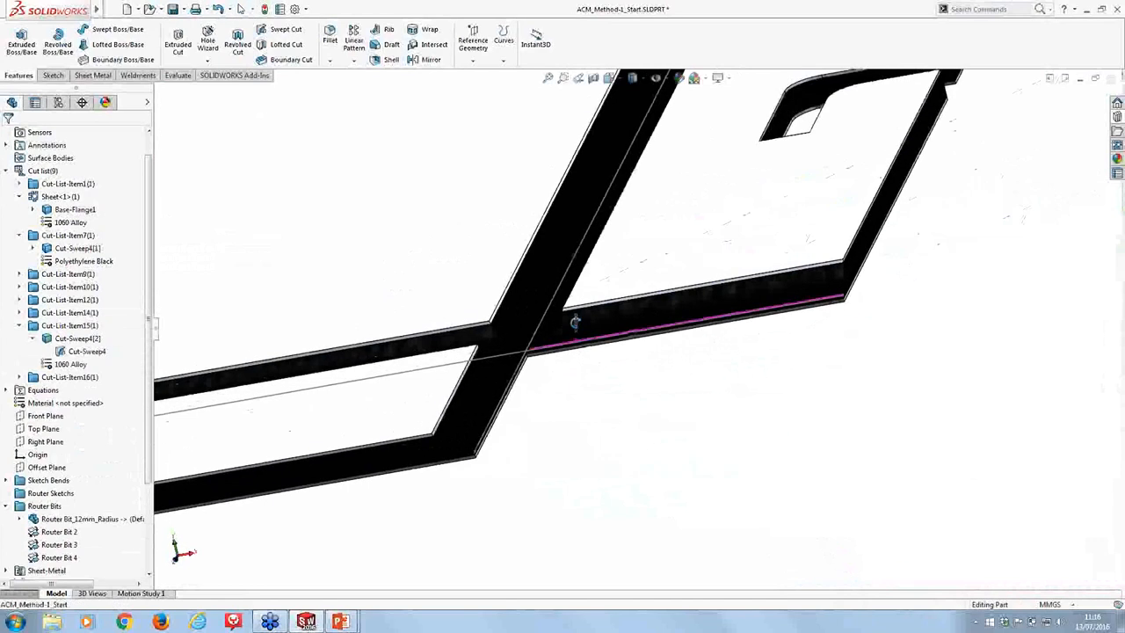
{"action": "middle_click_drag", "start_coordinate": [575, 322], "coordinate": [630, 364]}
{"action": "scroll", "coordinate": [653, 381], "scroll_direction": "up", "scroll_amount": 2}
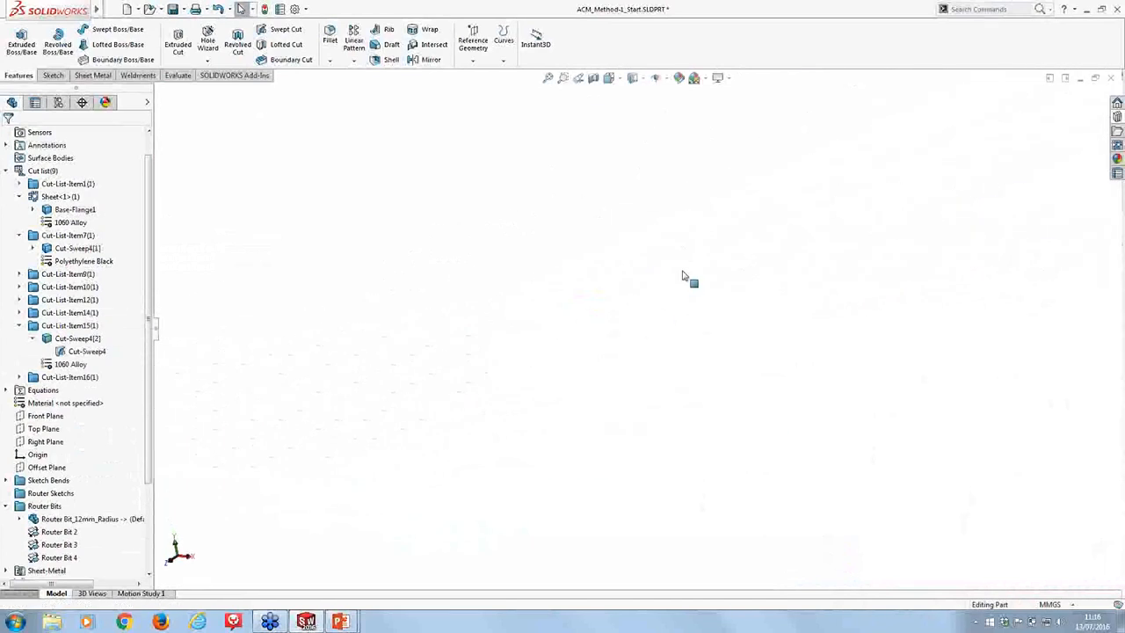
Hide the two sketches whose lines run along the long and short grooves crossing at the panel's front corner
{"action": "key", "text": "ctrl+7"}
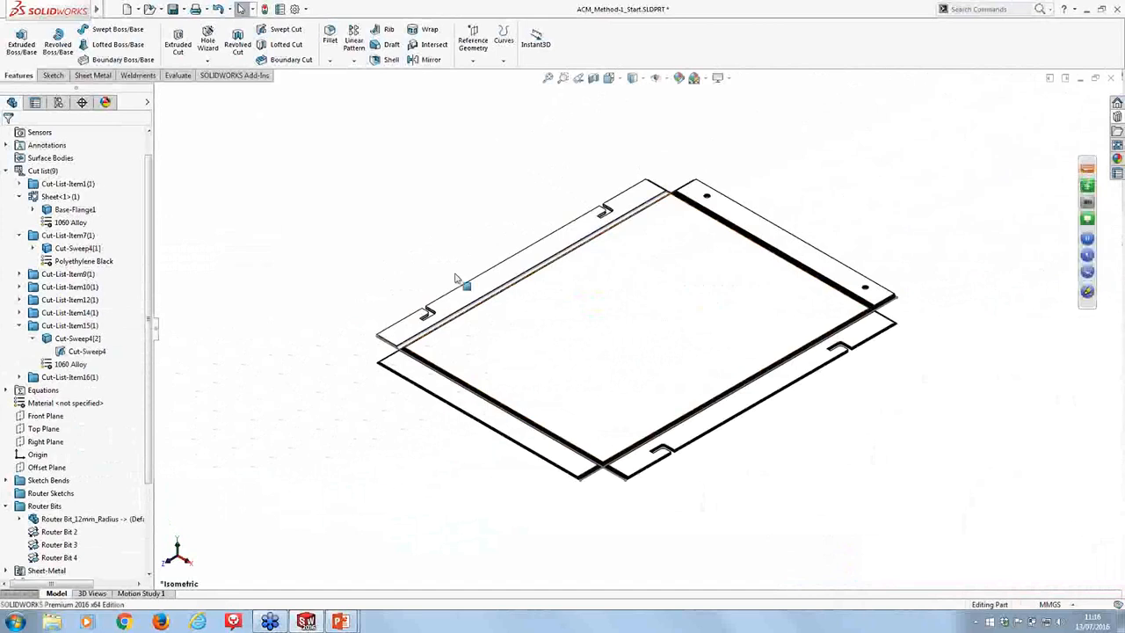
{"action": "scroll", "coordinate": [573, 412], "scroll_direction": "down", "scroll_amount": 2}
{"action": "scroll", "coordinate": [572, 411], "scroll_direction": "down", "scroll_amount": 2}
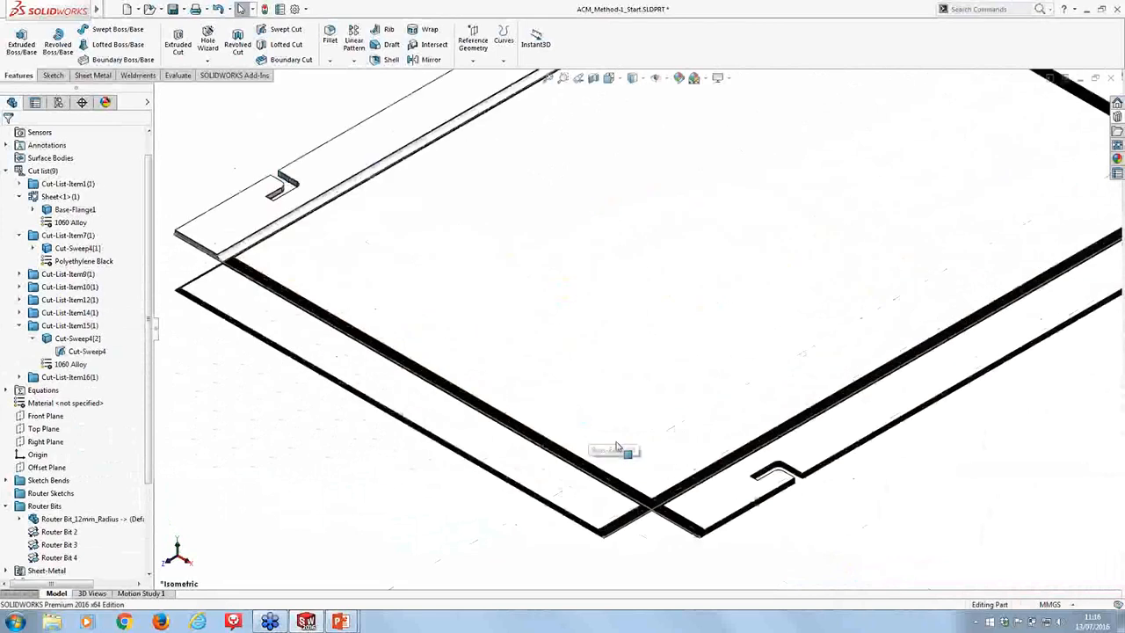
{"action": "scroll", "coordinate": [615, 447], "scroll_direction": "down", "scroll_amount": 3}
{"action": "scroll", "coordinate": [660, 490], "scroll_direction": "down", "scroll_amount": 2}
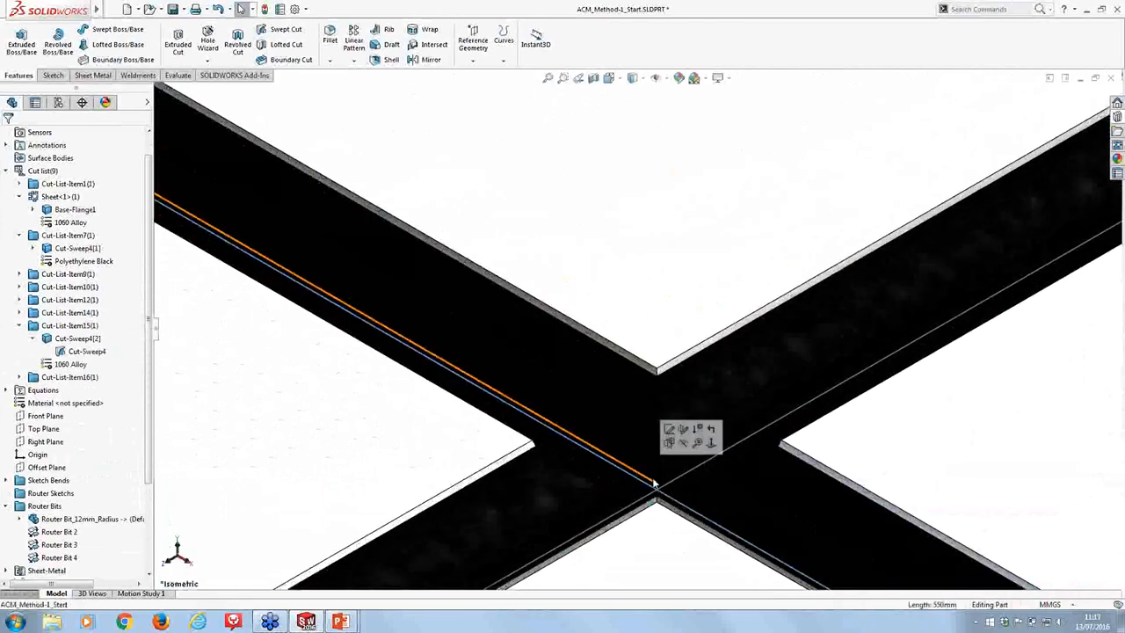
{"action": "left_click", "coordinate": [691, 471]}
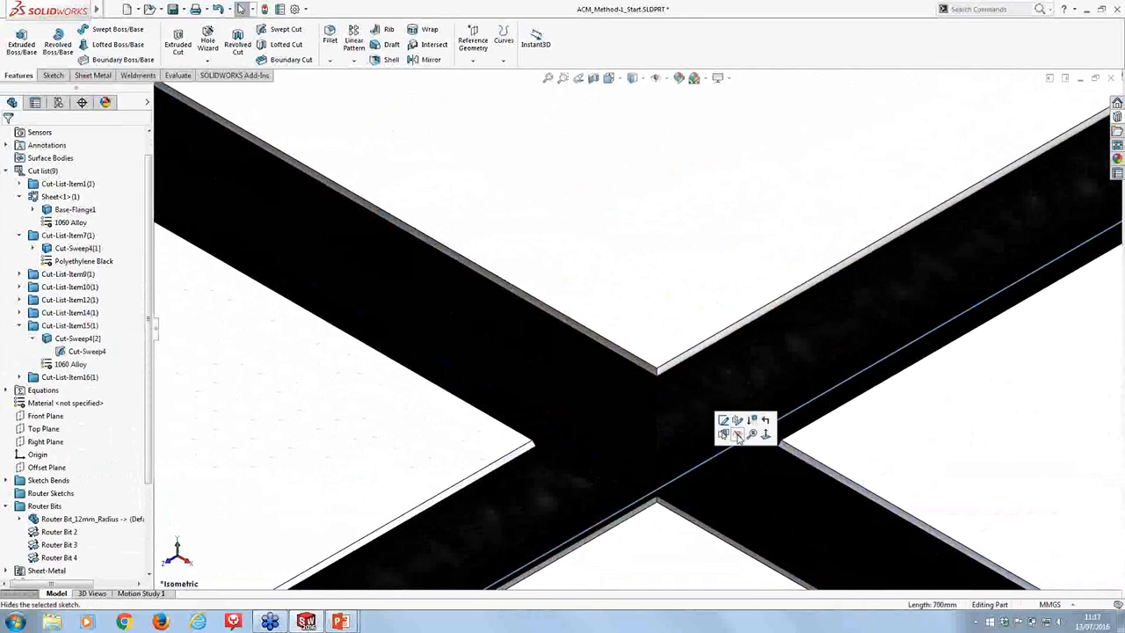
{"action": "left_click", "coordinate": [738, 435]}
{"action": "scroll", "coordinate": [668, 536], "scroll_direction": "up", "scroll_amount": 5}
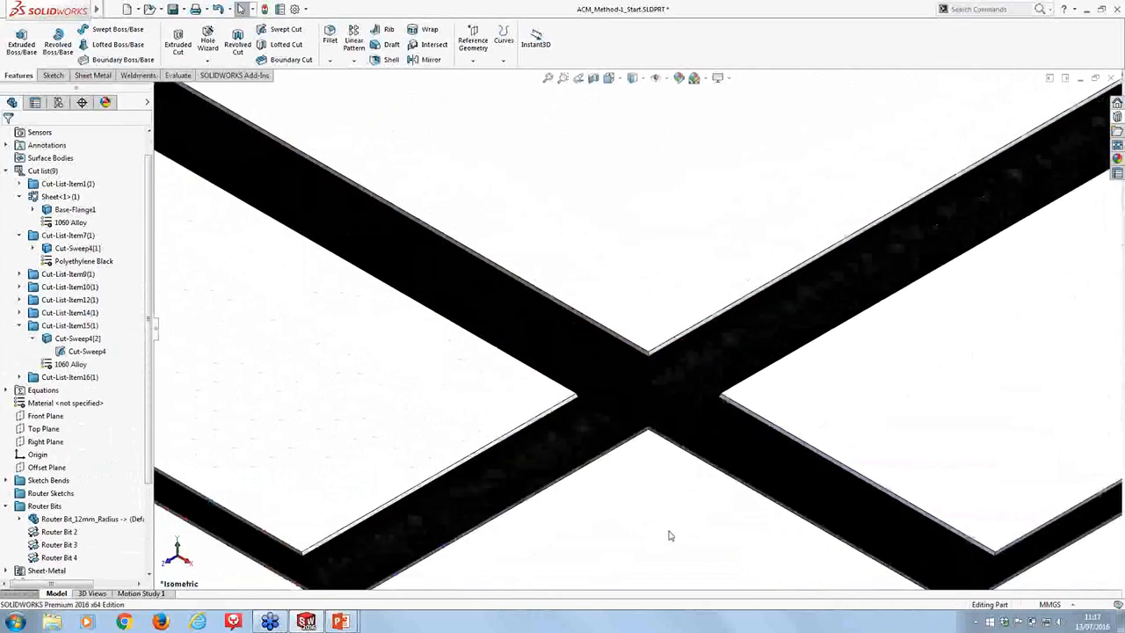
{"action": "scroll", "coordinate": [651, 473], "scroll_direction": "up", "scroll_amount": 5}
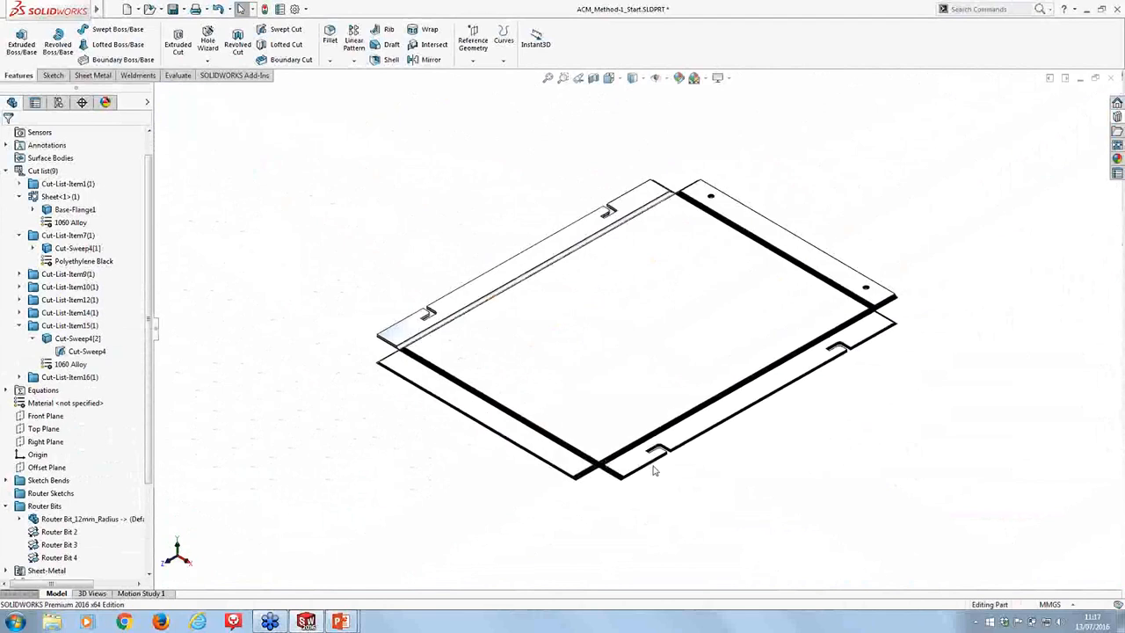
{"action": "scroll", "coordinate": [641, 327], "scroll_direction": "down", "scroll_amount": 1}
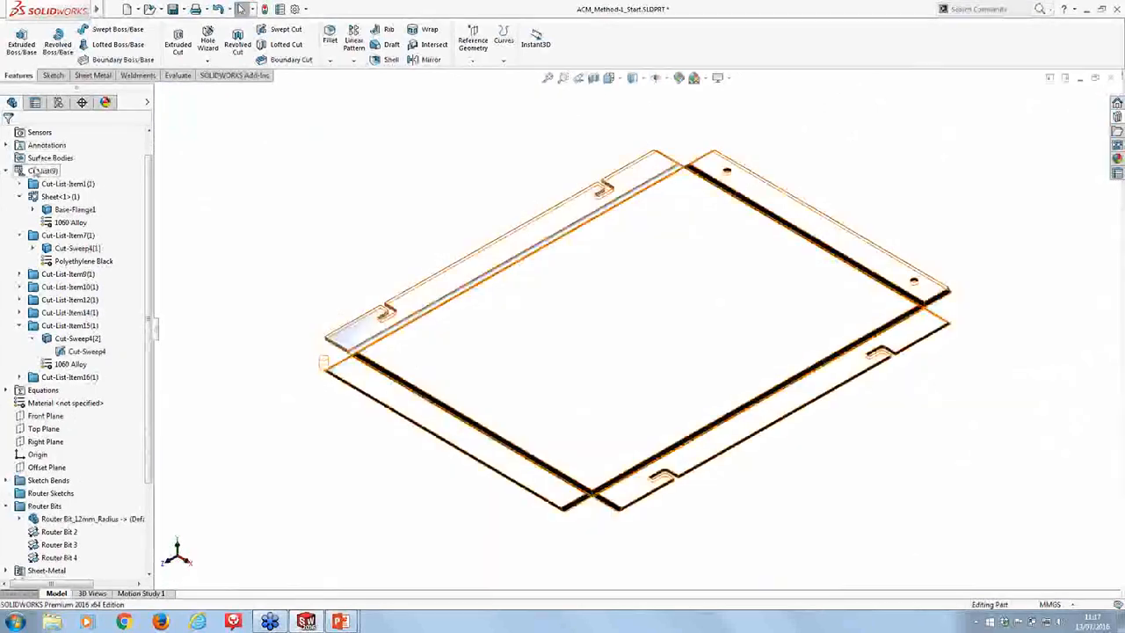
Collapse the cut list and the Router Bits folder, and expand the Sketch Bends folder
{"action": "left_click", "coordinate": [7, 170]}
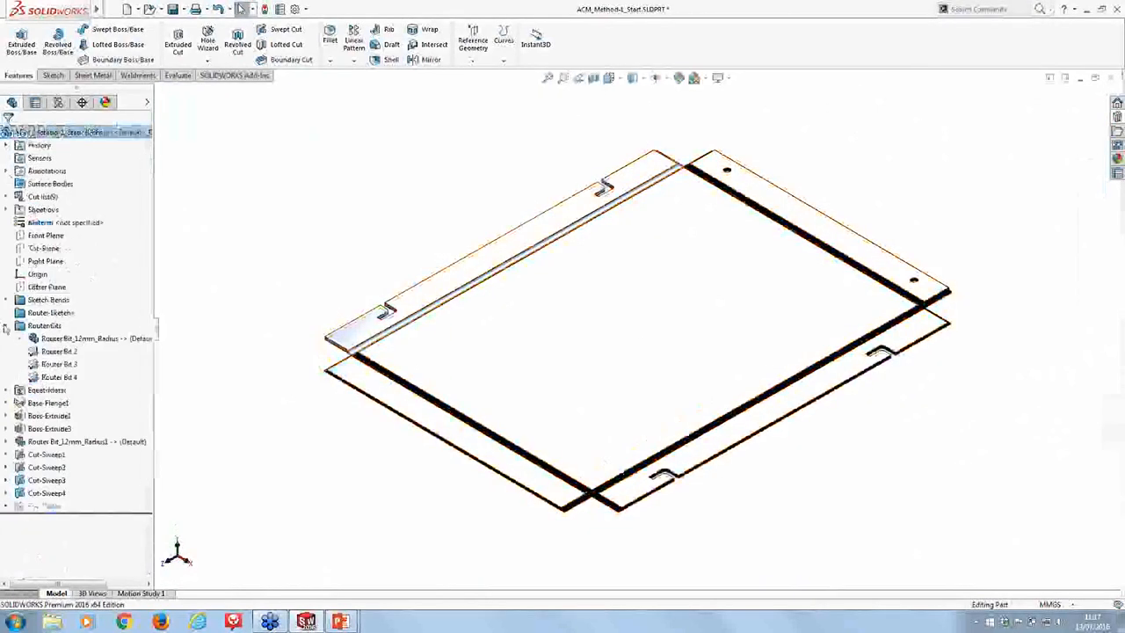
{"action": "left_click", "coordinate": [6, 326]}
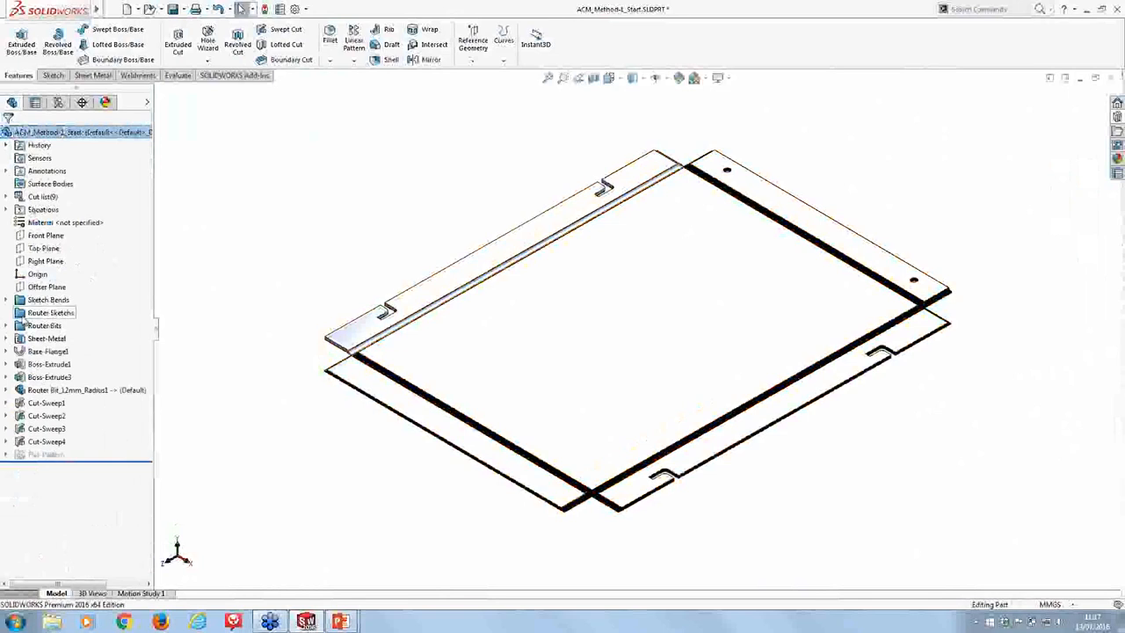
{"action": "left_click", "coordinate": [6, 300]}
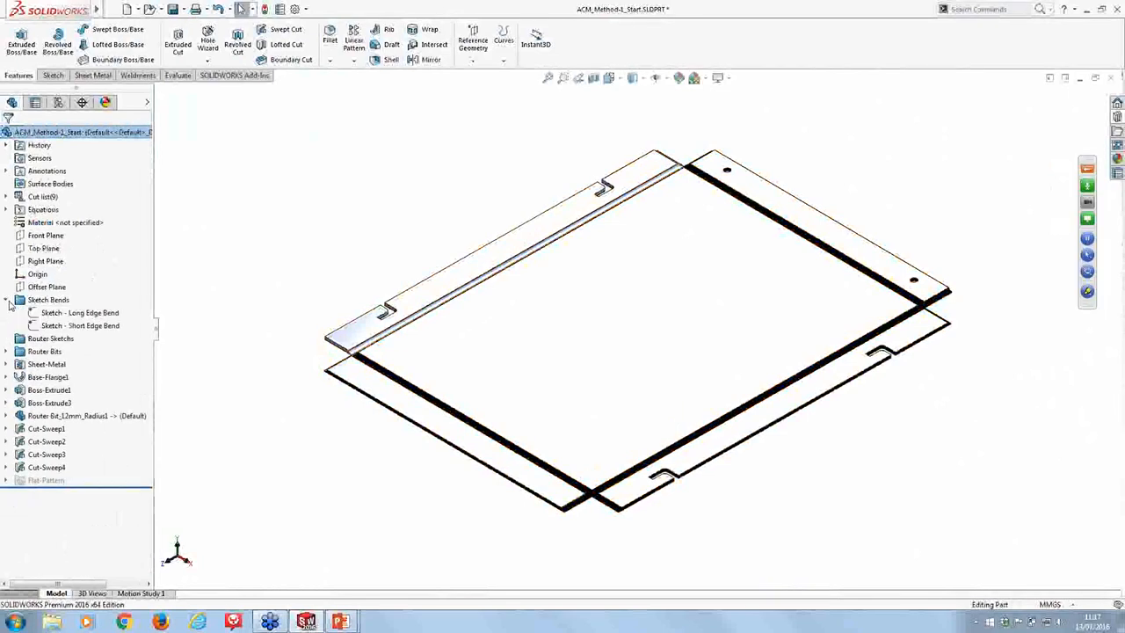
Try a 90-degree Sketched Bend from Sketch - Long Edge Bend with the Bend Outside position
{"action": "left_click", "coordinate": [62, 313]}
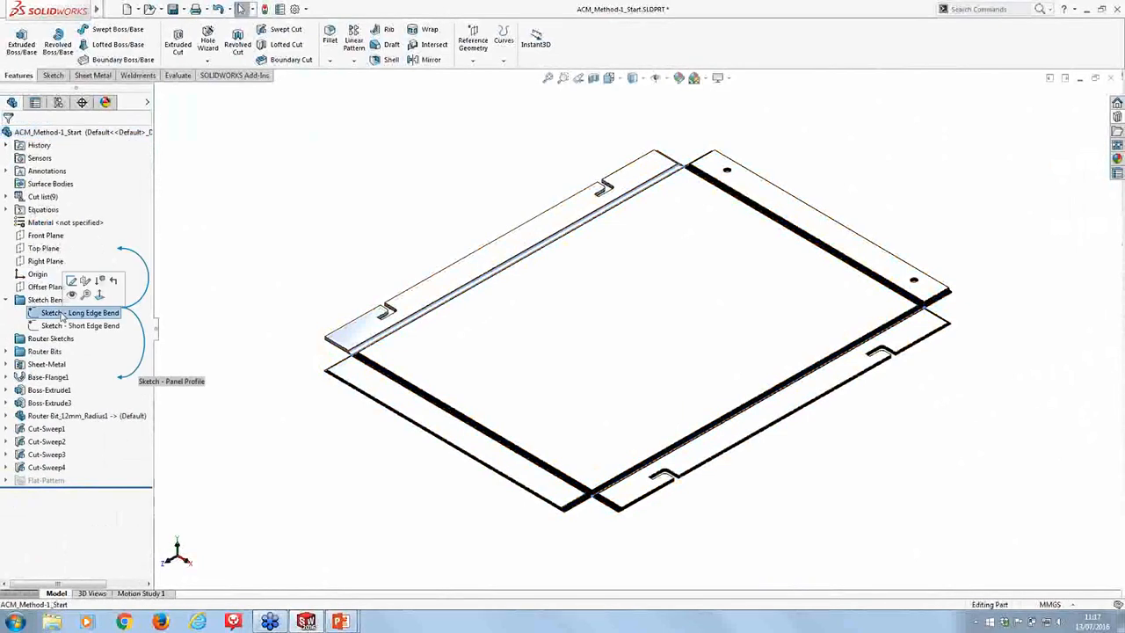
{"action": "left_click", "coordinate": [94, 76]}
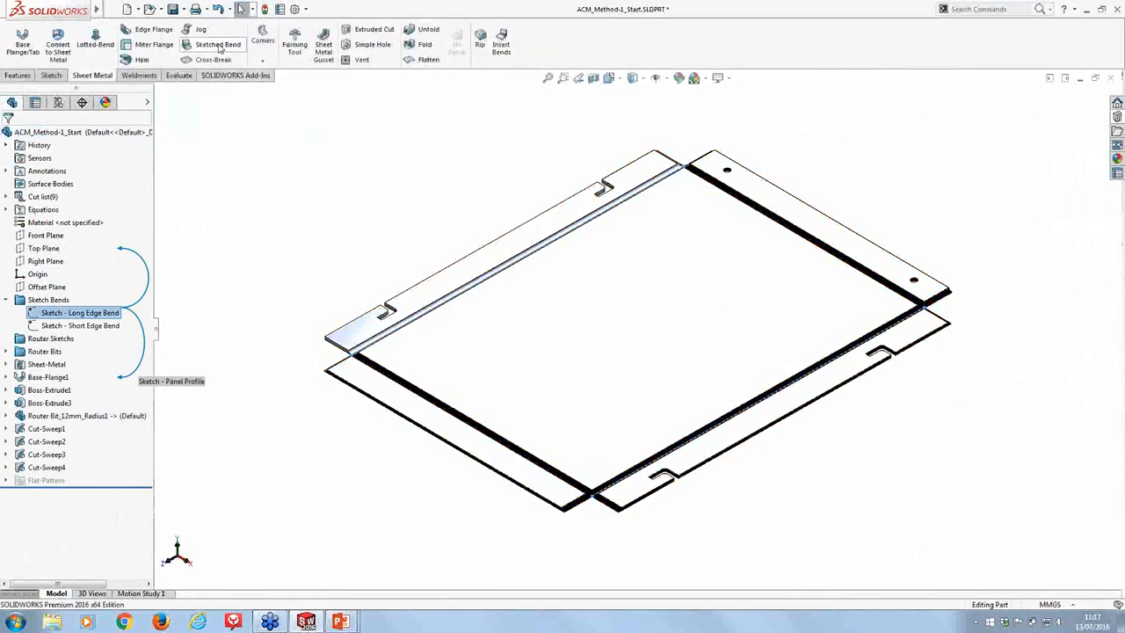
{"action": "left_click", "coordinate": [218, 45]}
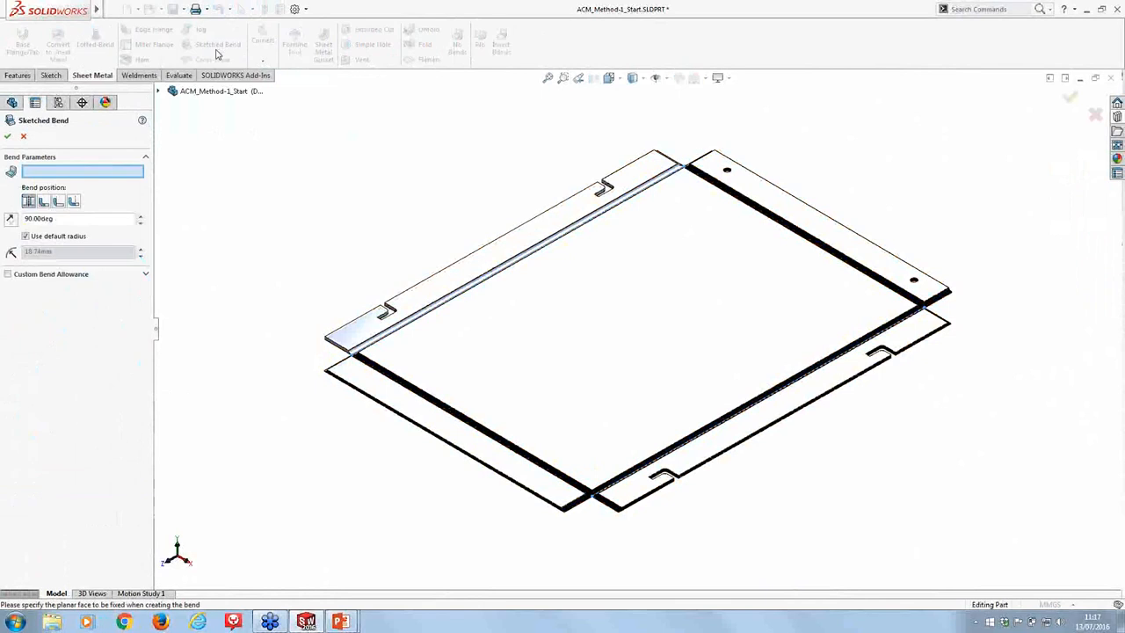
{"action": "middle_click_drag", "start_coordinate": [307, 407], "coordinate": [309, 231]}
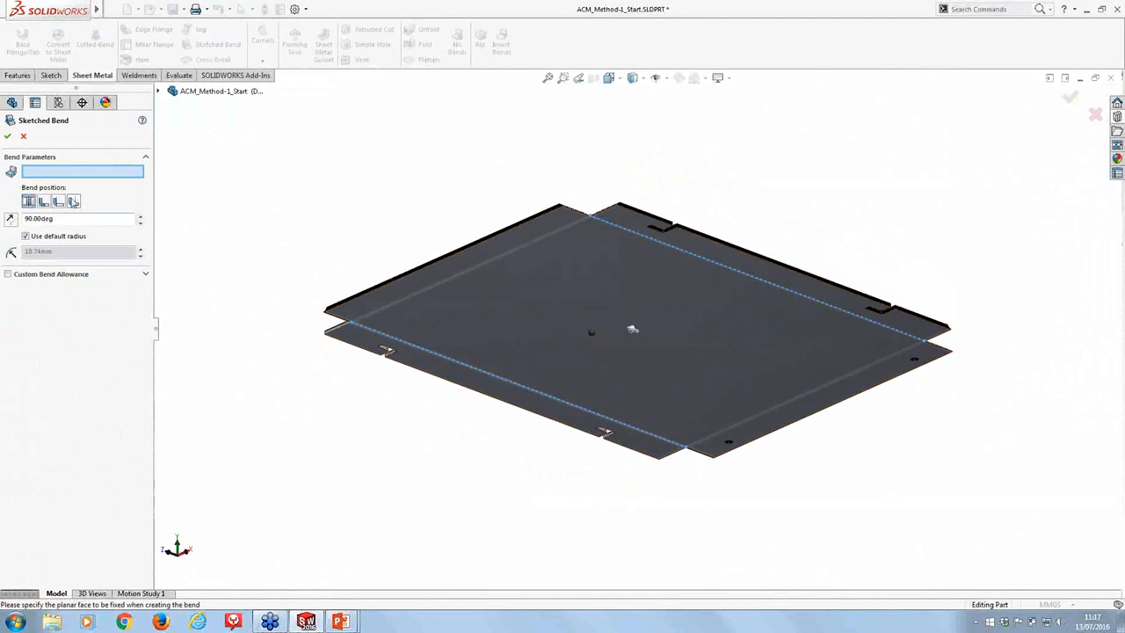
{"action": "middle_click_drag", "start_coordinate": [332, 209], "coordinate": [330, 319]}
{"action": "left_click", "coordinate": [8, 137]}
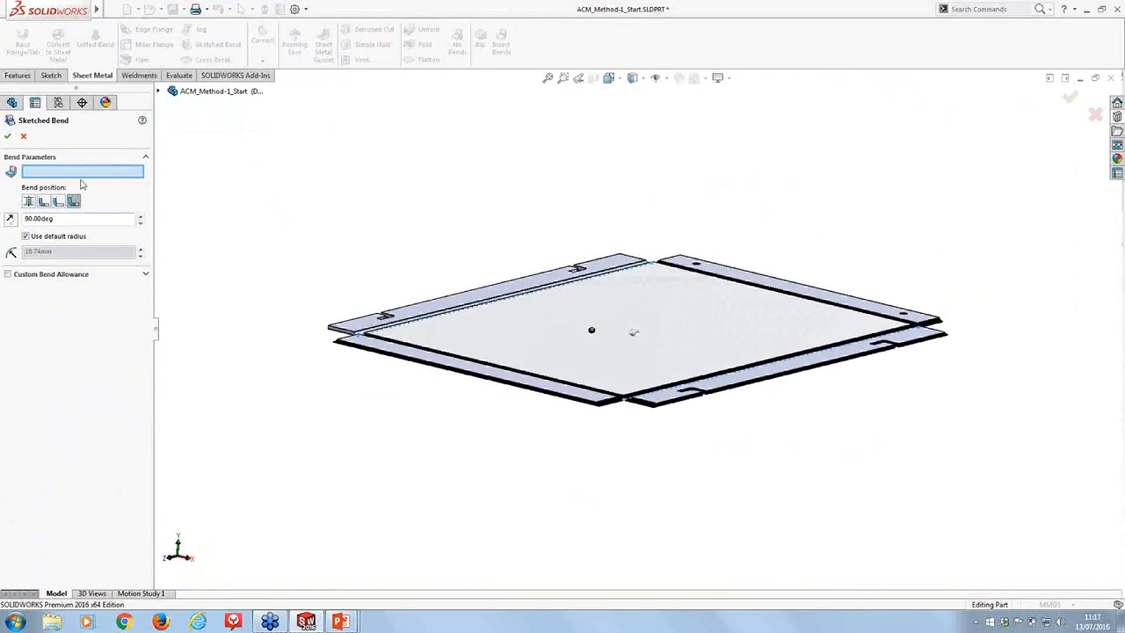
{"action": "left_click", "coordinate": [25, 137]}
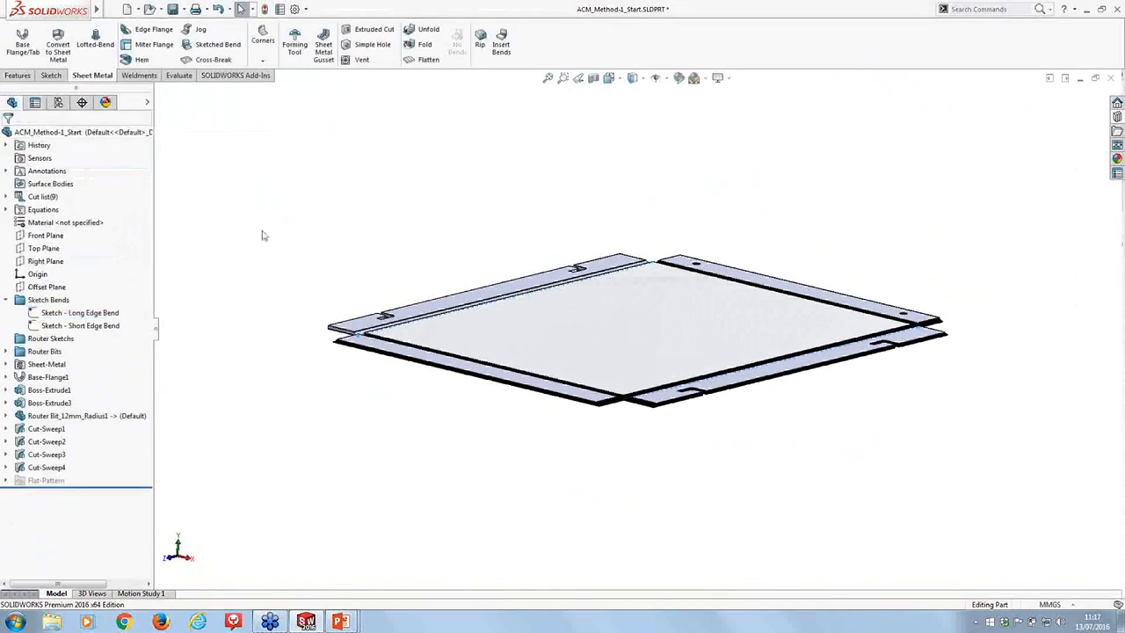
Retry the long-edge Sketched Bend at 90 degrees, picking the fixed face on the panel's underside
{"action": "left_click", "coordinate": [217, 44]}
{"action": "mouse_move", "coordinate": [615, 351]}
{"action": "middle_mouse_down"}
{"action": "mouse_move", "coordinate": [610, 331]}
{"action": "mouse_move", "coordinate": [633, 329]}
{"action": "middle_mouse_up"}
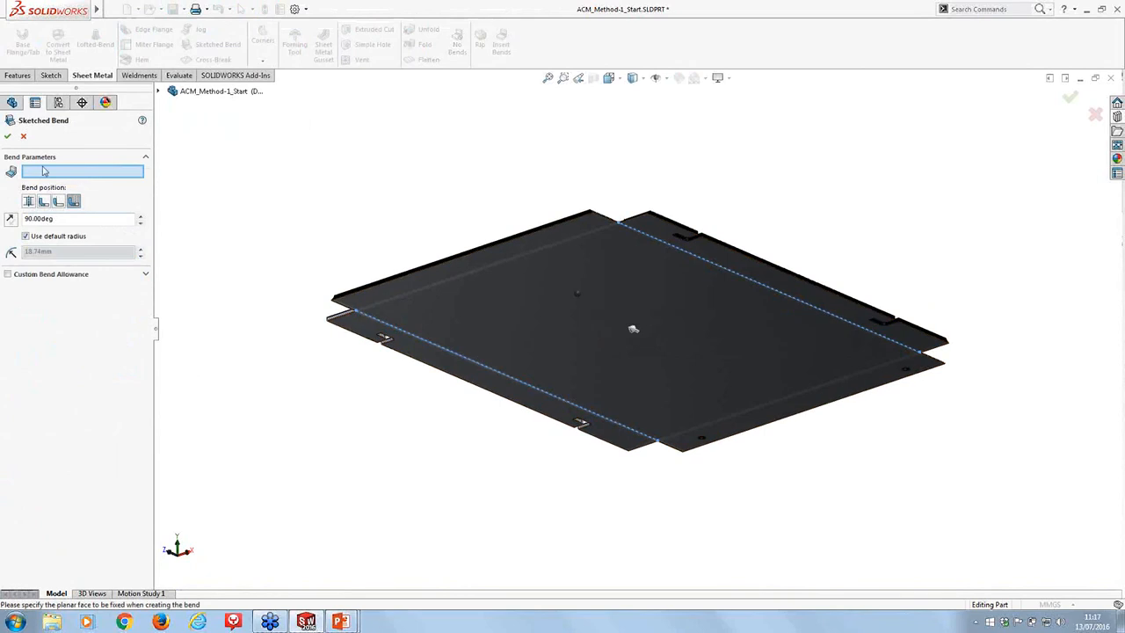
{"action": "left_click", "coordinate": [7, 136]}
{"action": "middle_click_drag", "start_coordinate": [504, 203], "coordinate": [531, 246]}
{"action": "scroll", "coordinate": [642, 290], "scroll_direction": "down", "scroll_amount": 6}
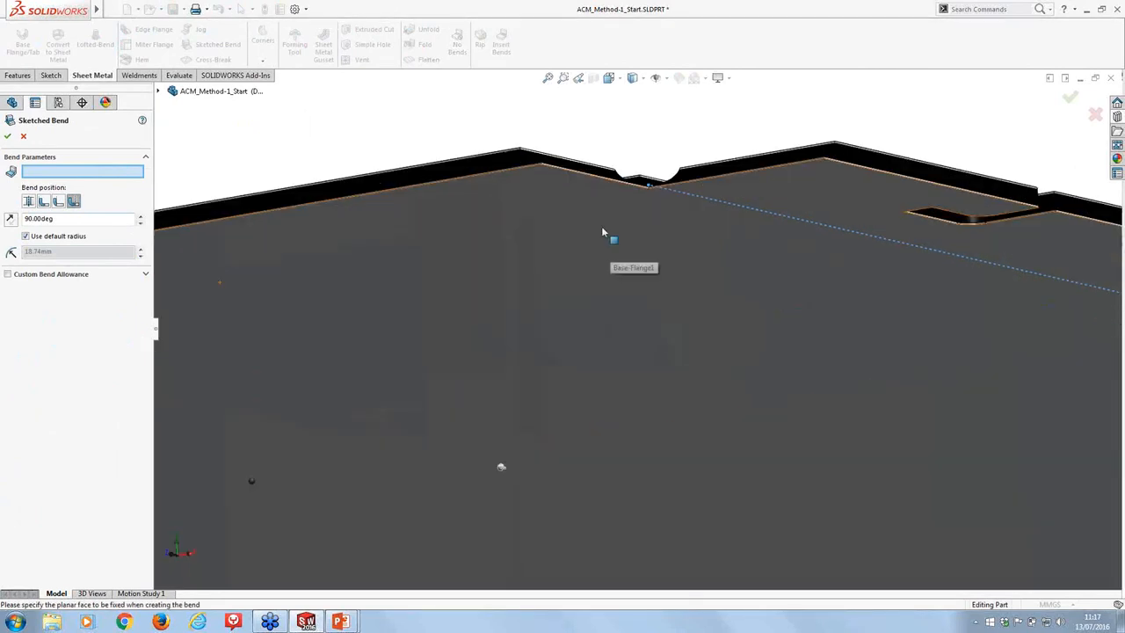
{"action": "left_click", "coordinate": [22, 136]}
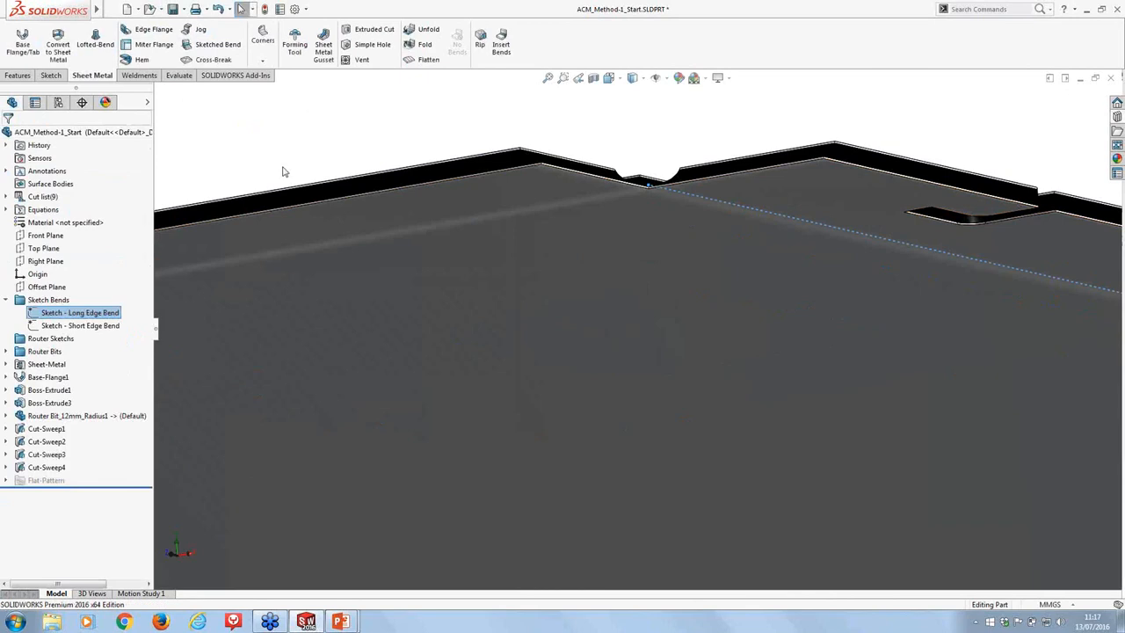
Restart the Sketched Bend by picking Sketch - Long Edge Bend from the feature tree, and try it with the default radius
{"action": "scroll", "coordinate": [335, 192], "scroll_direction": "up", "scroll_amount": 4}
{"action": "left_click", "coordinate": [335, 192]}
{"action": "left_click", "coordinate": [211, 44]}
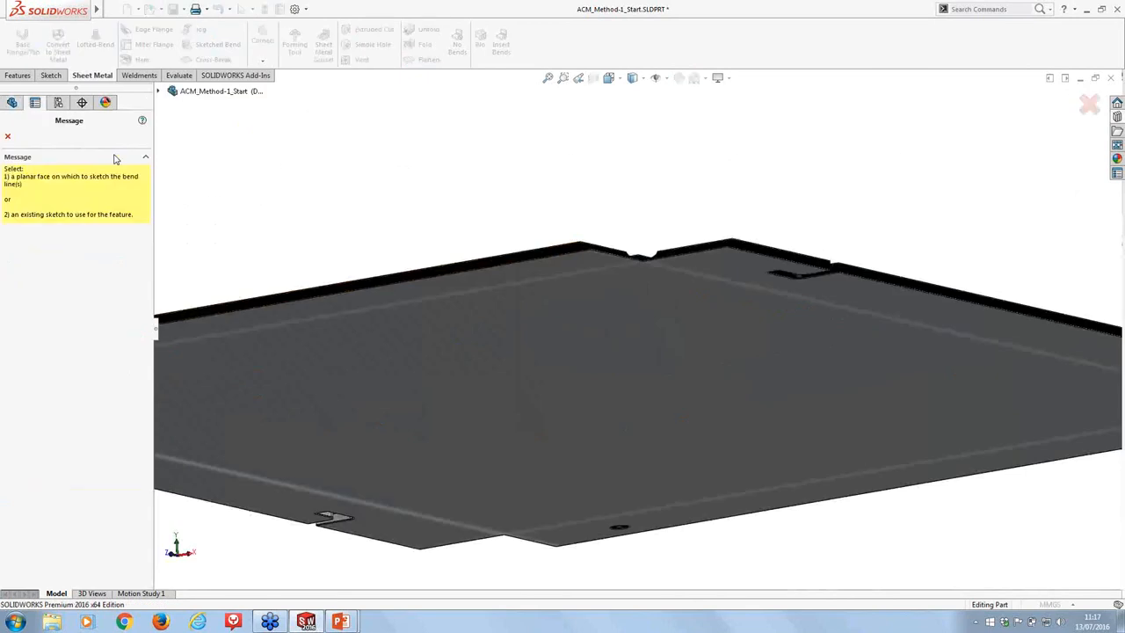
{"action": "scroll", "coordinate": [329, 301], "scroll_direction": "up", "scroll_amount": 3}
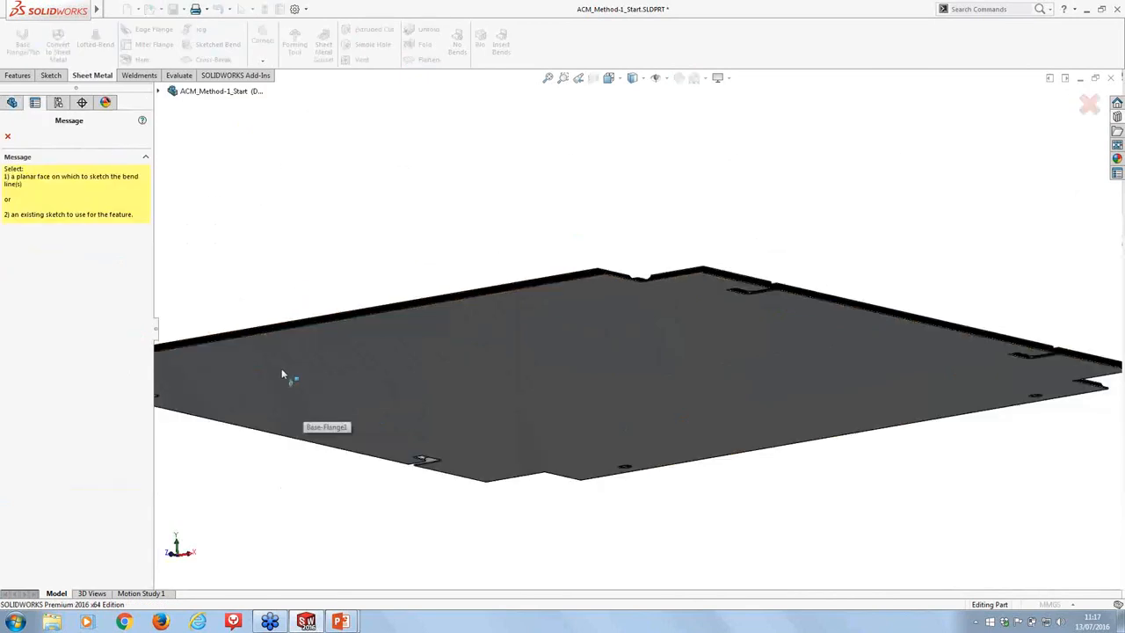
{"action": "left_click", "coordinate": [159, 91]}
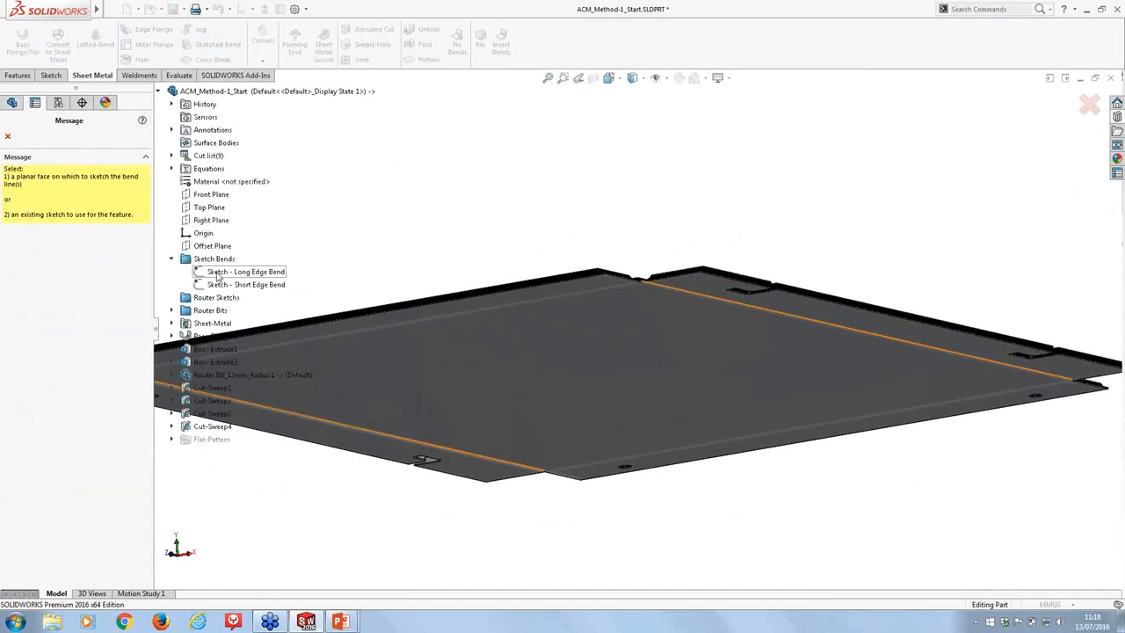
{"action": "left_click", "coordinate": [217, 274]}
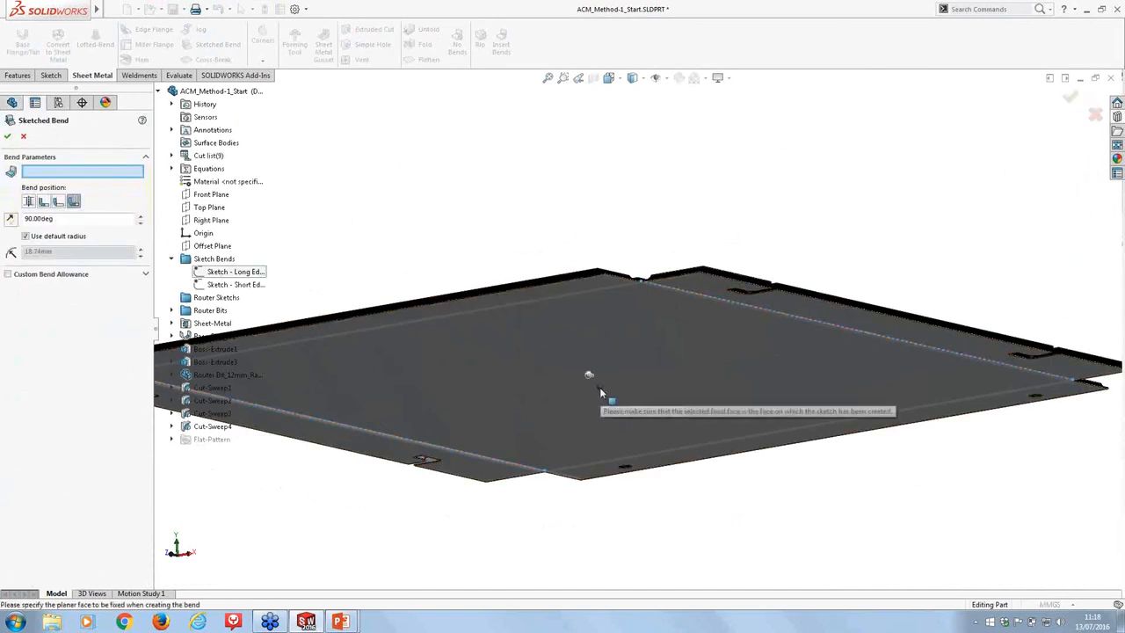
{"action": "left_click", "coordinate": [8, 138]}
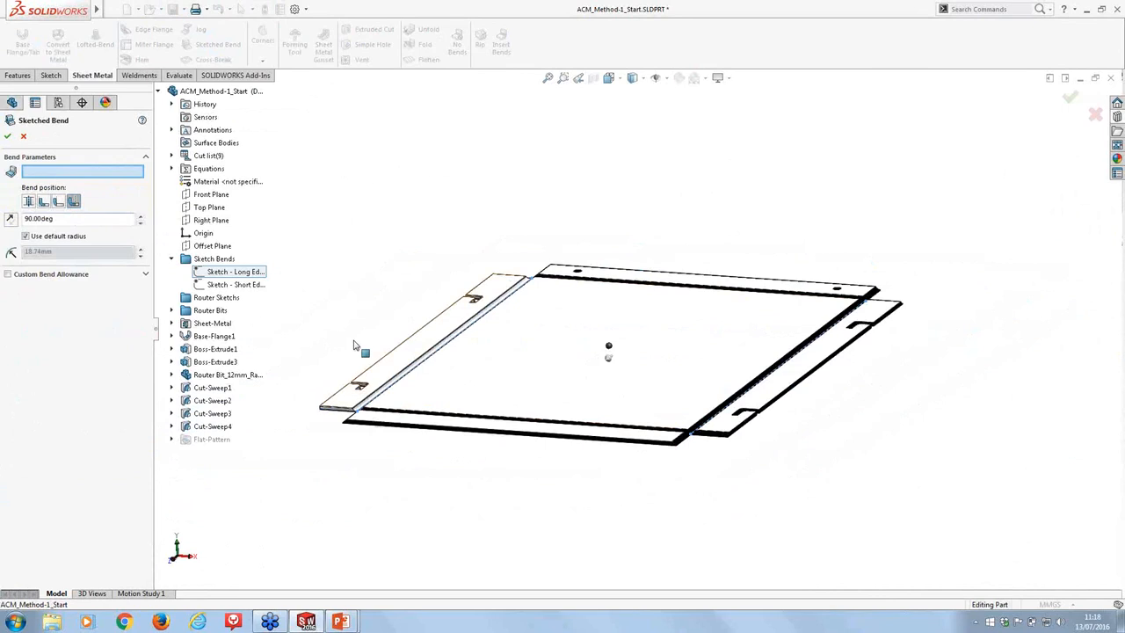
Try the long-edge Sketched Bend with a custom 0.50 mm bend radius instead of the default radius
{"action": "left_click", "coordinate": [33, 238]}
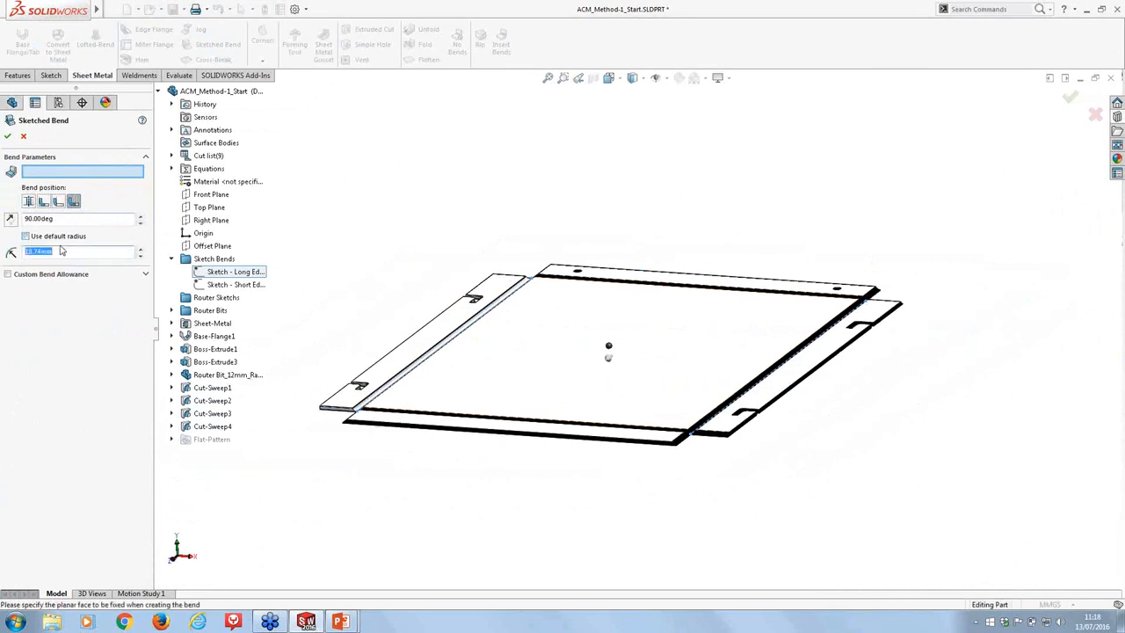
{"action": "type", "text": "0.50mm"}
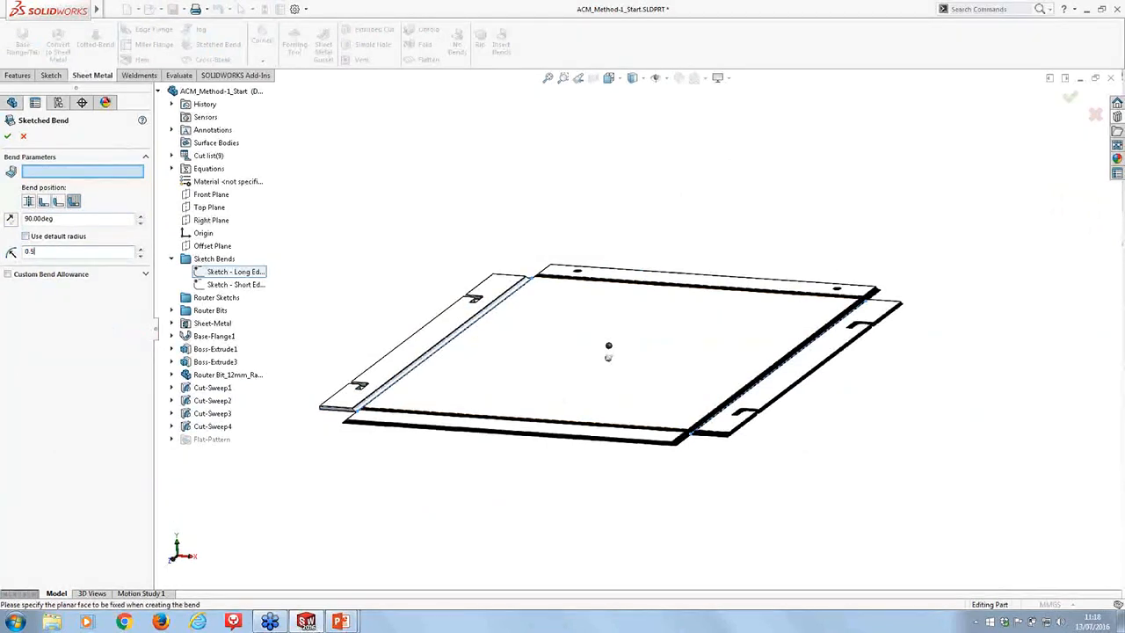
{"action": "left_click", "coordinate": [8, 135]}
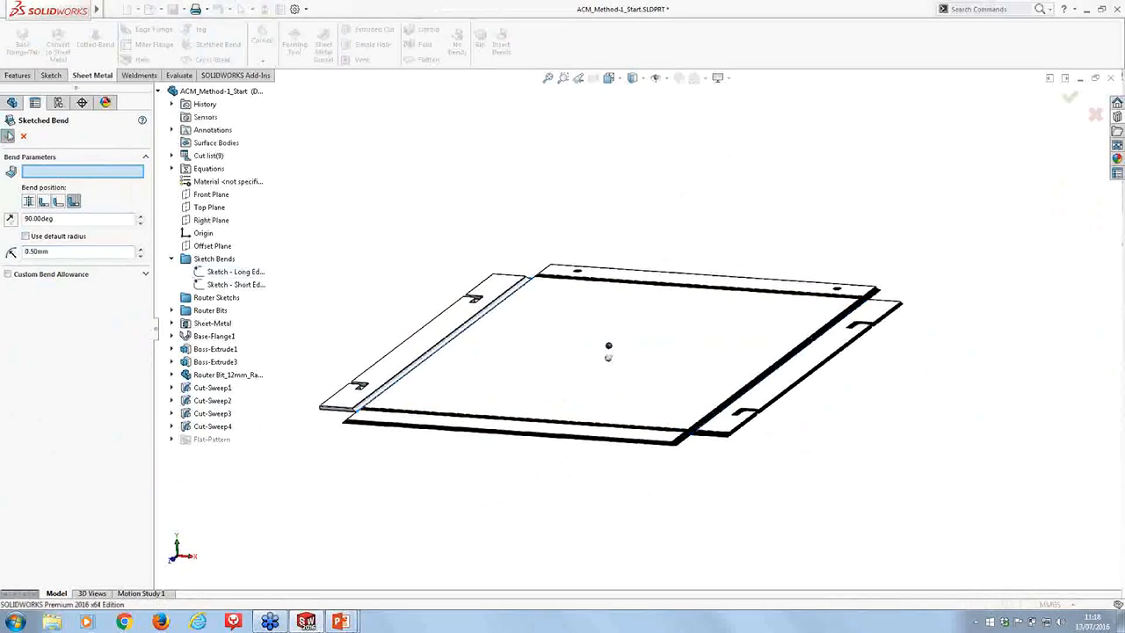
{"action": "middle_click_drag", "start_coordinate": [341, 493], "coordinate": [343, 396]}
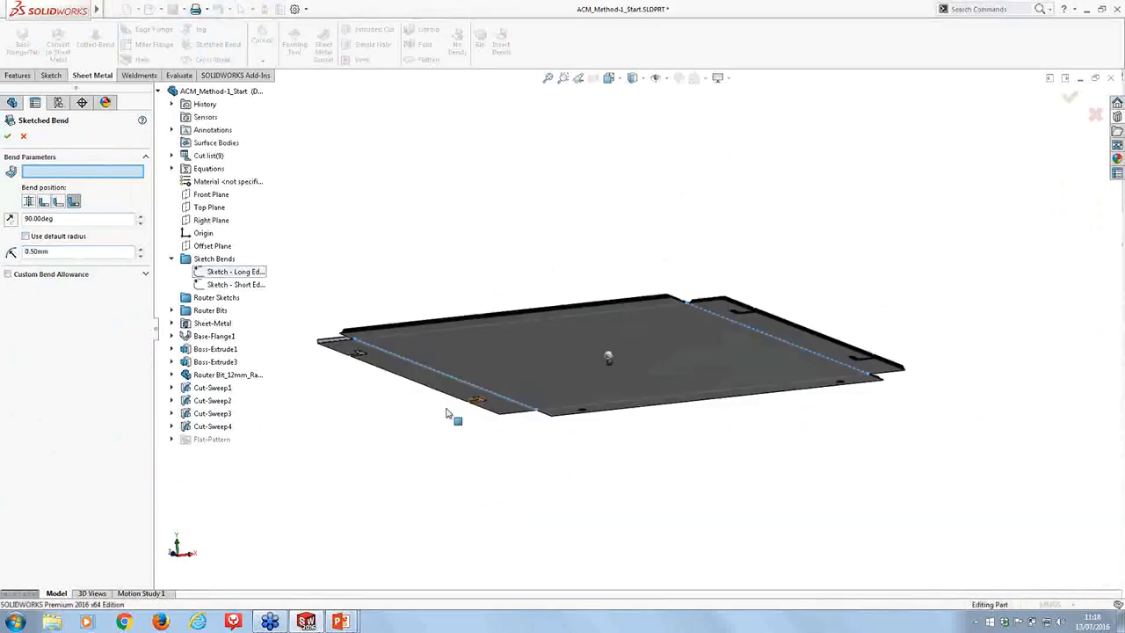
{"action": "left_click", "coordinate": [8, 135]}
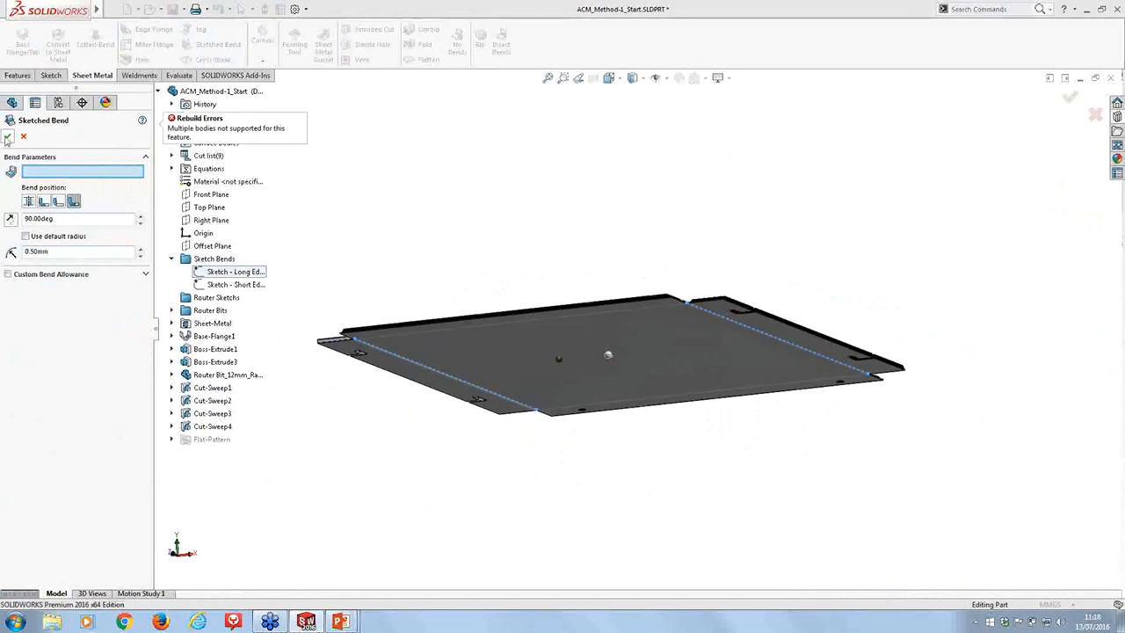
{"action": "left_click", "coordinate": [23, 136]}
{"action": "left_click", "coordinate": [429, 296]}
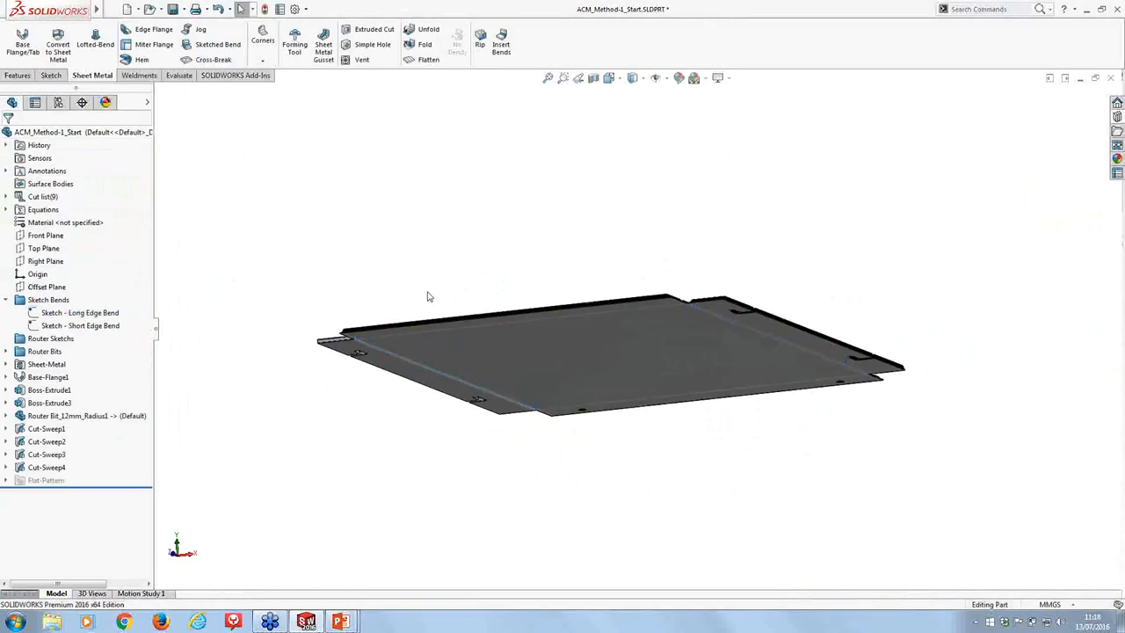
Retry the 90-degree Sketched Bend from Sketch - Long Edge Bend with a 0.50 mm radius, picking the panel's underside as the fixed face
{"action": "scroll", "coordinate": [435, 360], "scroll_direction": "down", "scroll_amount": 10}
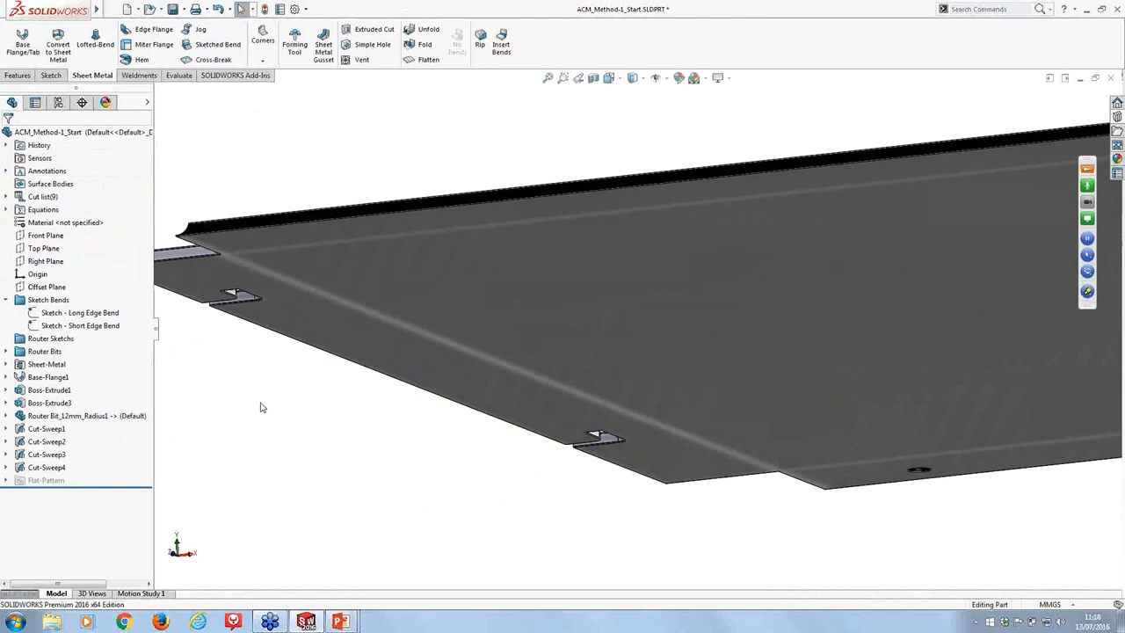
{"action": "scroll", "coordinate": [281, 189], "scroll_direction": "up", "scroll_amount": 3}
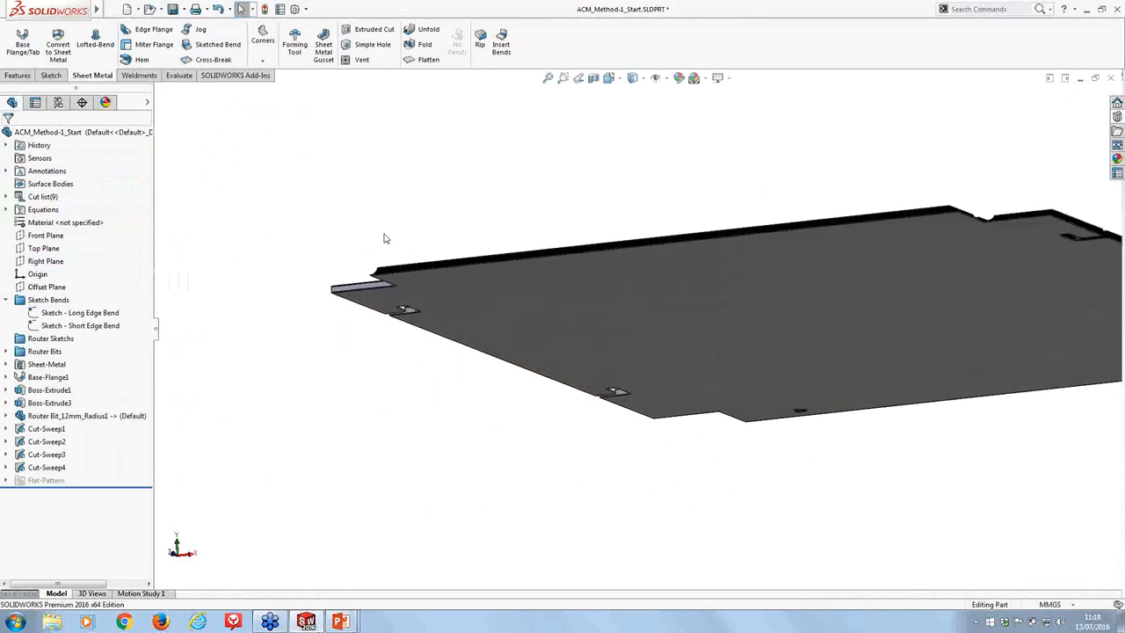
{"action": "scroll", "coordinate": [404, 251], "scroll_direction": "down", "scroll_amount": 6}
{"action": "middle_click_drag", "start_coordinate": [434, 284], "coordinate": [449, 314]}
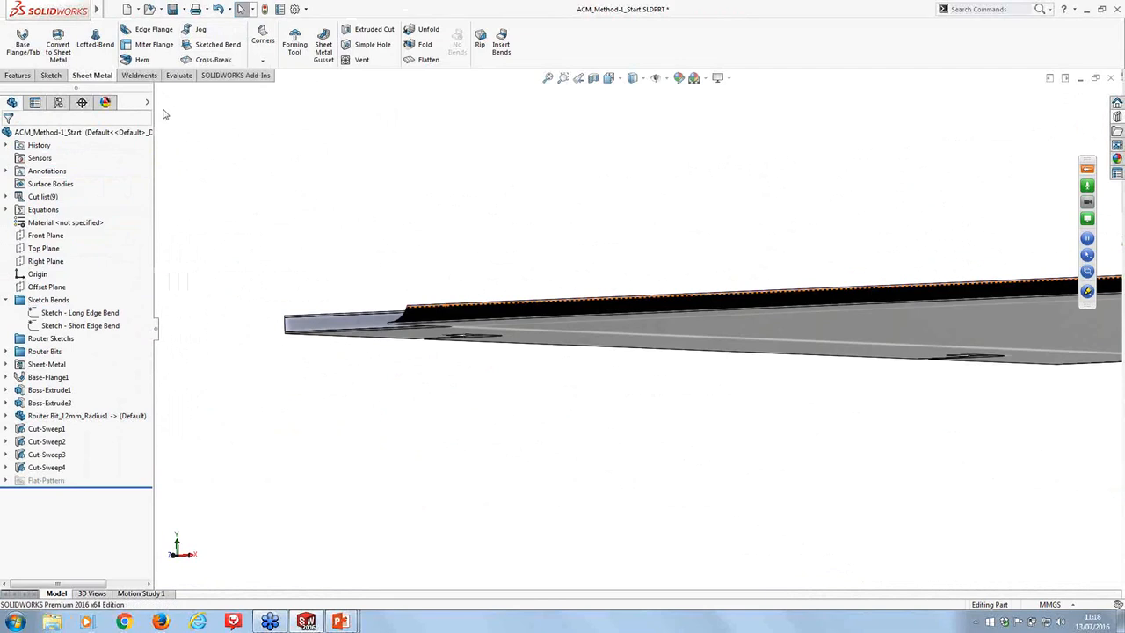
{"action": "left_click", "coordinate": [226, 47]}
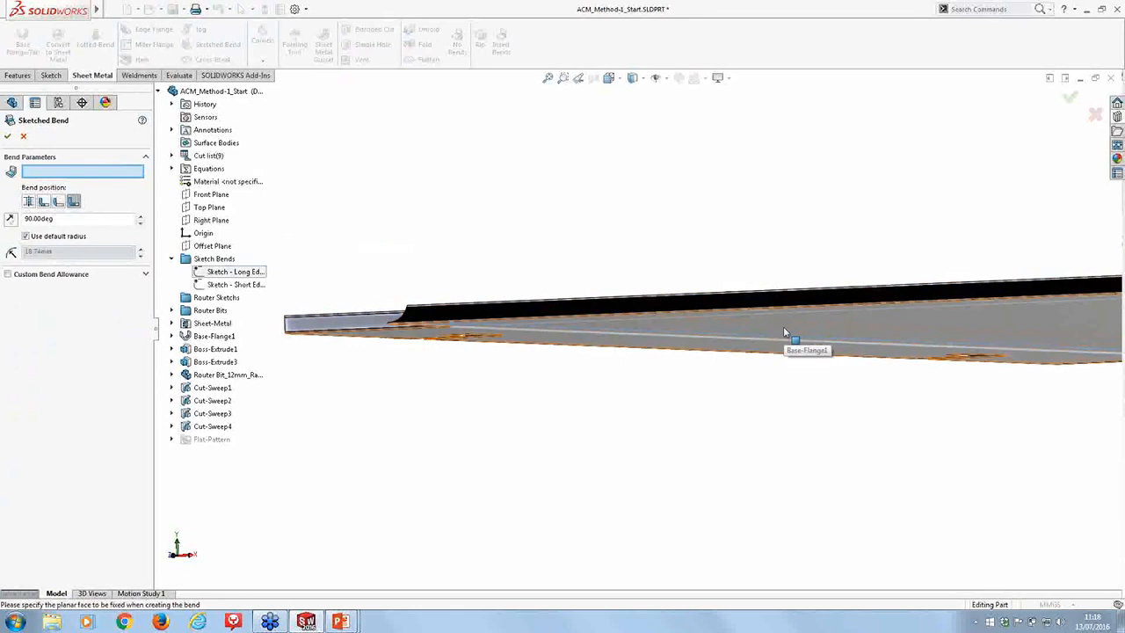
{"action": "middle_click_drag", "start_coordinate": [792, 345], "coordinate": [920, 321]}
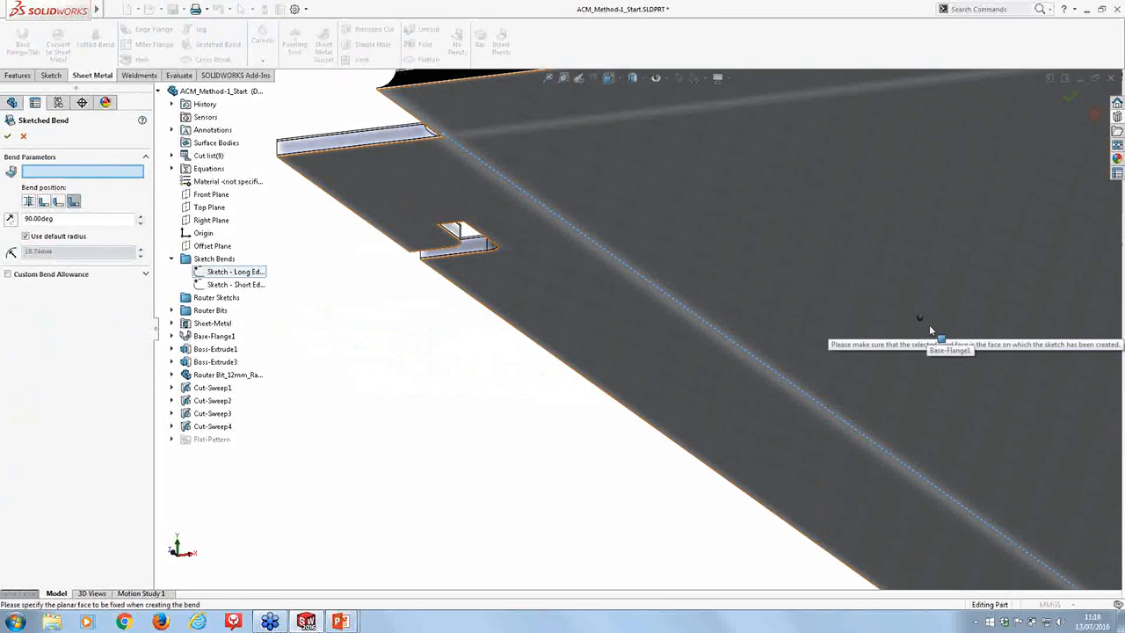
{"action": "left_click", "coordinate": [930, 322]}
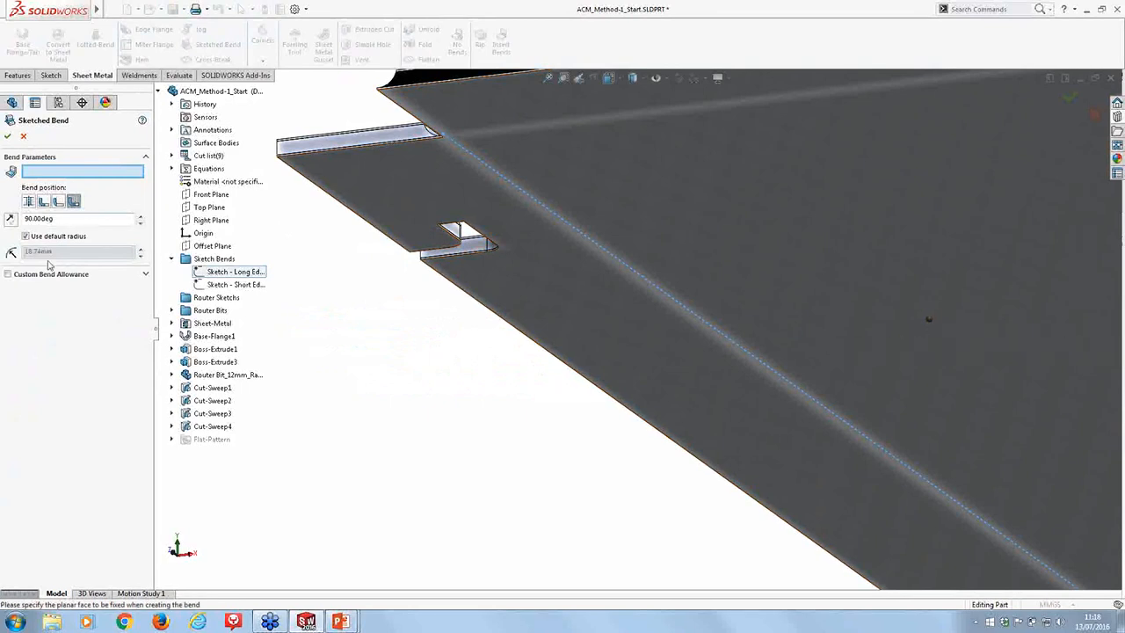
{"action": "left_click", "coordinate": [26, 236]}
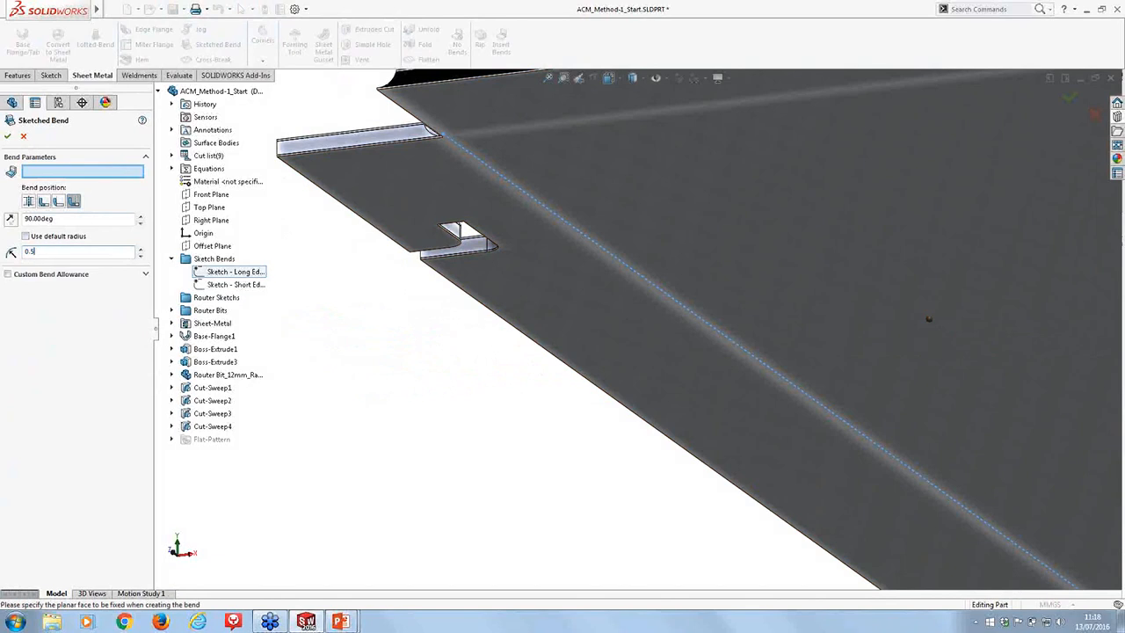
{"action": "left_click", "coordinate": [8, 137]}
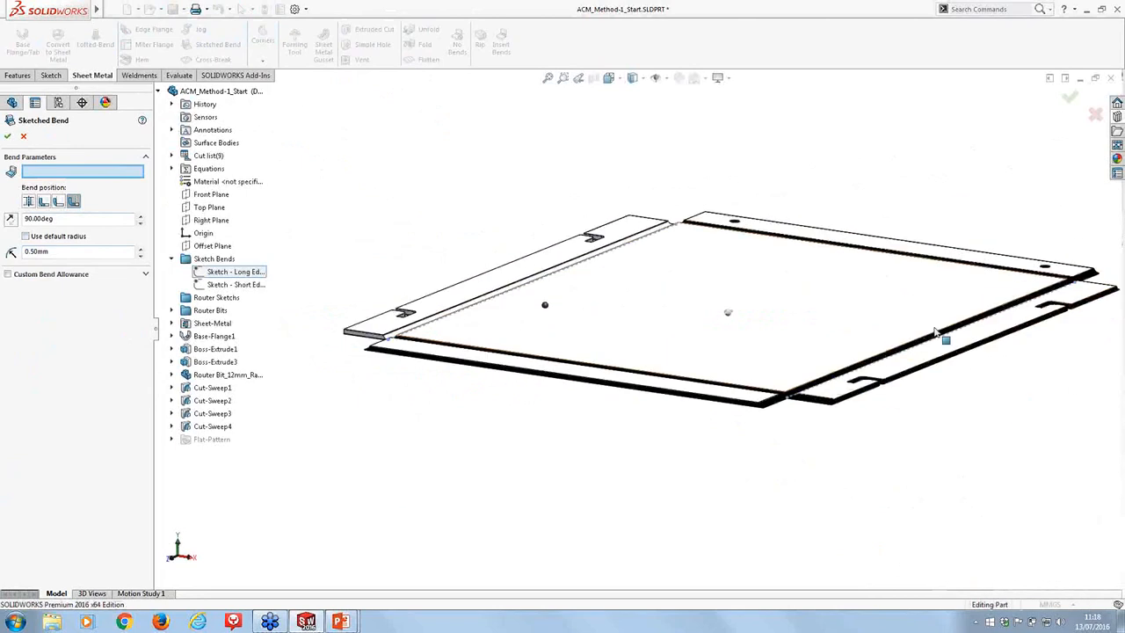
{"action": "left_click", "coordinate": [24, 137]}
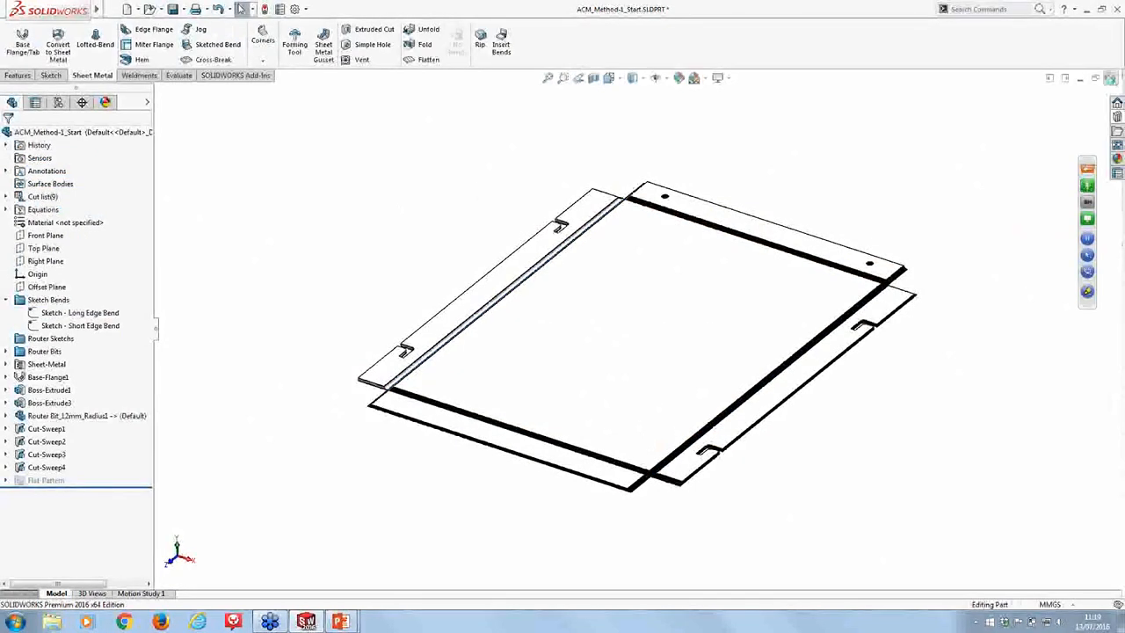
Close the current part and open ACM_Method-1_Finished.SLDPRT from the 2-Method 1 folder
{"action": "left_click", "coordinate": [1112, 77]}
{"action": "left_click", "coordinate": [550, 330]}
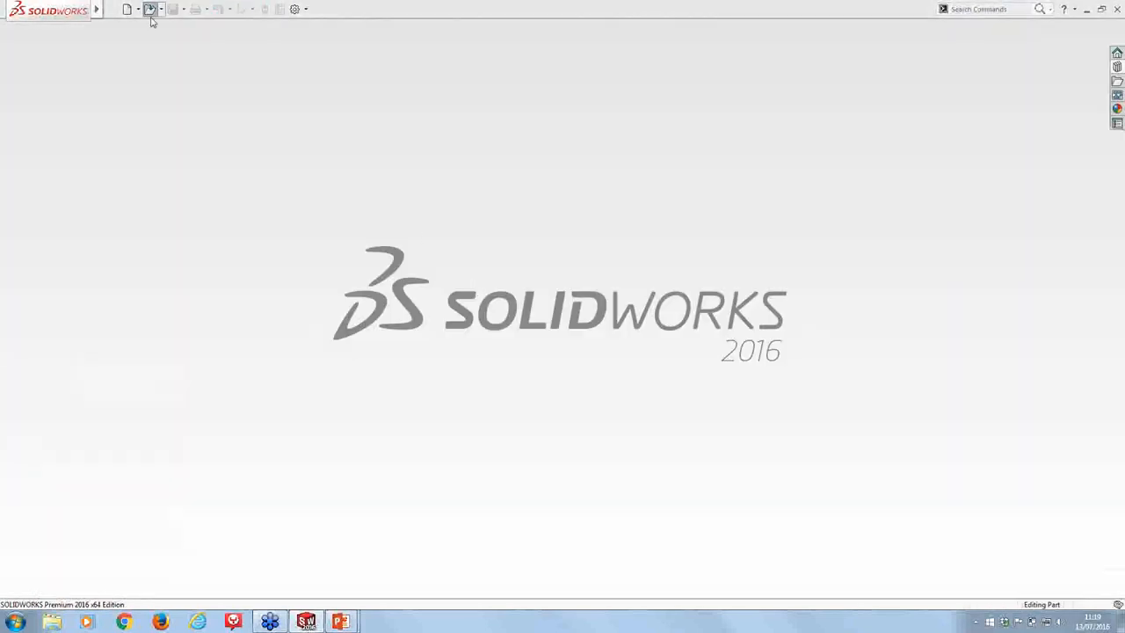
{"action": "left_click", "coordinate": [149, 10]}
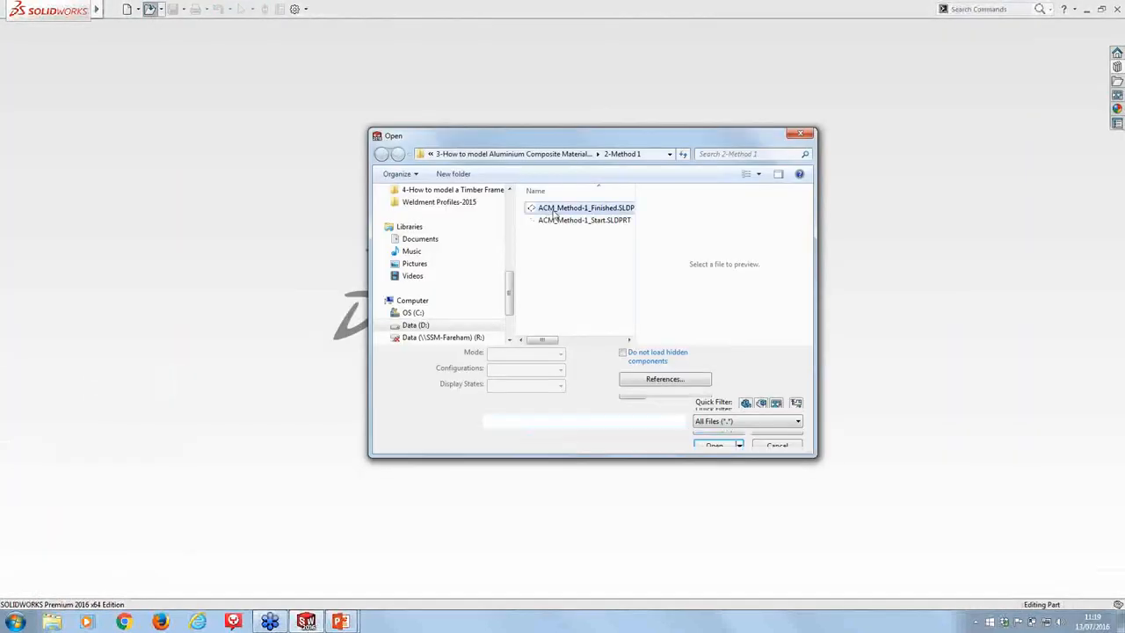
{"action": "left_click", "coordinate": [580, 208]}
{"action": "left_click", "coordinate": [713, 427]}
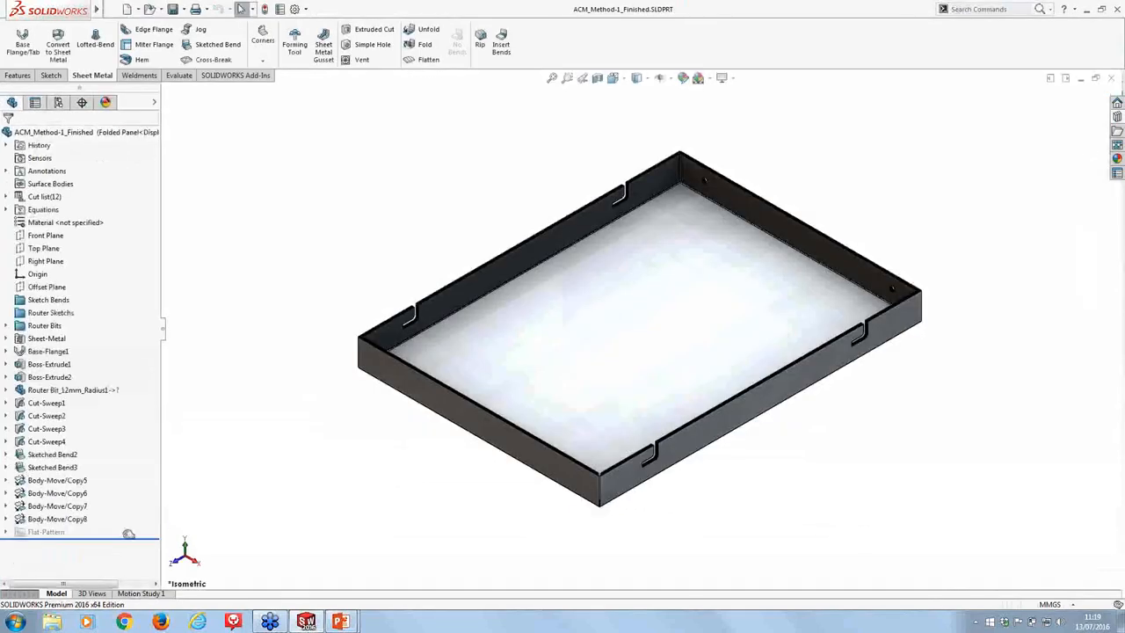
Roll the feature history back to just after Cut-Sweep4, and forward again past Sketched Bend2
{"action": "left_click_drag", "start_coordinate": [130, 536], "coordinate": [113, 445]}
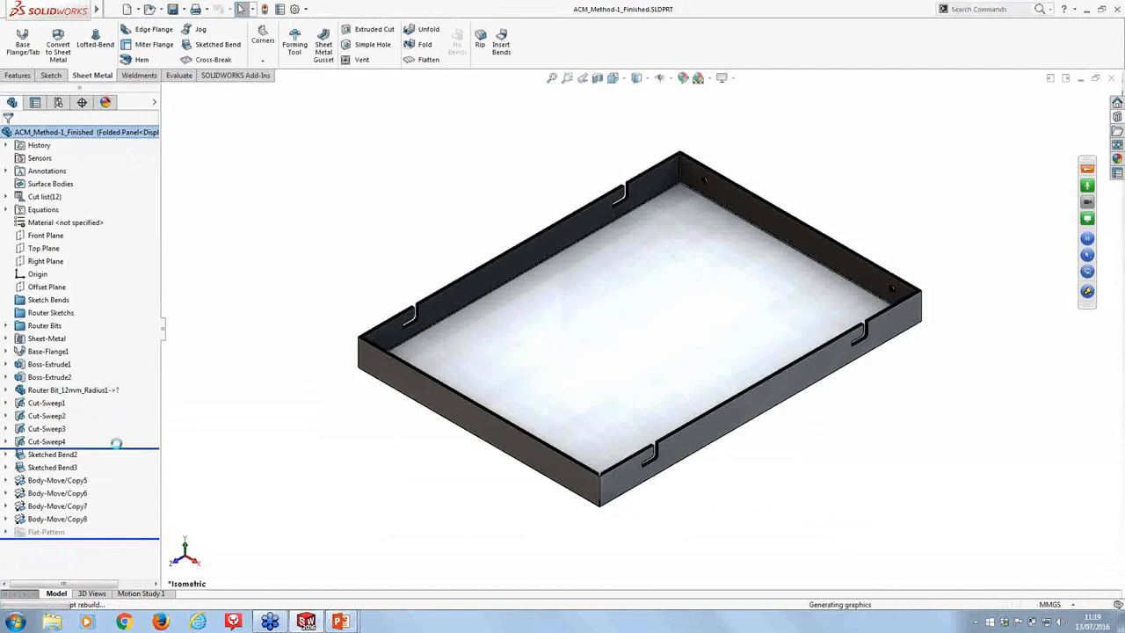
{"action": "scroll", "coordinate": [334, 417], "scroll_direction": "down", "scroll_amount": 5}
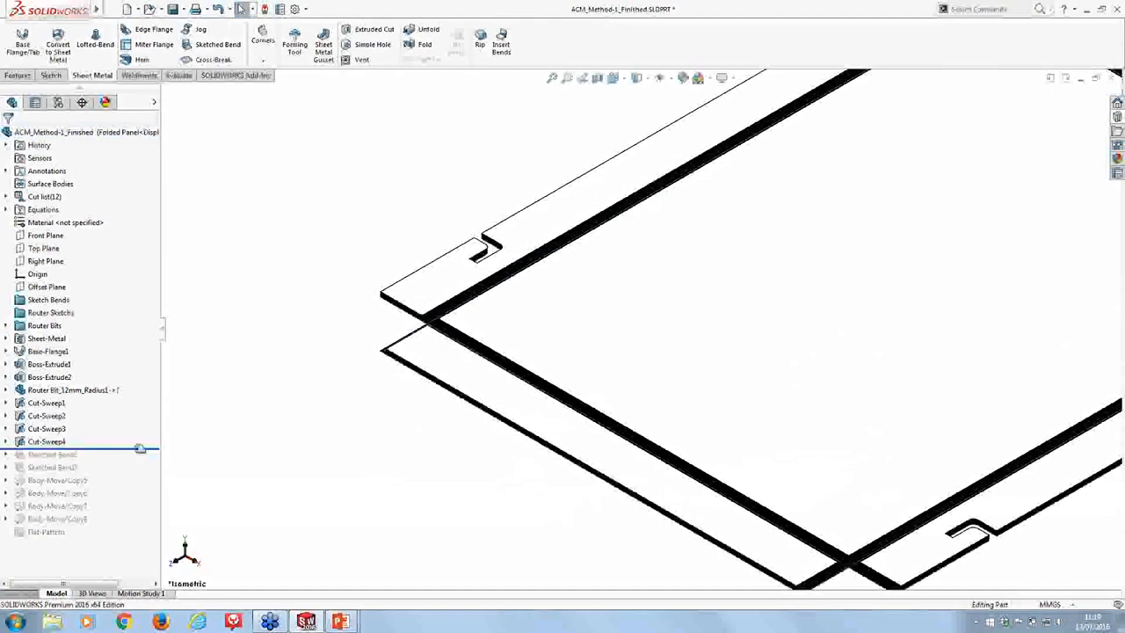
{"action": "left_click_drag", "start_coordinate": [137, 452], "coordinate": [138, 457]}
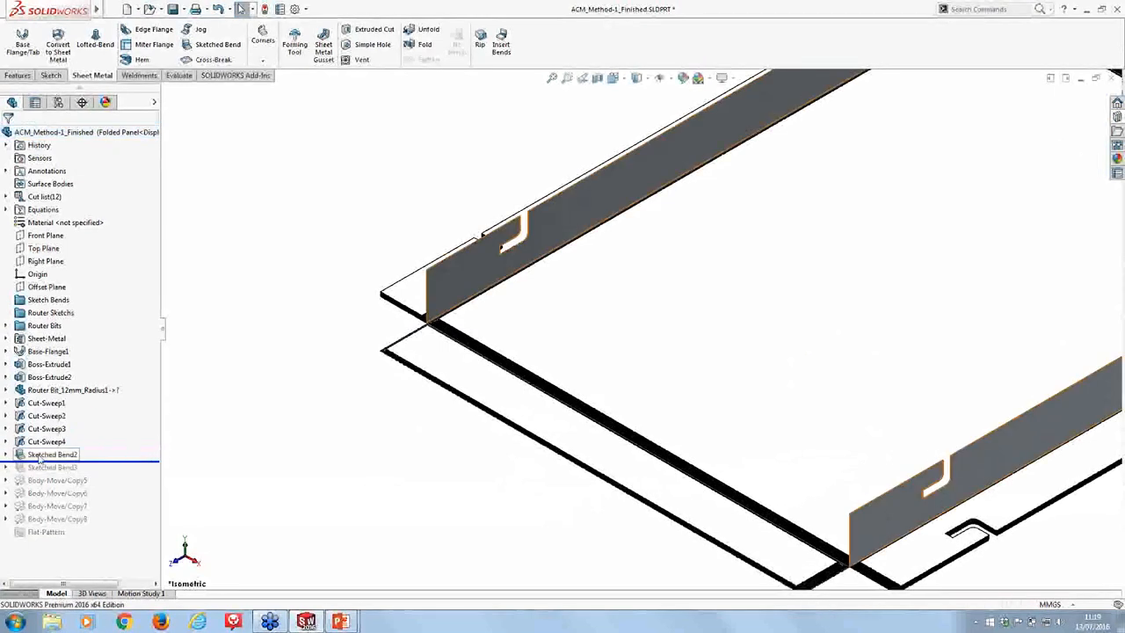
Examine the skin folded by Sketched Bend2 and its bend line at the routed corner, close up and from the side
{"action": "middle_click_drag", "start_coordinate": [420, 347], "coordinate": [427, 301]}
{"action": "scroll", "coordinate": [427, 301], "scroll_direction": "down", "scroll_amount": 6}
{"action": "middle_click_drag", "start_coordinate": [479, 396], "coordinate": [592, 399]}
{"action": "scroll", "coordinate": [460, 401], "scroll_direction": "down", "scroll_amount": 6}
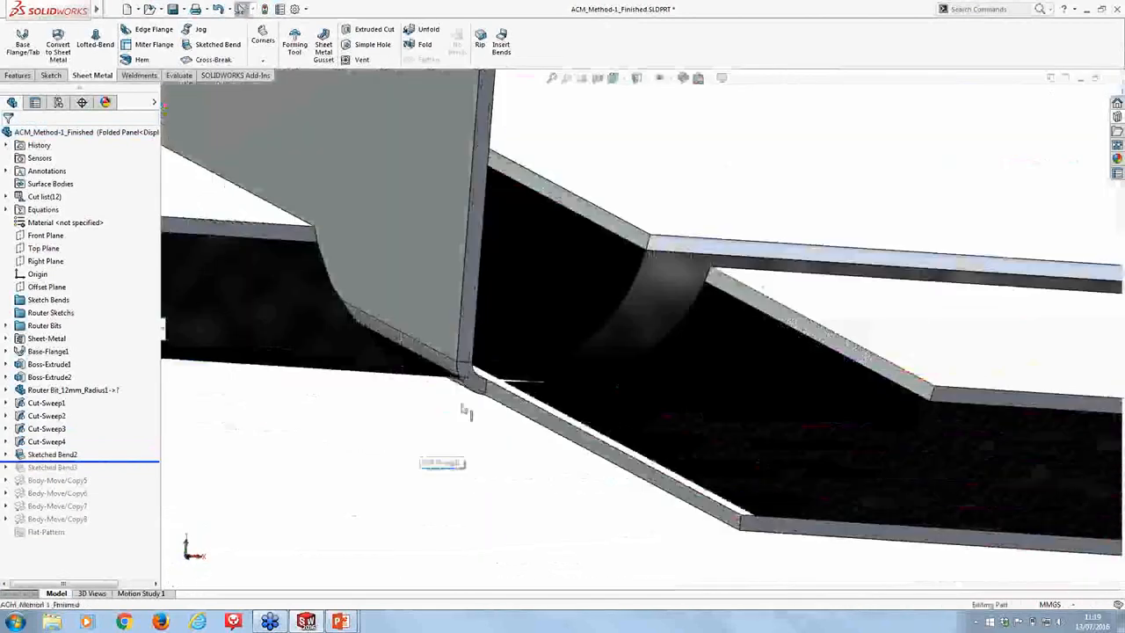
{"action": "middle_click_drag", "start_coordinate": [449, 401], "coordinate": [628, 383]}
{"action": "scroll", "coordinate": [459, 408], "scroll_direction": "up", "scroll_amount": 3}
{"action": "scroll", "coordinate": [460, 405], "scroll_direction": "up", "scroll_amount": 3}
{"action": "scroll", "coordinate": [628, 382], "scroll_direction": "up", "scroll_amount": 3}
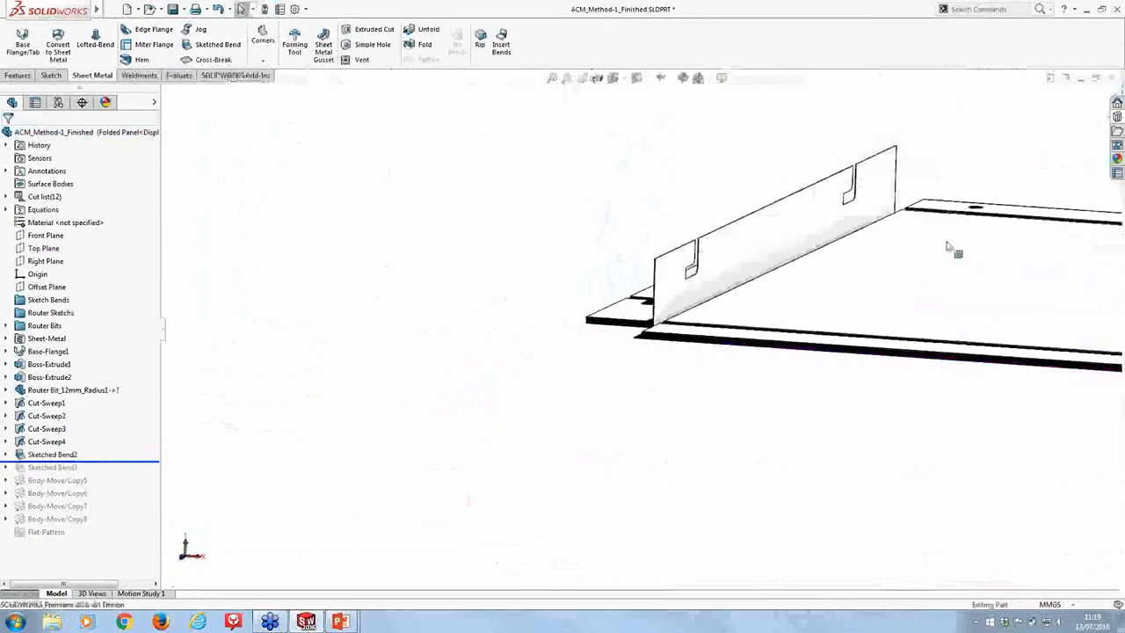
Roll the feature history forward past Sketched Bend3 and examine the folded skin against the layers still lying flat
{"action": "left_click_drag", "start_coordinate": [138, 461], "coordinate": [134, 474]}
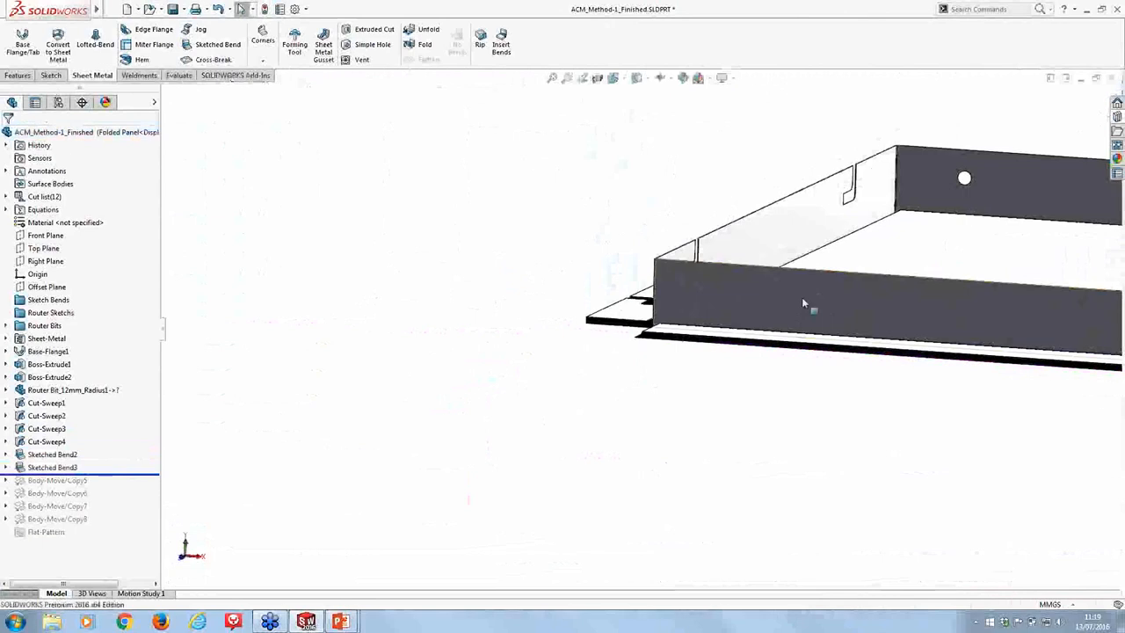
{"action": "middle_click_drag", "start_coordinate": [806, 304], "coordinate": [783, 304]}
{"action": "scroll", "coordinate": [786, 317], "scroll_direction": "up", "scroll_amount": 3}
{"action": "scroll", "coordinate": [785, 319], "scroll_direction": "down", "scroll_amount": 4}
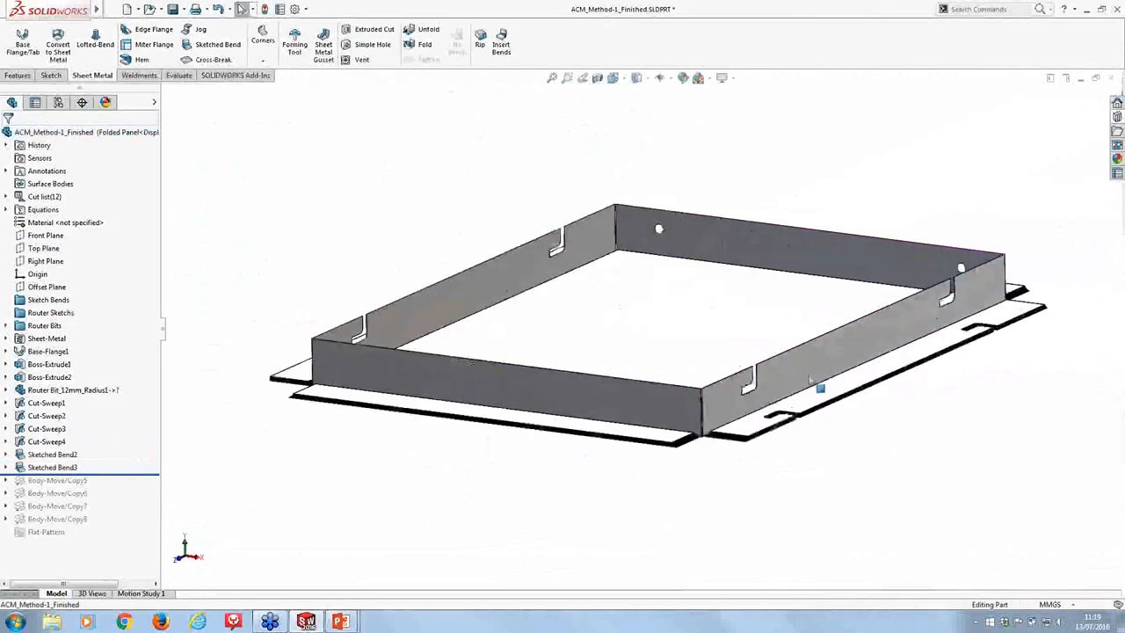
{"action": "scroll", "coordinate": [803, 390], "scroll_direction": "down", "scroll_amount": 3}
{"action": "scroll", "coordinate": [802, 389], "scroll_direction": "up", "scroll_amount": 2}
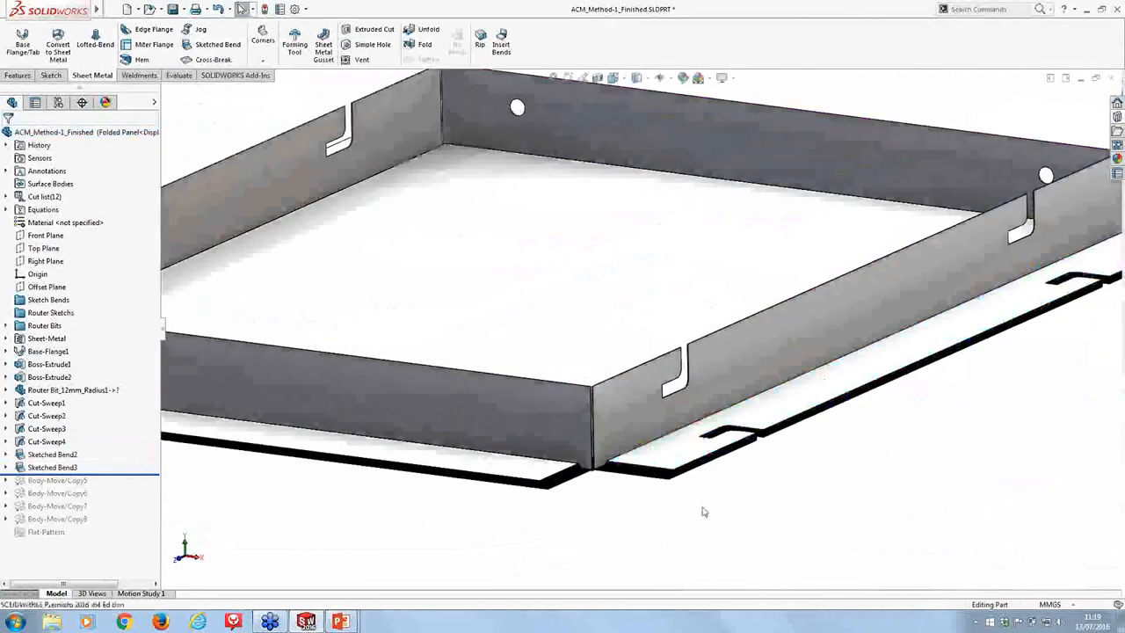
{"action": "scroll", "coordinate": [701, 510], "scroll_direction": "up", "scroll_amount": 3}
{"action": "scroll", "coordinate": [531, 272], "scroll_direction": "down", "scroll_amount": 3}
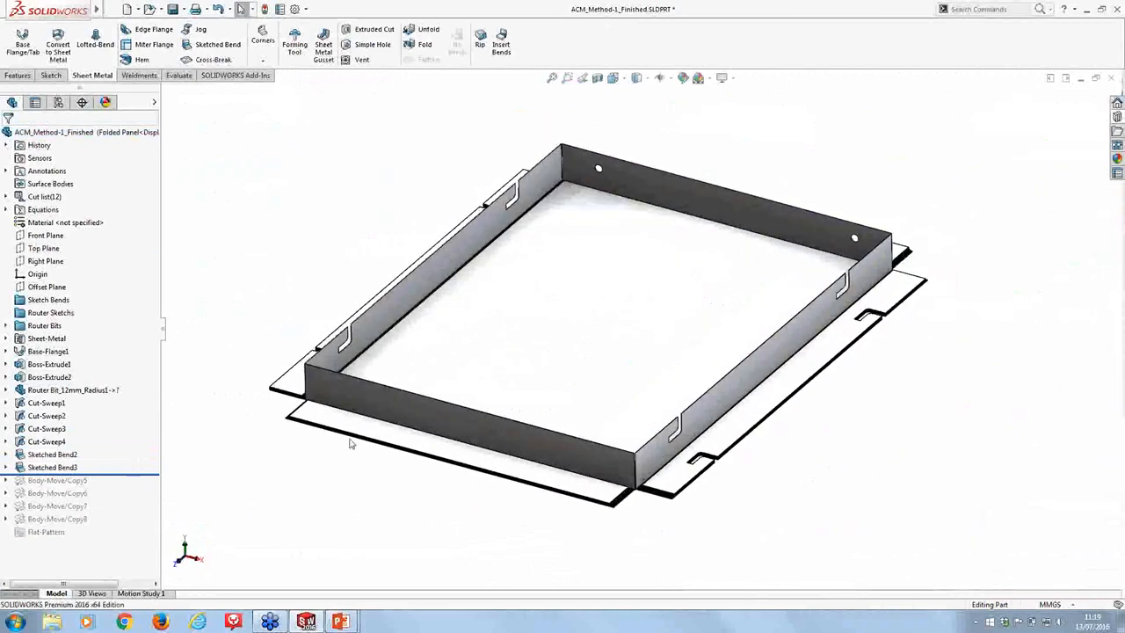
{"action": "scroll", "coordinate": [327, 407], "scroll_direction": "down", "scroll_amount": 4}
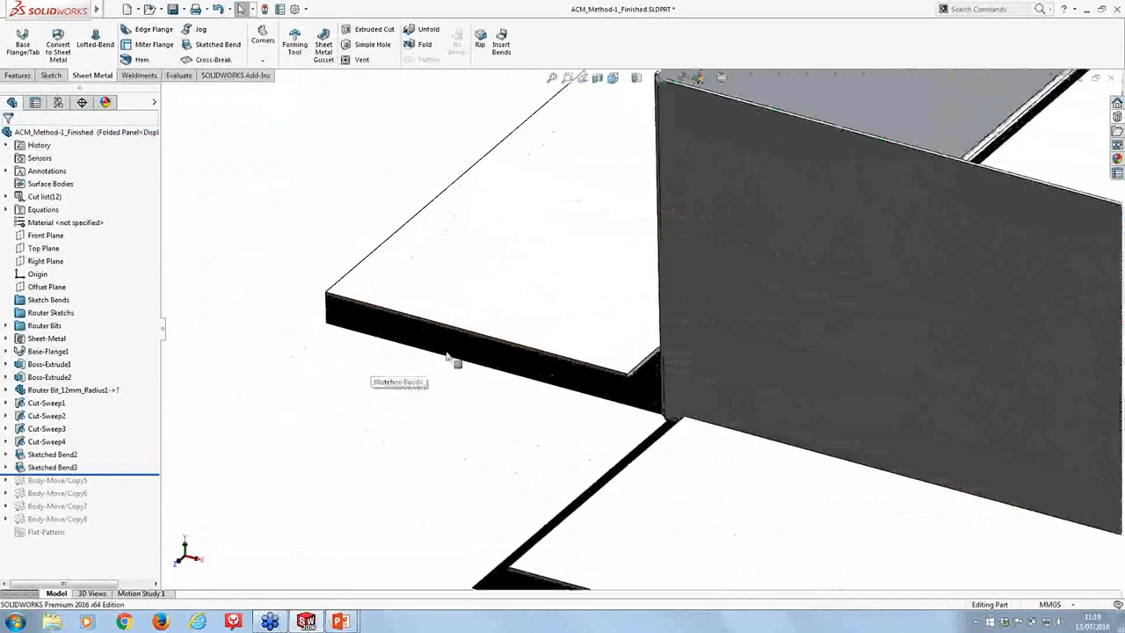
{"action": "scroll", "coordinate": [444, 370], "scroll_direction": "up", "scroll_amount": 5}
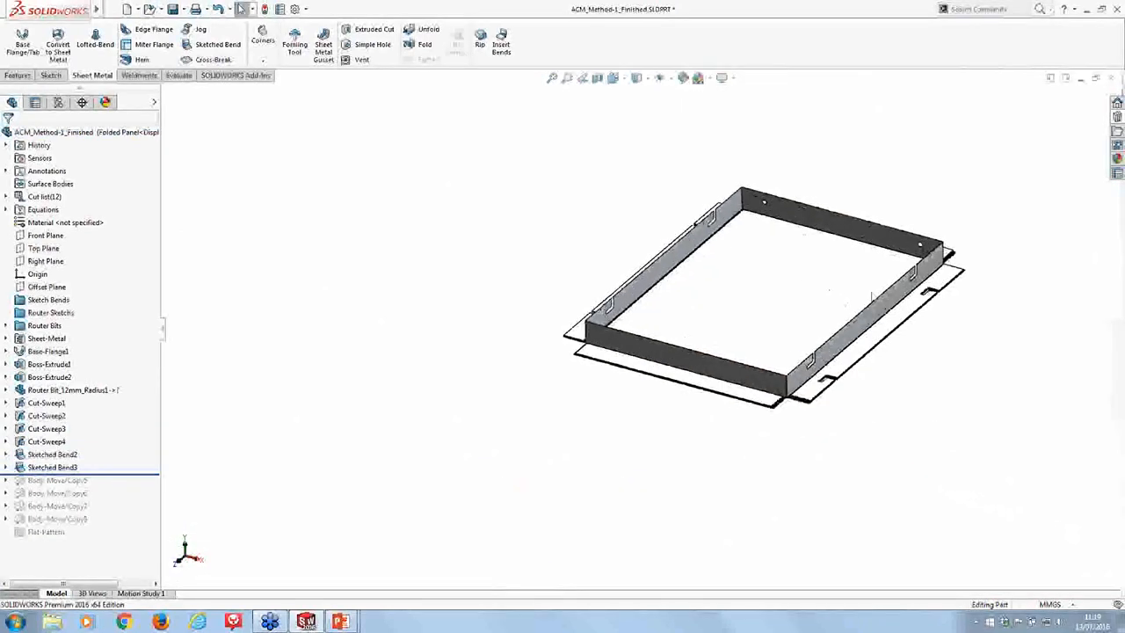
{"action": "scroll", "coordinate": [921, 281], "scroll_direction": "down", "scroll_amount": 2}
Roll forward past Body-Move/Copy5, open its definition to review the moved bodies and mates, and inspect the repositioned layers at the corner
{"action": "mouse_move", "coordinate": [125, 473]}
{"action": "left_mouse_down"}
{"action": "mouse_move", "coordinate": [119, 525]}
{"action": "mouse_move", "coordinate": [105, 501]}
{"action": "mouse_move", "coordinate": [68, 487]}
{"action": "left_mouse_up"}
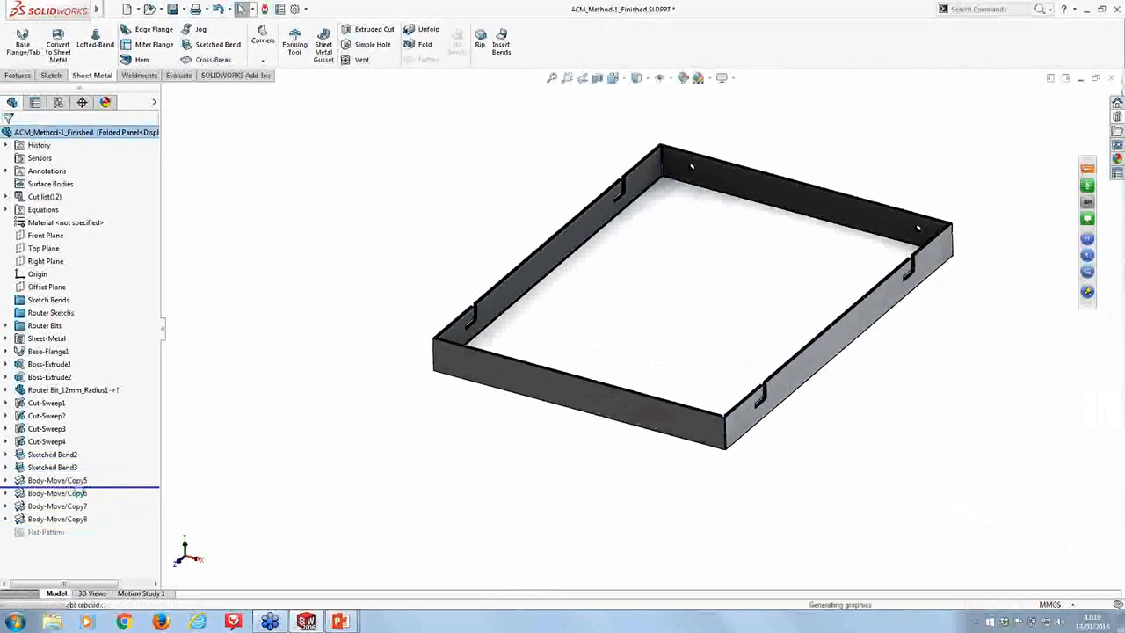
{"action": "left_click", "coordinate": [58, 480]}
{"action": "left_click", "coordinate": [84, 446]}
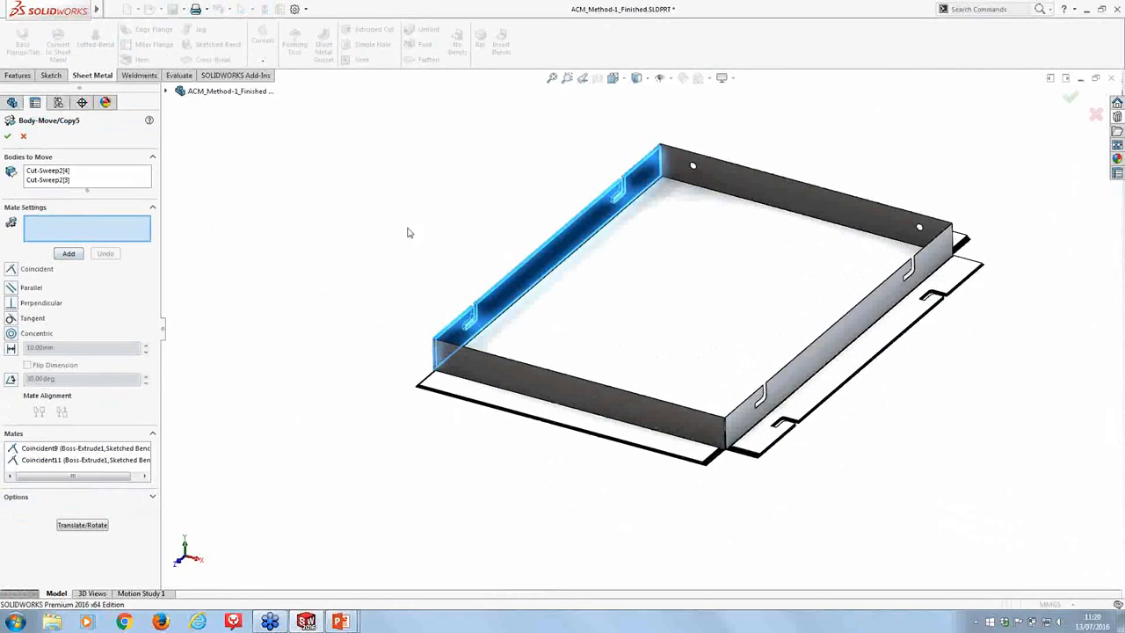
{"action": "scroll", "coordinate": [656, 170], "scroll_direction": "down", "scroll_amount": 2}
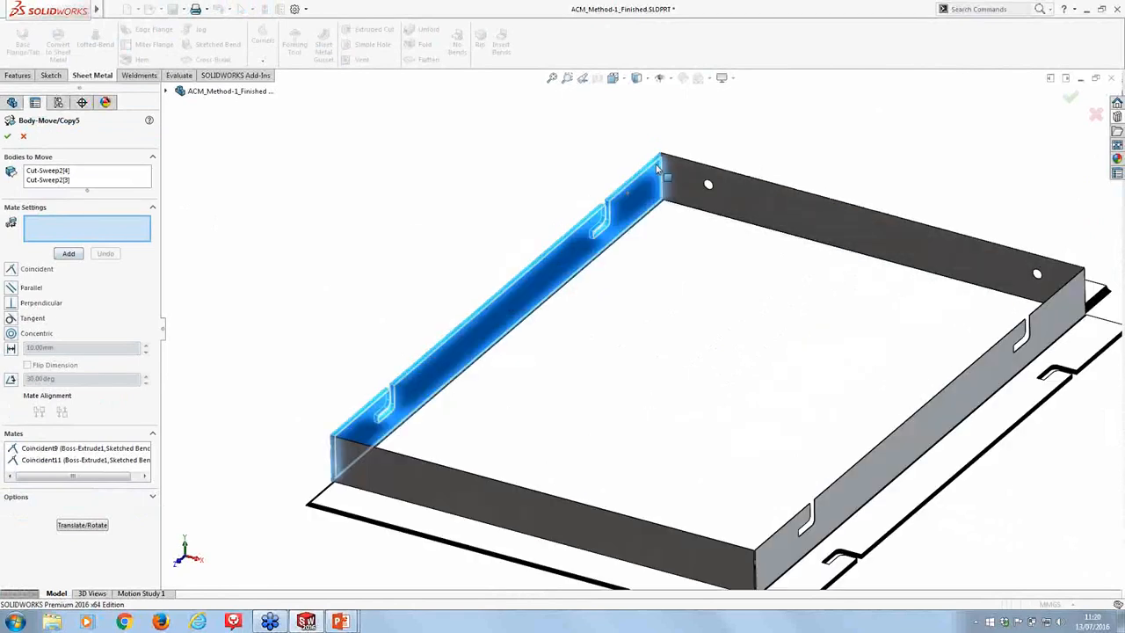
{"action": "scroll", "coordinate": [657, 169], "scroll_direction": "down", "scroll_amount": 3}
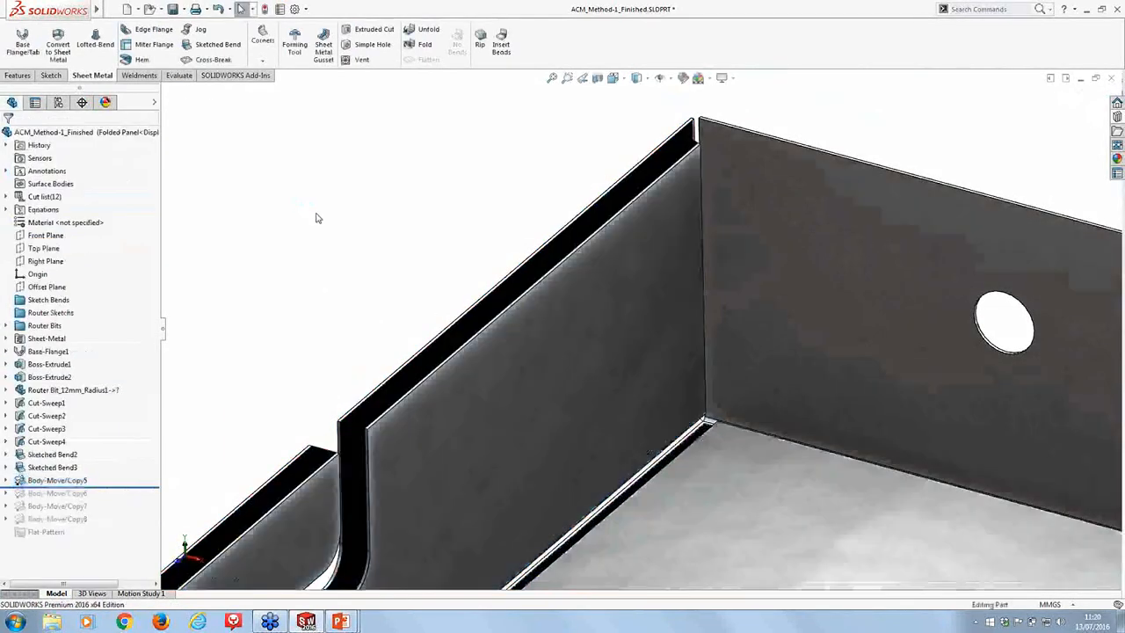
{"action": "scroll", "coordinate": [364, 304], "scroll_direction": "up", "scroll_amount": 3}
{"action": "scroll", "coordinate": [367, 452], "scroll_direction": "up", "scroll_amount": 5}
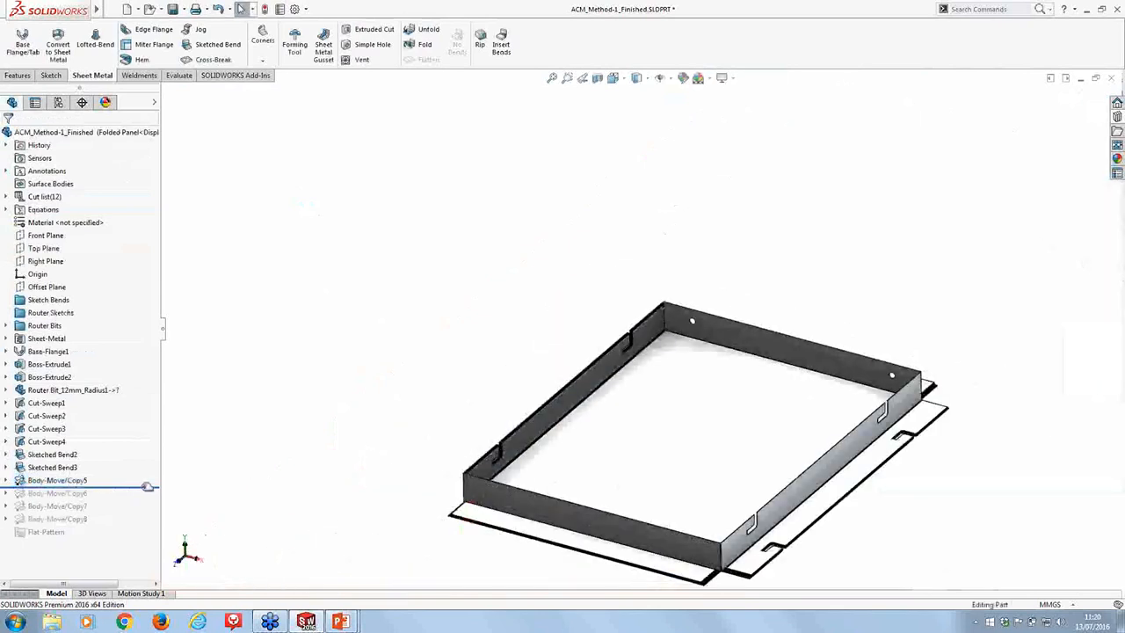
Roll the feature history forward past Body-Move/Copy8 to show the fully folded panel
{"action": "left_click_drag", "start_coordinate": [150, 486], "coordinate": [146, 540]}
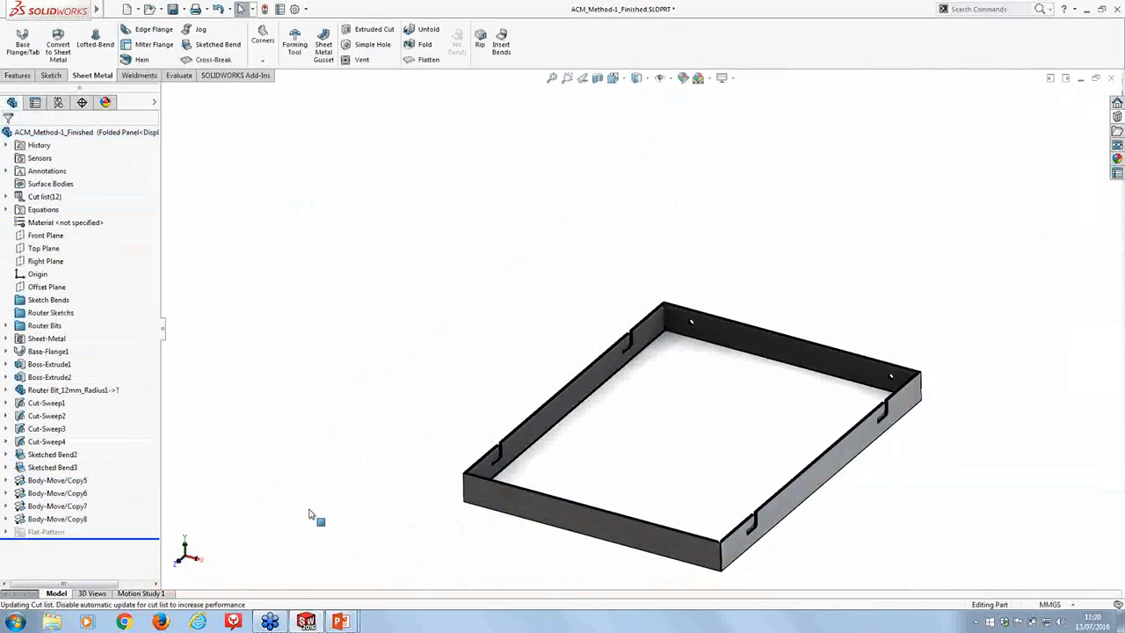
{"action": "middle_click_drag", "start_coordinate": [837, 541], "coordinate": [804, 515], "text": "ctrl"}
{"action": "scroll", "coordinate": [803, 516], "scroll_direction": "down", "scroll_amount": 1}
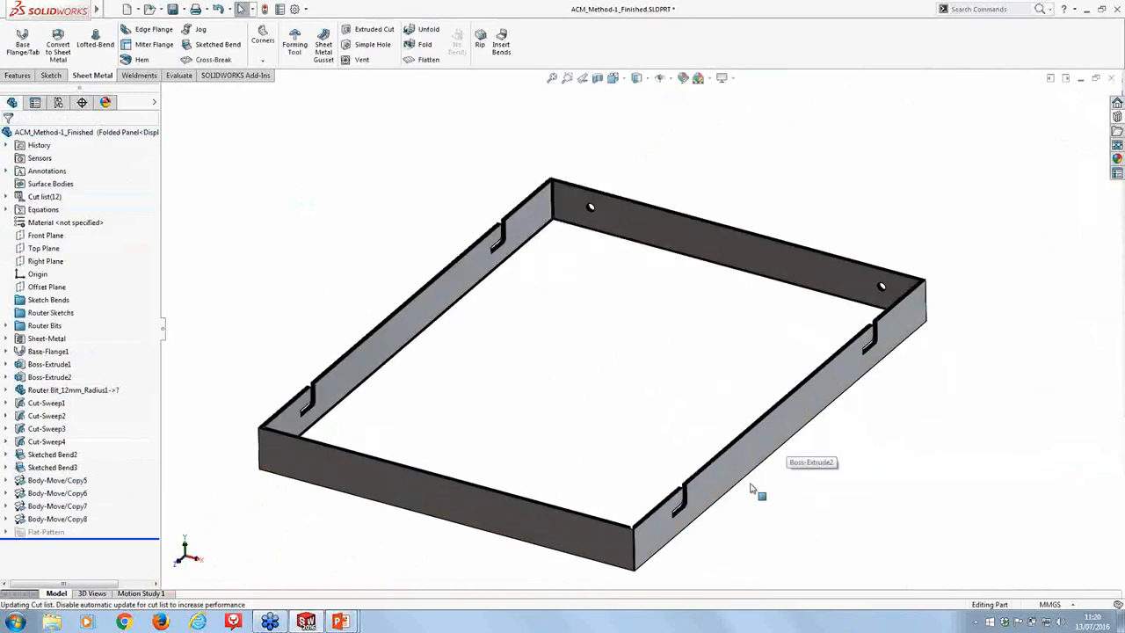
Activate the Flat Panel configuration to view the unfolded part, and switch back to Folded Panel
{"action": "left_click", "coordinate": [58, 102]}
{"action": "double_click", "coordinate": [70, 144]}
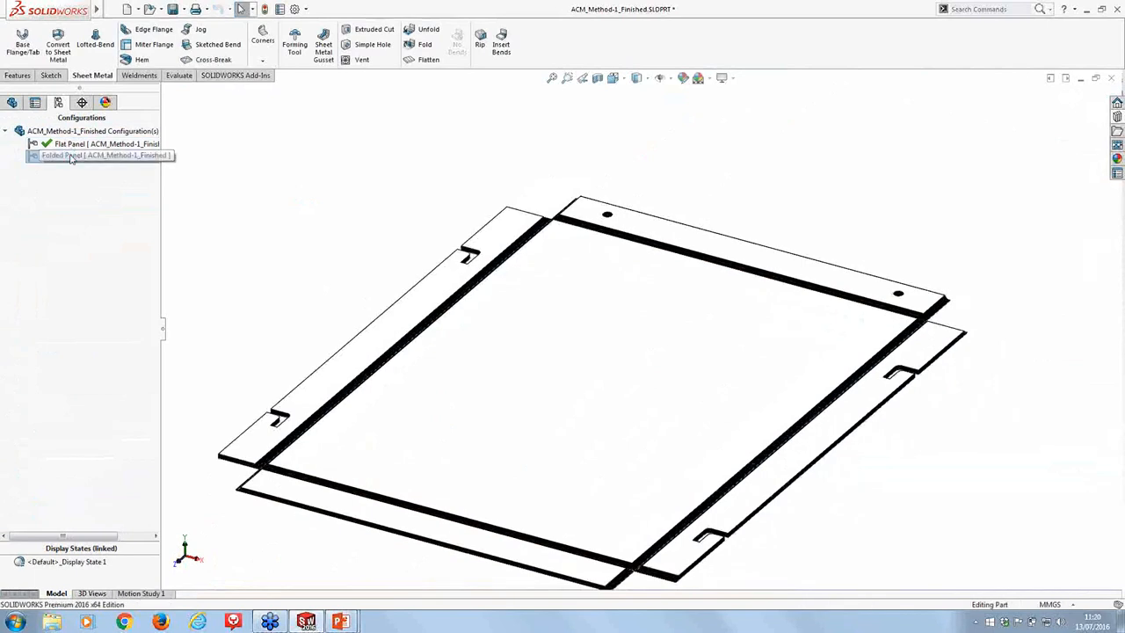
{"action": "double_click", "coordinate": [72, 156]}
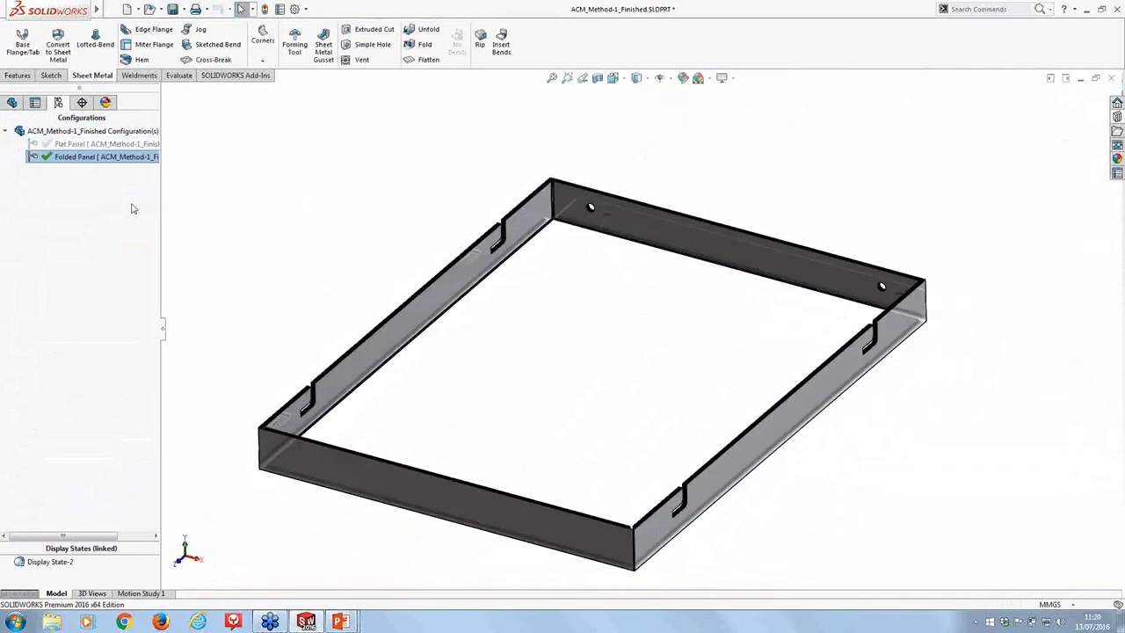
Examine how the skins and core layers meet at the folded panel's corner from several angles
{"action": "middle_click_drag", "start_coordinate": [310, 344], "coordinate": [547, 431]}
{"action": "scroll", "coordinate": [547, 430], "scroll_direction": "down", "scroll_amount": 4}
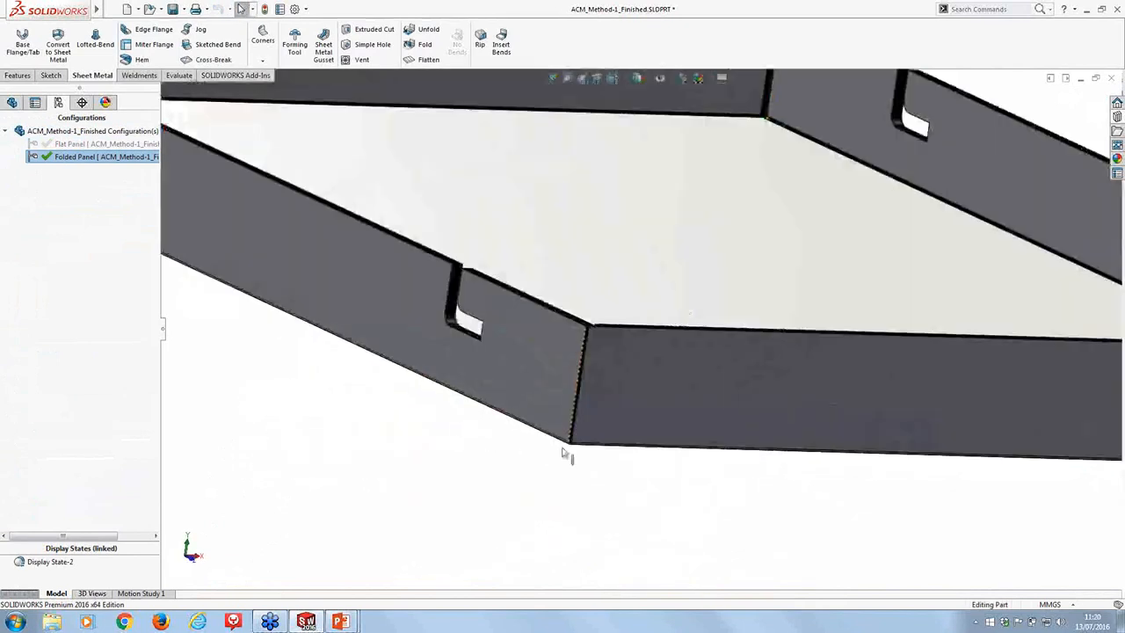
{"action": "scroll", "coordinate": [621, 414], "scroll_direction": "up", "scroll_amount": 6}
{"action": "middle_click_drag", "start_coordinate": [626, 355], "coordinate": [610, 434]}
{"action": "scroll", "coordinate": [627, 435], "scroll_direction": "down", "scroll_amount": 3}
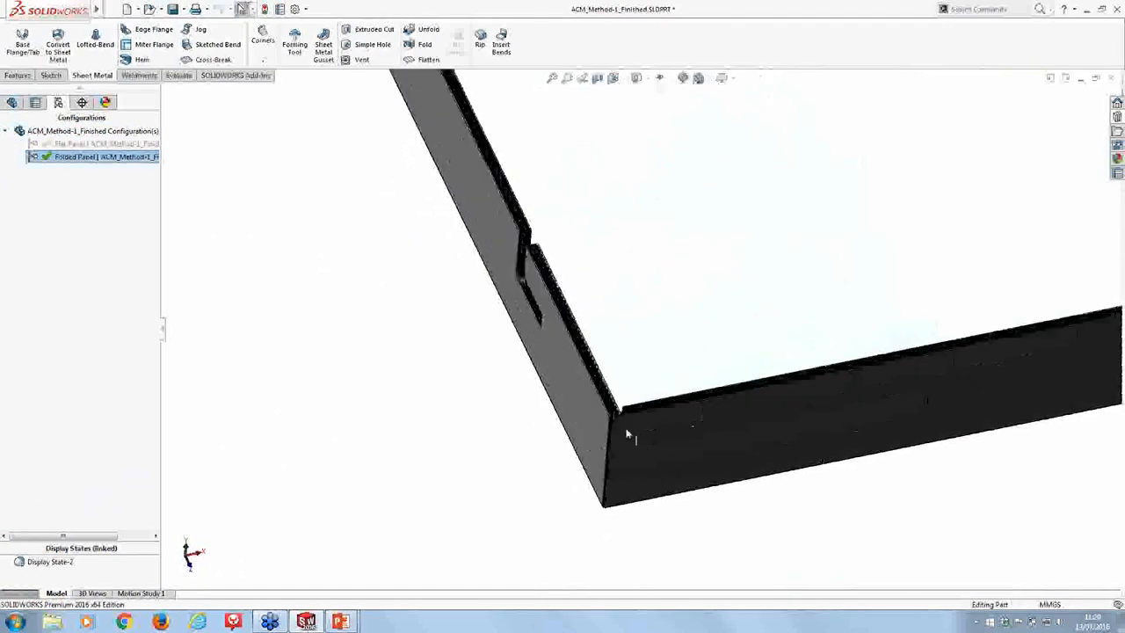
{"action": "scroll", "coordinate": [627, 434], "scroll_direction": "down", "scroll_amount": 3}
{"action": "scroll", "coordinate": [611, 442], "scroll_direction": "up", "scroll_amount": 4}
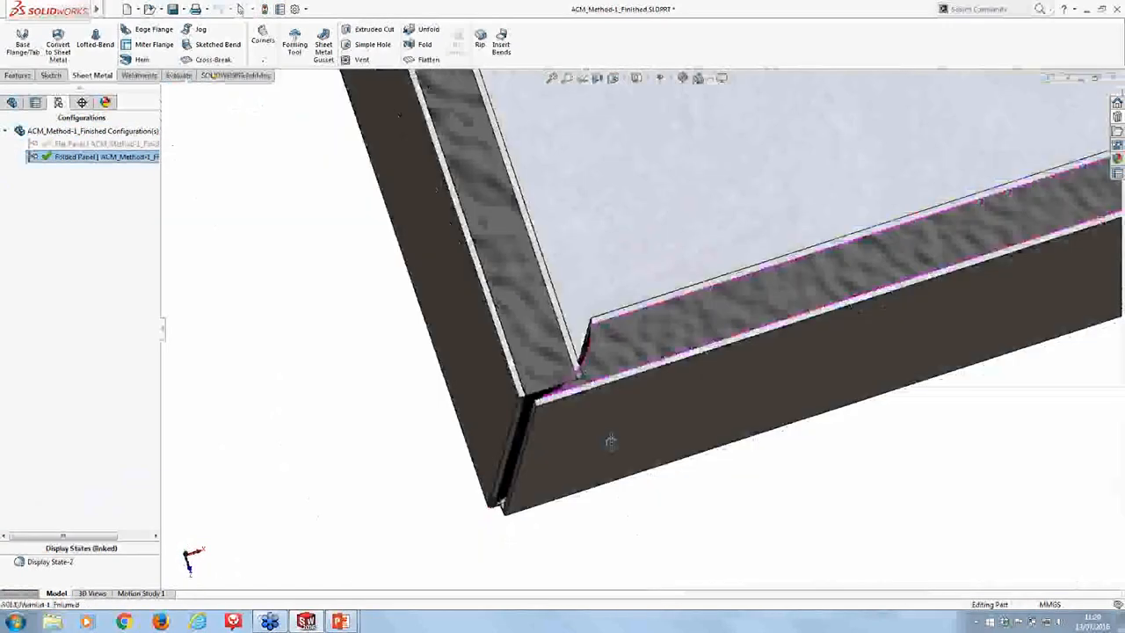
Inspect the clearance between adjoining folded flanges and the routed core at the panel's corners, up close and in isometric view
{"action": "middle_click_drag", "start_coordinate": [611, 441], "coordinate": [594, 386]}
{"action": "scroll", "coordinate": [593, 387], "scroll_direction": "down", "scroll_amount": 2}
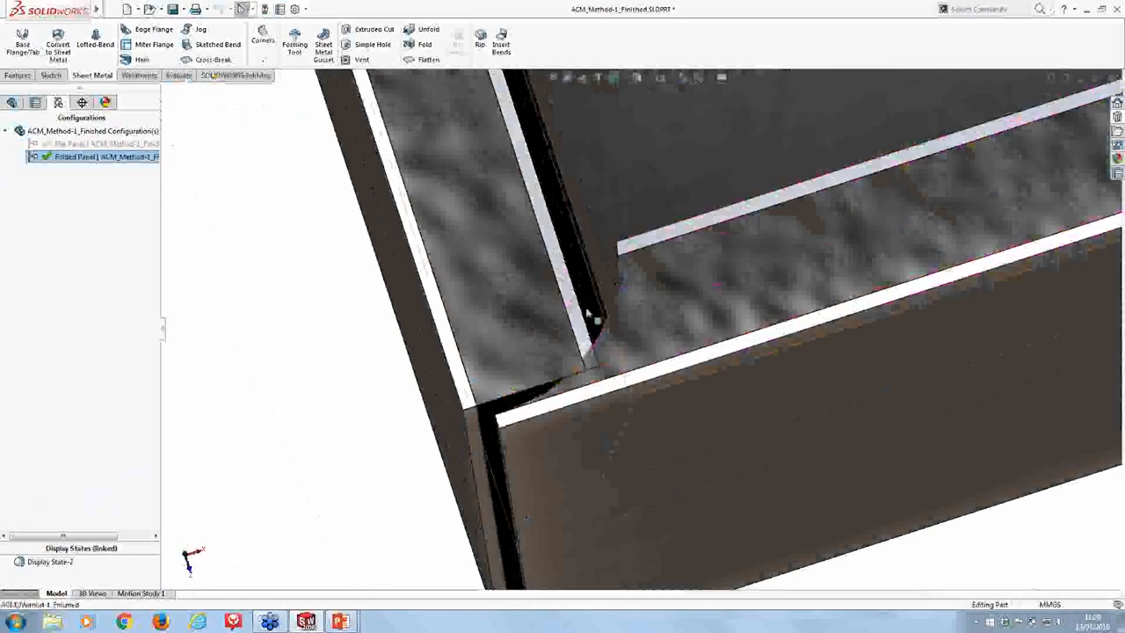
{"action": "middle_click_drag", "start_coordinate": [533, 370], "coordinate": [591, 301]}
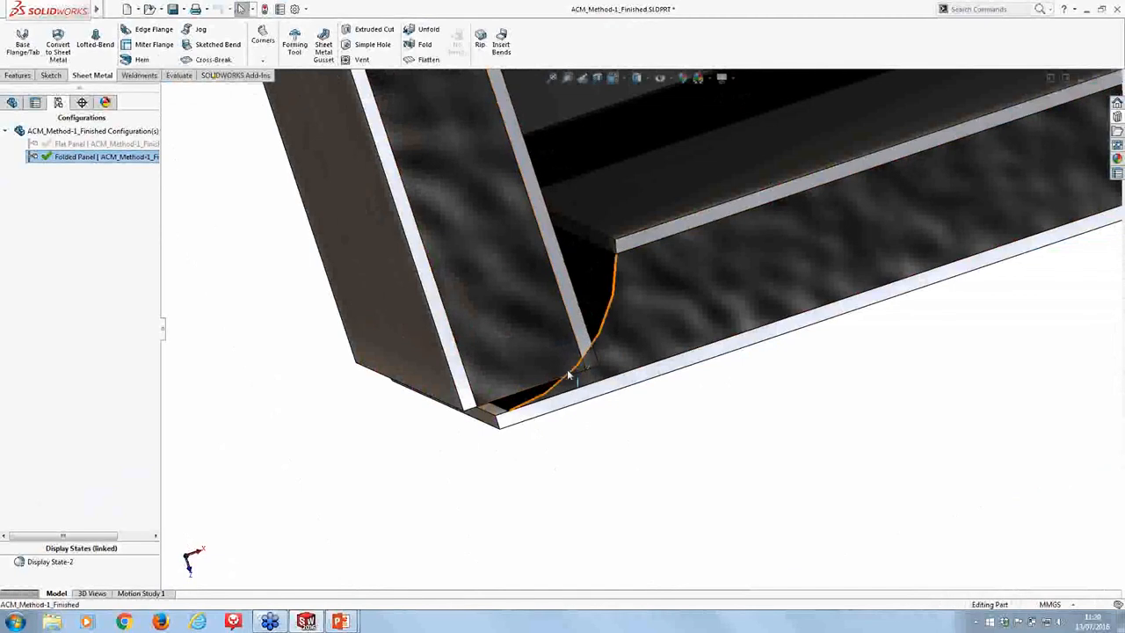
{"action": "scroll", "coordinate": [543, 387], "scroll_direction": "down", "scroll_amount": 6}
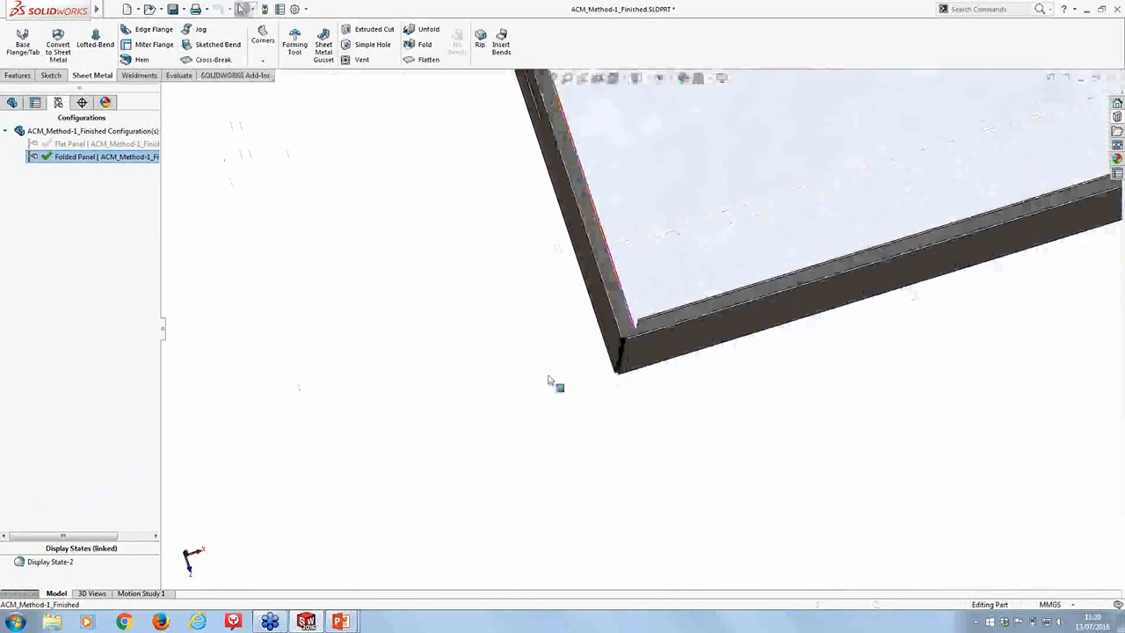
{"action": "right_click_drag", "start_coordinate": [525, 420], "coordinate": [557, 381]}
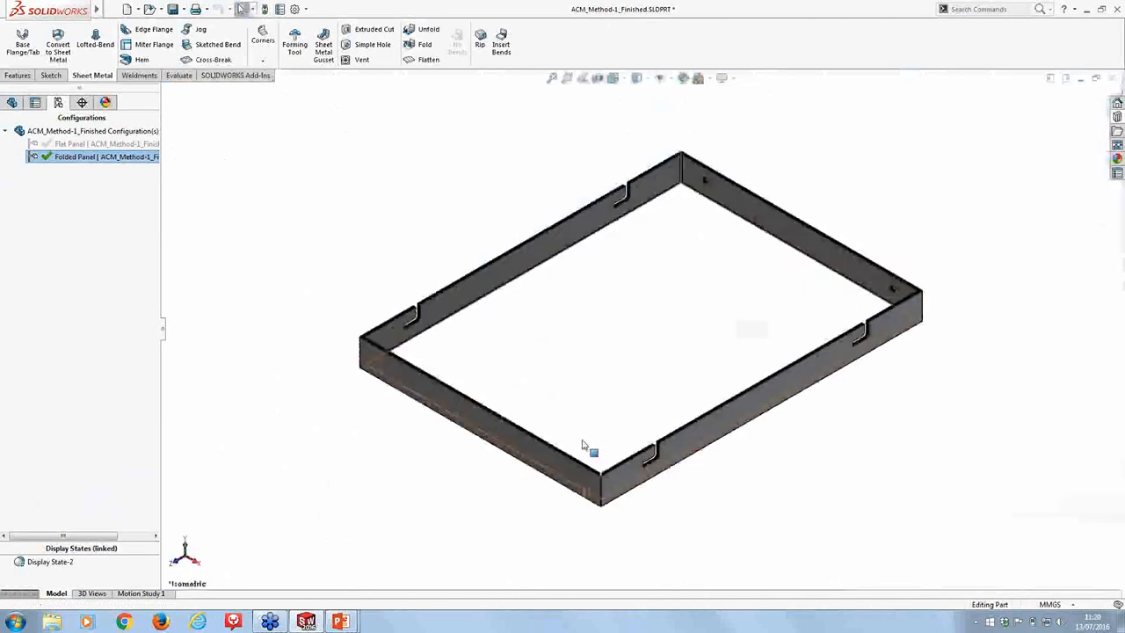
{"action": "scroll", "coordinate": [603, 466], "scroll_direction": "down", "scroll_amount": 5}
{"action": "scroll", "coordinate": [603, 466], "scroll_direction": "down", "scroll_amount": 4}
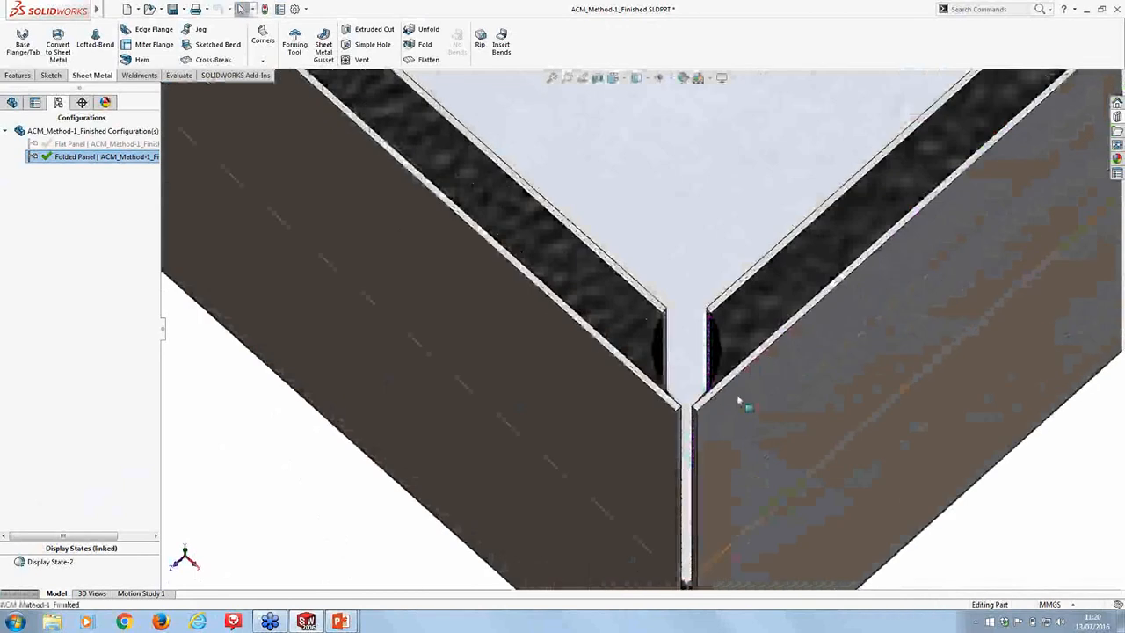
{"action": "scroll", "coordinate": [736, 394], "scroll_direction": "down", "scroll_amount": 4}
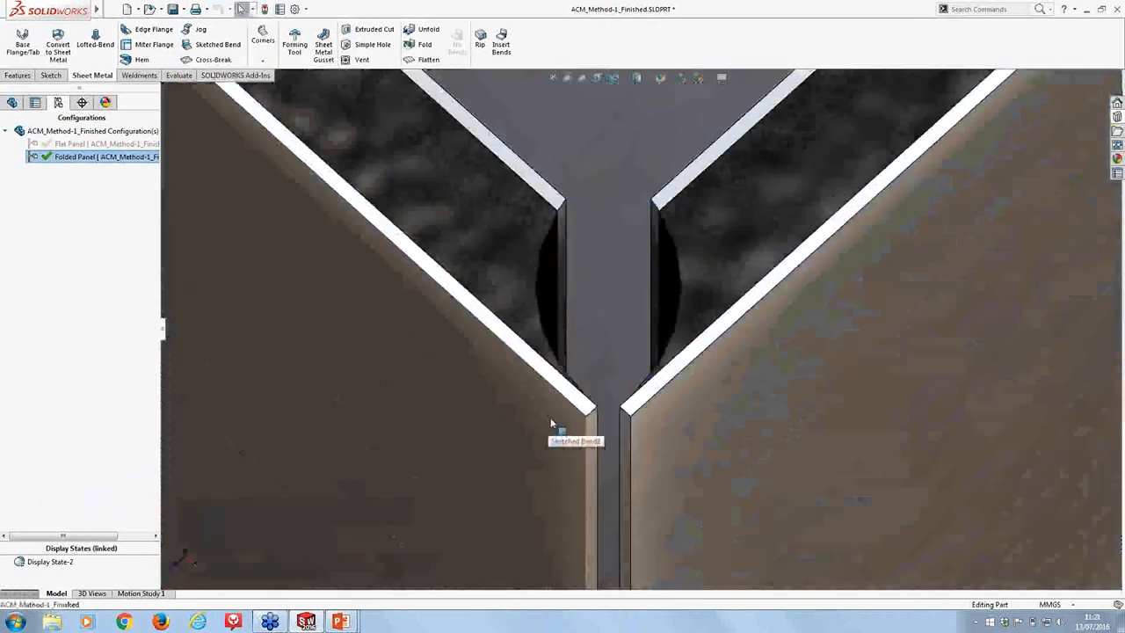
{"action": "scroll", "coordinate": [551, 427], "scroll_direction": "up", "scroll_amount": 5}
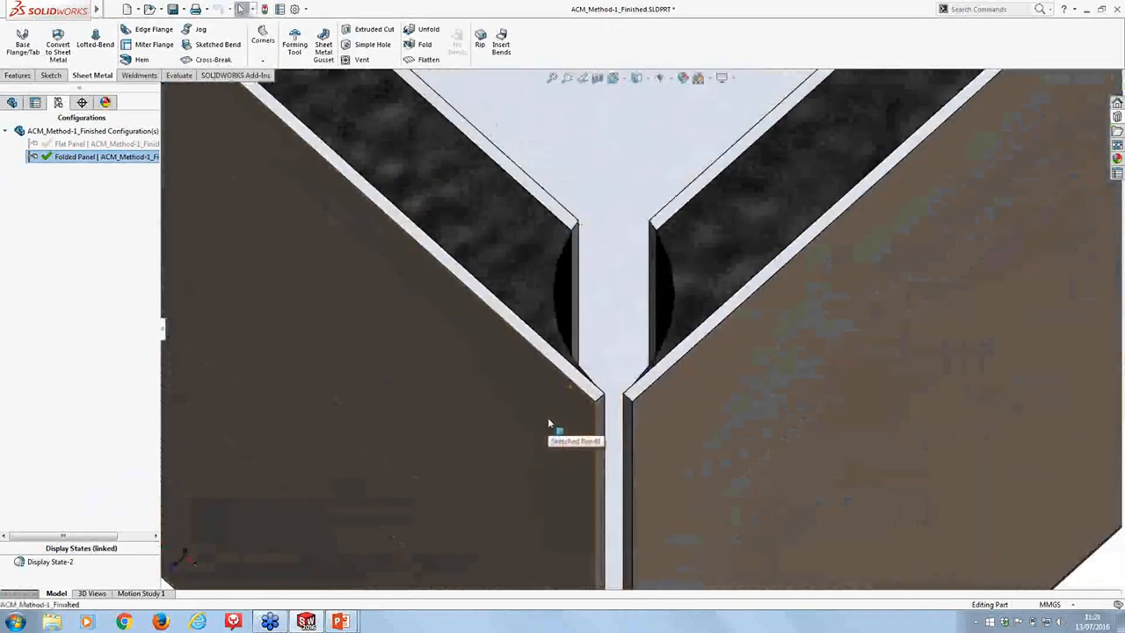
{"action": "right_click_drag", "start_coordinate": [467, 453], "coordinate": [493, 434]}
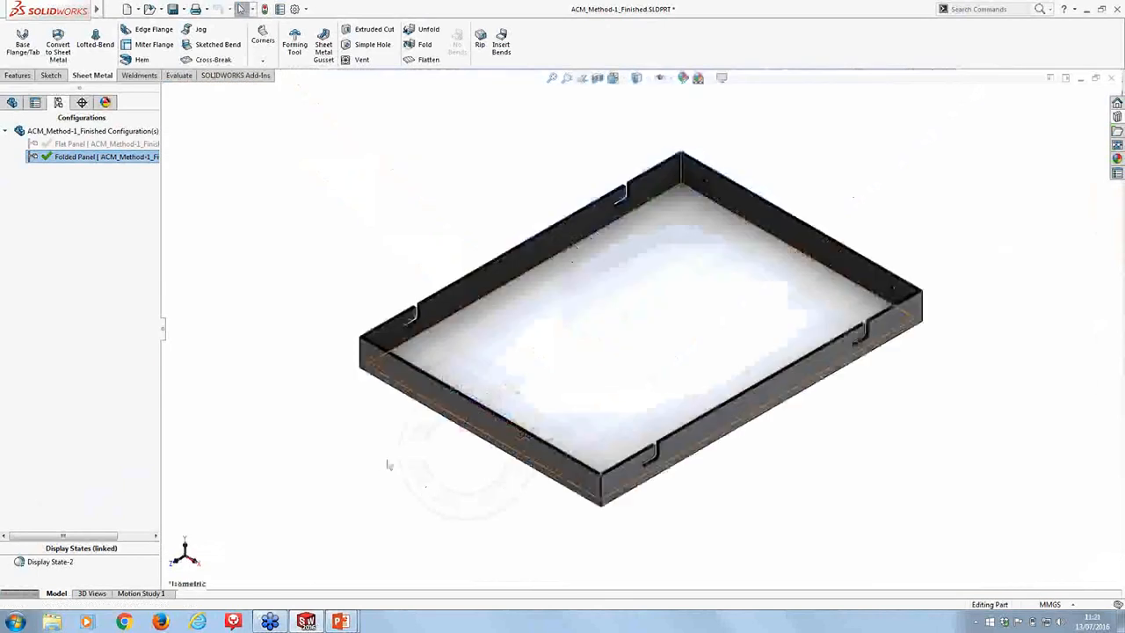
Close the finished part without saving and open ACM_Method-2_Start.SLDPRT from the 3-Method 2 folder
{"action": "left_click", "coordinate": [1107, 79]}
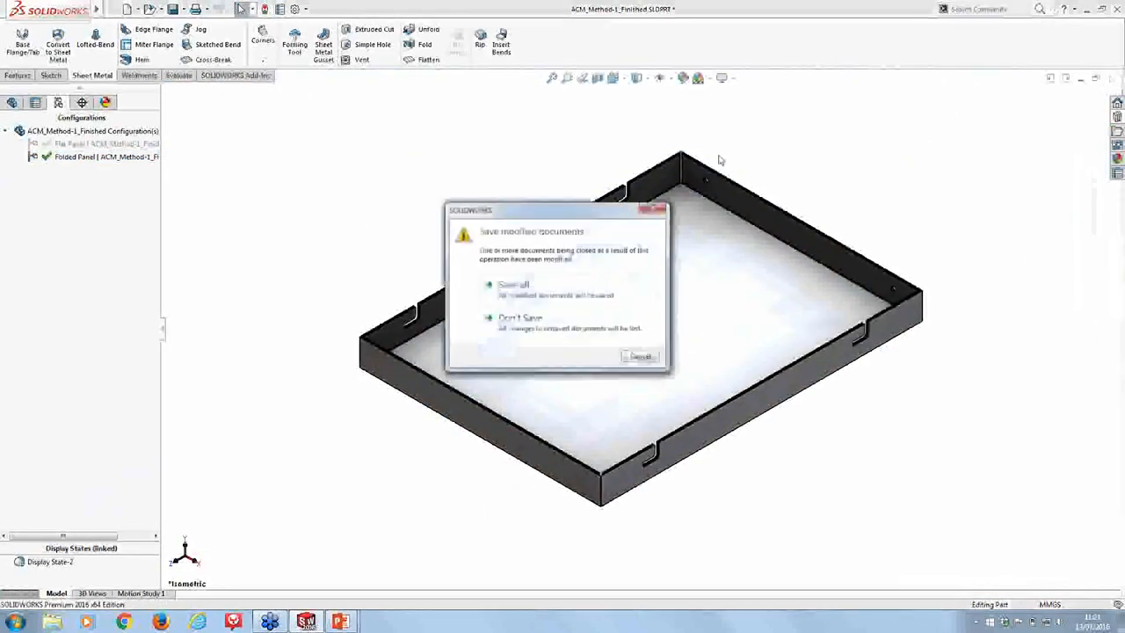
{"action": "left_click", "coordinate": [492, 318]}
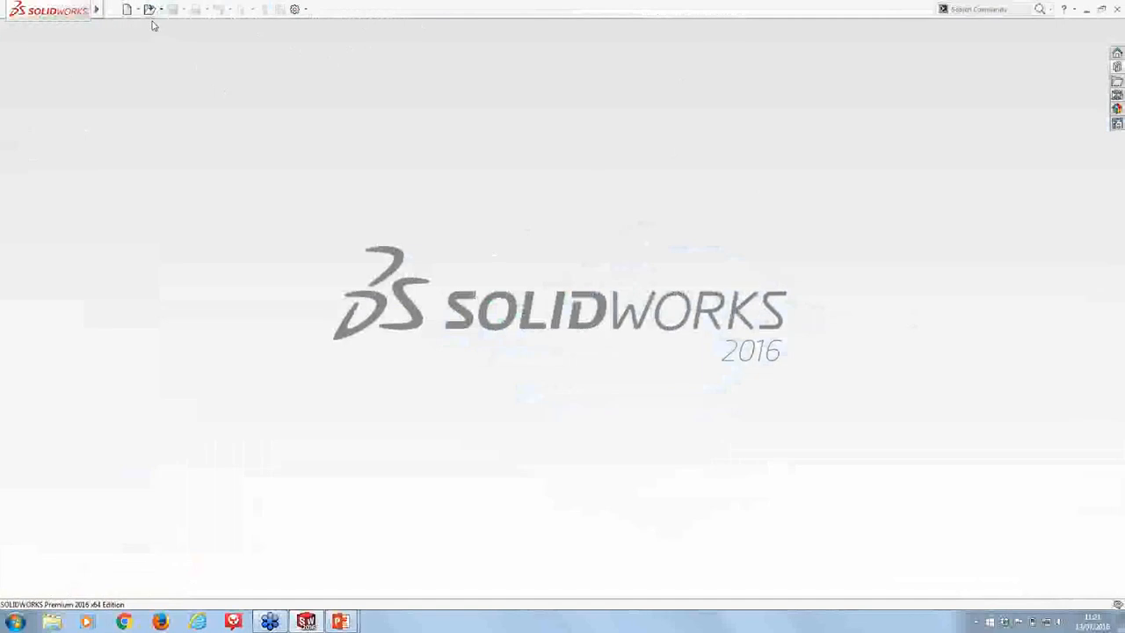
{"action": "left_click", "coordinate": [150, 10]}
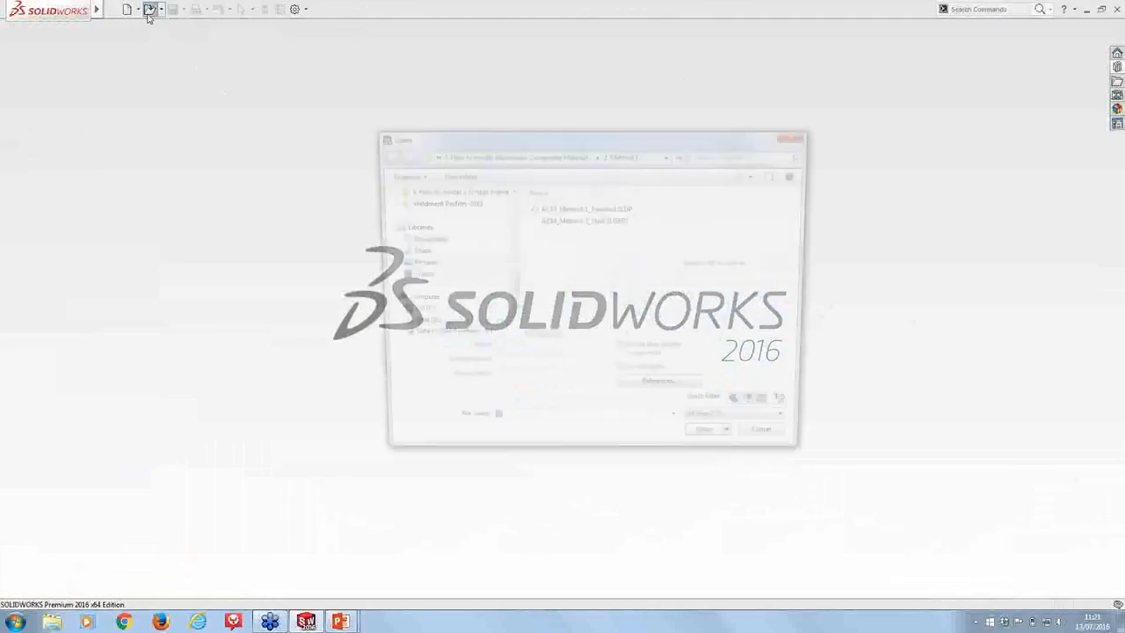
{"action": "left_click", "coordinate": [570, 155]}
{"action": "double_click", "coordinate": [566, 231]}
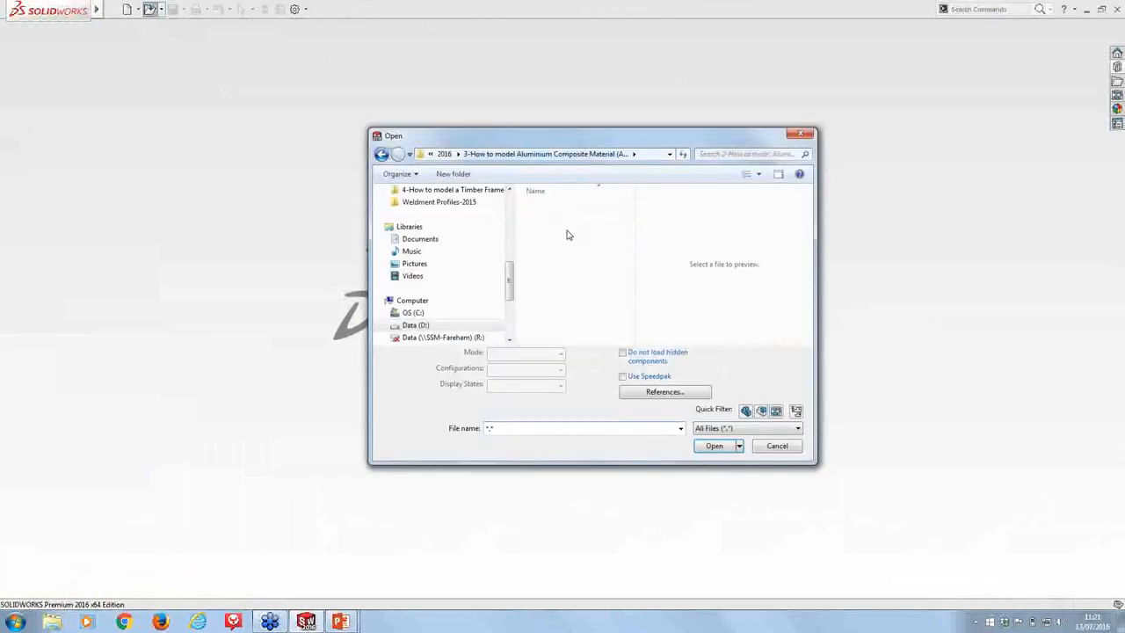
{"action": "left_click", "coordinate": [570, 221]}
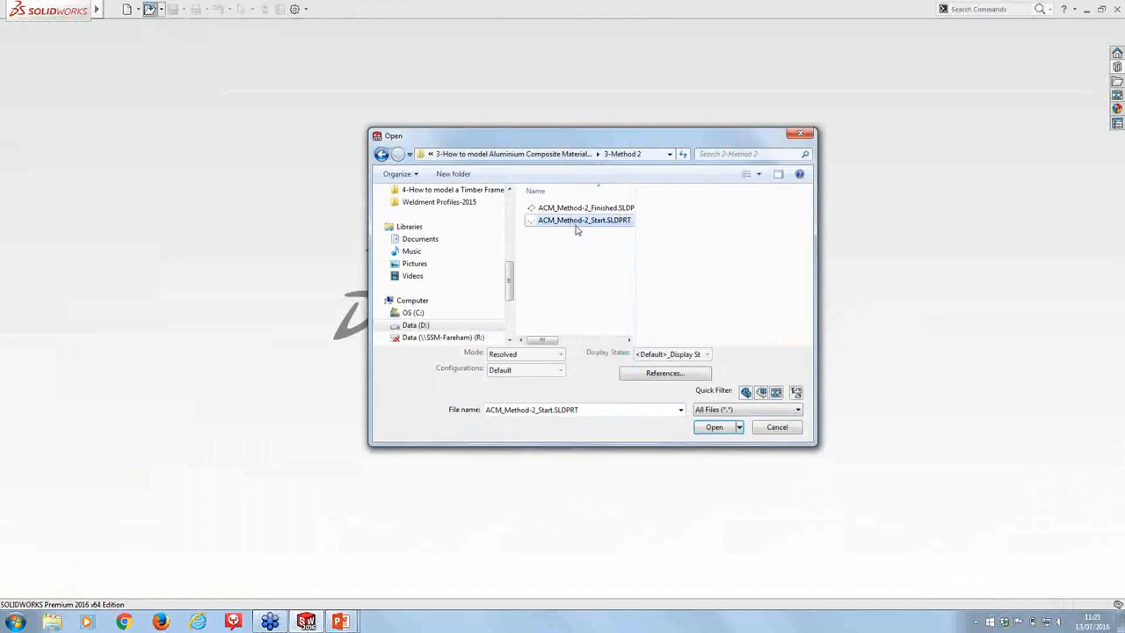
{"action": "left_click", "coordinate": [714, 445]}
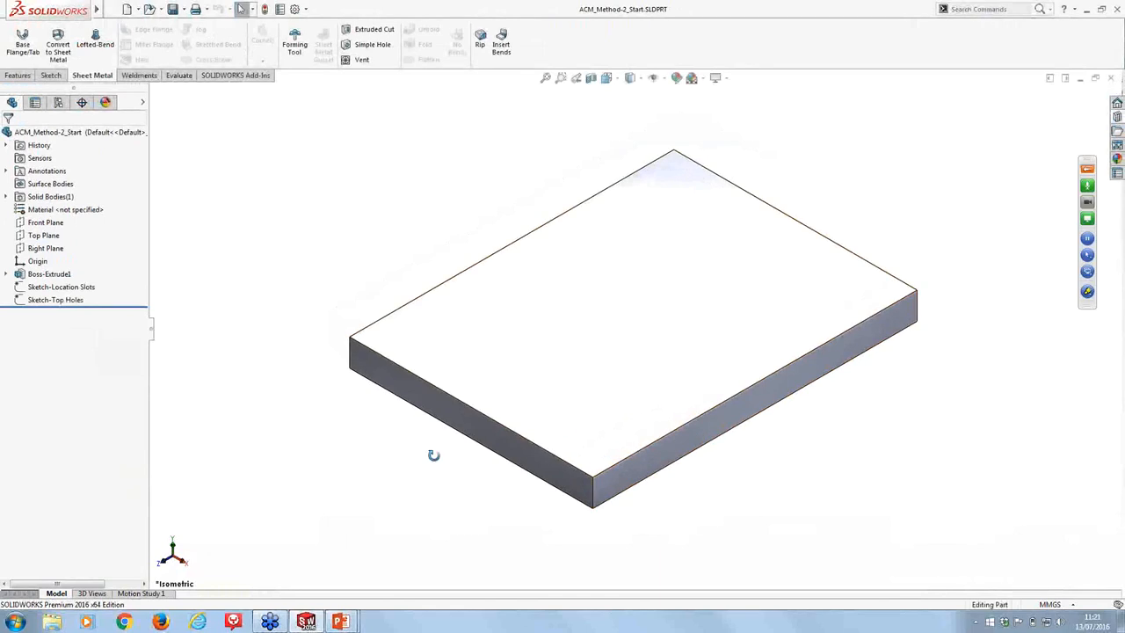
Begin a Convert to Sheet Metal on the solid block with its bottom face as the fixed face
{"action": "middle_click_drag", "start_coordinate": [432, 458], "coordinate": [448, 432]}
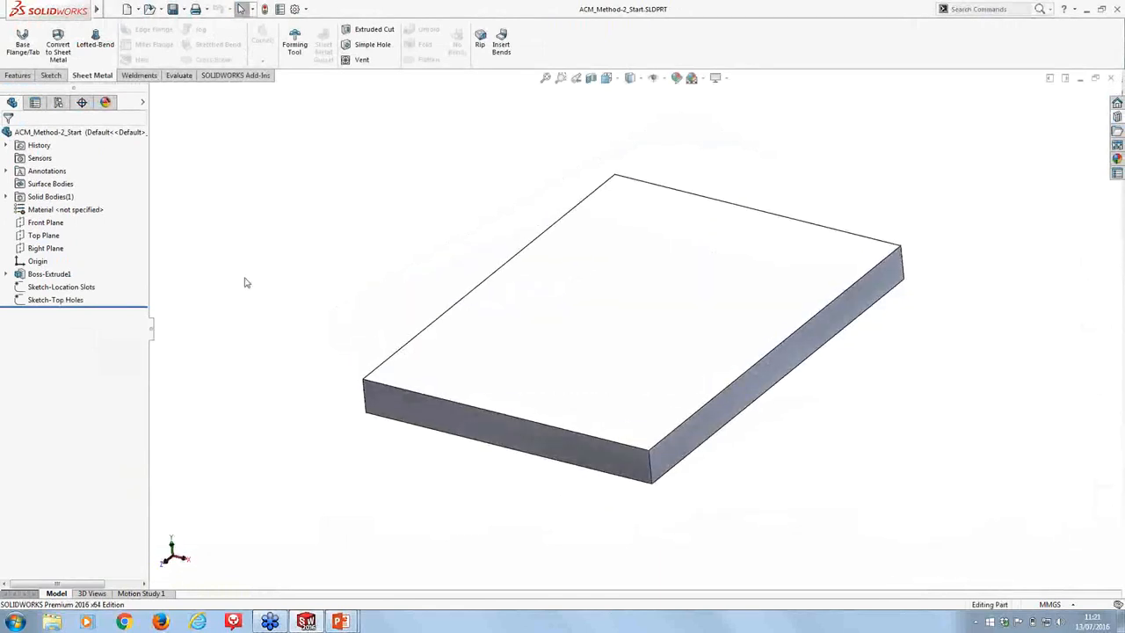
{"action": "middle_click_drag", "start_coordinate": [560, 430], "coordinate": [591, 396]}
{"action": "left_click", "coordinate": [58, 44]}
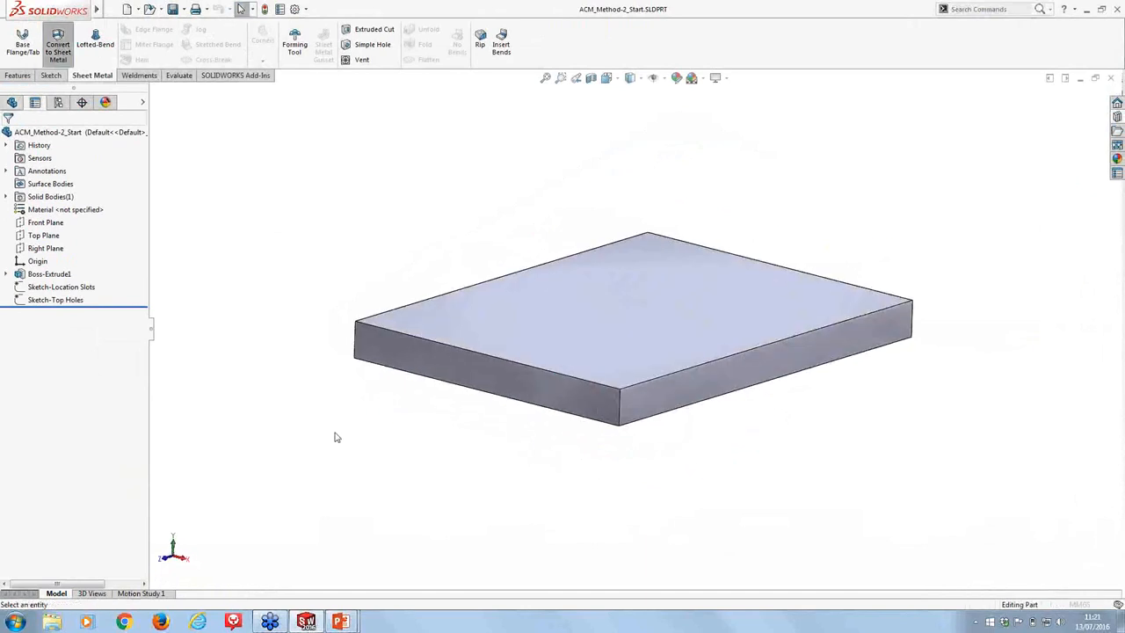
{"action": "left_click", "coordinate": [676, 329]}
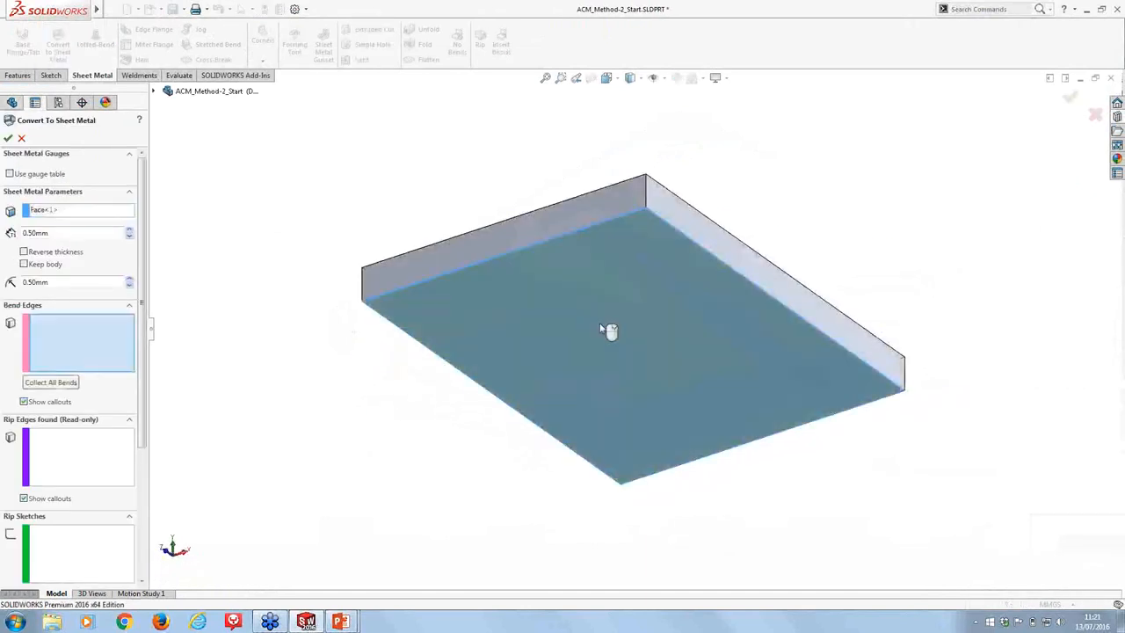
Pick the four edges around the bottom face as bend edges and complete the sheet metal conversion
{"action": "scroll", "coordinate": [620, 235], "scroll_direction": "down", "scroll_amount": 5}
{"action": "scroll", "coordinate": [620, 238], "scroll_direction": "down", "scroll_amount": 2}
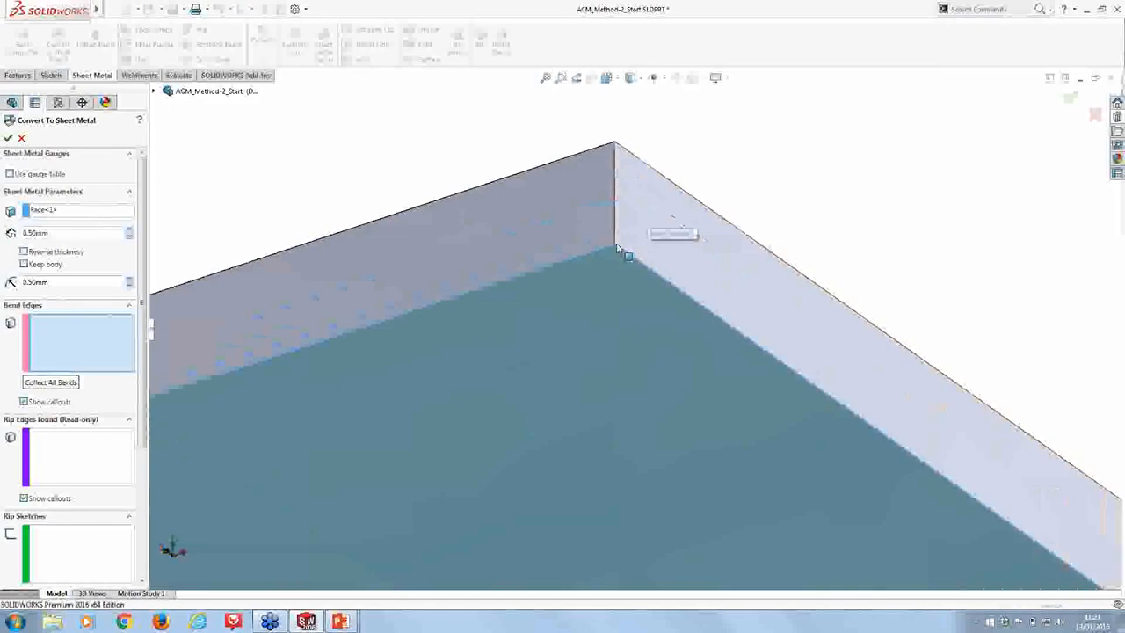
{"action": "middle_click_drag", "start_coordinate": [618, 250], "coordinate": [422, 301]}
{"action": "left_click", "coordinate": [427, 296]}
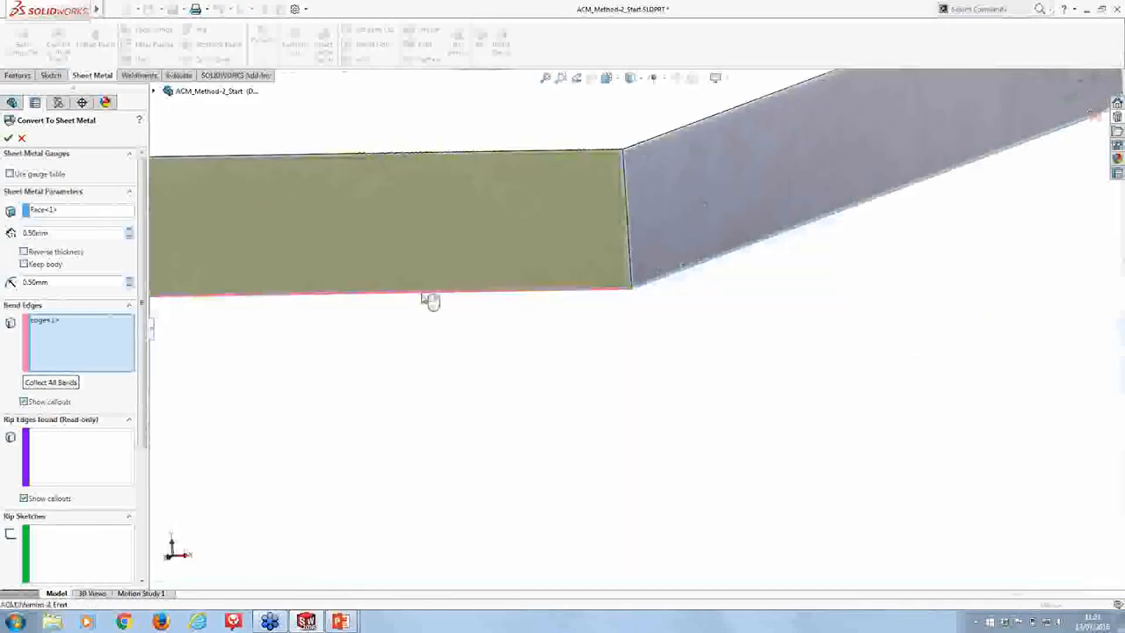
{"action": "left_click", "coordinate": [665, 280]}
{"action": "scroll", "coordinate": [691, 309], "scroll_direction": "up", "scroll_amount": 6}
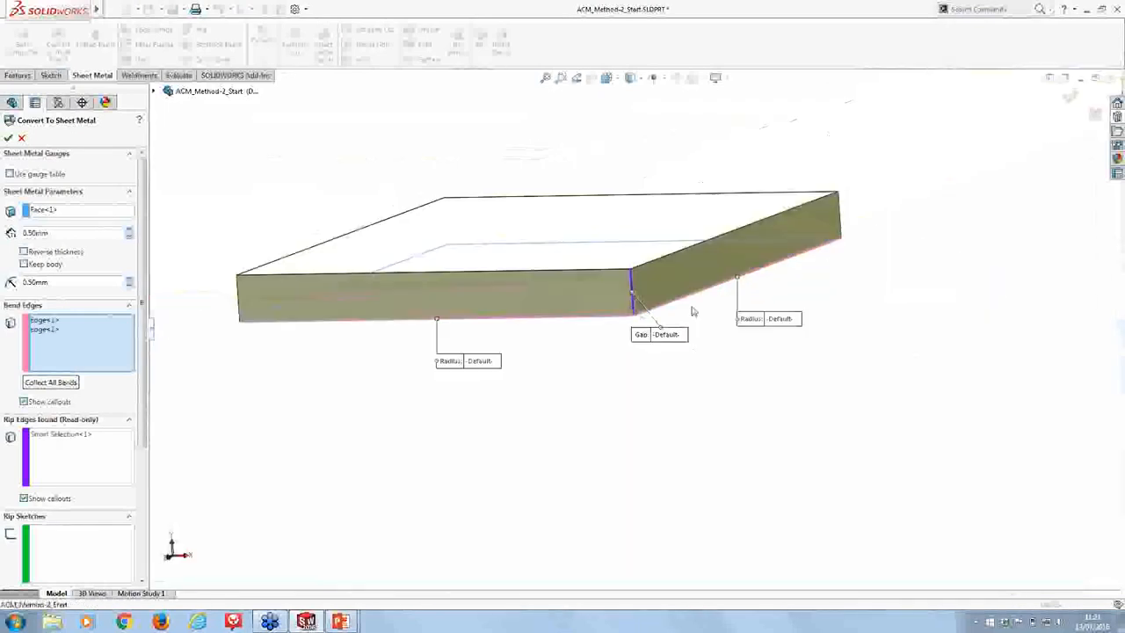
{"action": "middle_click_drag", "start_coordinate": [691, 309], "coordinate": [681, 369]}
{"action": "left_click", "coordinate": [351, 266]}
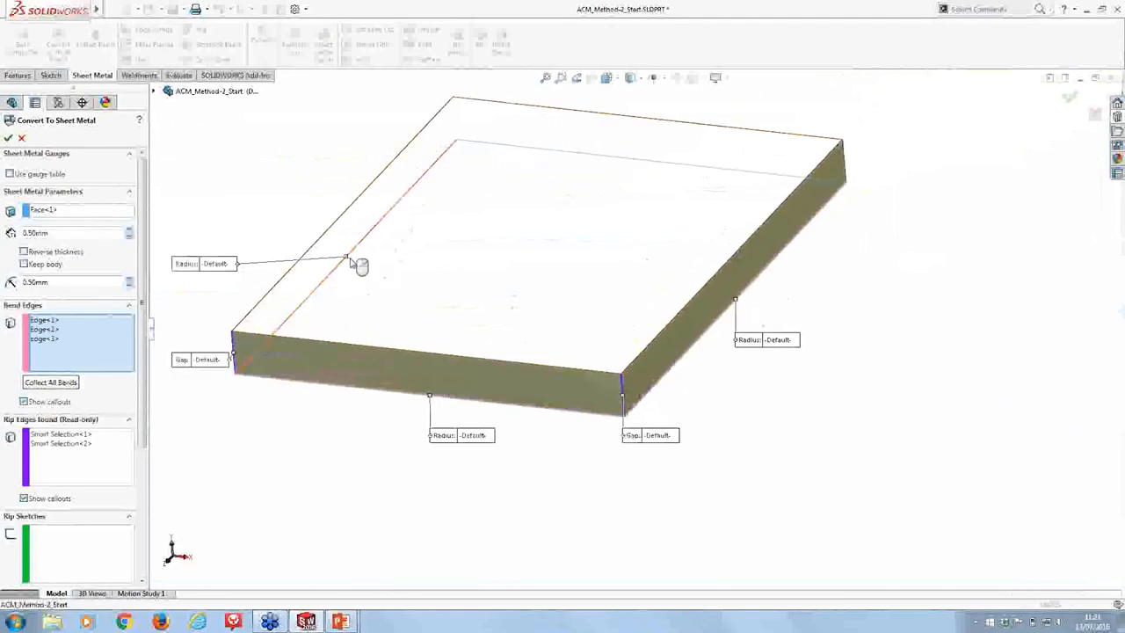
{"action": "left_click", "coordinate": [570, 160]}
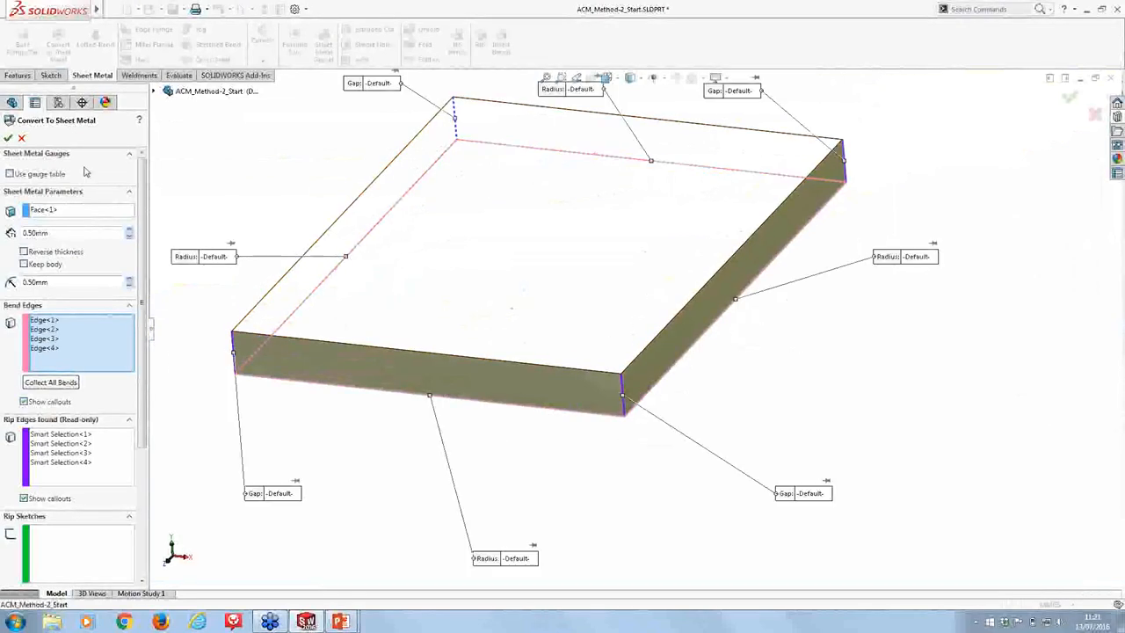
{"action": "left_click", "coordinate": [8, 139]}
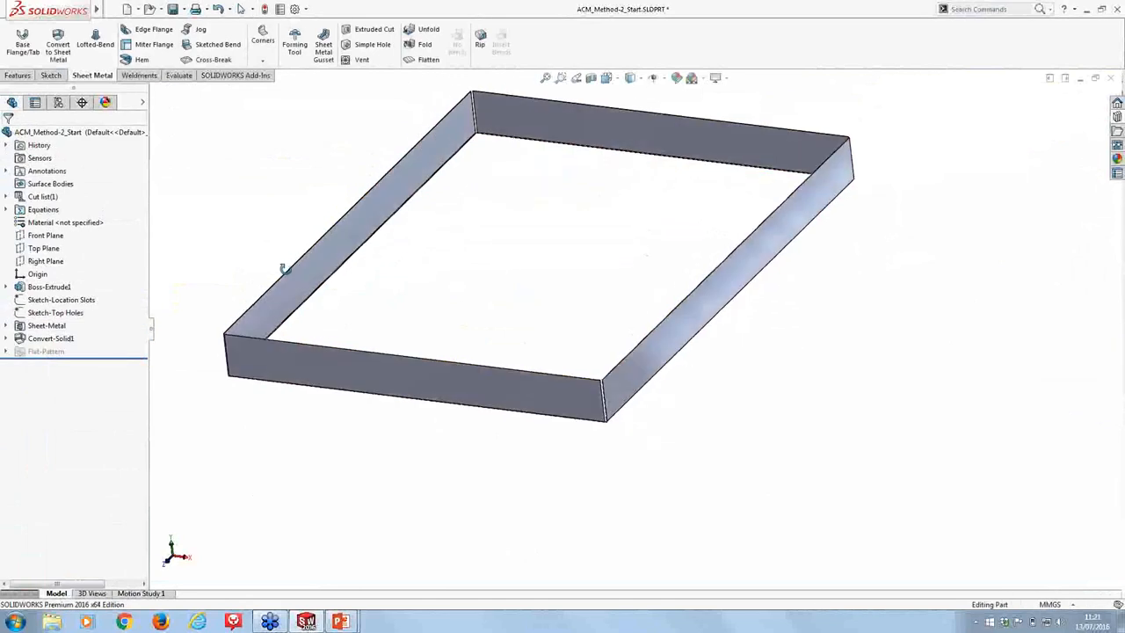
Cut the Sketch-Location Slots profile through the side flanges as an Extruded Cut with the Through All - Both end condition
{"action": "middle_click_drag", "start_coordinate": [285, 269], "coordinate": [318, 304]}
{"action": "scroll", "coordinate": [618, 186], "scroll_direction": "up", "scroll_amount": 3}
{"action": "scroll", "coordinate": [616, 176], "scroll_direction": "down", "scroll_amount": 1}
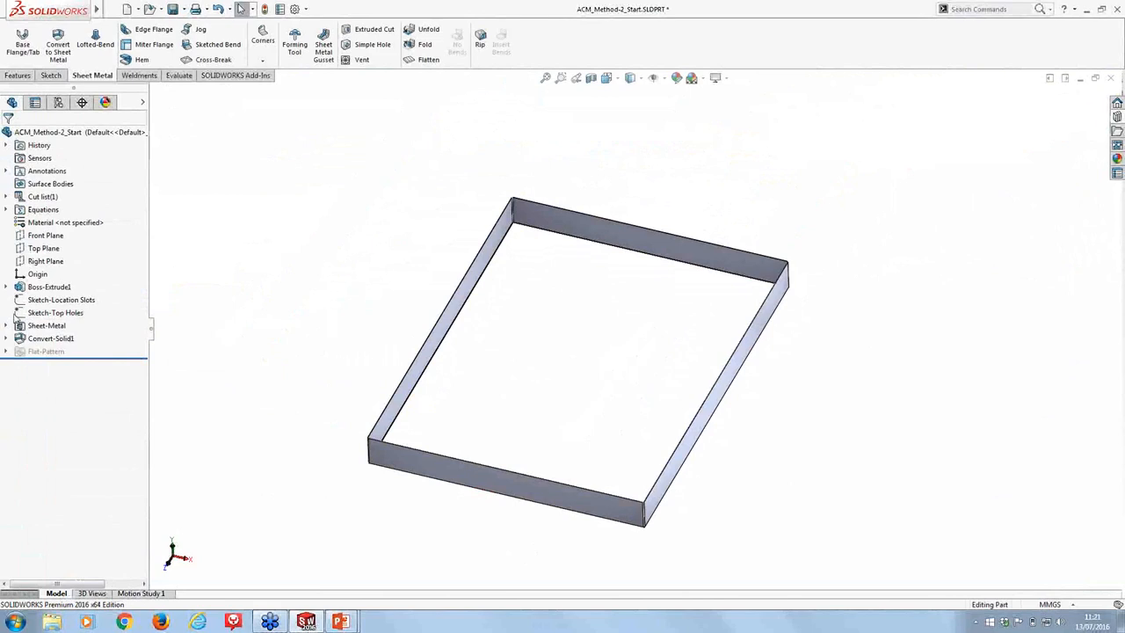
{"action": "left_click", "coordinate": [60, 299]}
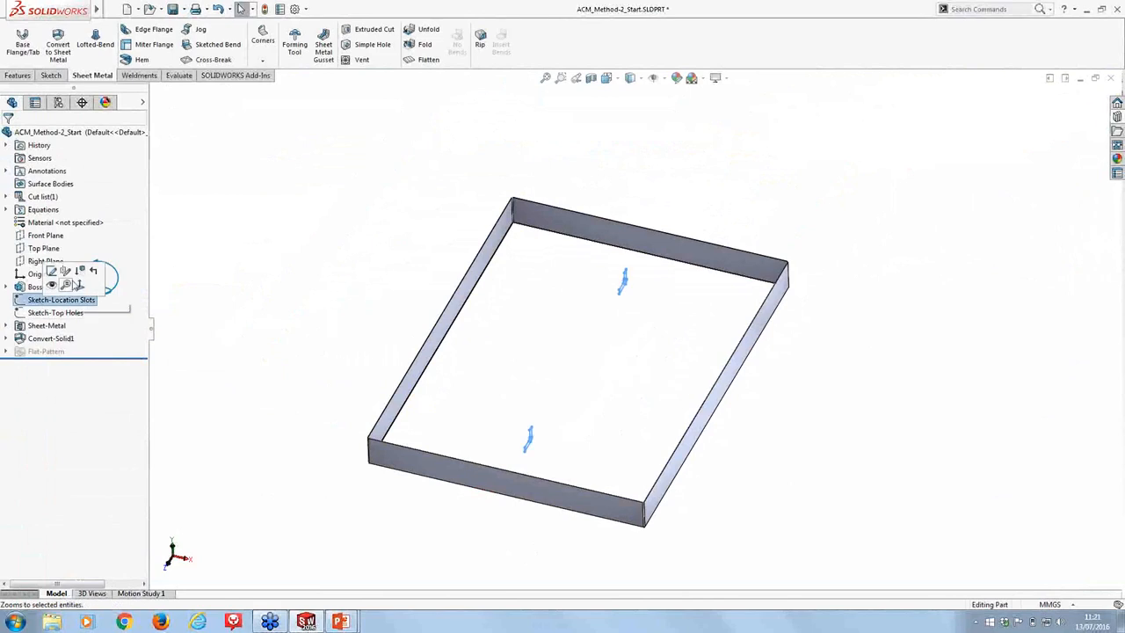
{"action": "left_click", "coordinate": [27, 75]}
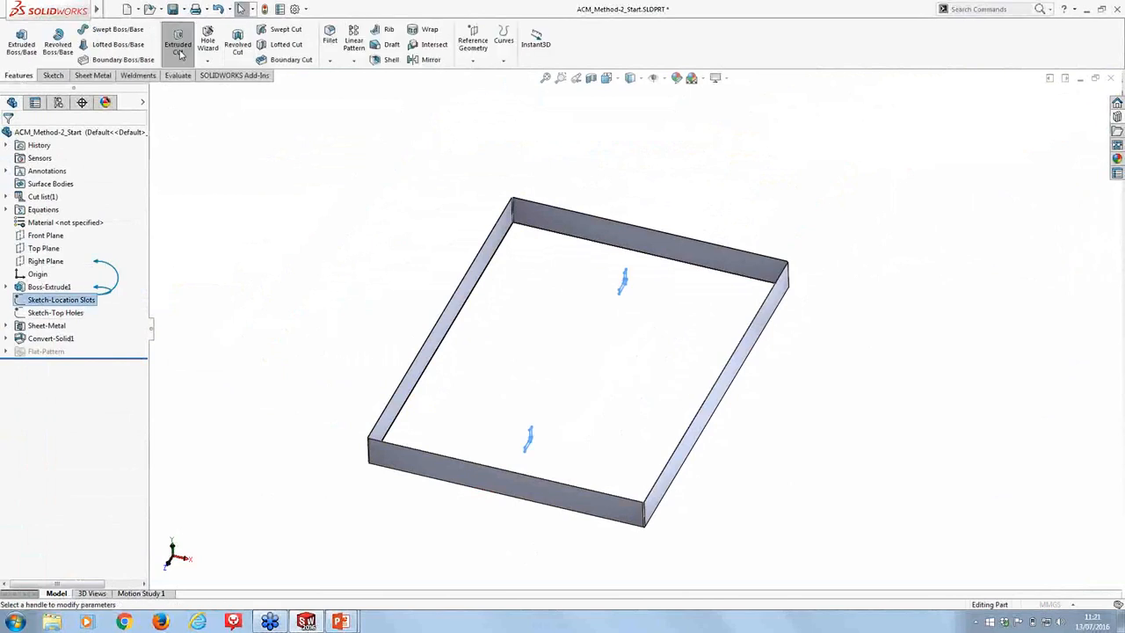
{"action": "left_click", "coordinate": [178, 40]}
{"action": "left_click", "coordinate": [105, 191]}
{"action": "left_click", "coordinate": [113, 217]}
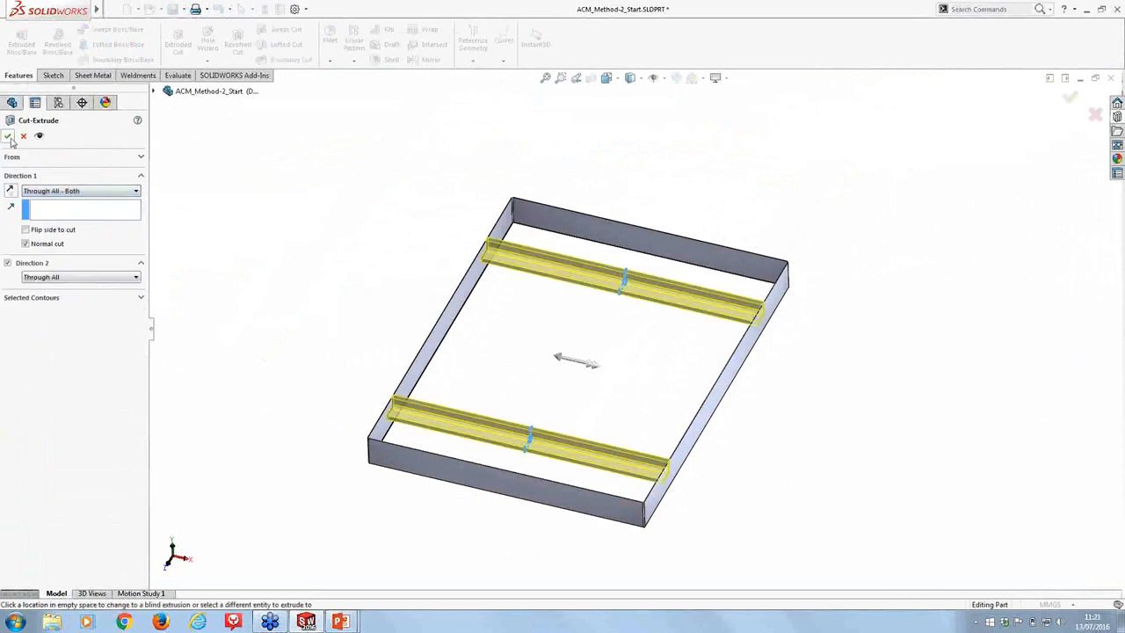
{"action": "key", "text": "Return"}
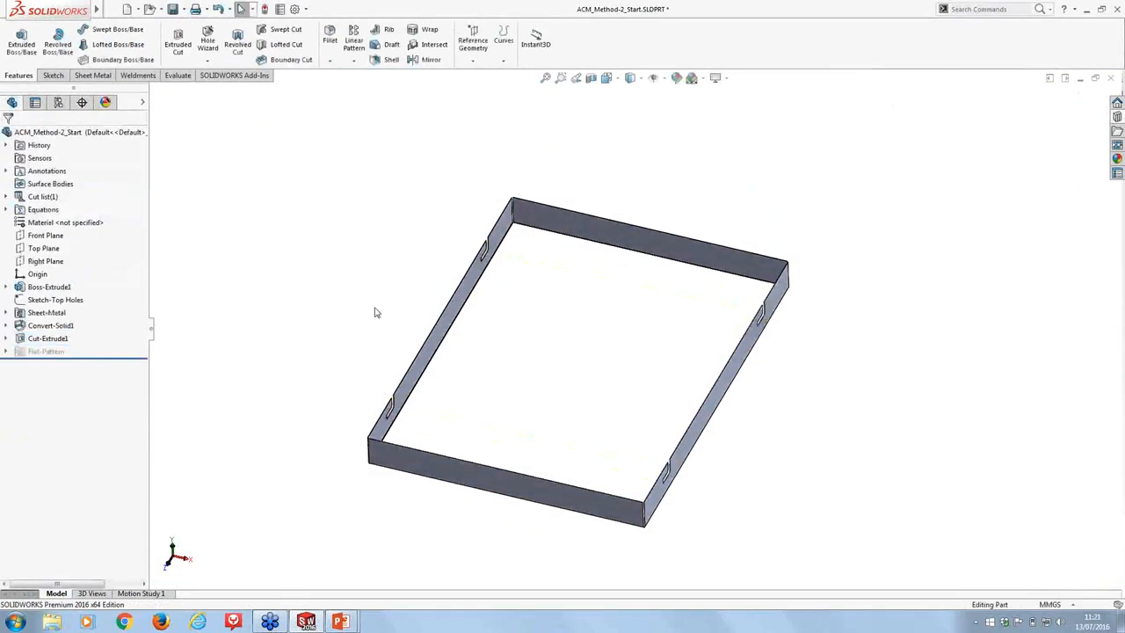
Unfold all bends of the sheet metal tray, keeping its bottom face fixed
{"action": "middle_click_drag", "start_coordinate": [447, 364], "coordinate": [404, 345]}
{"action": "mouse_move", "coordinate": [447, 360]}
{"action": "middle_mouse_down"}
{"action": "mouse_move", "coordinate": [498, 372]}
{"action": "mouse_move", "coordinate": [389, 327]}
{"action": "middle_mouse_up"}
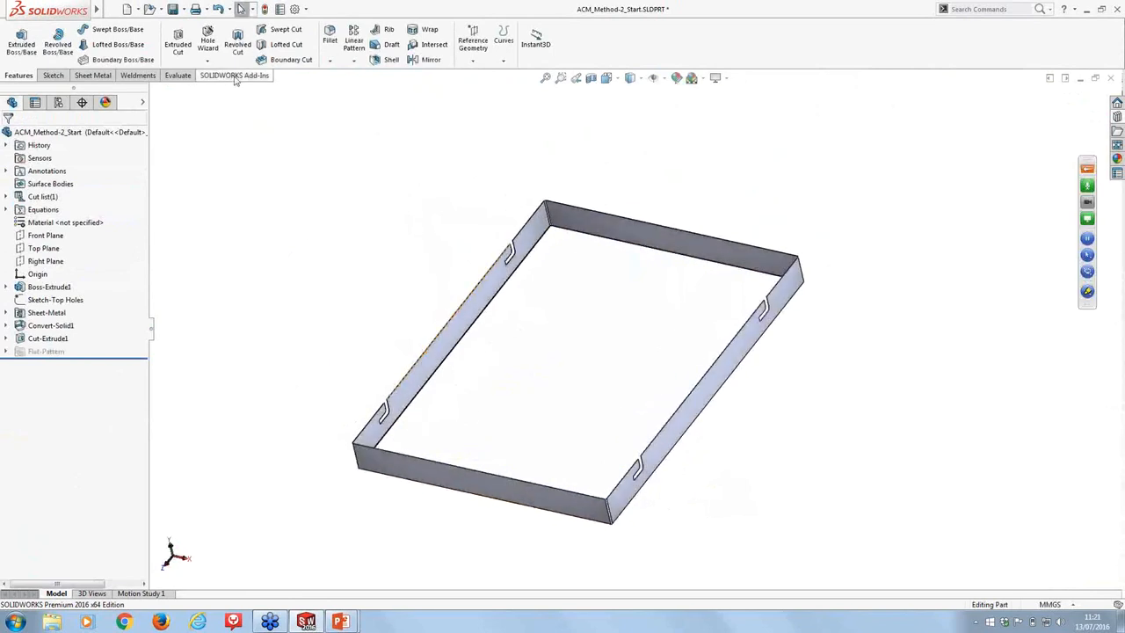
{"action": "left_click", "coordinate": [91, 76]}
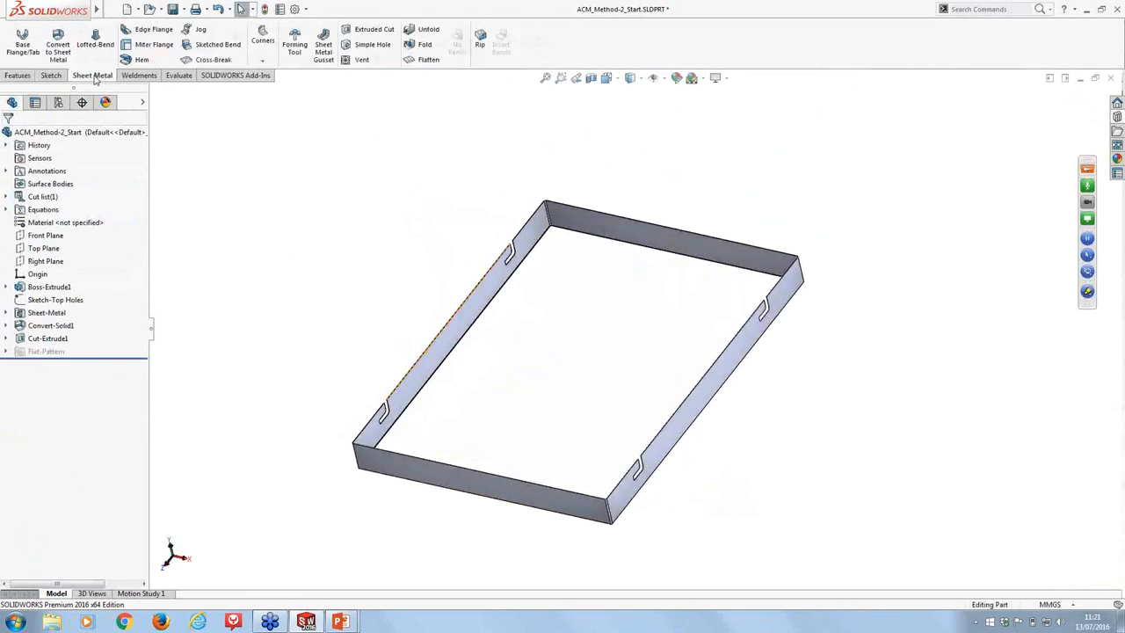
{"action": "left_click", "coordinate": [428, 35]}
{"action": "mouse_move", "coordinate": [601, 394]}
{"action": "middle_mouse_down"}
{"action": "mouse_move", "coordinate": [581, 284]}
{"action": "mouse_move", "coordinate": [614, 376]}
{"action": "middle_mouse_up"}
{"action": "left_click", "coordinate": [613, 376]}
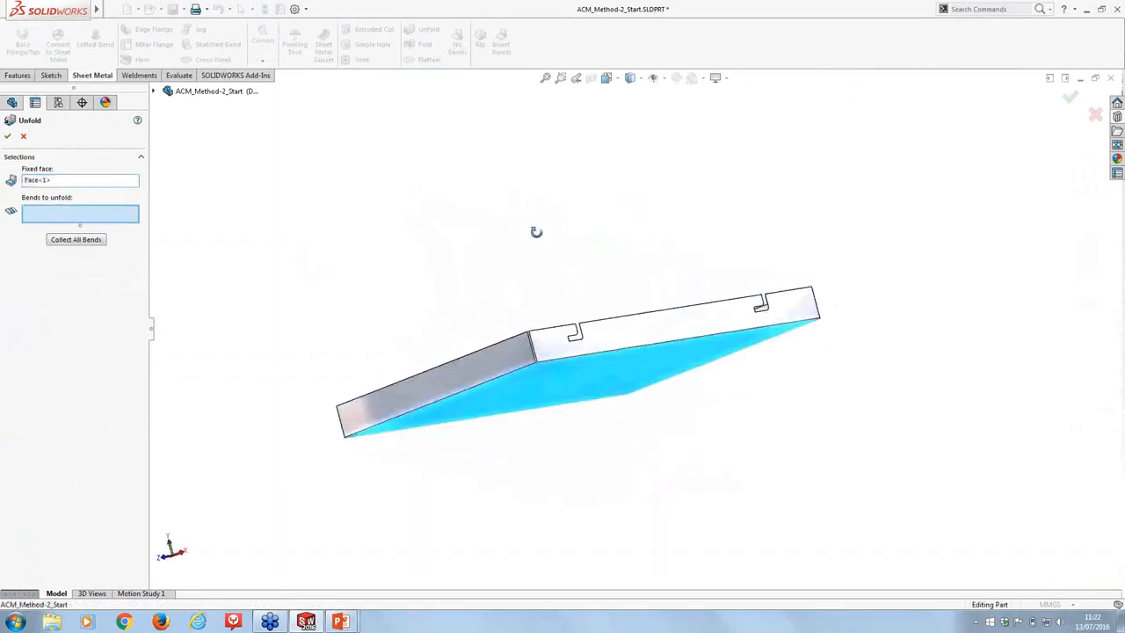
{"action": "middle_click_drag", "start_coordinate": [536, 231], "coordinate": [576, 378]}
{"action": "left_click", "coordinate": [78, 240]}
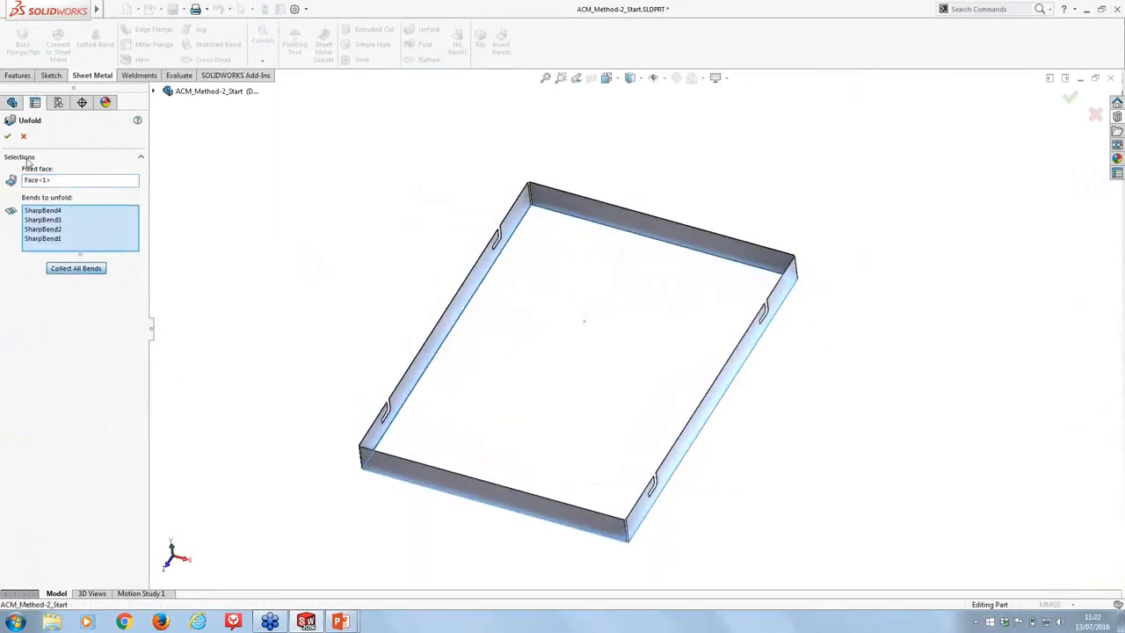
{"action": "left_click", "coordinate": [11, 136]}
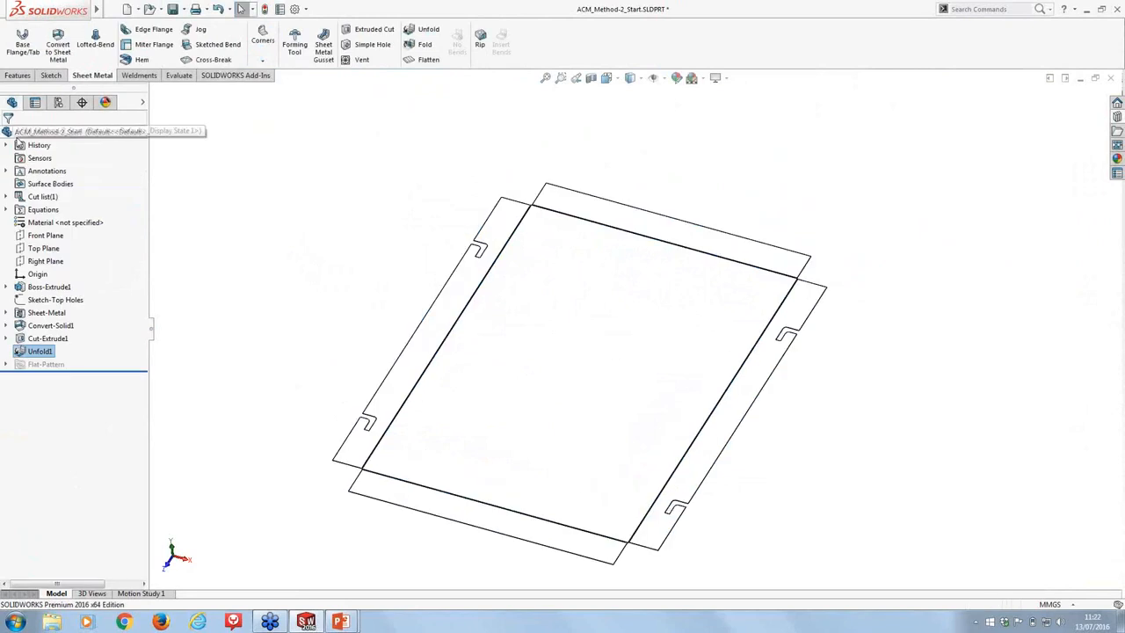
{"action": "left_click", "coordinate": [343, 326]}
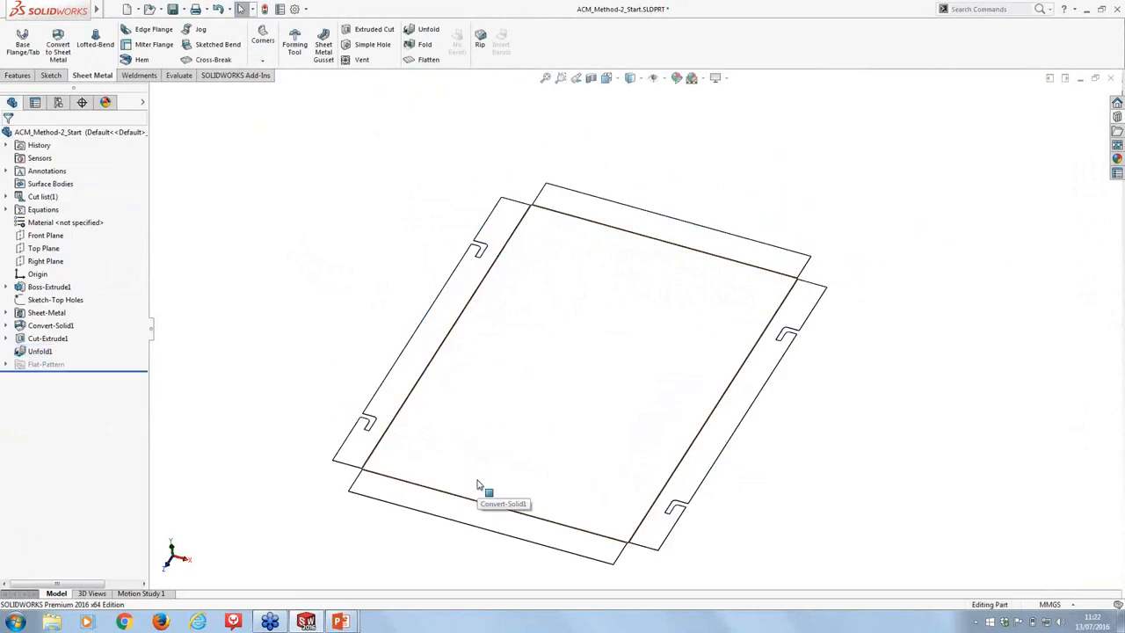
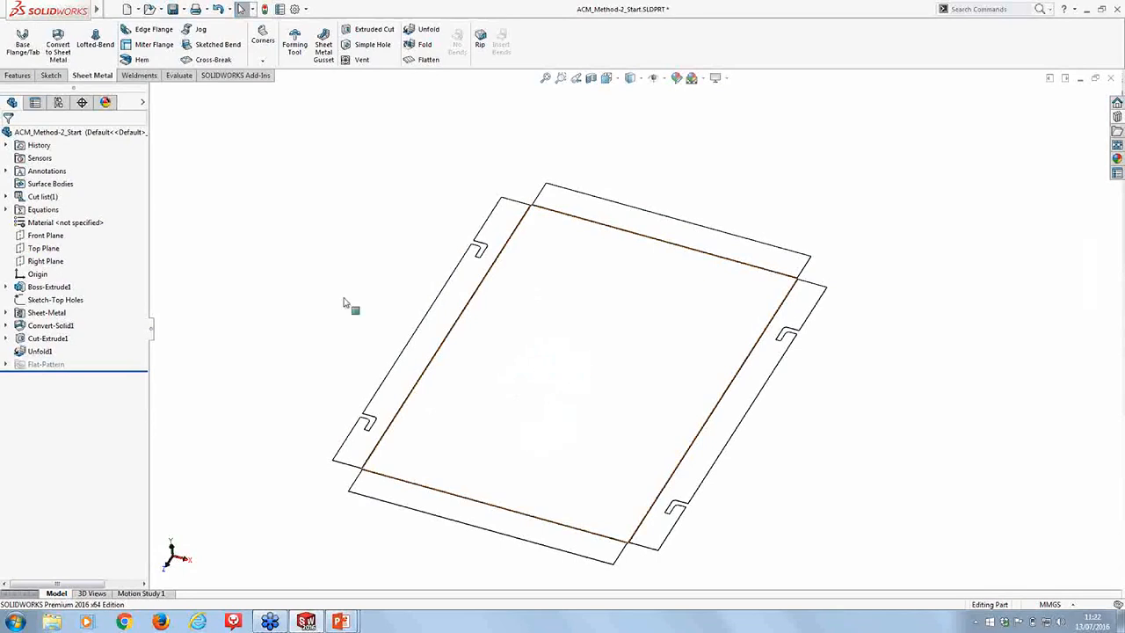
Start a sketch on the tray's central face and offset its outline 0.5 mm inward
{"action": "left_click", "coordinate": [545, 334]}
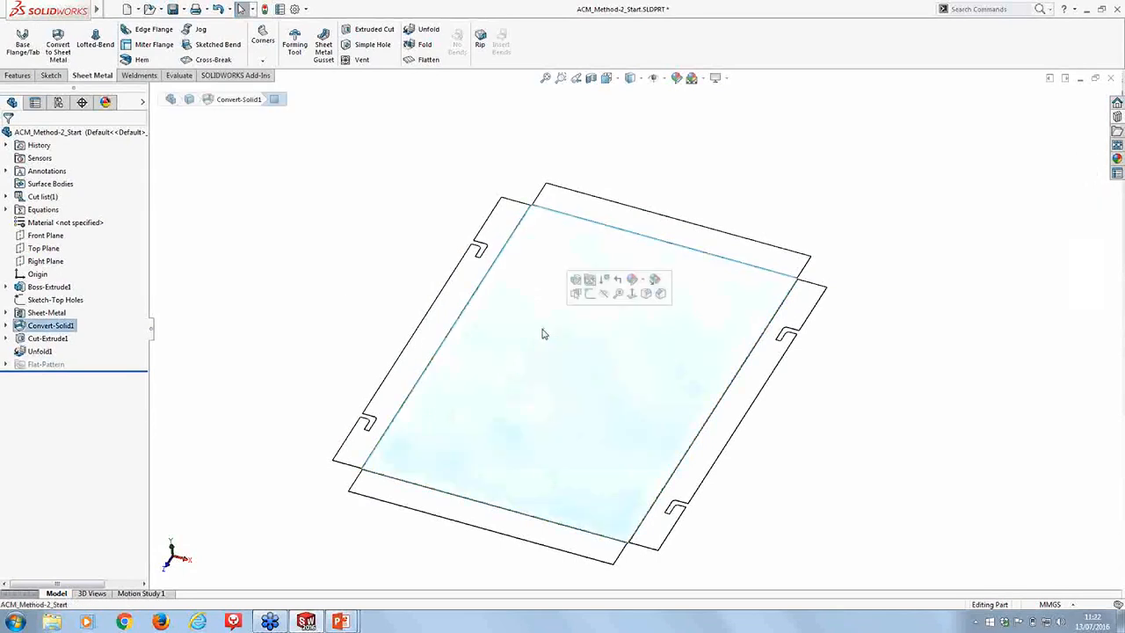
{"action": "left_click", "coordinate": [590, 295]}
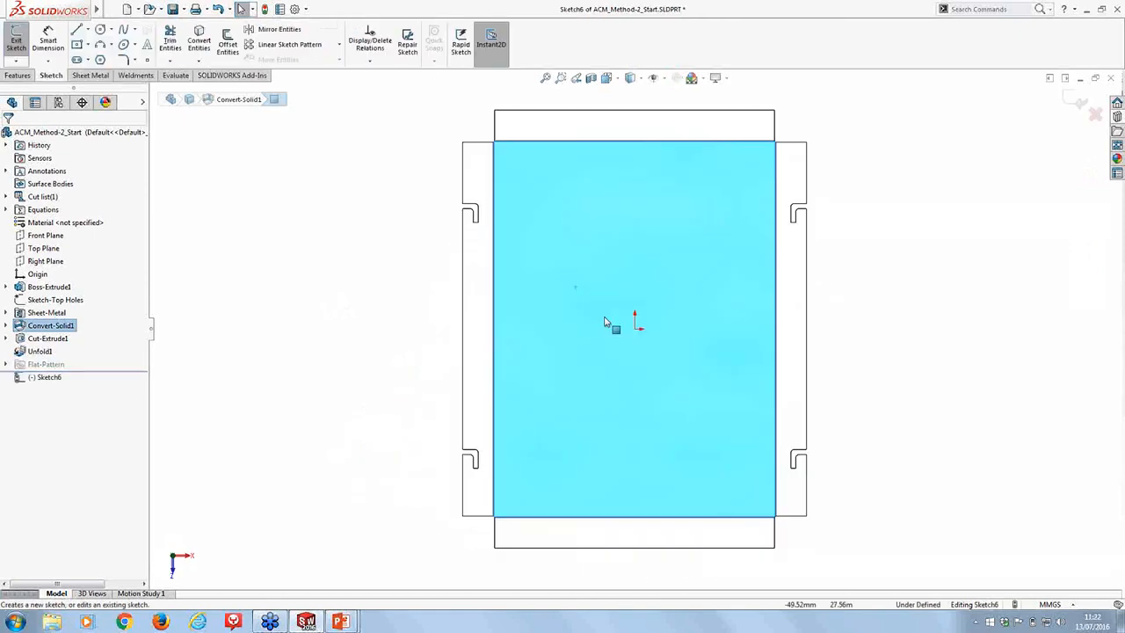
{"action": "left_click", "coordinate": [228, 48]}
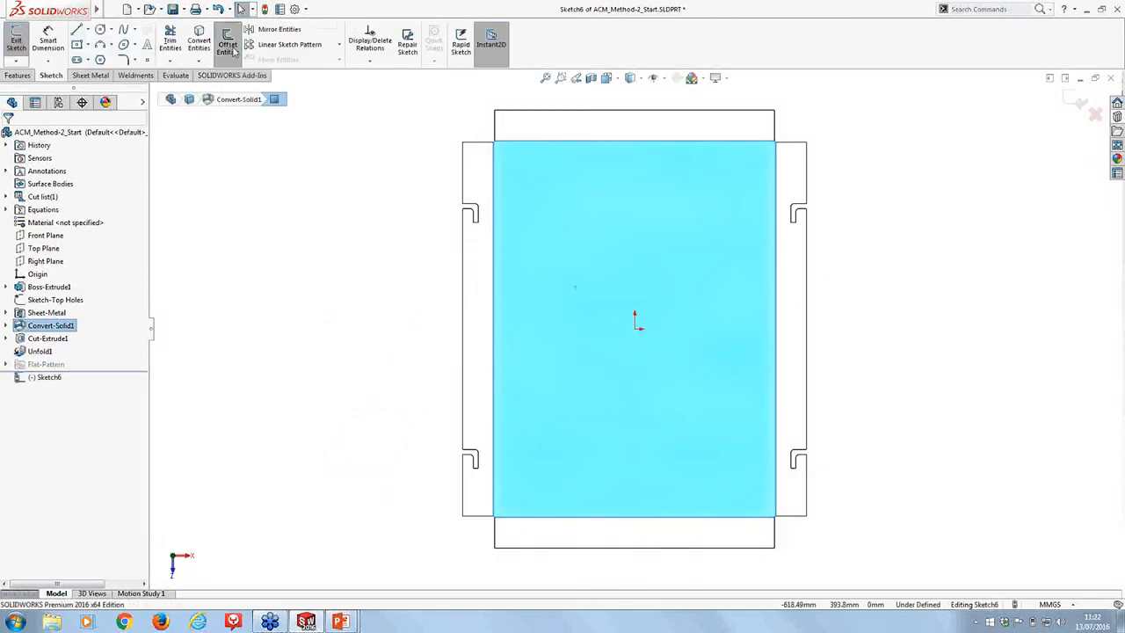
{"action": "scroll", "coordinate": [466, 115], "scroll_direction": "down", "scroll_amount": 1}
{"action": "scroll", "coordinate": [618, 229], "scroll_direction": "down", "scroll_amount": 3}
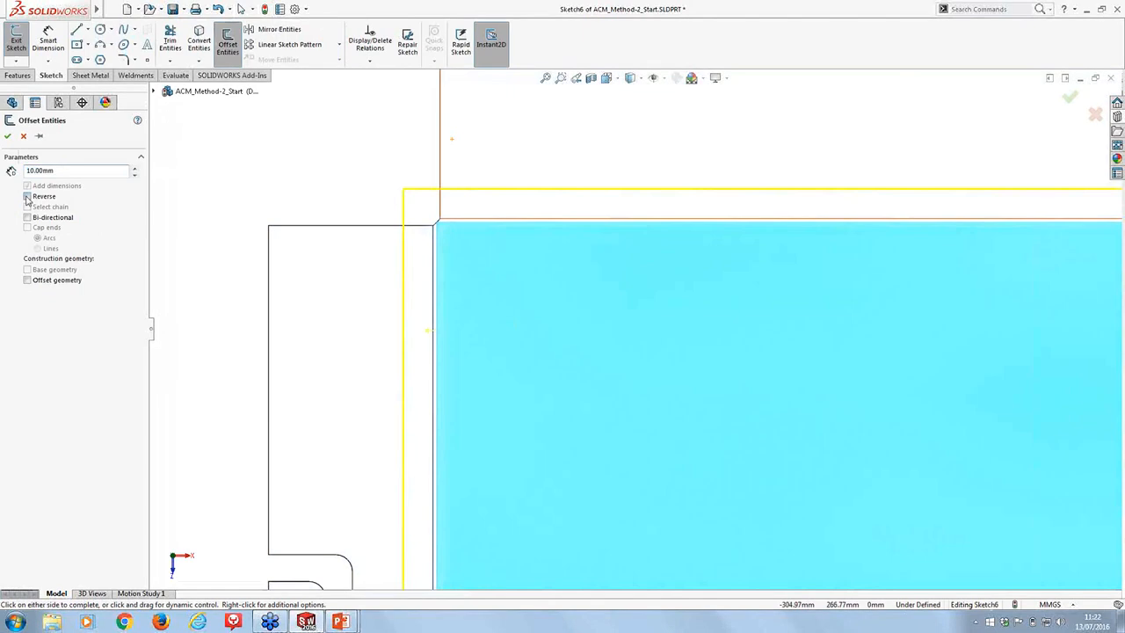
{"action": "left_click", "coordinate": [27, 197]}
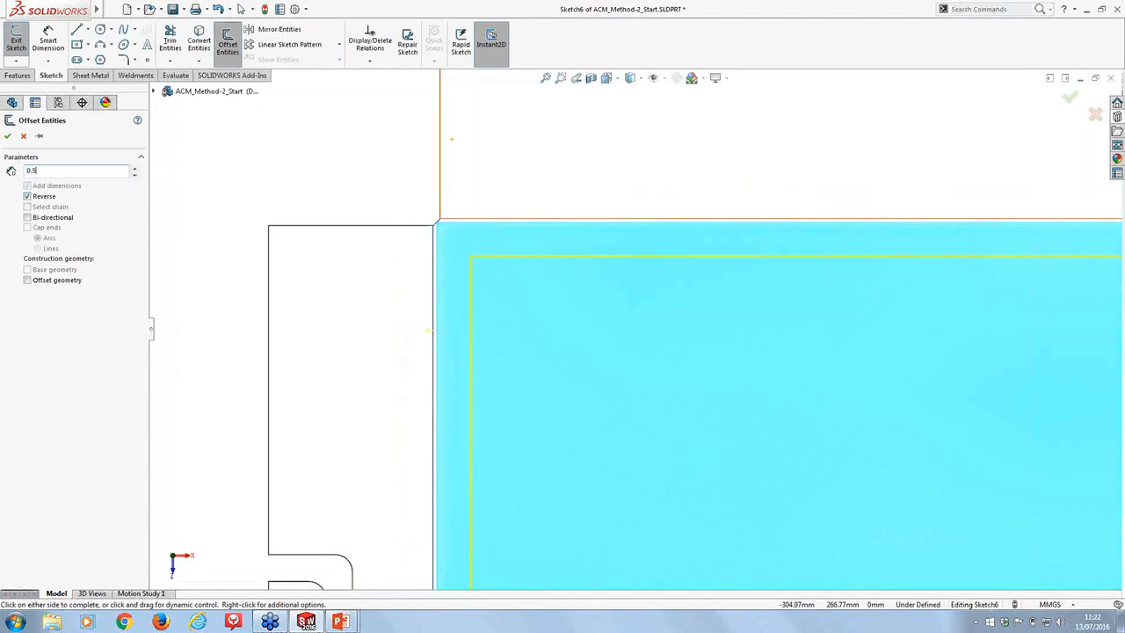
{"action": "key", "text": "Return"}
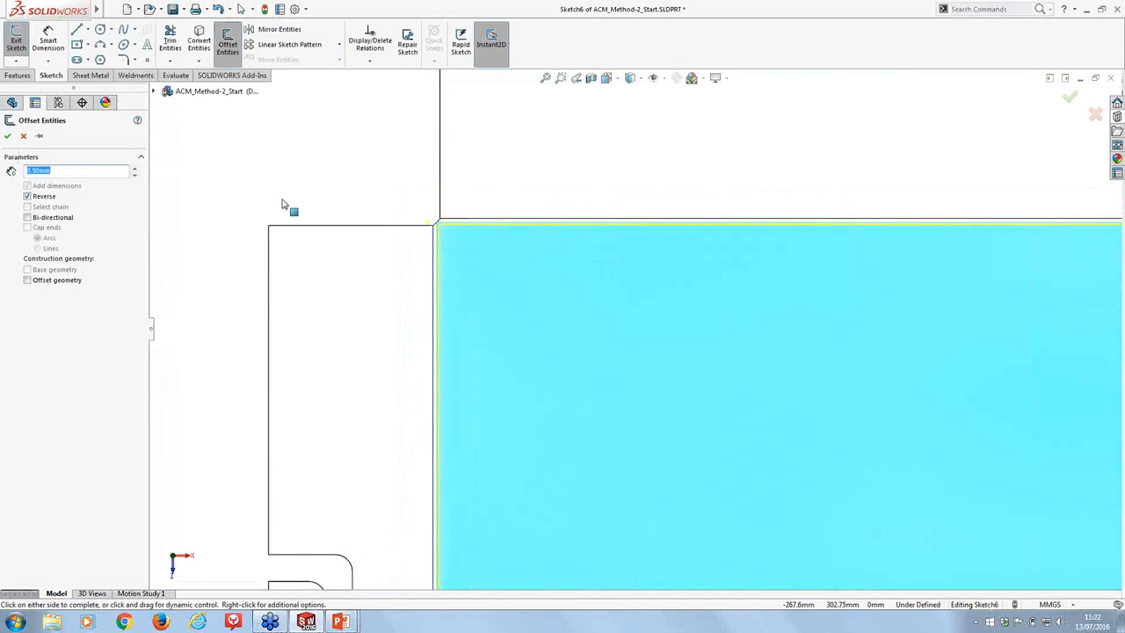
{"action": "scroll", "coordinate": [464, 252], "scroll_direction": "down", "scroll_amount": 3}
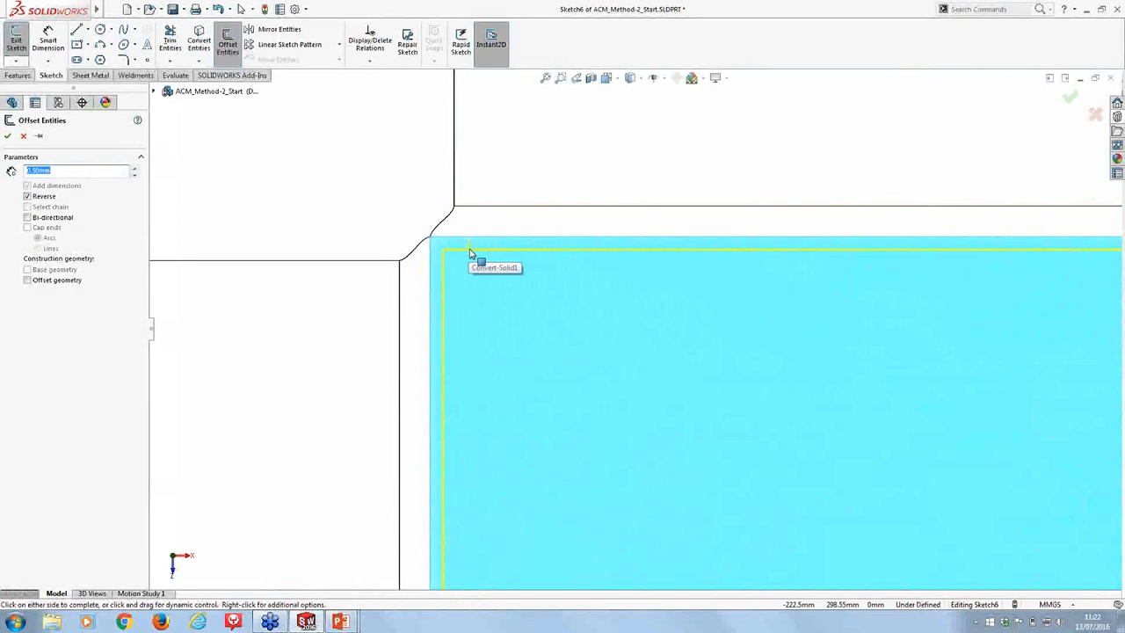
{"action": "scroll", "coordinate": [528, 323], "scroll_direction": "up", "scroll_amount": 1}
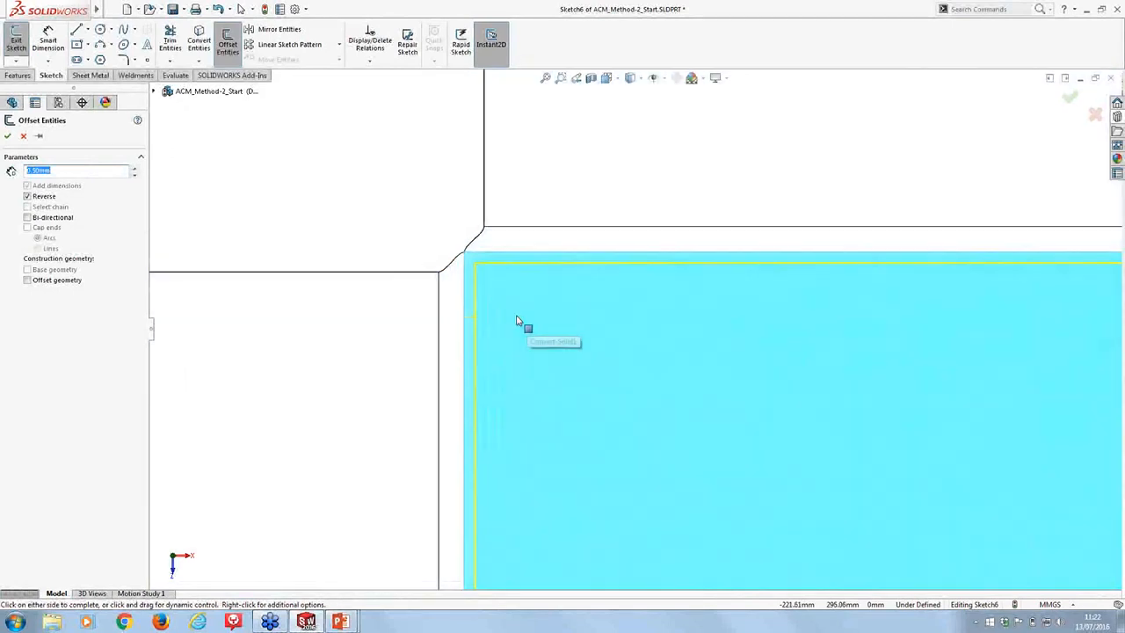
{"action": "scroll", "coordinate": [517, 323], "scroll_direction": "up", "scroll_amount": 3}
{"action": "left_click", "coordinate": [8, 135]}
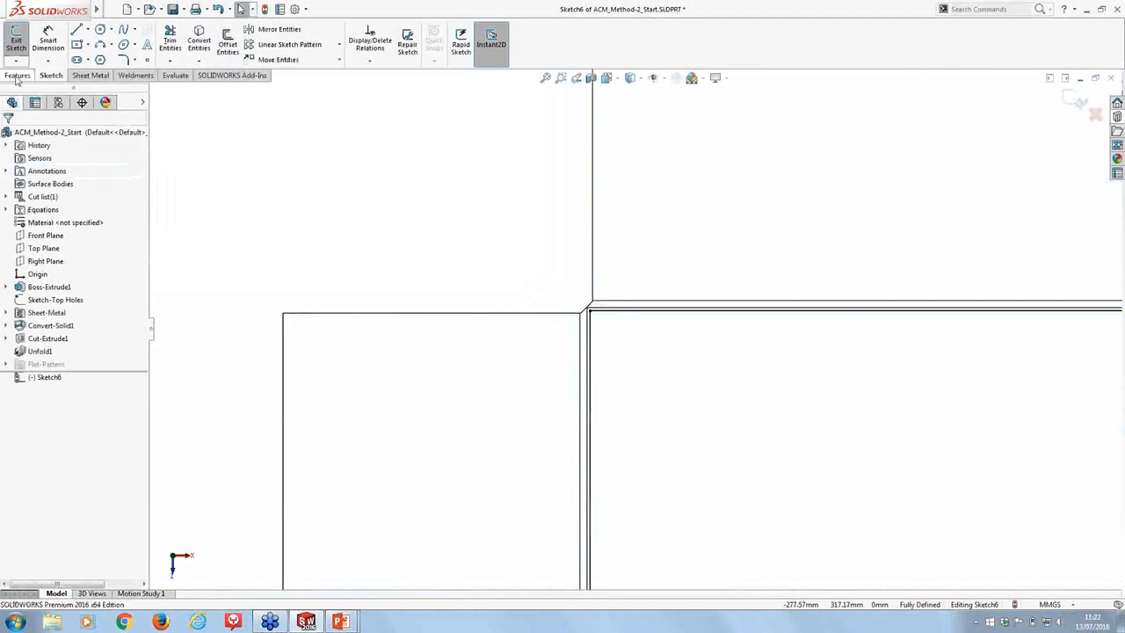
Extrude the offset outline as a blind boss 4.5 mm deep with Merge result on
{"action": "left_click", "coordinate": [17, 76]}
{"action": "left_click", "coordinate": [21, 39]}
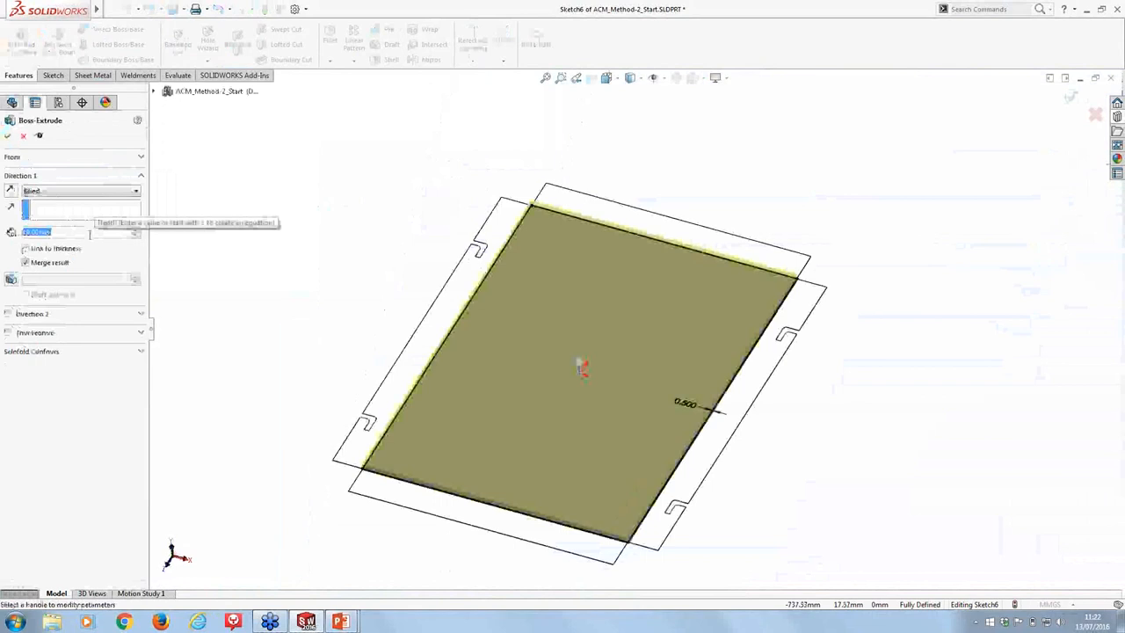
{"action": "type", "text": "4.5"}
{"action": "key", "text": "Return"}
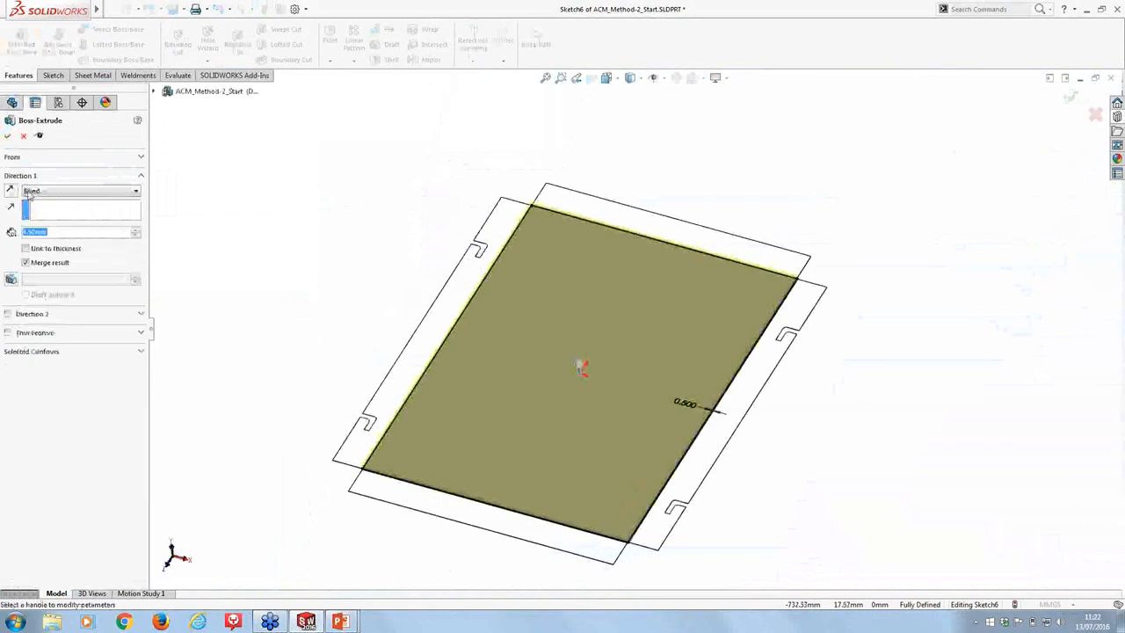
{"action": "left_click", "coordinate": [8, 136]}
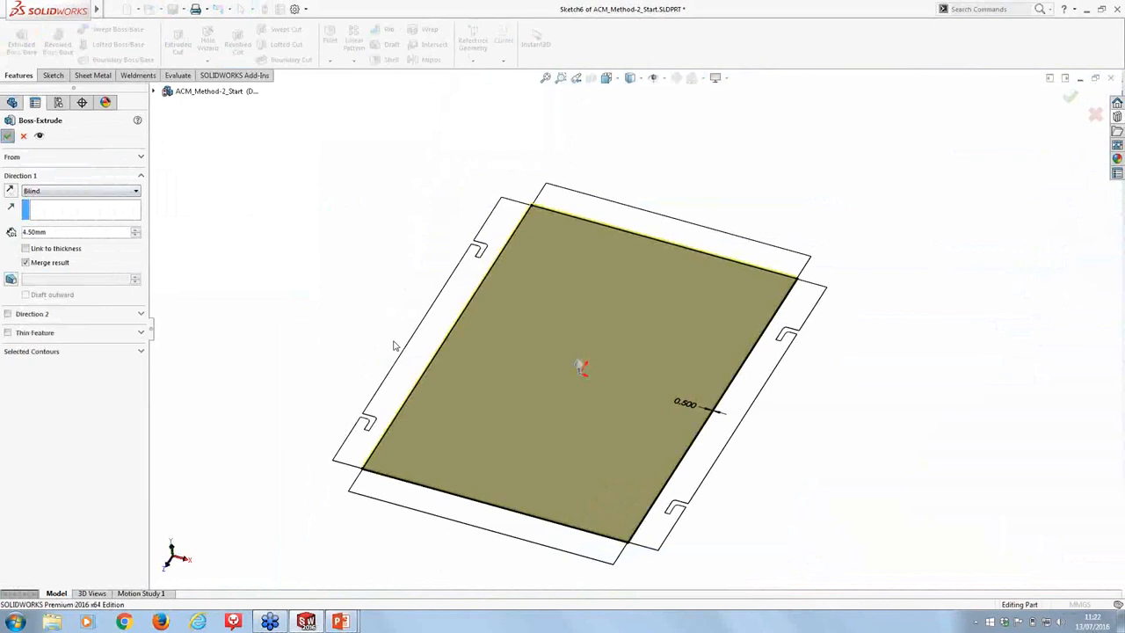
Begin a Distance distance chamfer on the core block's near short top edge, with both distances set to 4.5 mm
{"action": "scroll", "coordinate": [423, 391], "scroll_direction": "down", "scroll_amount": 10}
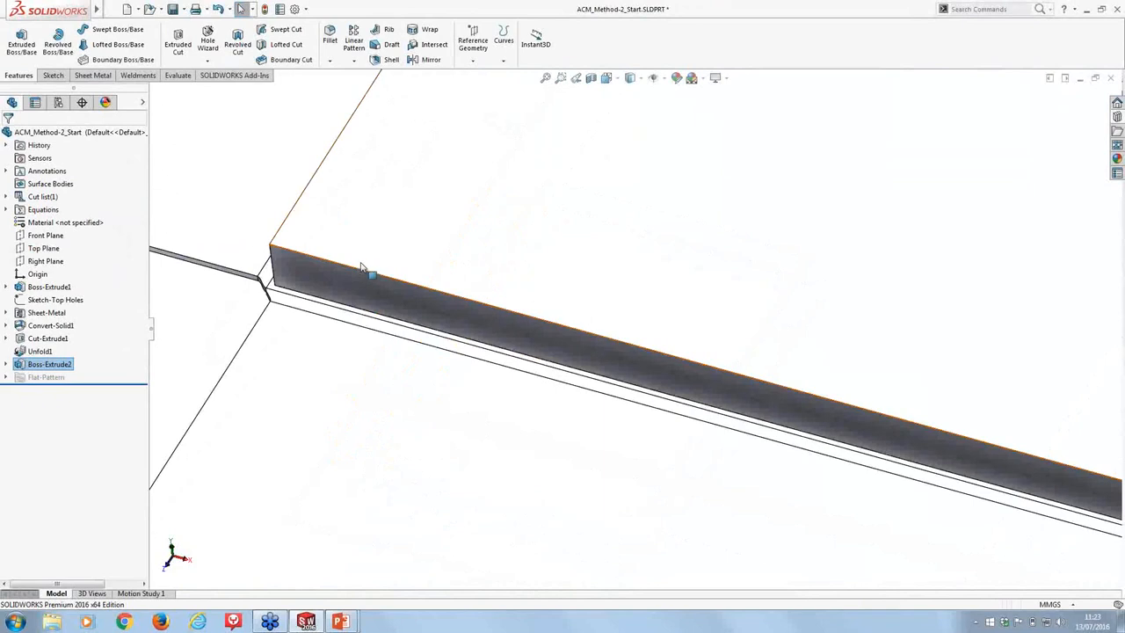
{"action": "left_click", "coordinate": [353, 59]}
{"action": "left_click", "coordinate": [330, 60]}
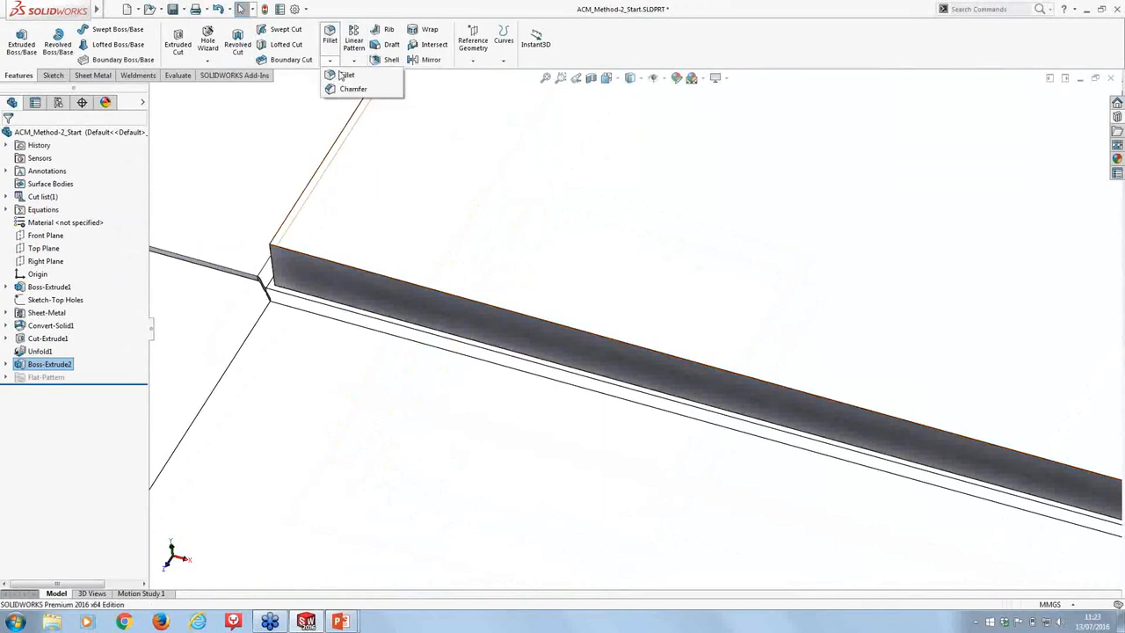
{"action": "left_click", "coordinate": [348, 88]}
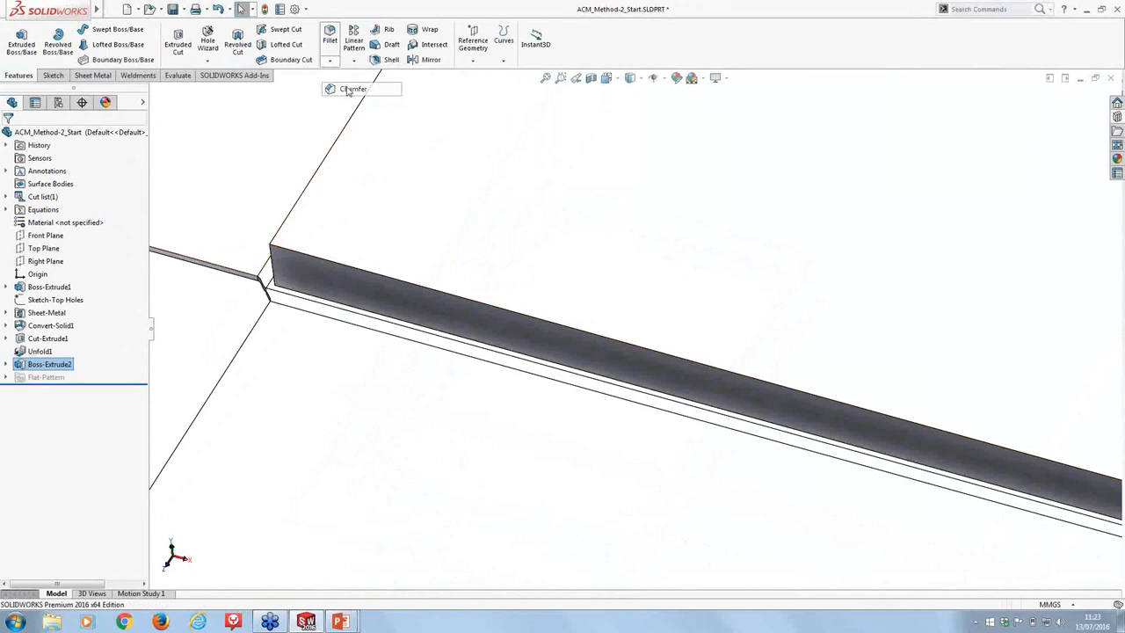
{"action": "left_click", "coordinate": [393, 283]}
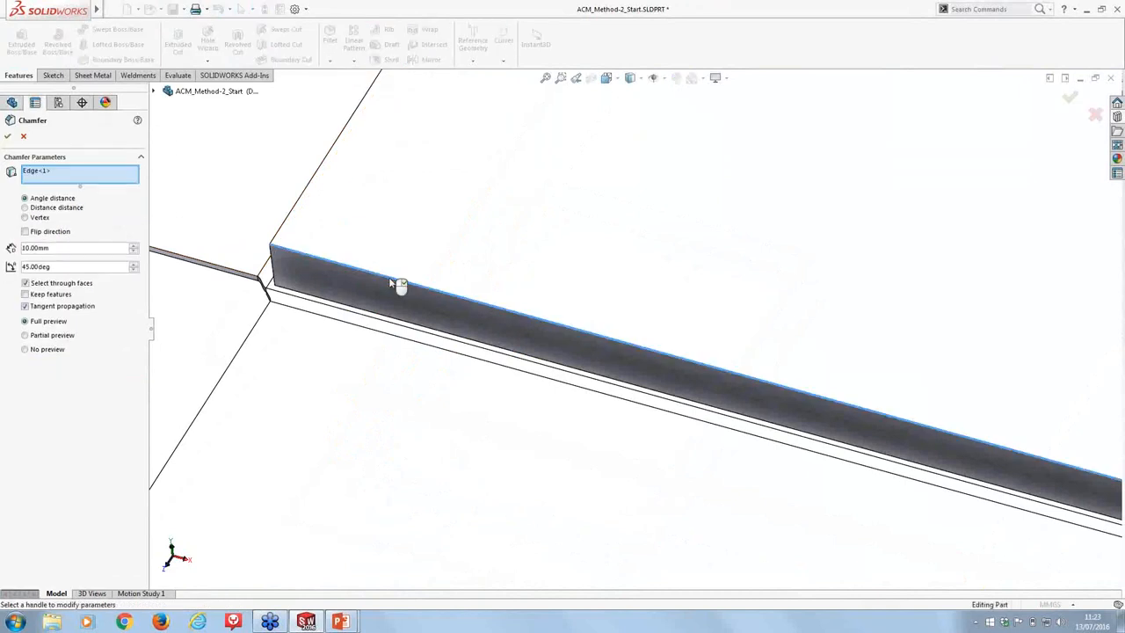
{"action": "left_click", "coordinate": [61, 249]}
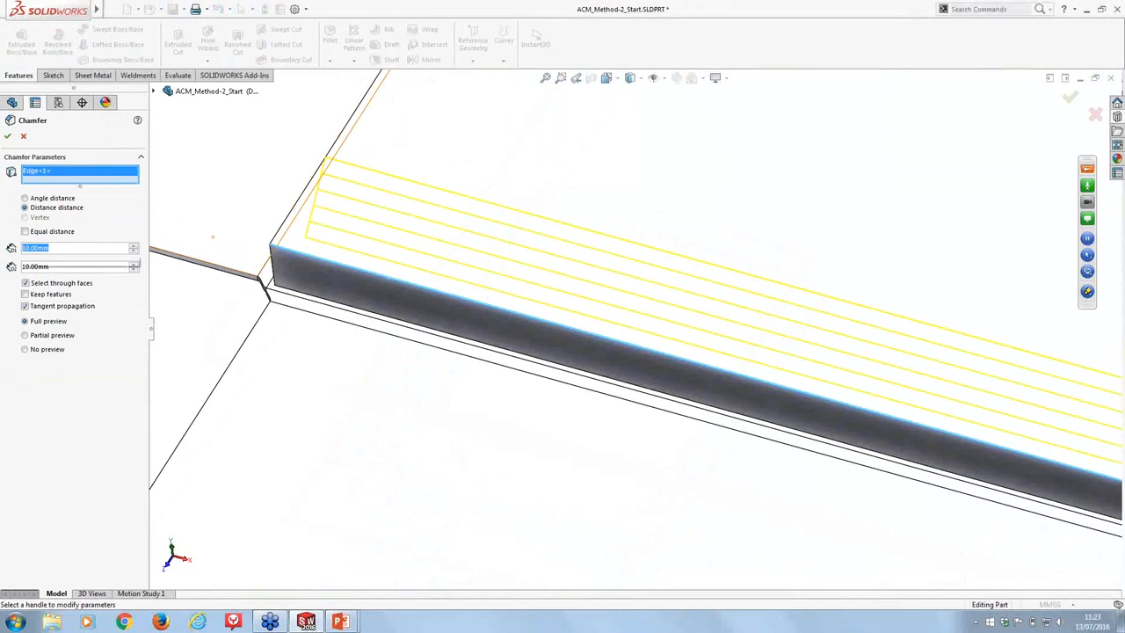
{"action": "type", "text": "4.5"}
{"action": "key", "text": "Tab"}
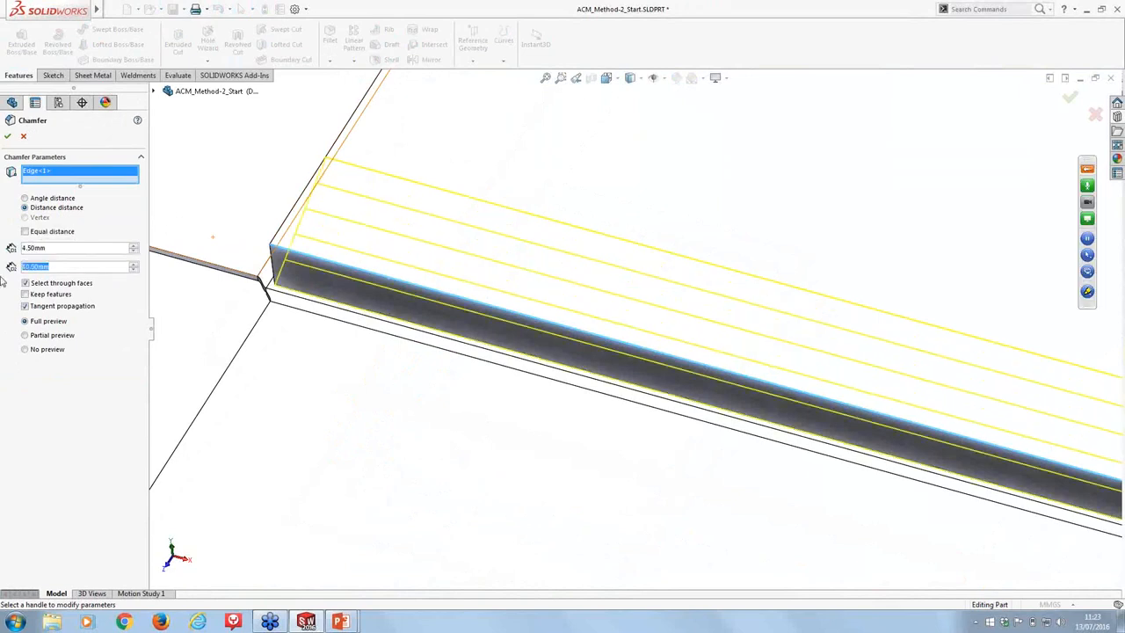
{"action": "type", "text": "4.5"}
{"action": "key", "text": "Return"}
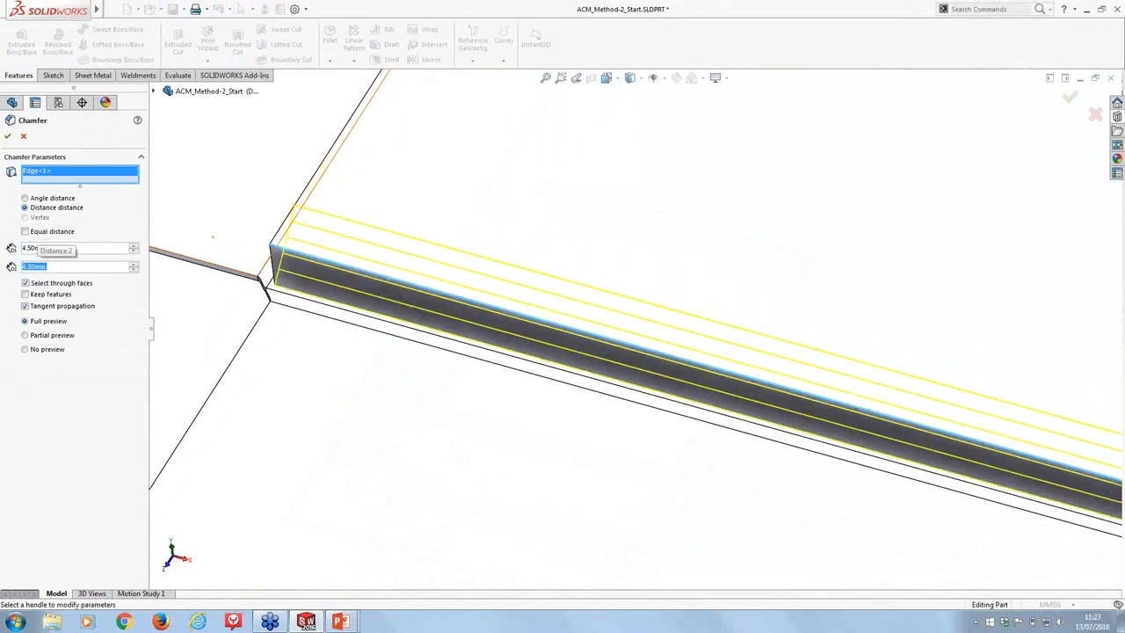
Add the core block's other three top edges to the chamfer and complete it
{"action": "left_click", "coordinate": [332, 150]}
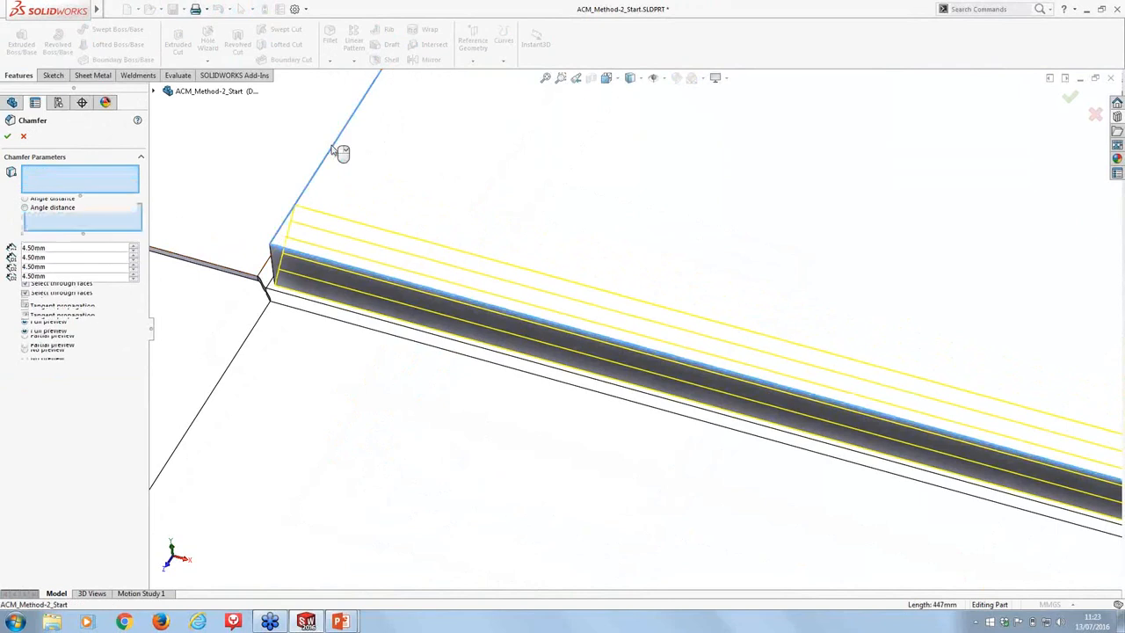
{"action": "scroll", "coordinate": [583, 259], "scroll_direction": "up", "scroll_amount": 5}
{"action": "middle_click_drag", "start_coordinate": [583, 258], "coordinate": [821, 238]}
{"action": "scroll", "coordinate": [659, 111], "scroll_direction": "down", "scroll_amount": 6}
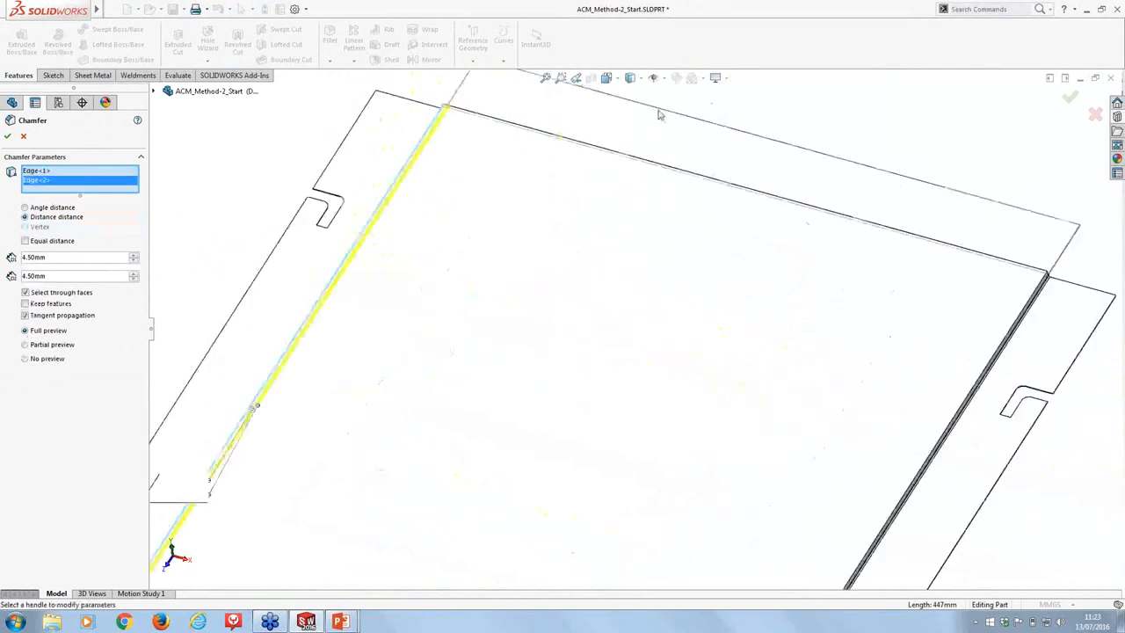
{"action": "left_click", "coordinate": [216, 202]}
{"action": "scroll", "coordinate": [701, 452], "scroll_direction": "up", "scroll_amount": 5}
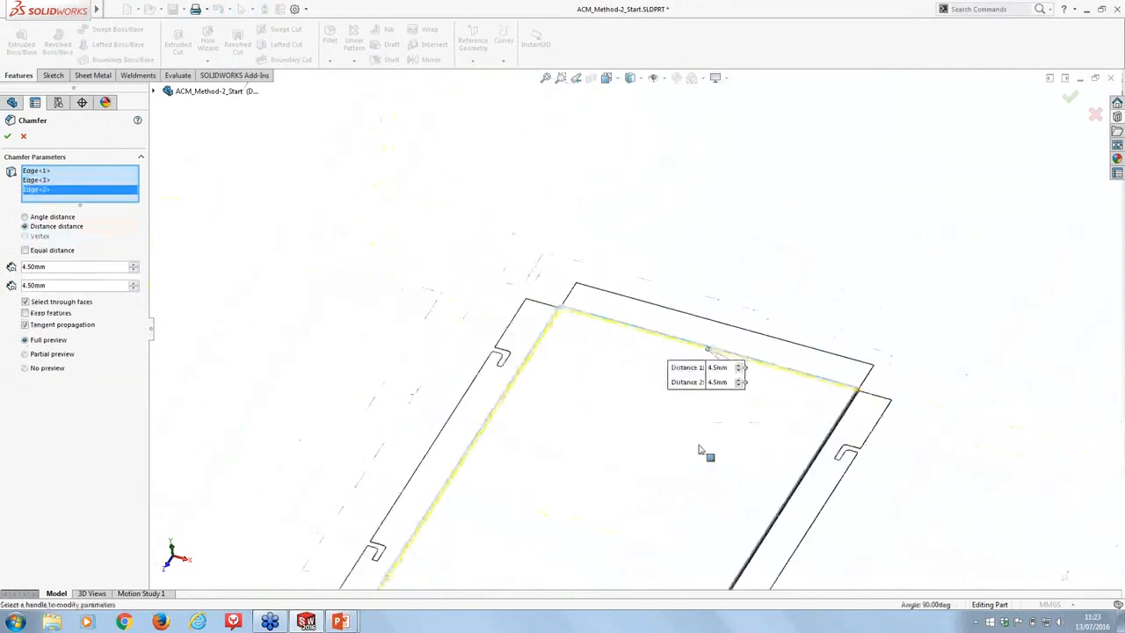
{"action": "scroll", "coordinate": [844, 342], "scroll_direction": "down", "scroll_amount": 6}
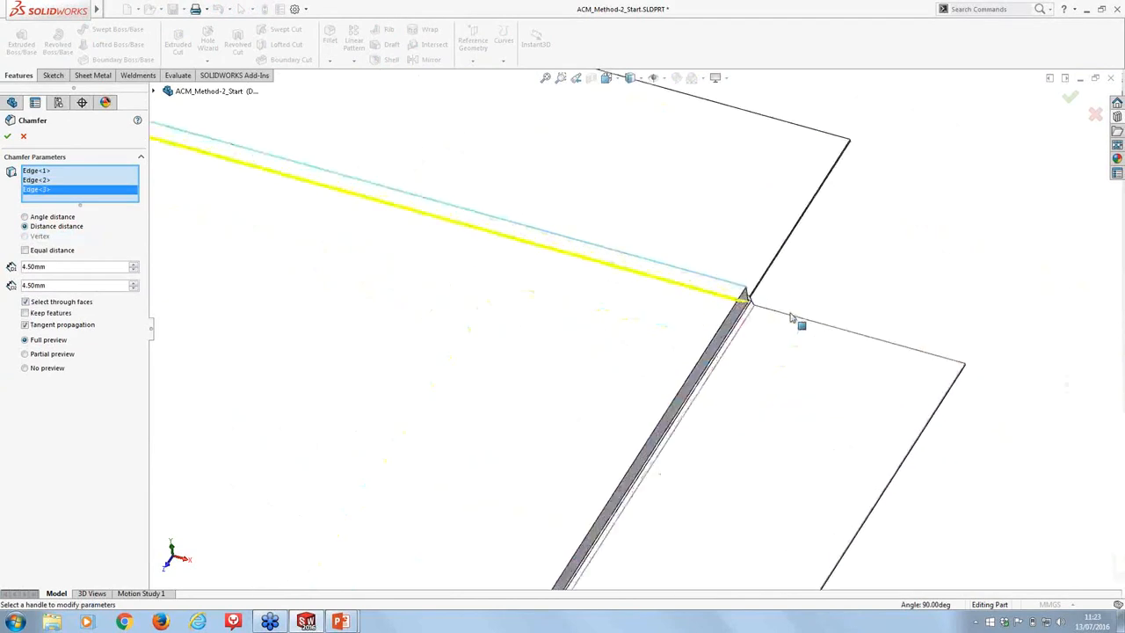
{"action": "left_click", "coordinate": [738, 314]}
{"action": "scroll", "coordinate": [741, 316], "scroll_direction": "up", "scroll_amount": 6}
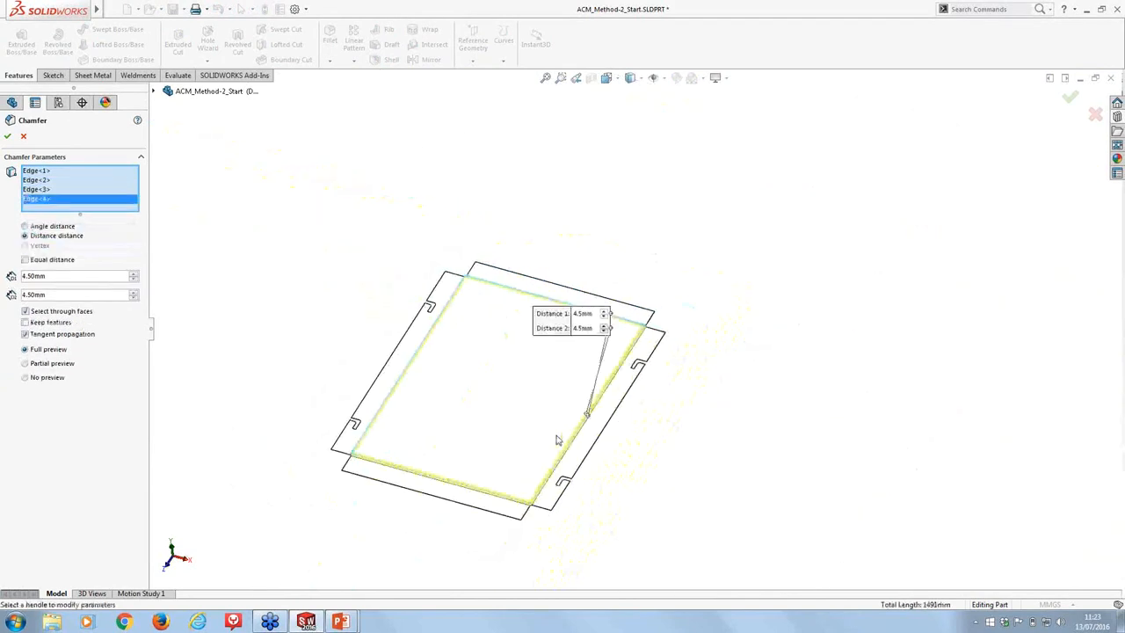
{"action": "scroll", "coordinate": [556, 439], "scroll_direction": "down", "scroll_amount": 5}
{"action": "key", "text": "Return"}
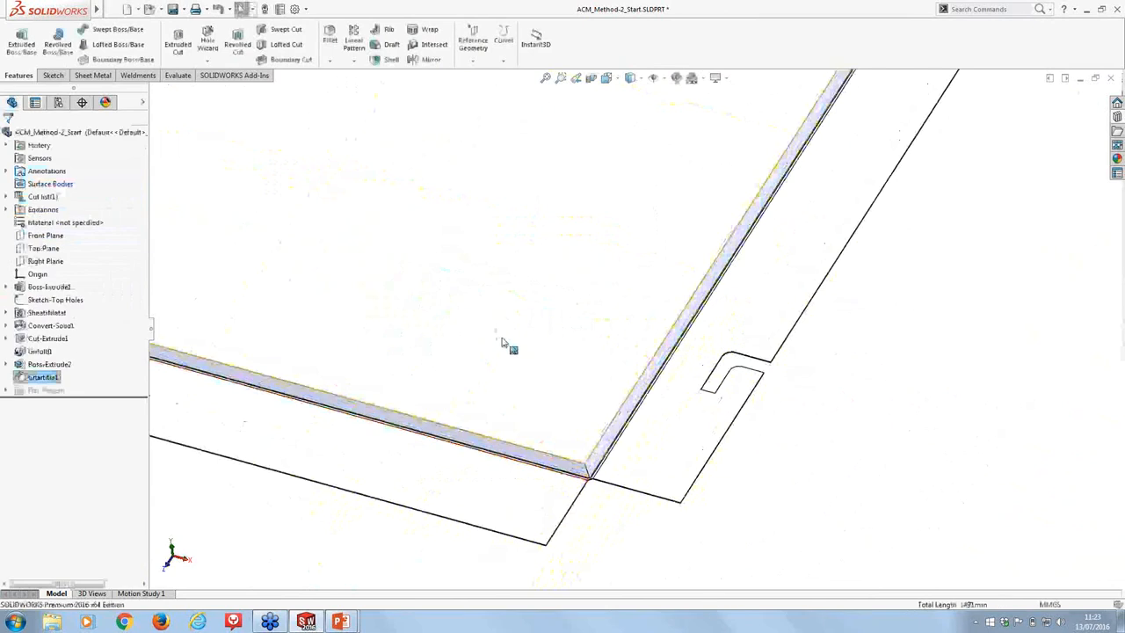
Start a sketch on the far short-side flange's face and convert its outline into sketch lines
{"action": "scroll", "coordinate": [475, 334], "scroll_direction": "up", "scroll_amount": 3}
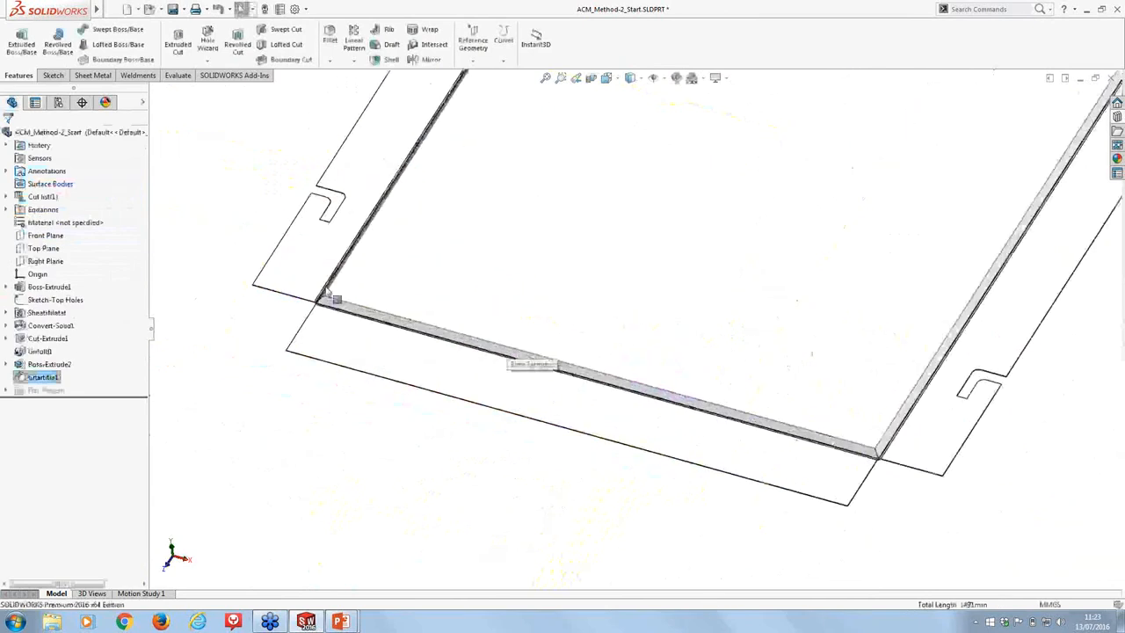
{"action": "scroll", "coordinate": [527, 387], "scroll_direction": "down", "scroll_amount": 6}
{"action": "scroll", "coordinate": [578, 264], "scroll_direction": "down", "scroll_amount": 2}
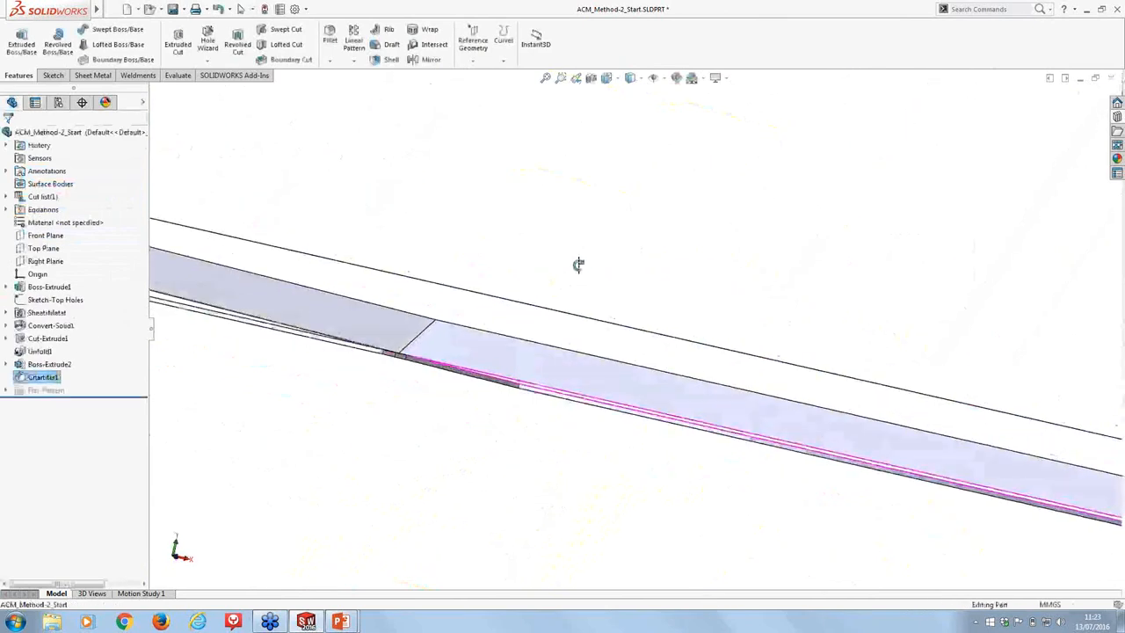
{"action": "scroll", "coordinate": [563, 273], "scroll_direction": "up", "scroll_amount": 8}
{"action": "middle_click_drag", "start_coordinate": [665, 310], "coordinate": [771, 304]}
{"action": "scroll", "coordinate": [799, 229], "scroll_direction": "down", "scroll_amount": 5}
{"action": "middle_click_drag", "start_coordinate": [681, 310], "coordinate": [677, 331]}
{"action": "left_click", "coordinate": [620, 230]}
{"action": "left_click", "coordinate": [665, 190]}
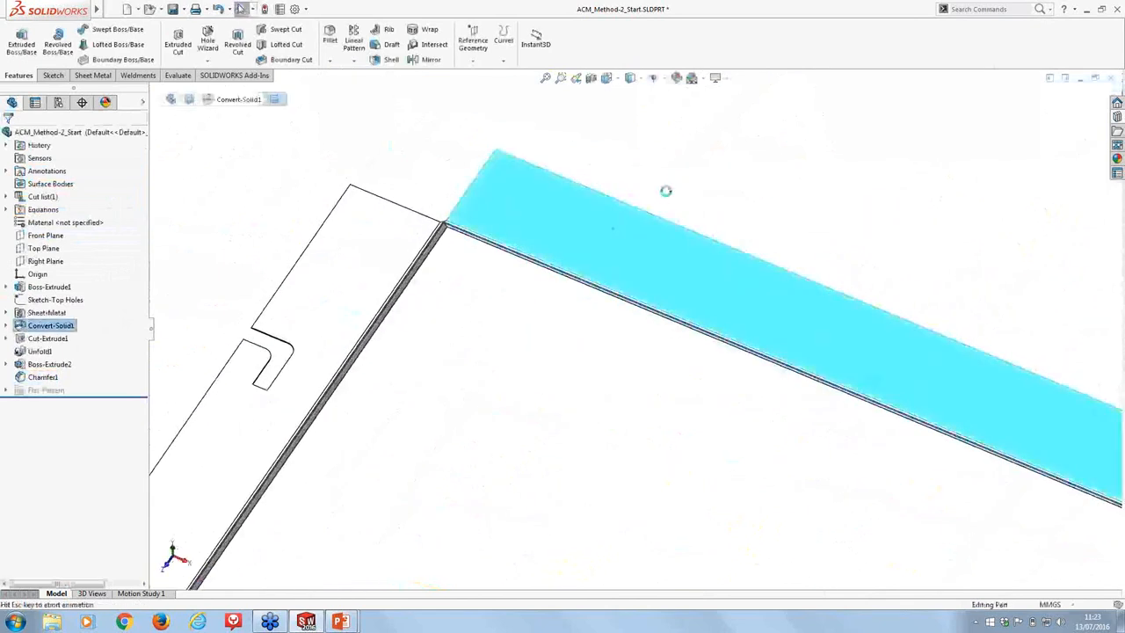
{"action": "scroll", "coordinate": [609, 149], "scroll_direction": "down", "scroll_amount": 2}
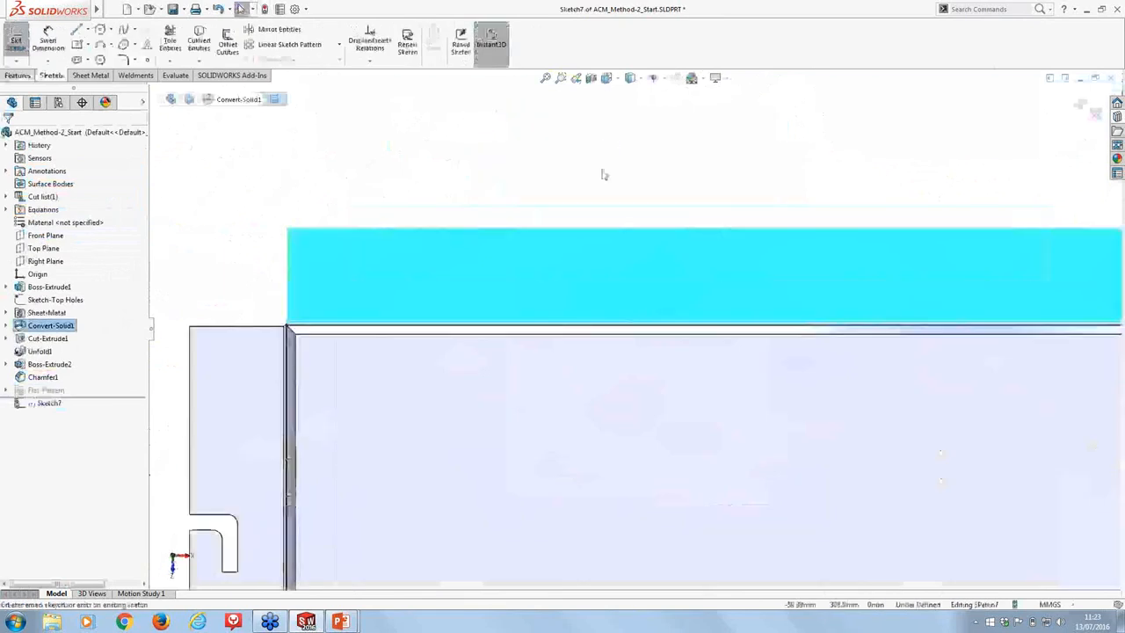
{"action": "left_click", "coordinate": [195, 45]}
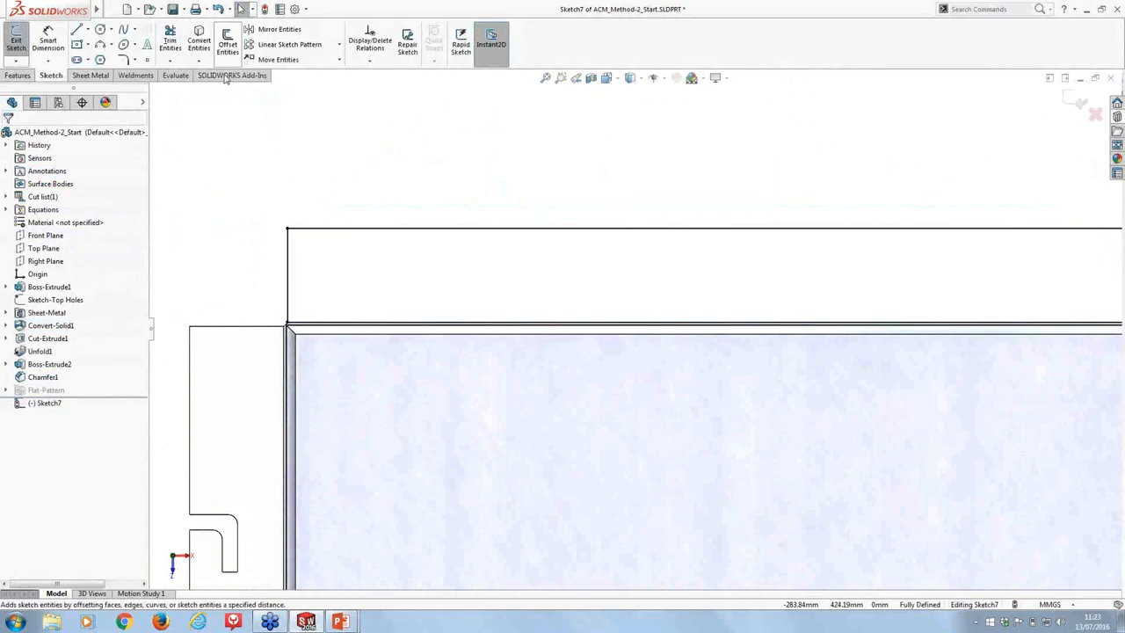
Remove the On Edge relation from the flange outline's line along the bend and move that line away from the bend edge
{"action": "left_click", "coordinate": [287, 278]}
{"action": "left_click", "coordinate": [269, 239]}
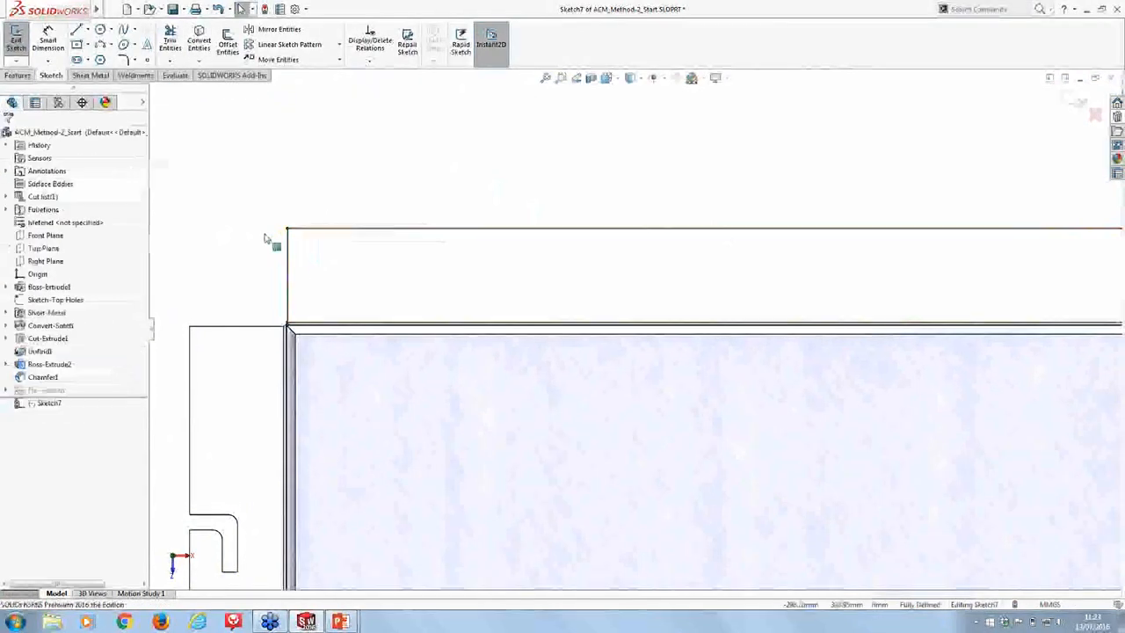
{"action": "scroll", "coordinate": [381, 328], "scroll_direction": "down", "scroll_amount": 5}
{"action": "left_click", "coordinate": [402, 353]}
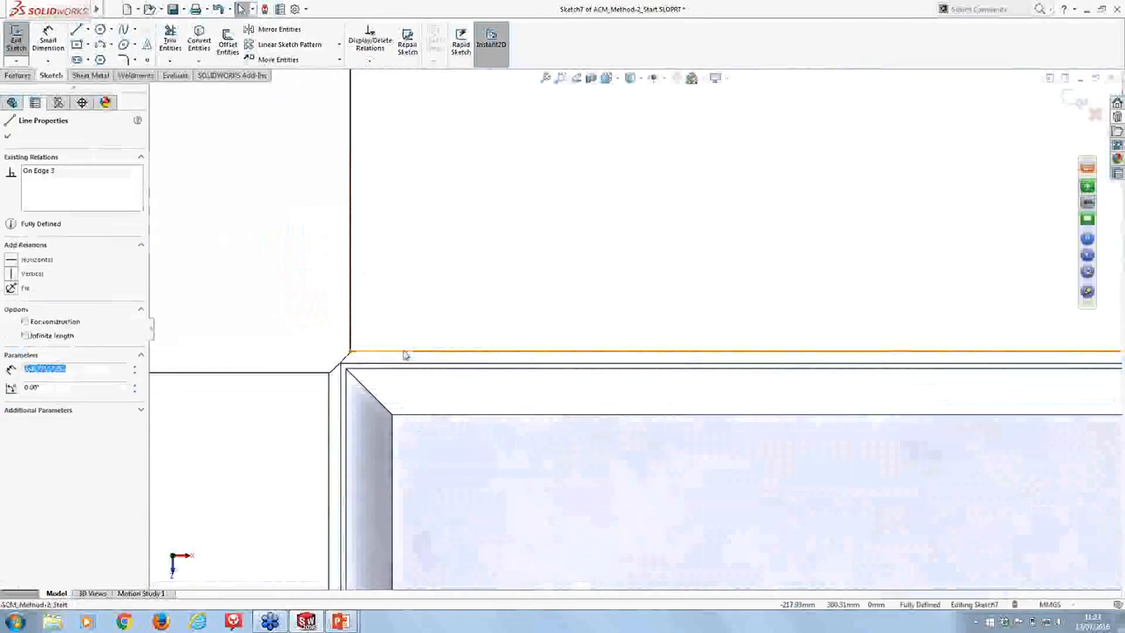
{"action": "scroll", "coordinate": [680, 390], "scroll_direction": "down", "scroll_amount": 5}
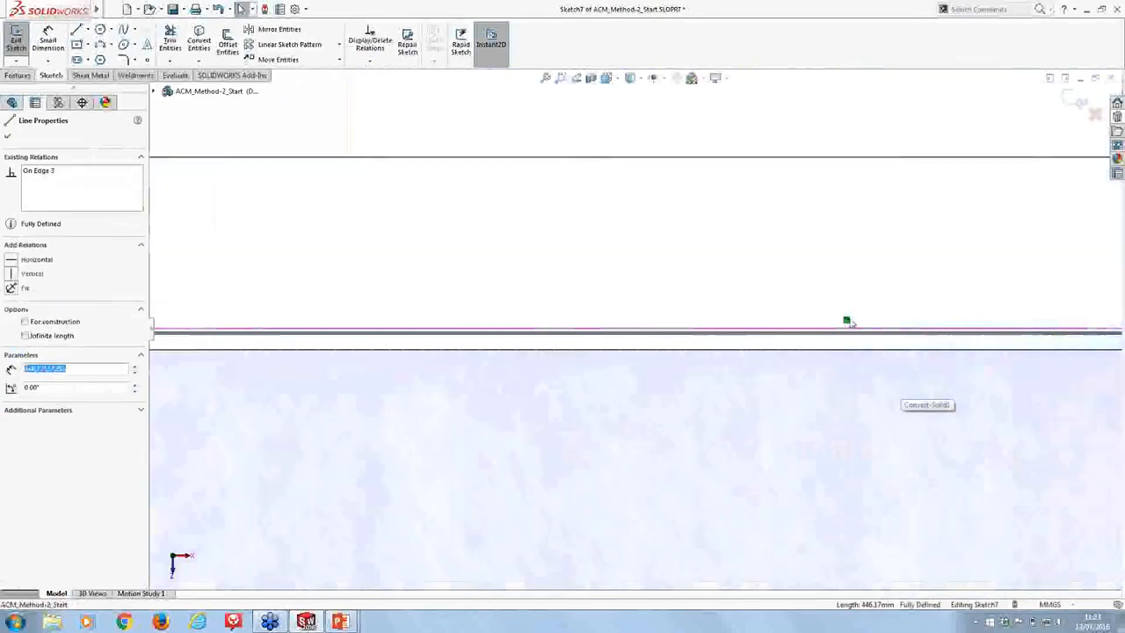
{"action": "left_click", "coordinate": [858, 322]}
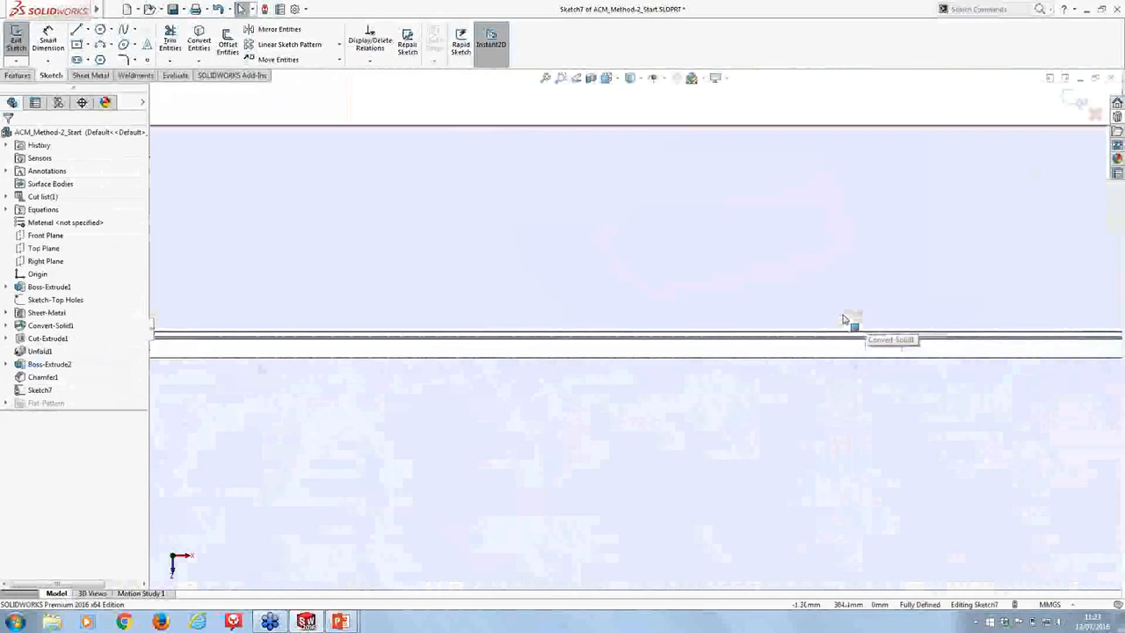
{"action": "scroll", "coordinate": [843, 319], "scroll_direction": "down", "scroll_amount": 3}
{"action": "left_click", "coordinate": [803, 345]}
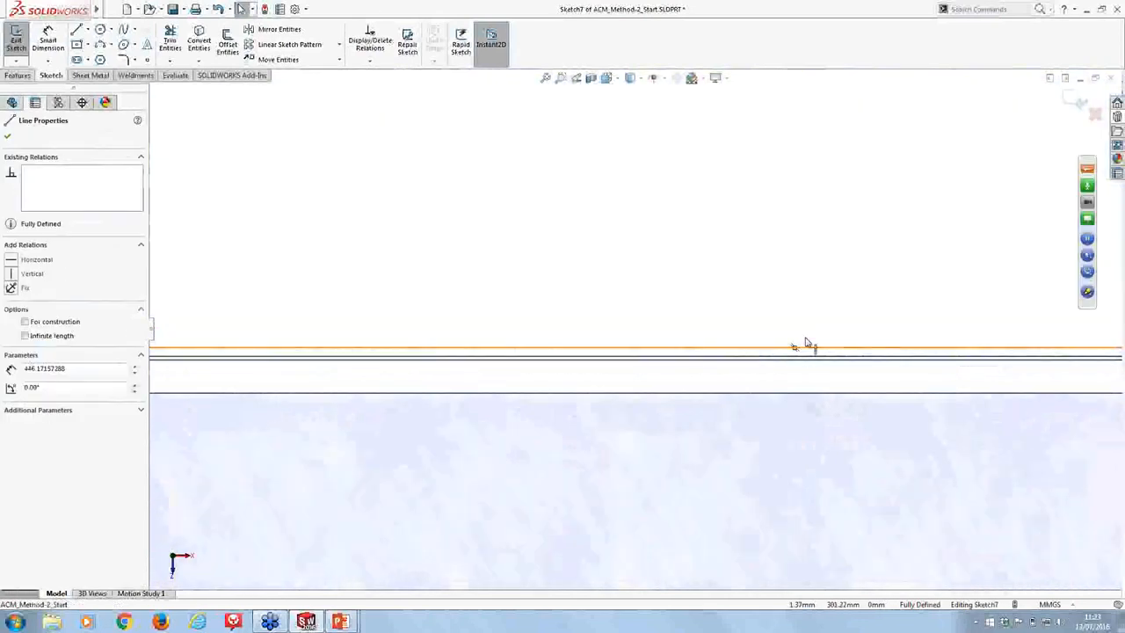
{"action": "scroll", "coordinate": [807, 338], "scroll_direction": "down", "scroll_amount": 2}
{"action": "left_click", "coordinate": [784, 334]}
{"action": "scroll", "coordinate": [778, 345], "scroll_direction": "down", "scroll_amount": 2}
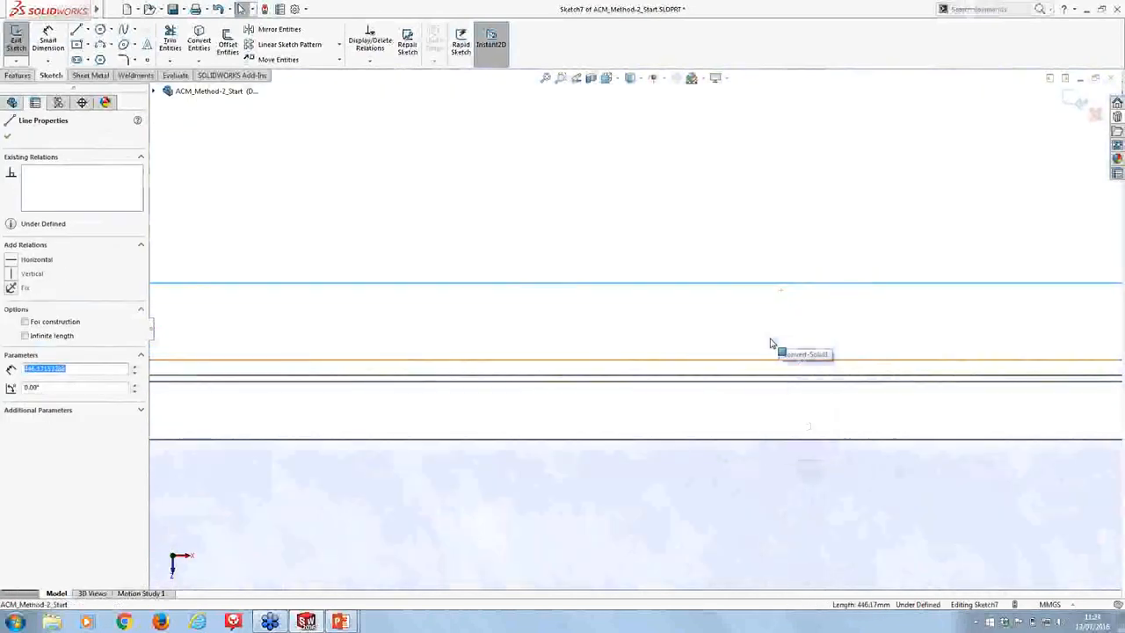
{"action": "key", "text": "s"}
{"action": "left_click", "coordinate": [807, 349]}
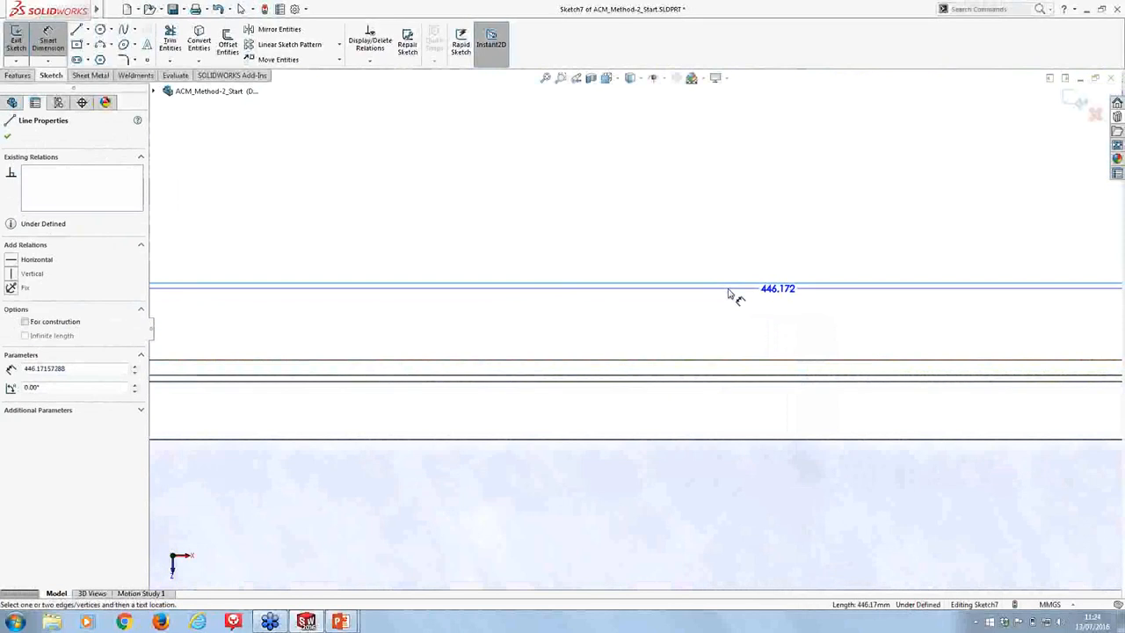
{"action": "key", "text": "Escape"}
{"action": "key", "text": "s"}
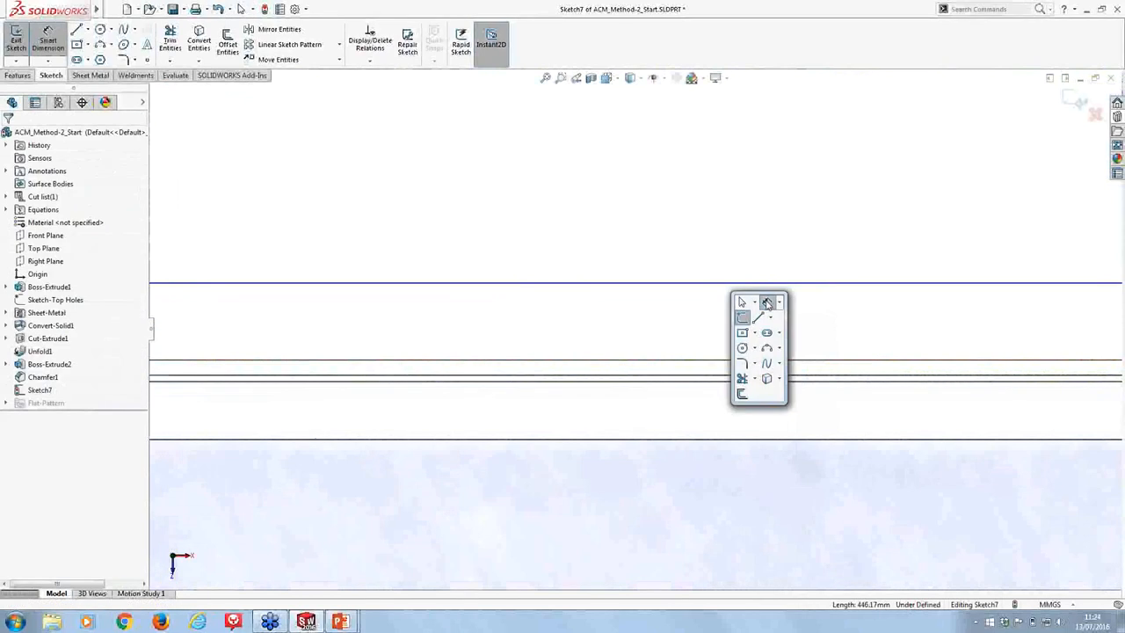
{"action": "left_click", "coordinate": [766, 301]}
{"action": "left_click", "coordinate": [756, 283]}
{"action": "left_click", "coordinate": [749, 351]}
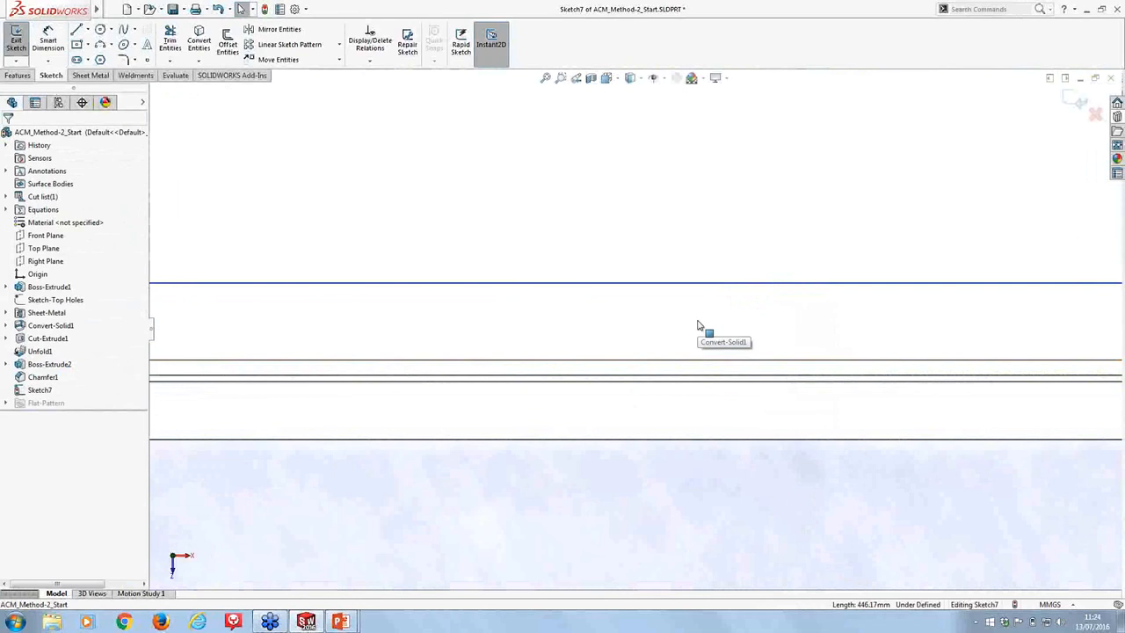
Dimension the freed line 0.5 mm from the flange's bend-side edge and extrude the sketch 4.5 mm with Merge result on
{"action": "scroll", "coordinate": [695, 329], "scroll_direction": "up", "scroll_amount": 3}
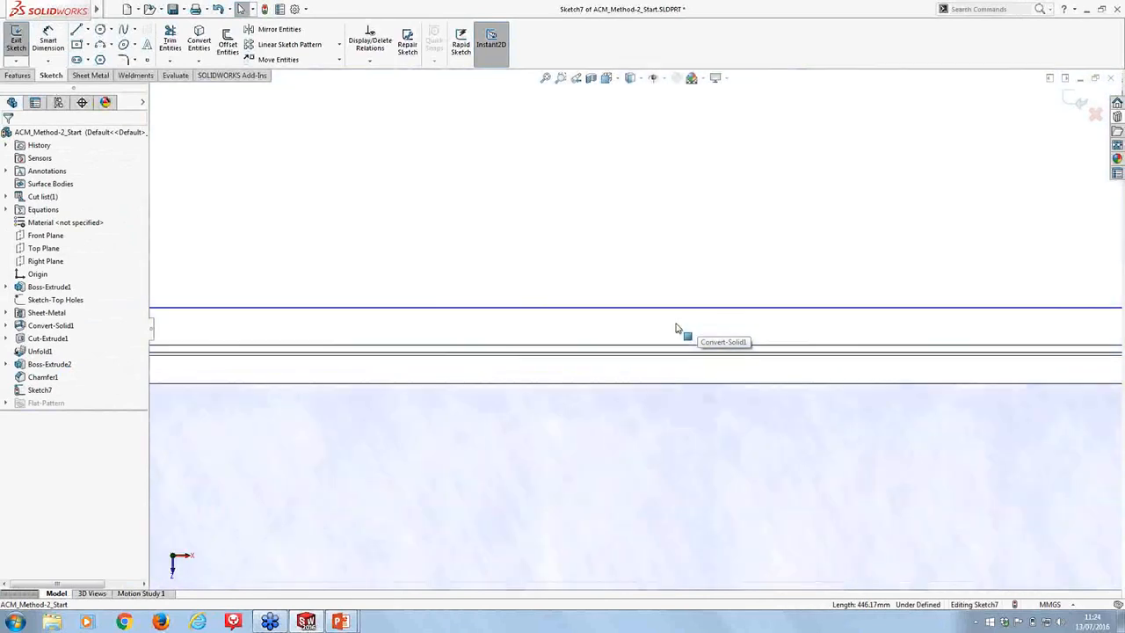
{"action": "key", "text": "Return"}
{"action": "left_click", "coordinate": [691, 346]}
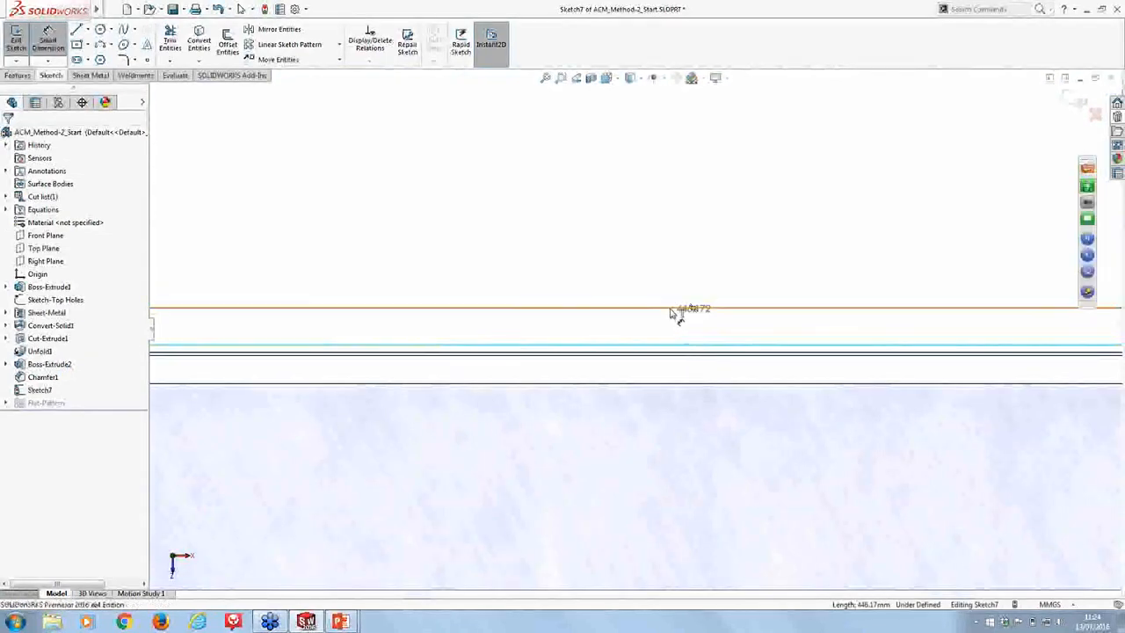
{"action": "left_click", "coordinate": [674, 308]}
{"action": "left_click", "coordinate": [640, 330]}
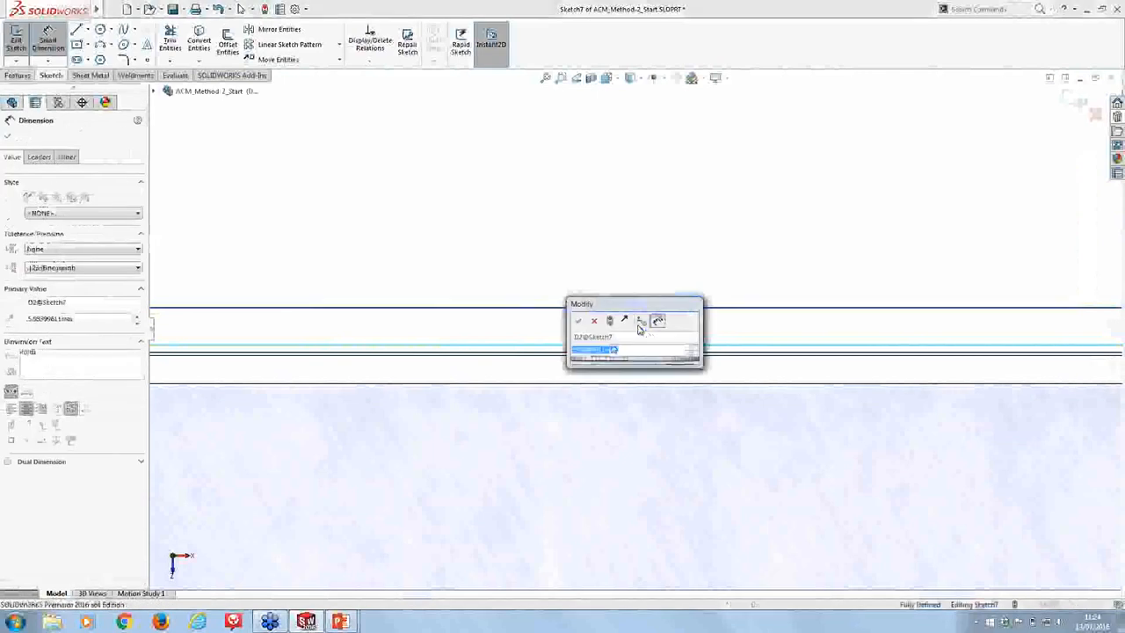
{"action": "type", "text": "0.5"}
{"action": "key", "text": "Return"}
{"action": "left_click", "coordinate": [18, 76]}
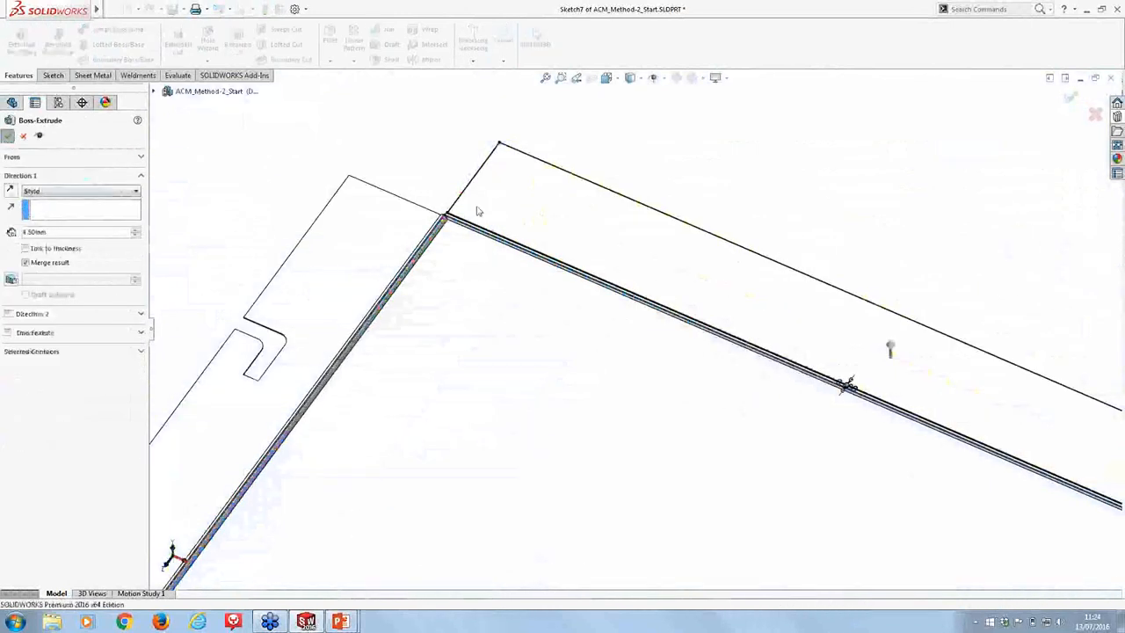
{"action": "scroll", "coordinate": [502, 211], "scroll_direction": "down", "scroll_amount": 5}
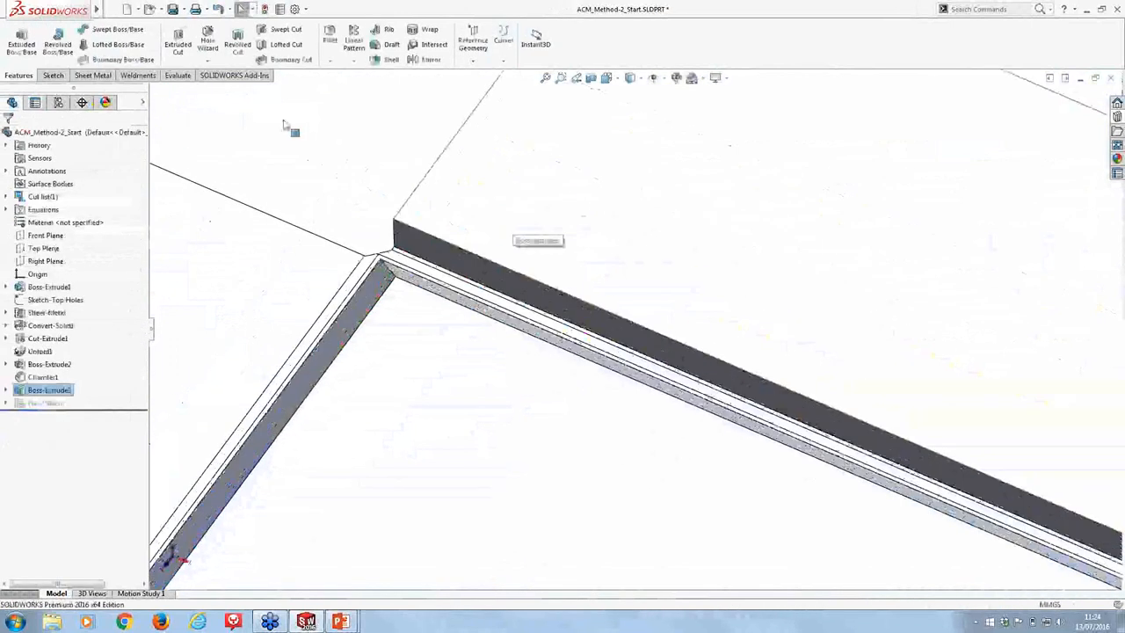
Chamfer the flange core's bend-side top edge and both end top edges by Angle distance, 4.5 mm at 45 degrees
{"action": "left_click", "coordinate": [331, 62]}
{"action": "left_click", "coordinate": [351, 88]}
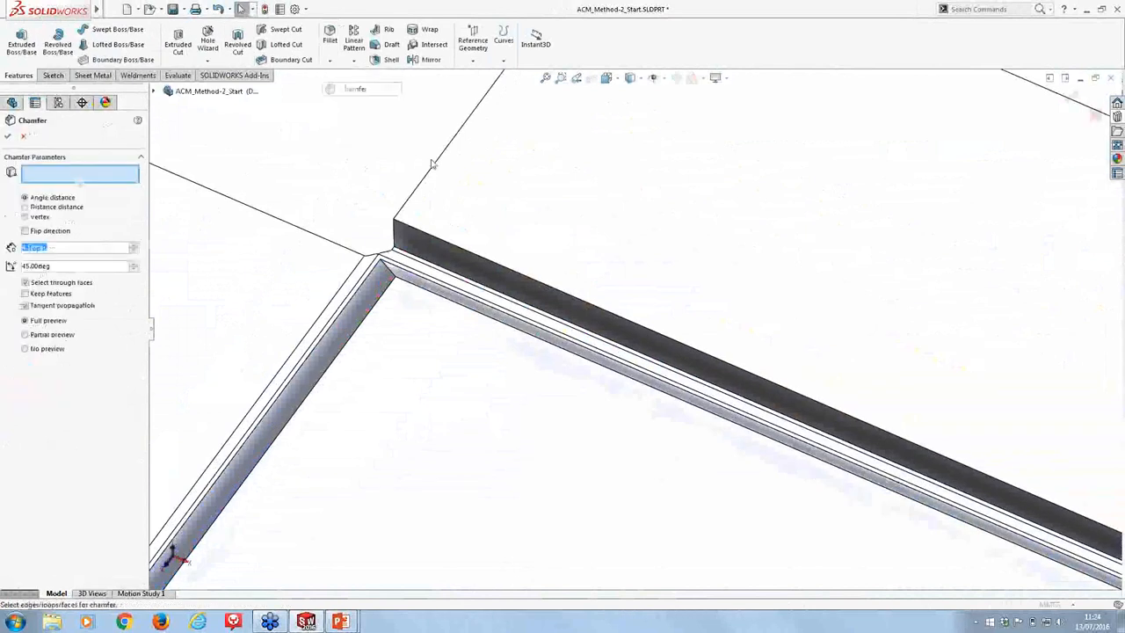
{"action": "left_click", "coordinate": [473, 255]}
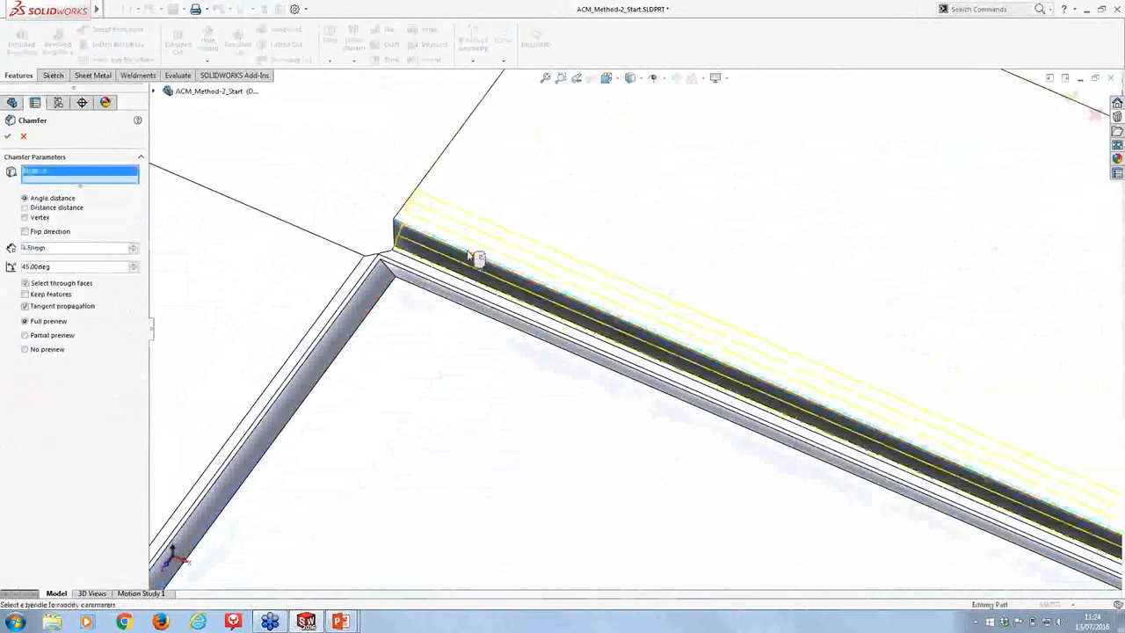
{"action": "left_click", "coordinate": [428, 176]}
{"action": "scroll", "coordinate": [615, 328], "scroll_direction": "up", "scroll_amount": 6}
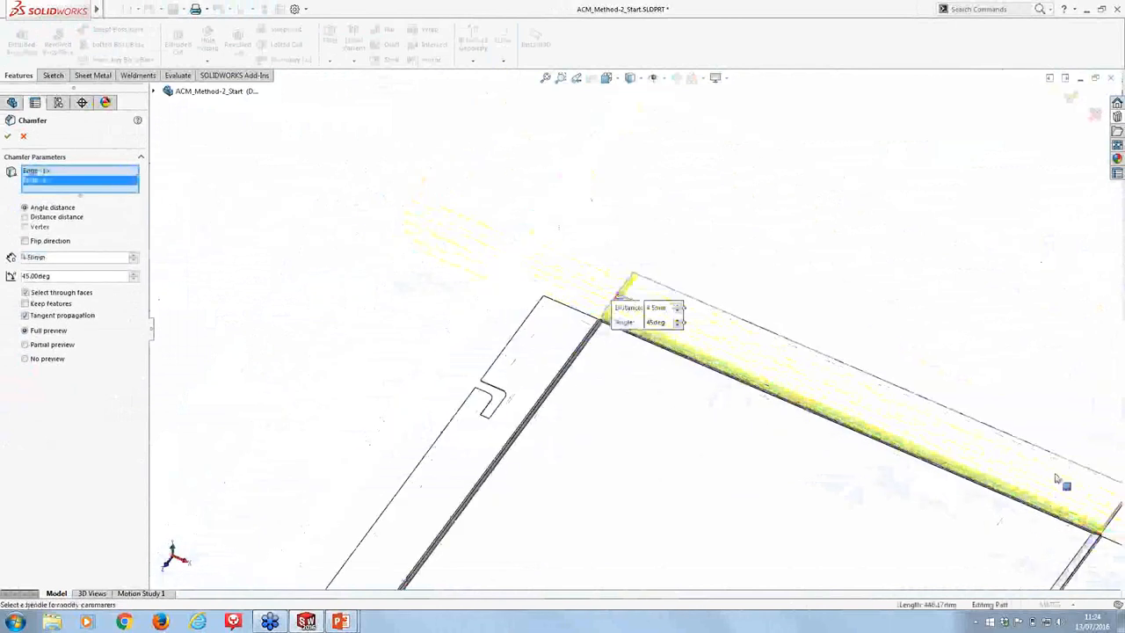
{"action": "scroll", "coordinate": [1062, 479], "scroll_direction": "down", "scroll_amount": 3}
{"action": "scroll", "coordinate": [974, 466], "scroll_direction": "down", "scroll_amount": 2}
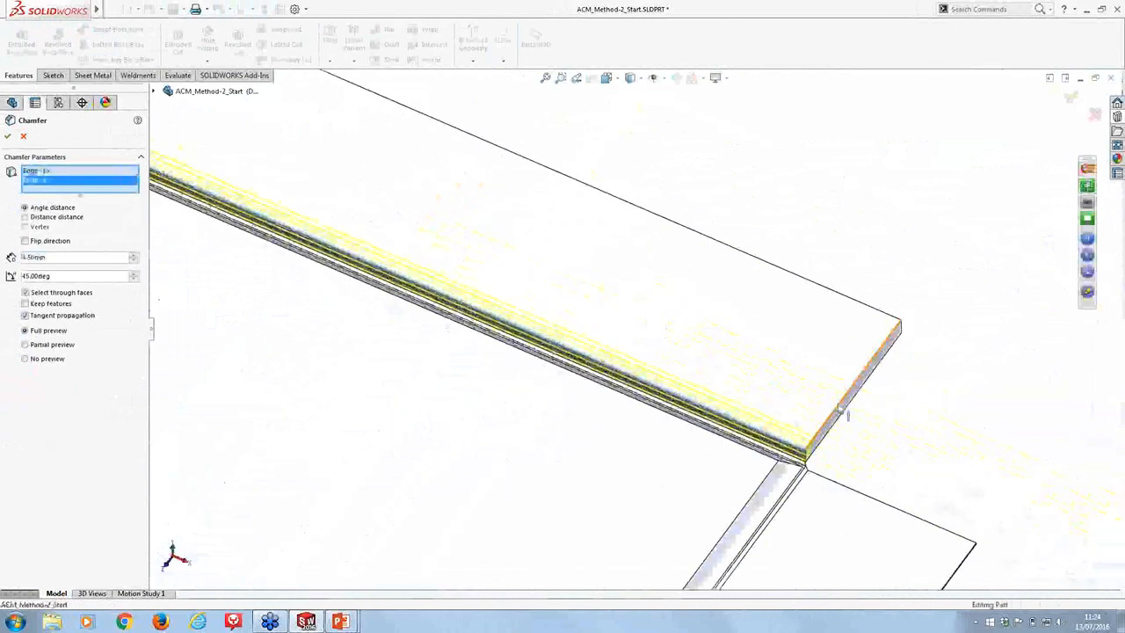
{"action": "left_click", "coordinate": [846, 404]}
{"action": "left_click", "coordinate": [7, 136]}
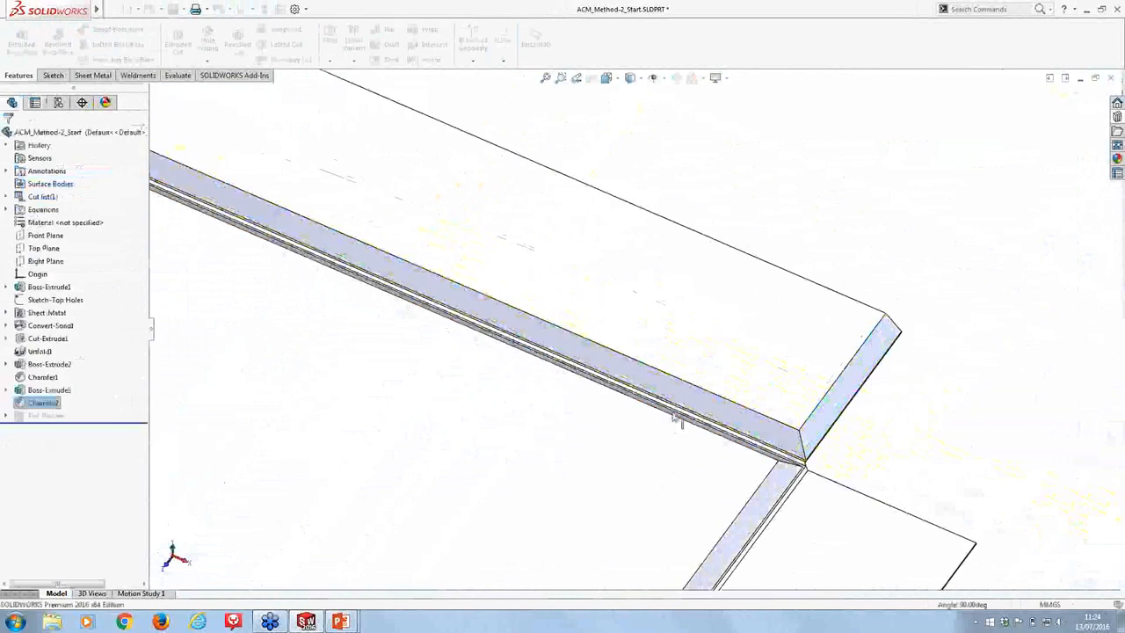
Fold all collected bends of the panel with the large base face as the fixed face
{"action": "scroll", "coordinate": [615, 290], "scroll_direction": "up", "scroll_amount": 3}
{"action": "scroll", "coordinate": [675, 394], "scroll_direction": "down", "scroll_amount": 3}
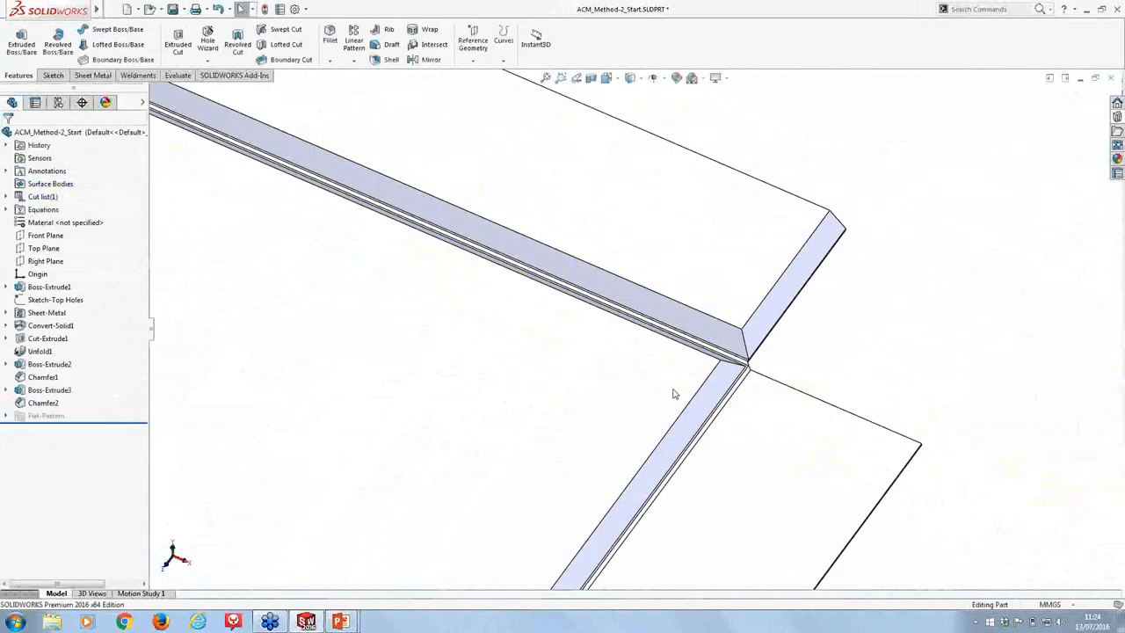
{"action": "scroll", "coordinate": [675, 394], "scroll_direction": "down", "scroll_amount": 2}
{"action": "middle_click_drag", "start_coordinate": [675, 394], "coordinate": [717, 326]}
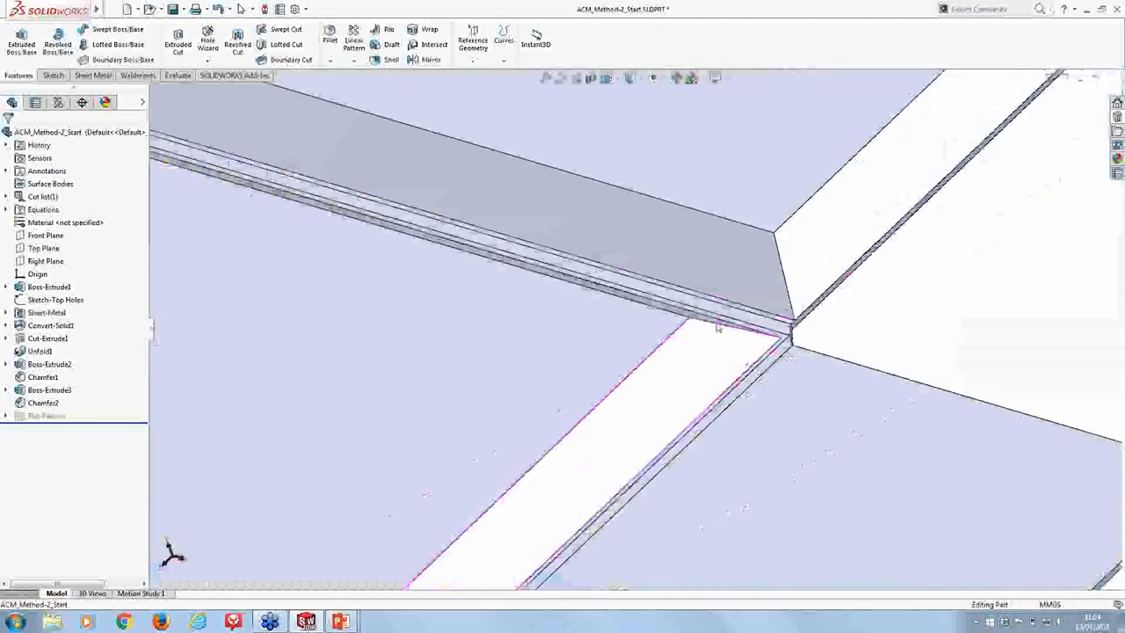
{"action": "scroll", "coordinate": [731, 357], "scroll_direction": "up", "scroll_amount": 10}
{"action": "right_click_drag", "start_coordinate": [683, 379], "coordinate": [729, 336]}
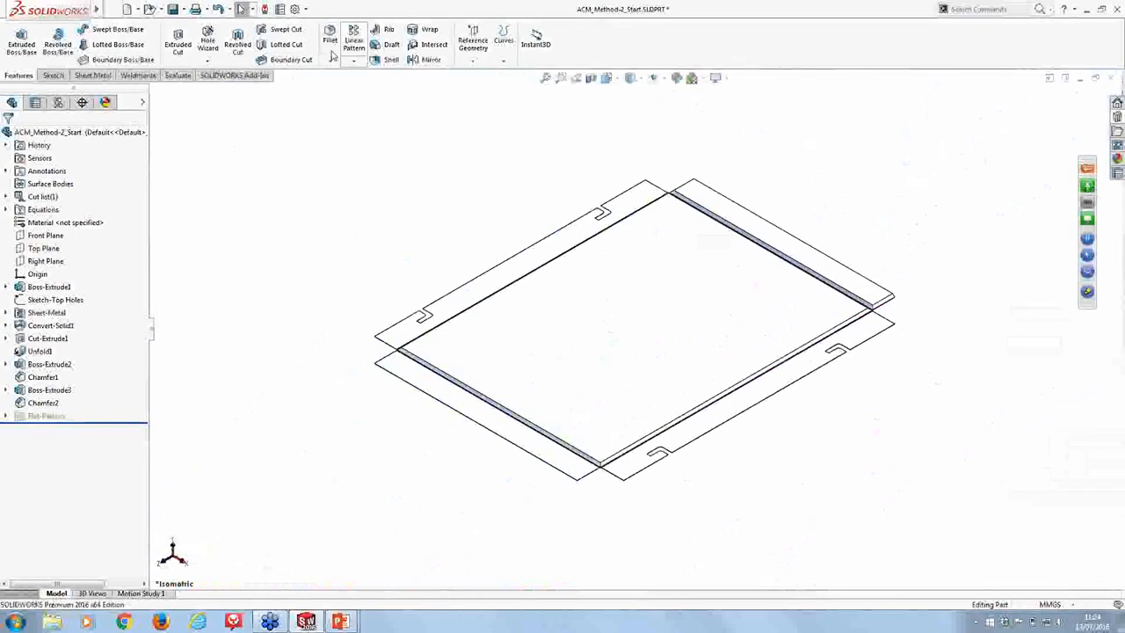
{"action": "left_click", "coordinate": [92, 75]}
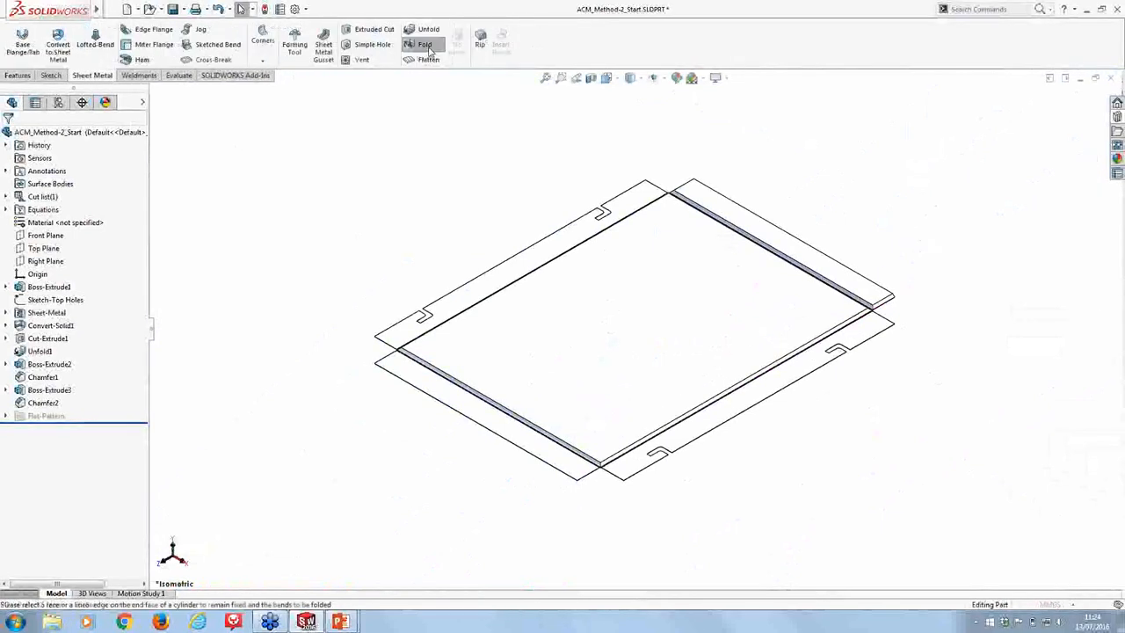
{"action": "left_click", "coordinate": [429, 46]}
{"action": "middle_click_drag", "start_coordinate": [381, 211], "coordinate": [524, 281]}
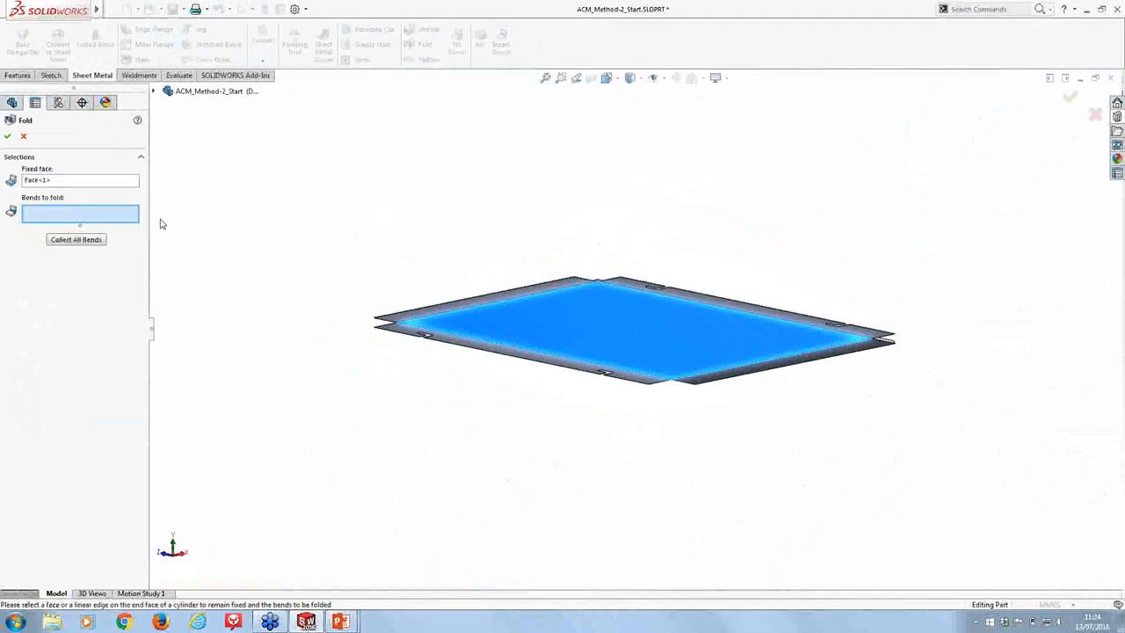
{"action": "left_click", "coordinate": [92, 239]}
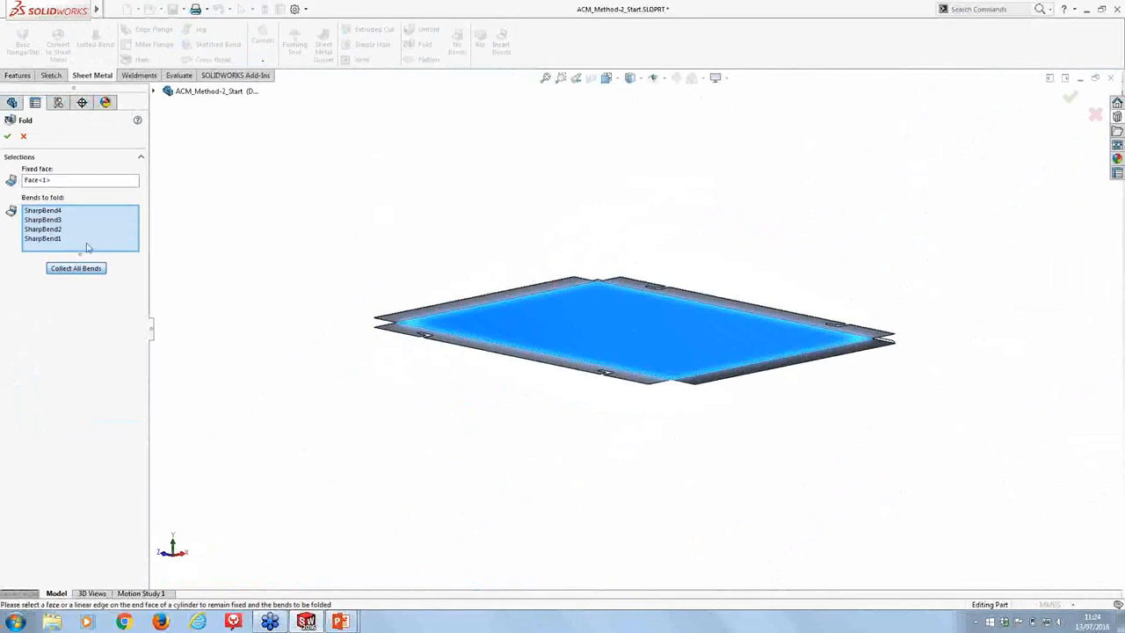
{"action": "left_click", "coordinate": [7, 136]}
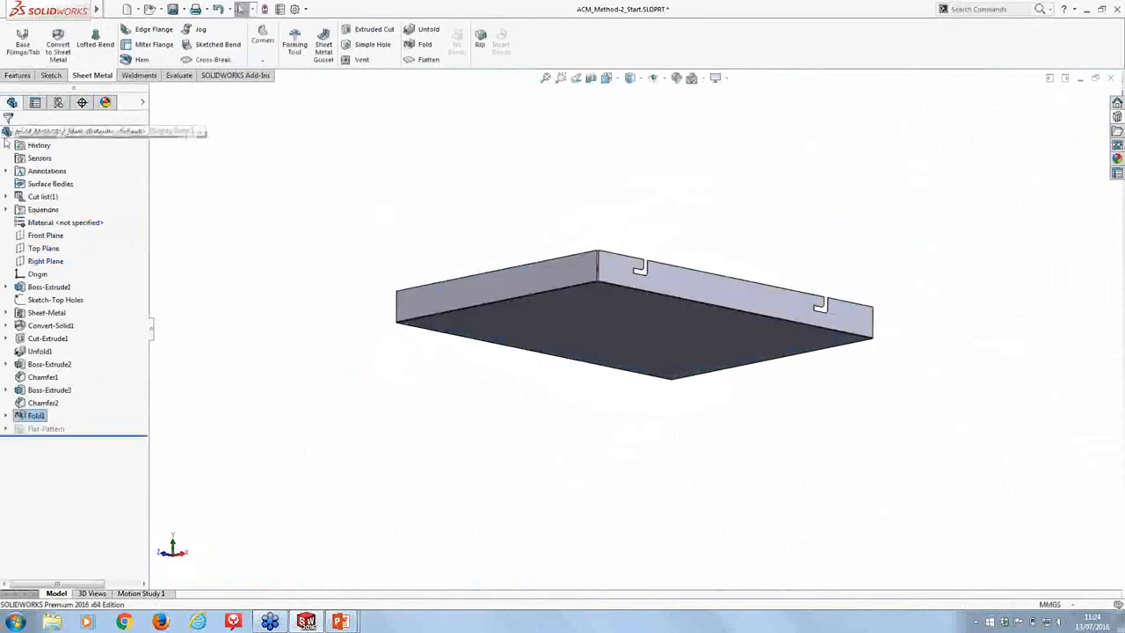
Examine the folded panel's corners and how the chamfered flange core meets the base core and adjacent flanges
{"action": "middle_click_drag", "start_coordinate": [246, 176], "coordinate": [282, 255]}
{"action": "scroll", "coordinate": [693, 193], "scroll_direction": "down", "scroll_amount": 8}
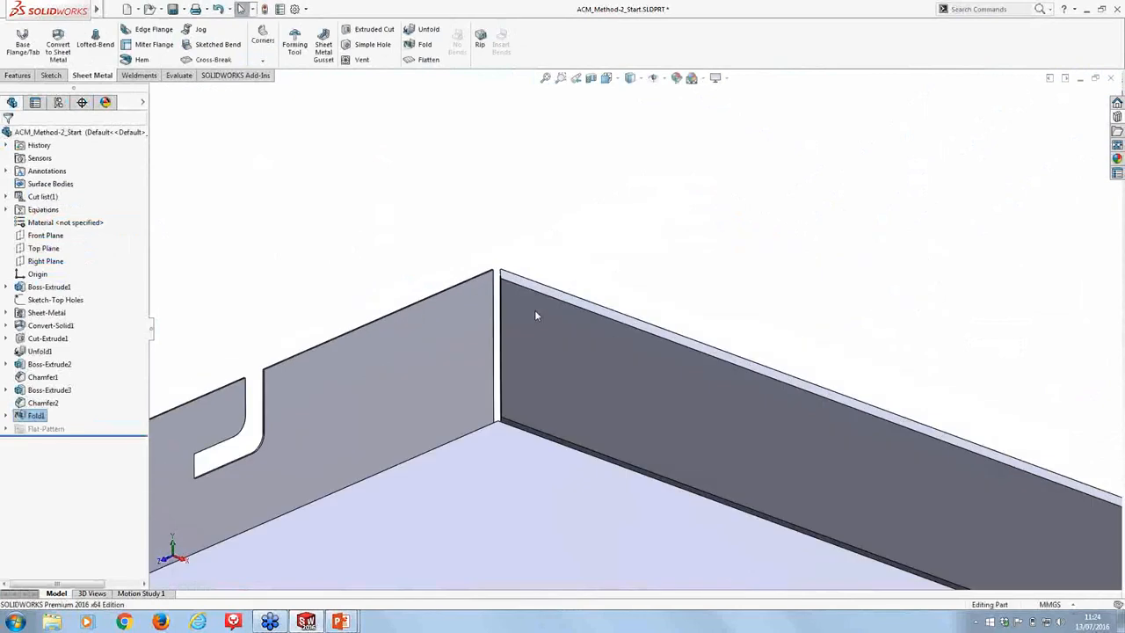
{"action": "middle_click_drag", "start_coordinate": [535, 310], "coordinate": [519, 361]}
{"action": "scroll", "coordinate": [499, 402], "scroll_direction": "down", "scroll_amount": 4}
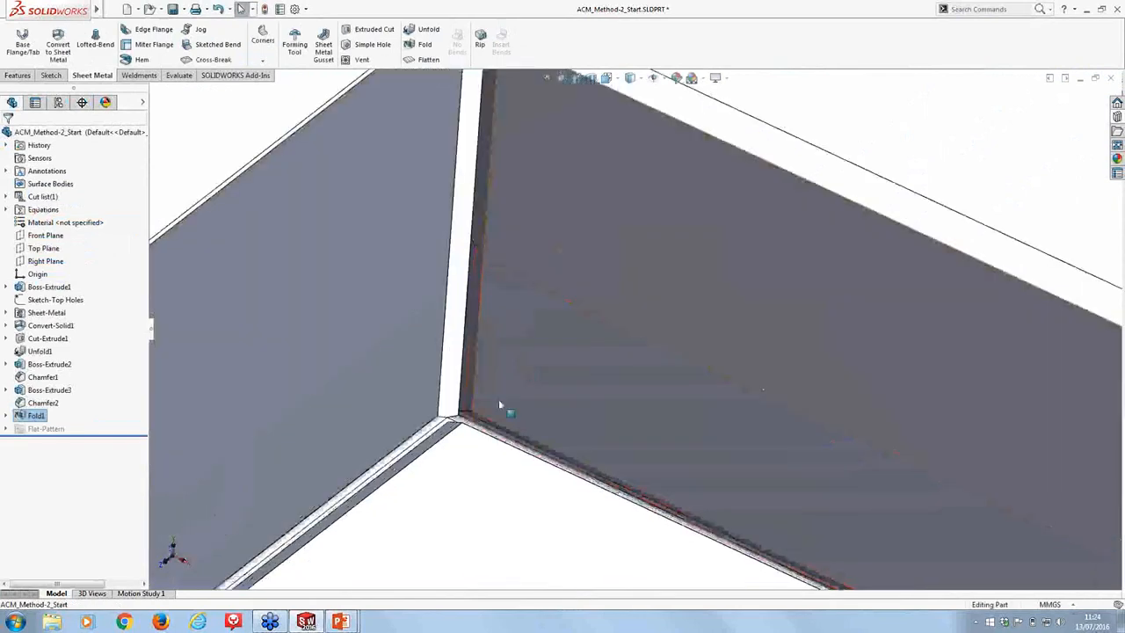
{"action": "middle_click_drag", "start_coordinate": [499, 404], "coordinate": [510, 384]}
{"action": "scroll", "coordinate": [521, 402], "scroll_direction": "up", "scroll_amount": 4}
{"action": "scroll", "coordinate": [563, 417], "scroll_direction": "up", "scroll_amount": 3}
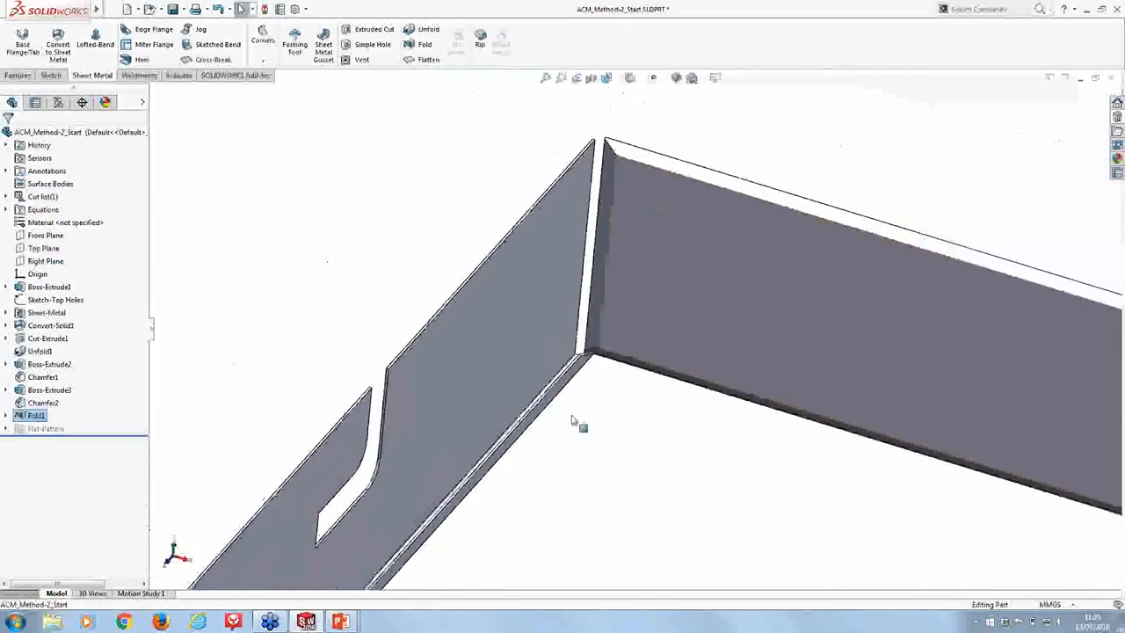
{"action": "middle_click_drag", "start_coordinate": [571, 422], "coordinate": [648, 403]}
{"action": "scroll", "coordinate": [648, 404], "scroll_direction": "up", "scroll_amount": 3}
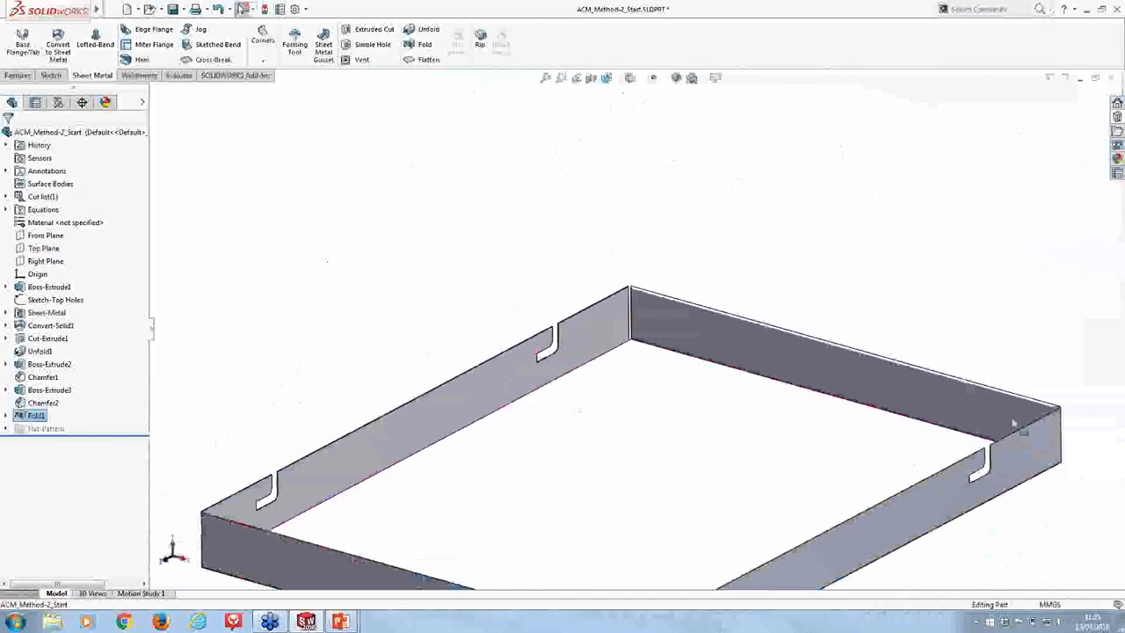
{"action": "scroll", "coordinate": [1013, 425], "scroll_direction": "down", "scroll_amount": 5}
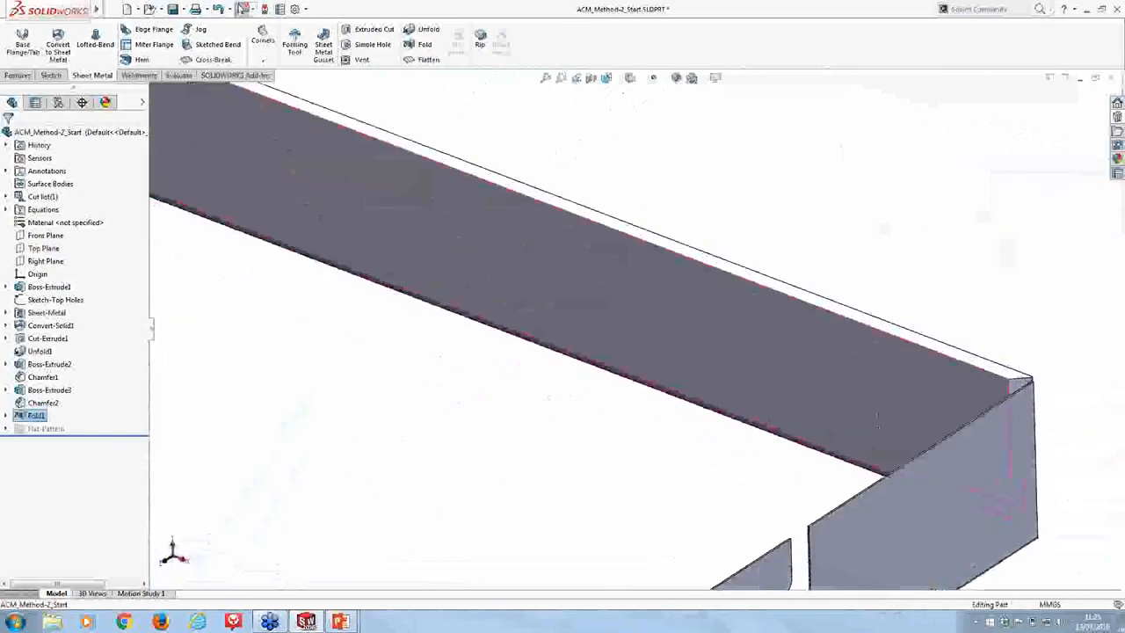
{"action": "scroll", "coordinate": [947, 442], "scroll_direction": "down", "scroll_amount": 2}
{"action": "scroll", "coordinate": [940, 398], "scroll_direction": "down", "scroll_amount": 2}
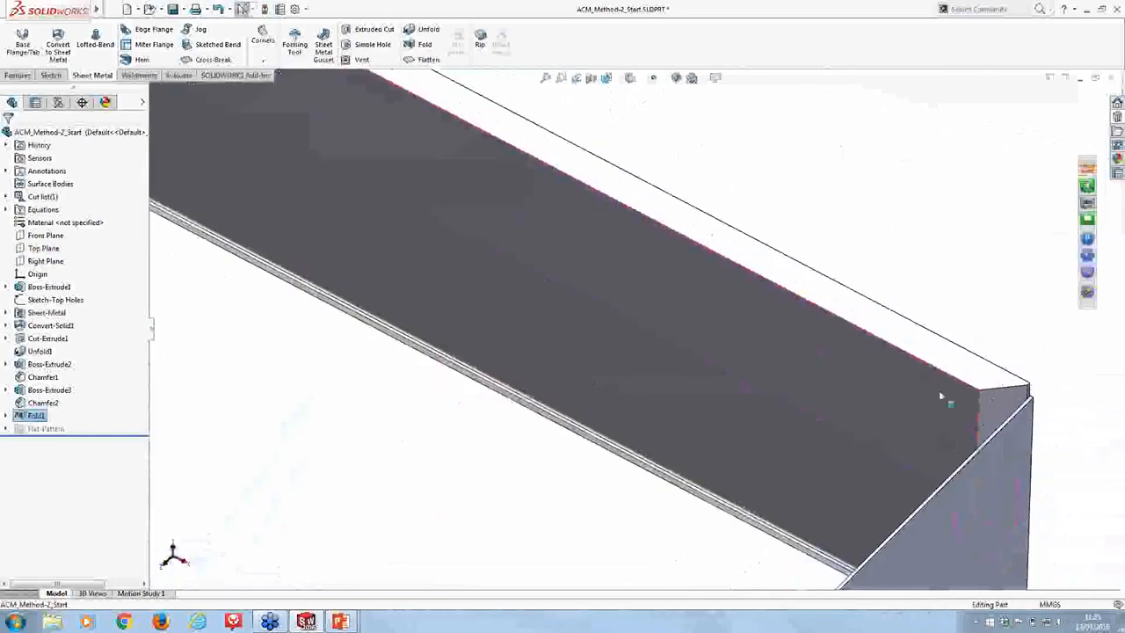
{"action": "left_click", "coordinate": [941, 396]}
{"action": "scroll", "coordinate": [945, 404], "scroll_direction": "up", "scroll_amount": 2}
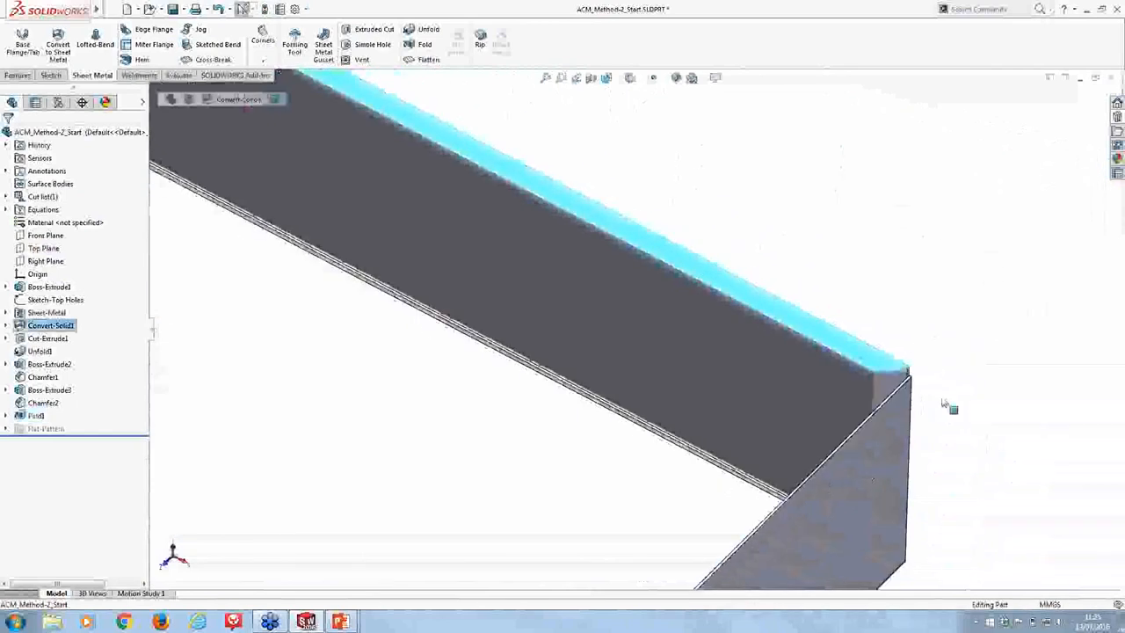
{"action": "left_click", "coordinate": [944, 389]}
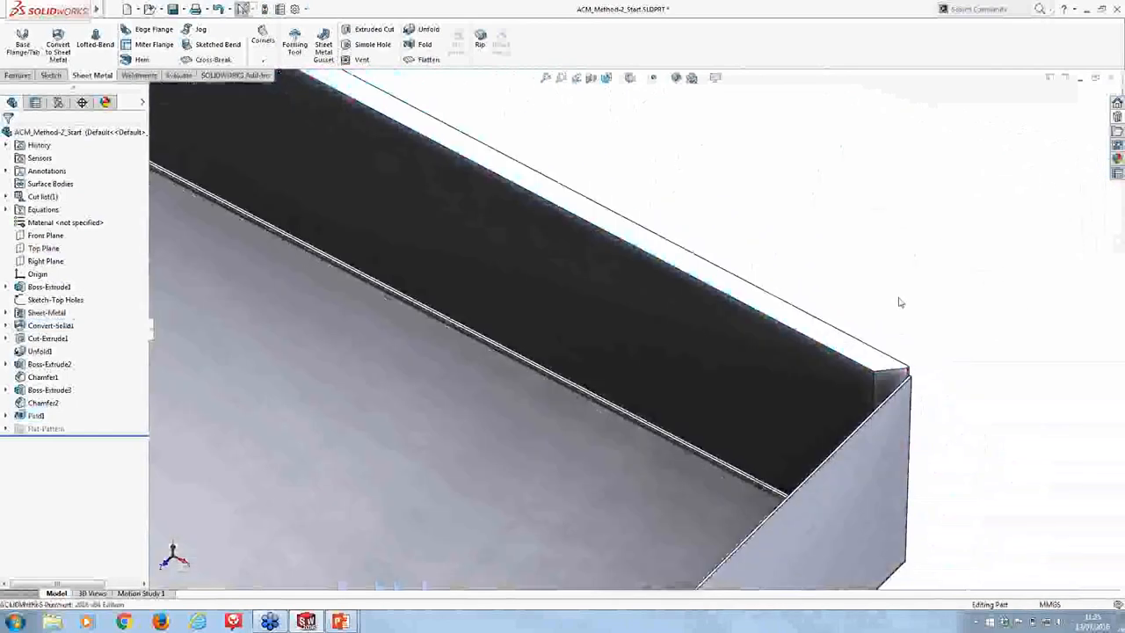
{"action": "key", "text": "z"}
{"action": "scroll", "coordinate": [897, 302], "scroll_direction": "up", "scroll_amount": 10}
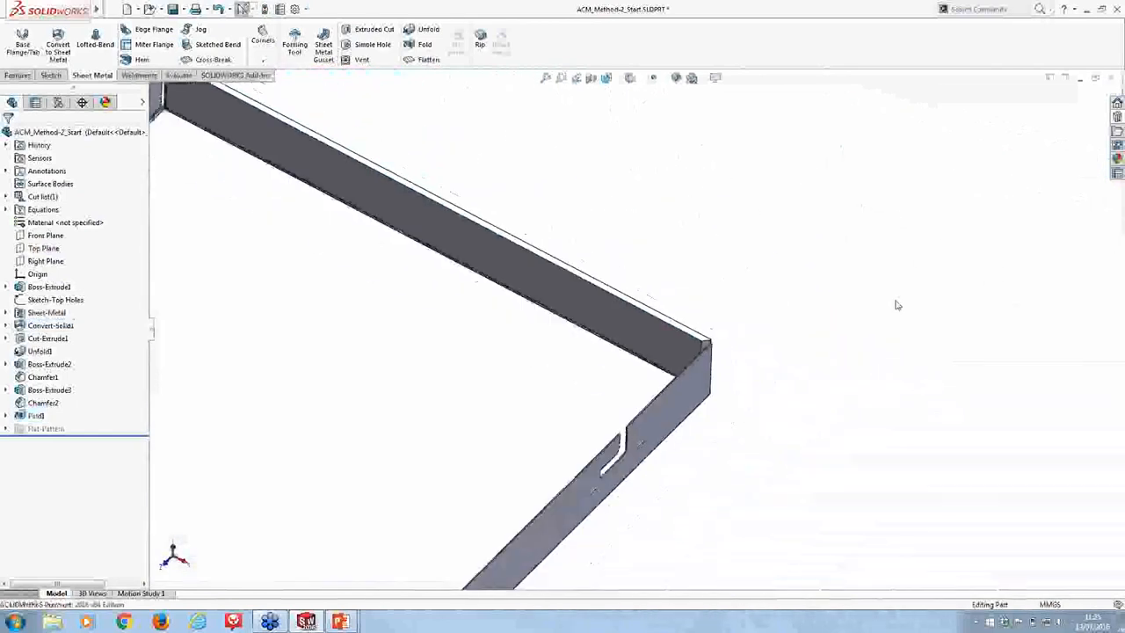
Fit the whole folded panel in view and close the ACM_Method-2_Start part
{"action": "scroll", "coordinate": [449, 384], "scroll_direction": "down", "scroll_amount": 2}
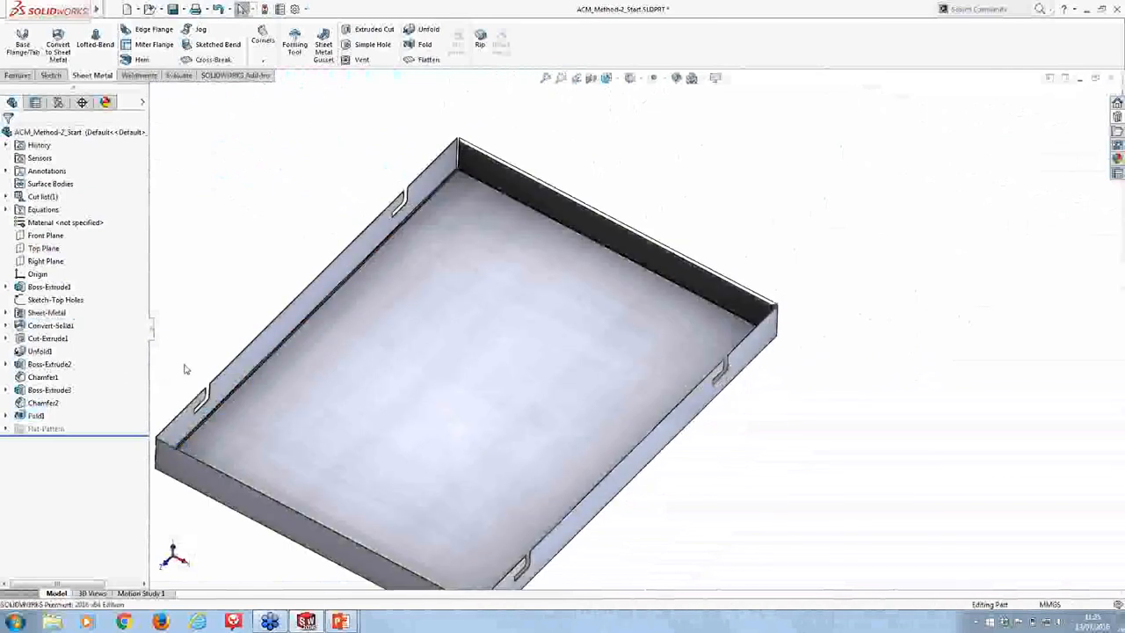
{"action": "key", "text": "z"}
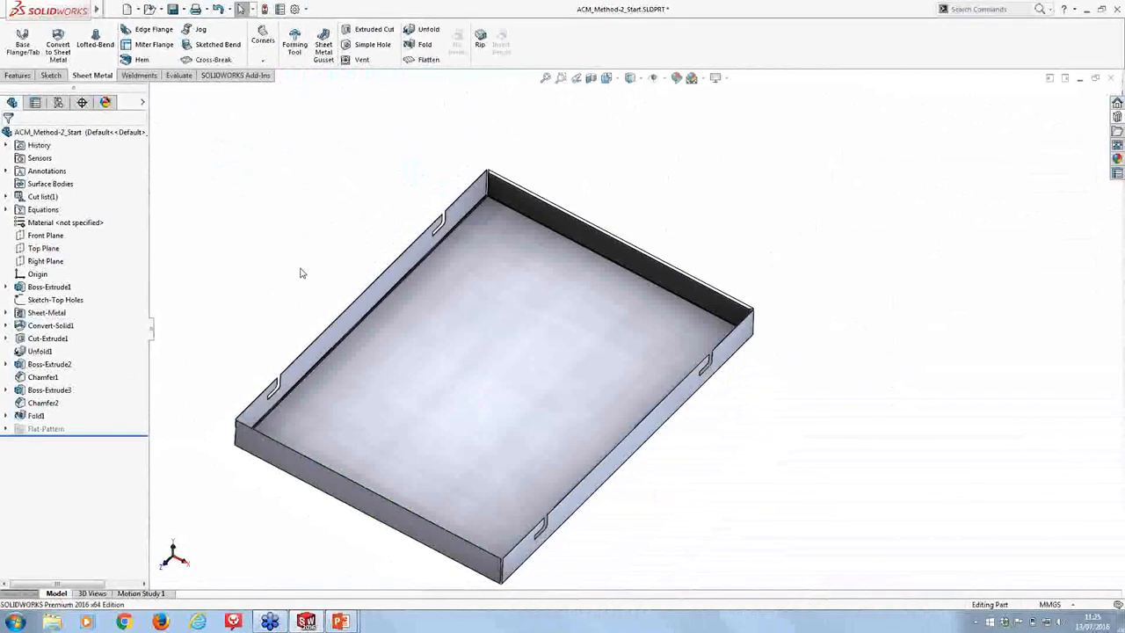
{"action": "left_click", "coordinate": [1110, 78]}
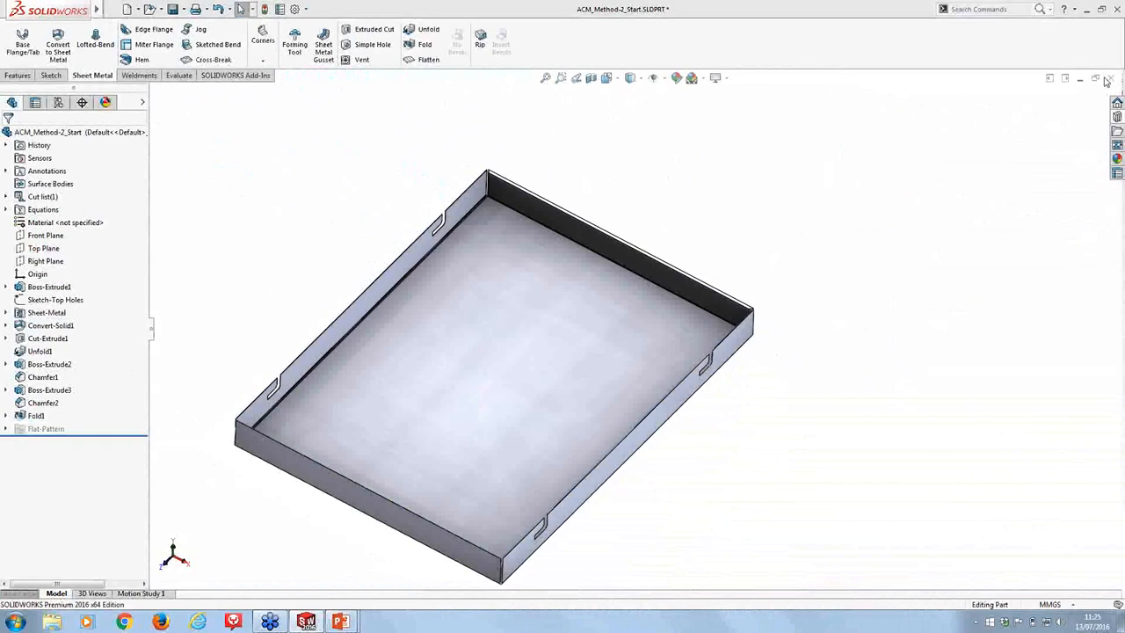
{"action": "left_click", "coordinate": [563, 322]}
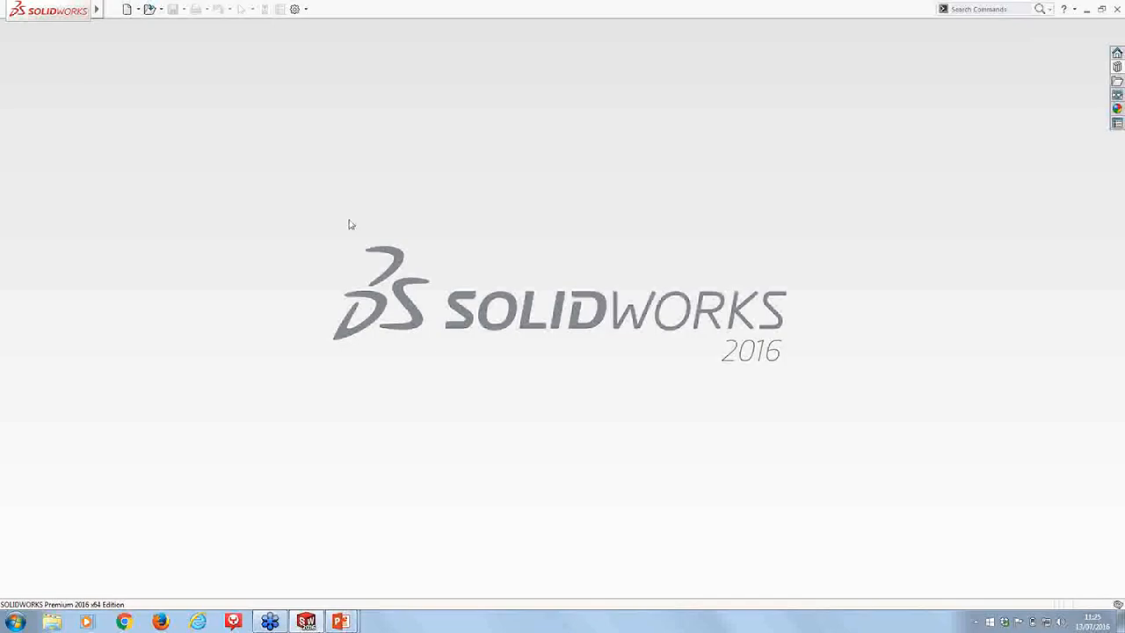
Open the part ACM_Method-2_Finished.SLDPRT from the 3-Method 2 folder
{"action": "left_click", "coordinate": [150, 12]}
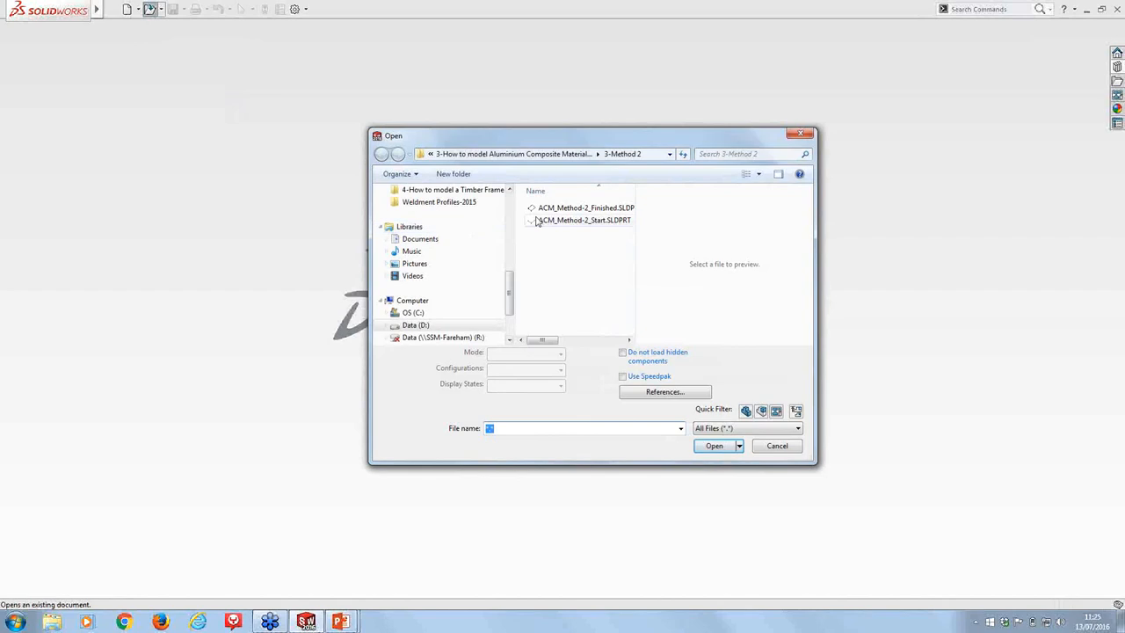
{"action": "left_click", "coordinate": [563, 208]}
{"action": "left_click", "coordinate": [712, 427]}
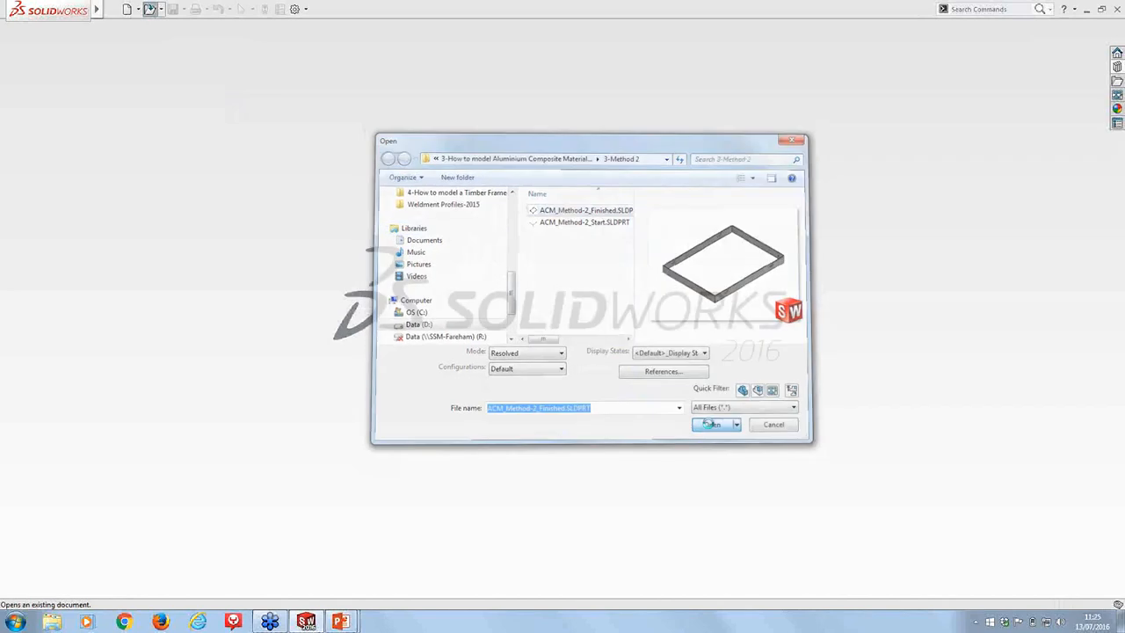
Examine the finished panel's layered corner and highlight the faces affected by the Split Line1 feature
{"action": "scroll", "coordinate": [599, 459], "scroll_direction": "down", "scroll_amount": 5}
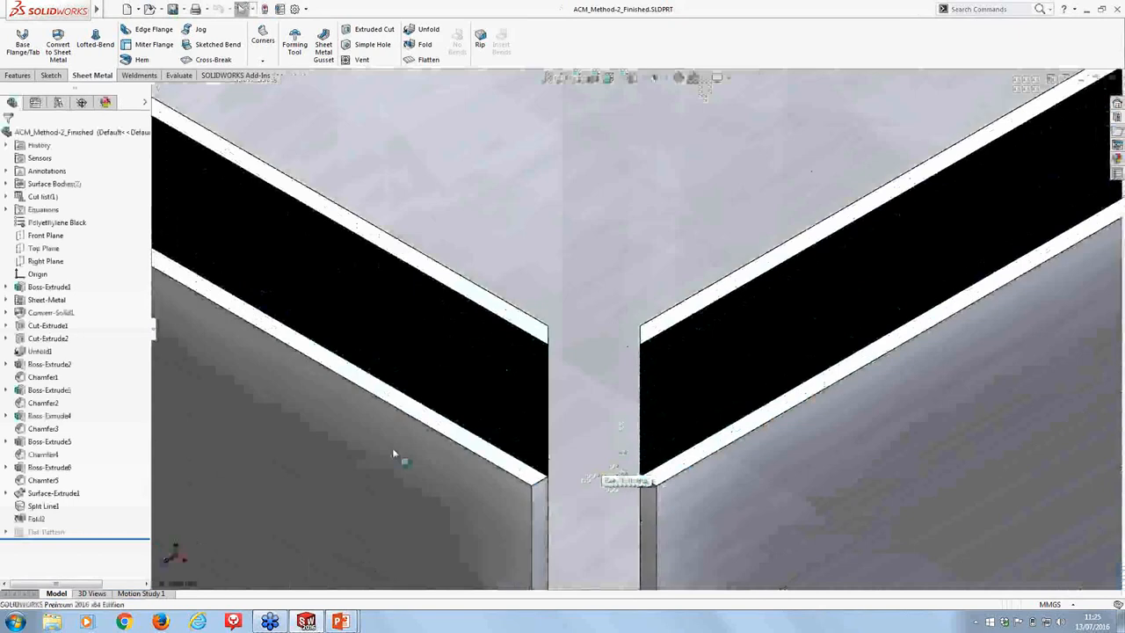
{"action": "left_click", "coordinate": [44, 507]}
{"action": "scroll", "coordinate": [161, 524], "scroll_direction": "up", "scroll_amount": 6}
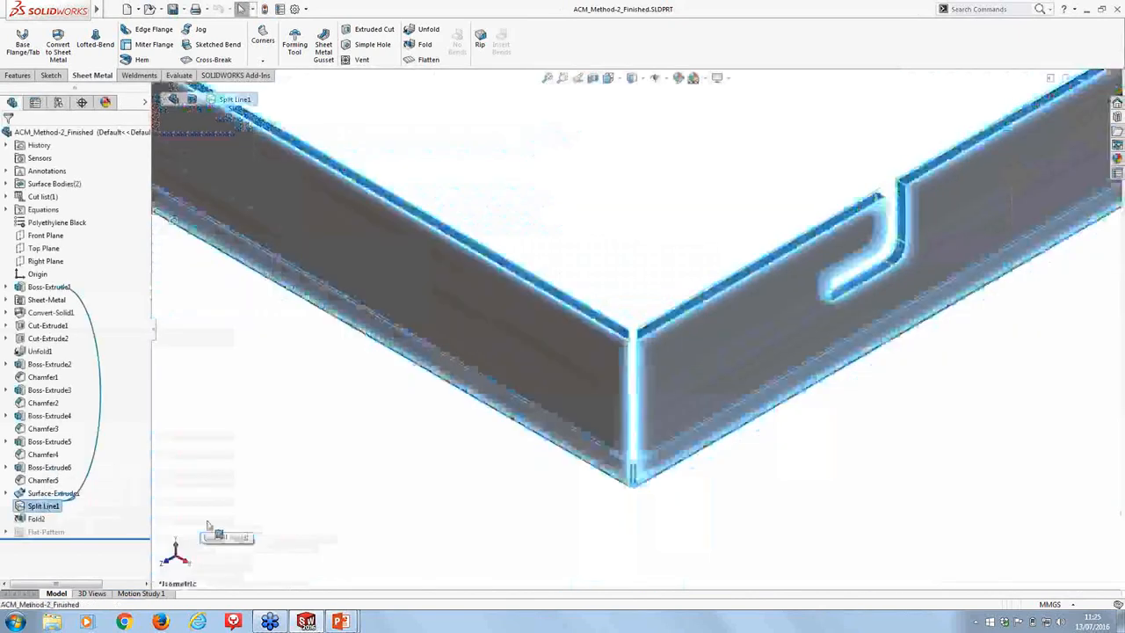
{"action": "left_click", "coordinate": [209, 528]}
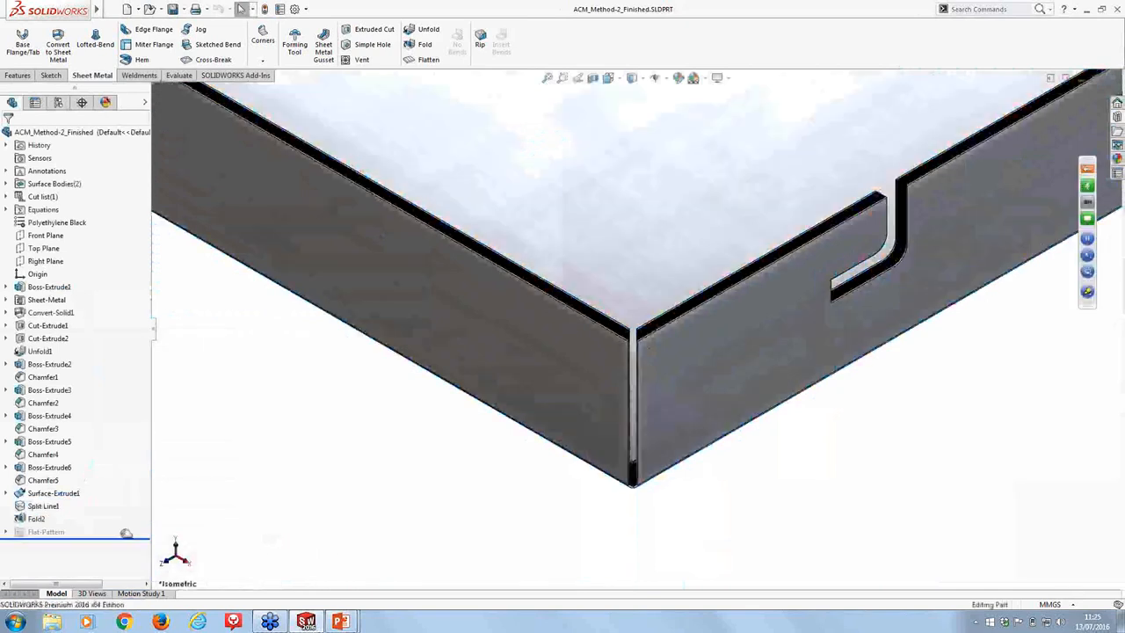
Roll the feature history back to just after Split Line1 and inspect the split faces on the unfolded panel from the front
{"action": "left_click_drag", "start_coordinate": [126, 537], "coordinate": [114, 503]}
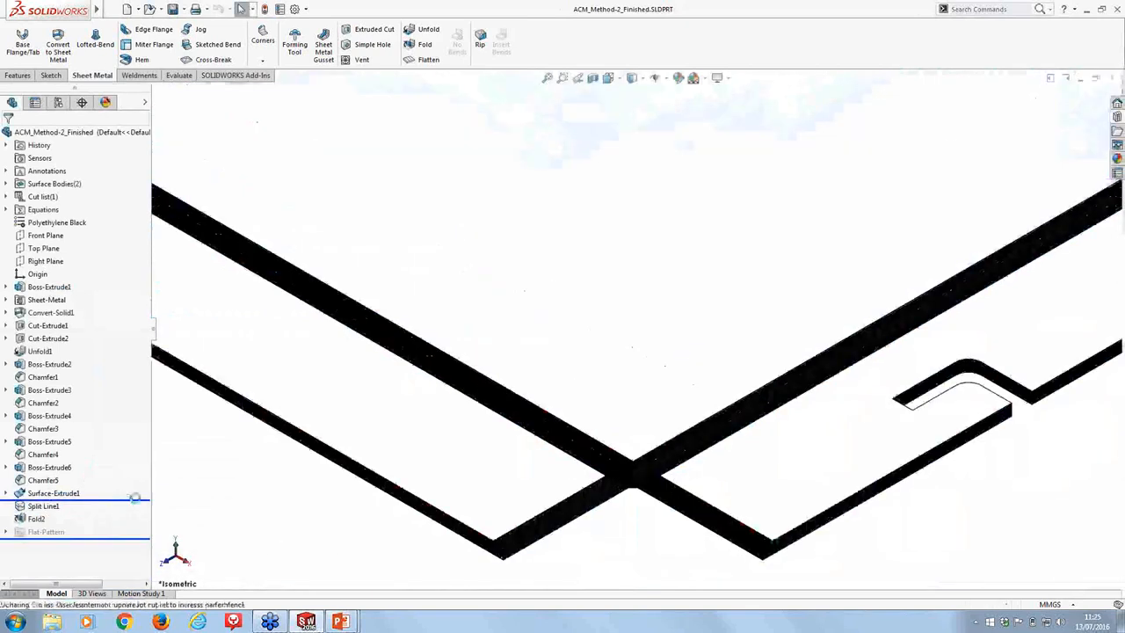
{"action": "left_click_drag", "start_coordinate": [97, 500], "coordinate": [57, 510]}
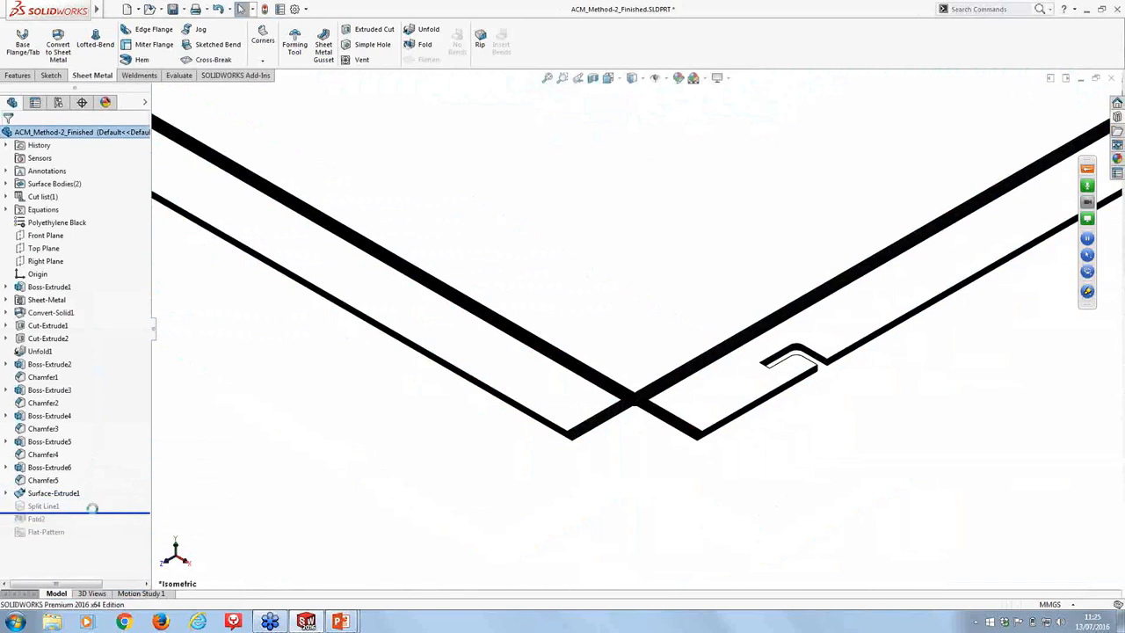
{"action": "left_click", "coordinate": [57, 509]}
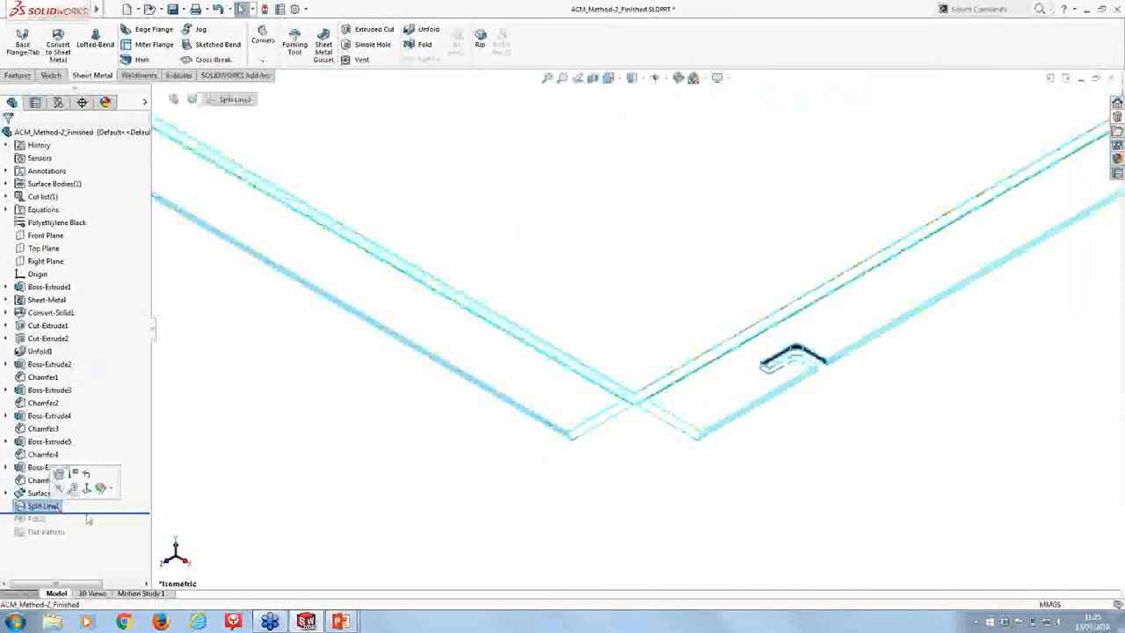
{"action": "scroll", "coordinate": [312, 495], "scroll_direction": "up", "scroll_amount": 5}
{"action": "scroll", "coordinate": [708, 153], "scroll_direction": "down", "scroll_amount": 3}
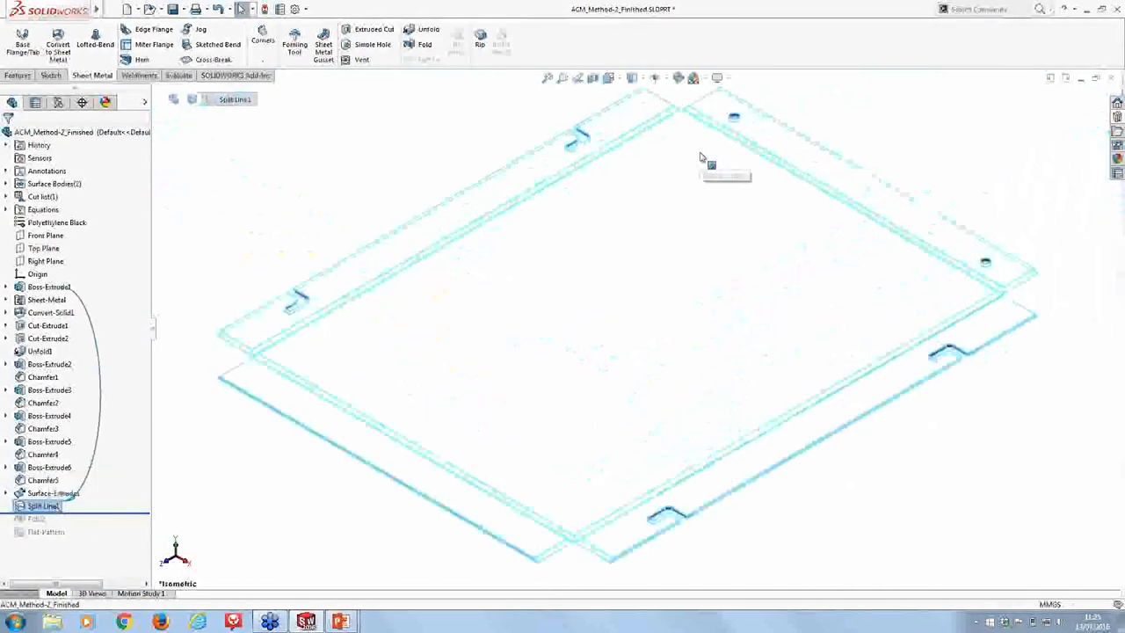
{"action": "right_click_drag", "start_coordinate": [394, 180], "coordinate": [398, 239]}
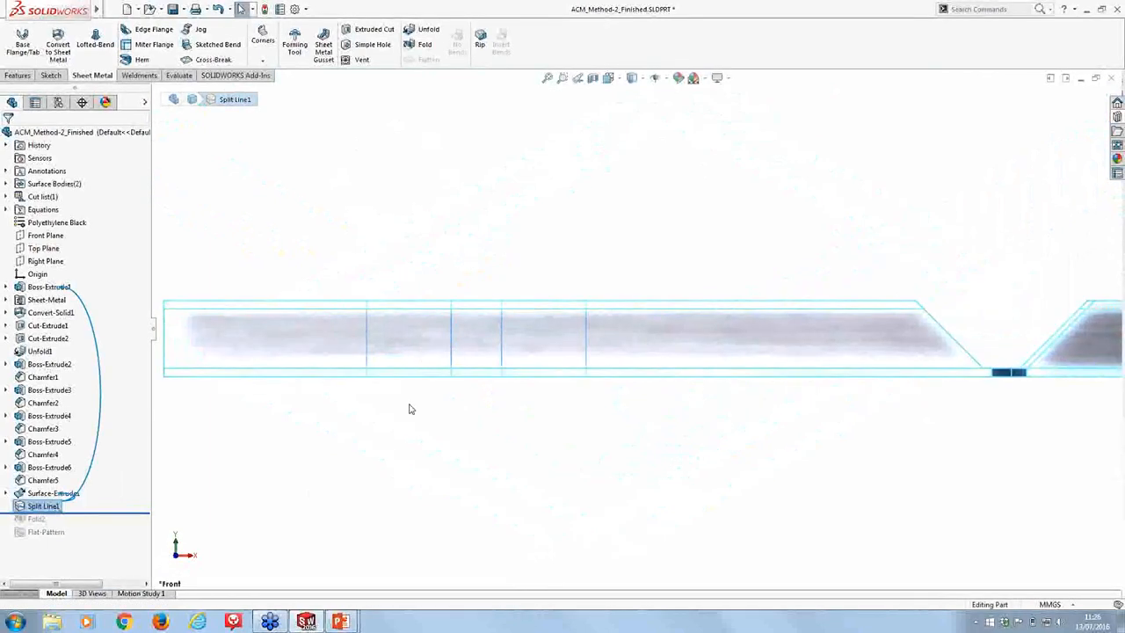
{"action": "left_click", "coordinate": [420, 443]}
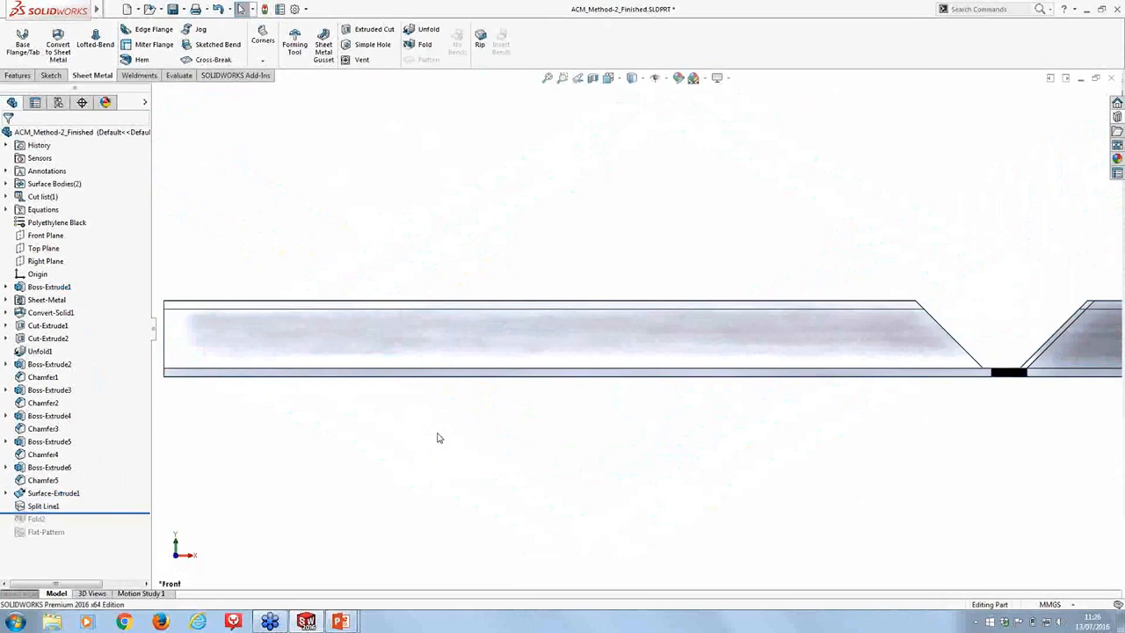
{"action": "right_click_drag", "start_coordinate": [426, 437], "coordinate": [441, 422]}
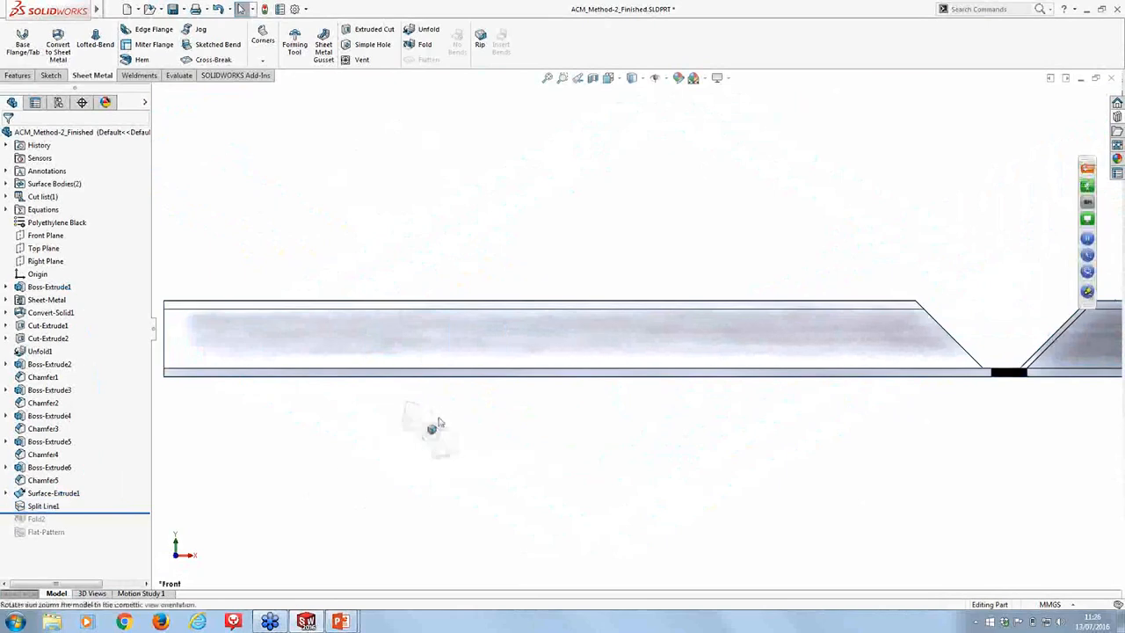
Roll the feature history forward past Fold2 to the end and examine the folded panel's layered corner and slot edges
{"action": "left_click_drag", "start_coordinate": [126, 517], "coordinate": [127, 524]}
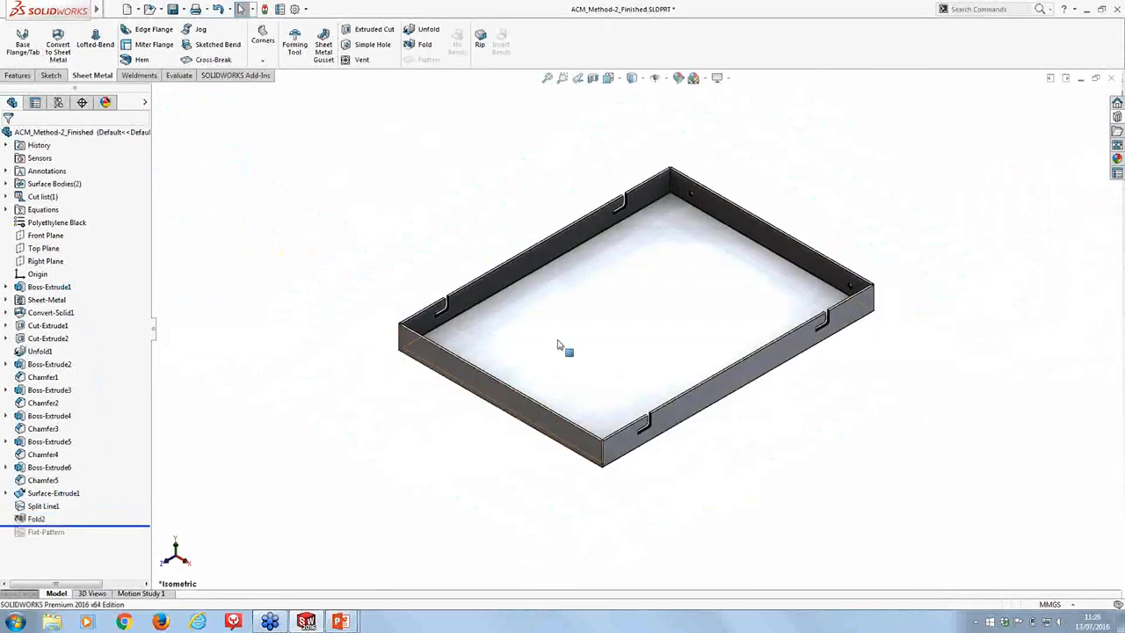
{"action": "scroll", "coordinate": [571, 348], "scroll_direction": "down", "scroll_amount": 3}
{"action": "left_click_drag", "start_coordinate": [123, 526], "coordinate": [124, 539]}
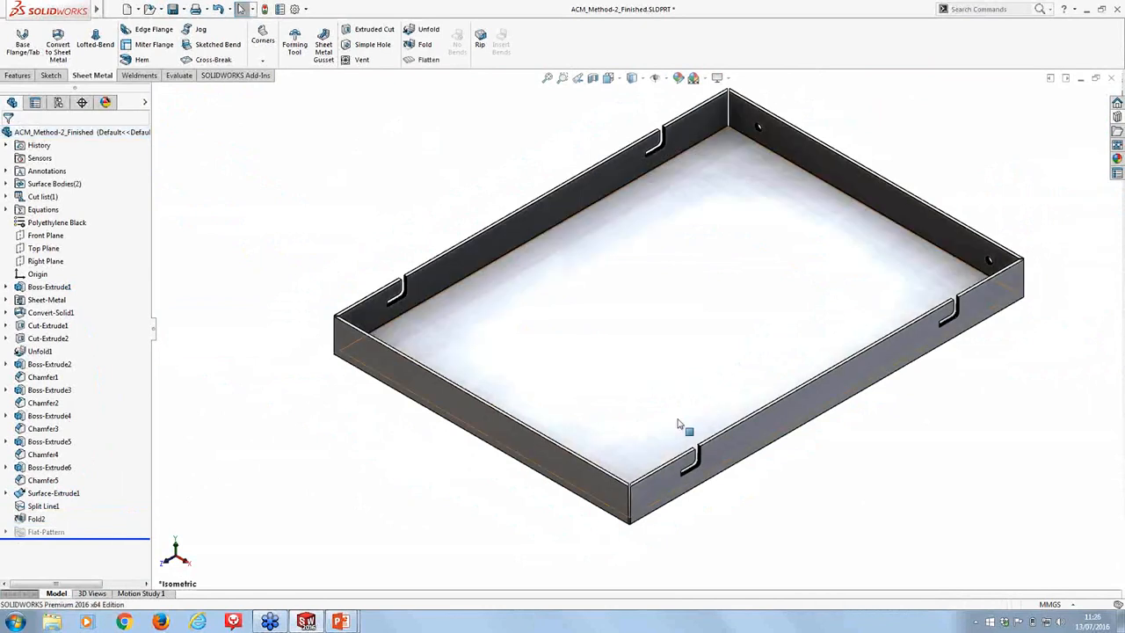
{"action": "scroll", "coordinate": [678, 425], "scroll_direction": "down", "scroll_amount": 8}
{"action": "scroll", "coordinate": [599, 449], "scroll_direction": "up", "scroll_amount": 6}
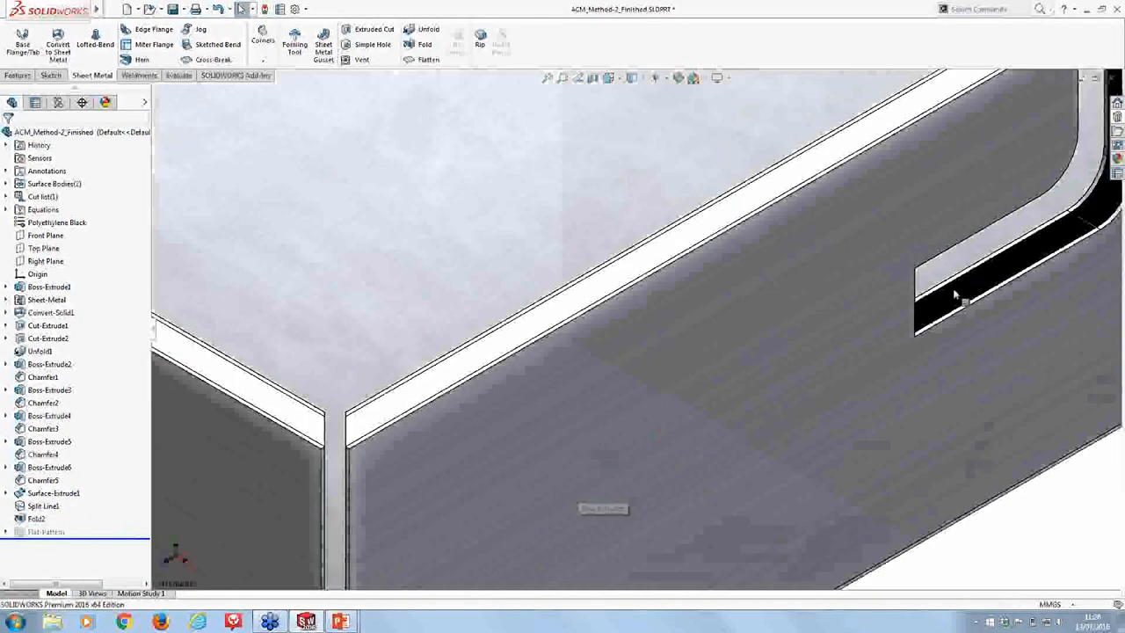
{"action": "scroll", "coordinate": [724, 320], "scroll_direction": "down", "scroll_amount": 5}
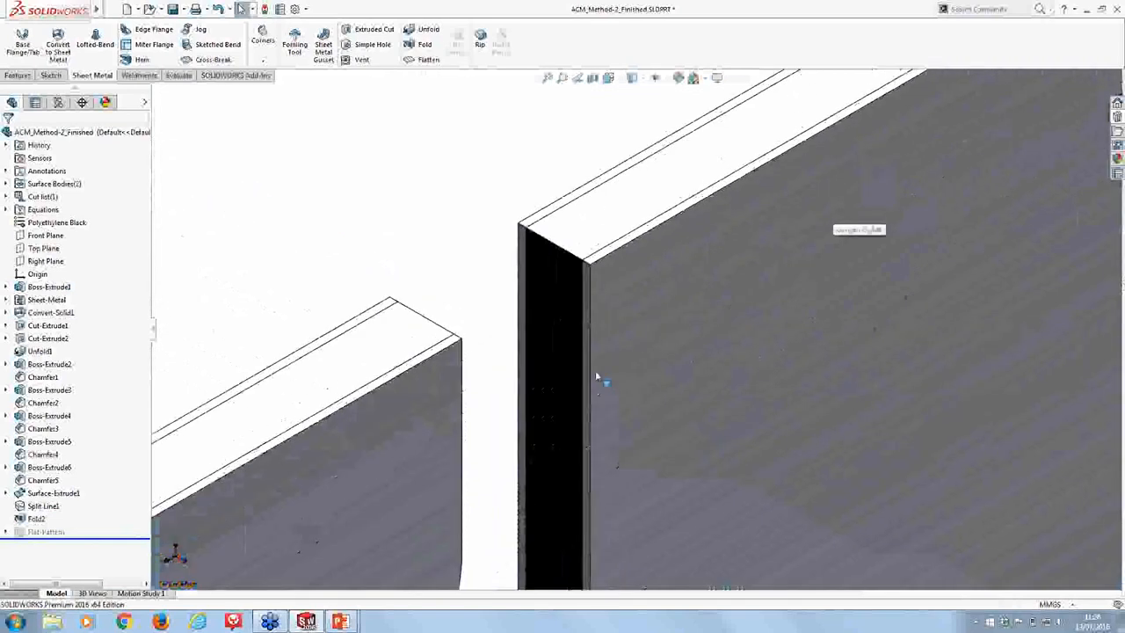
{"action": "mouse_move", "coordinate": [598, 376]}
{"action": "middle_mouse_down"}
{"action": "mouse_move", "coordinate": [610, 281]}
{"action": "mouse_move", "coordinate": [610, 363]}
{"action": "middle_mouse_up"}
{"action": "scroll", "coordinate": [608, 357], "scroll_direction": "up", "scroll_amount": 10}
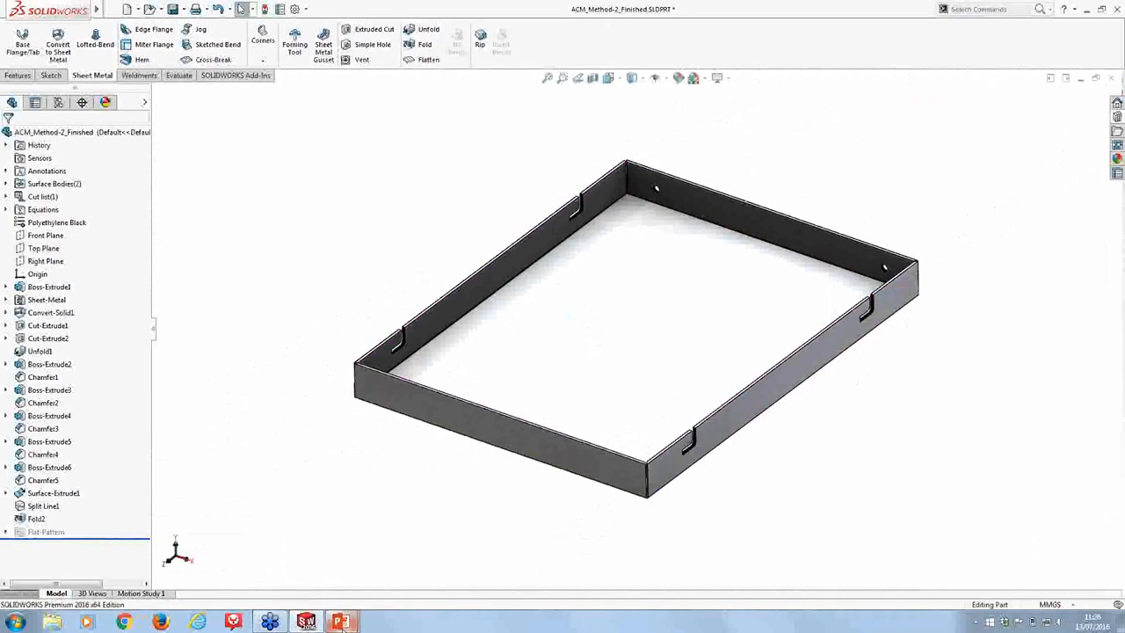
Switch to the running PowerPoint slide show and advance to the Method 1 slide of How to Model ACM in SOLIDWORKS
{"action": "mouse_move", "coordinate": [342, 623]}
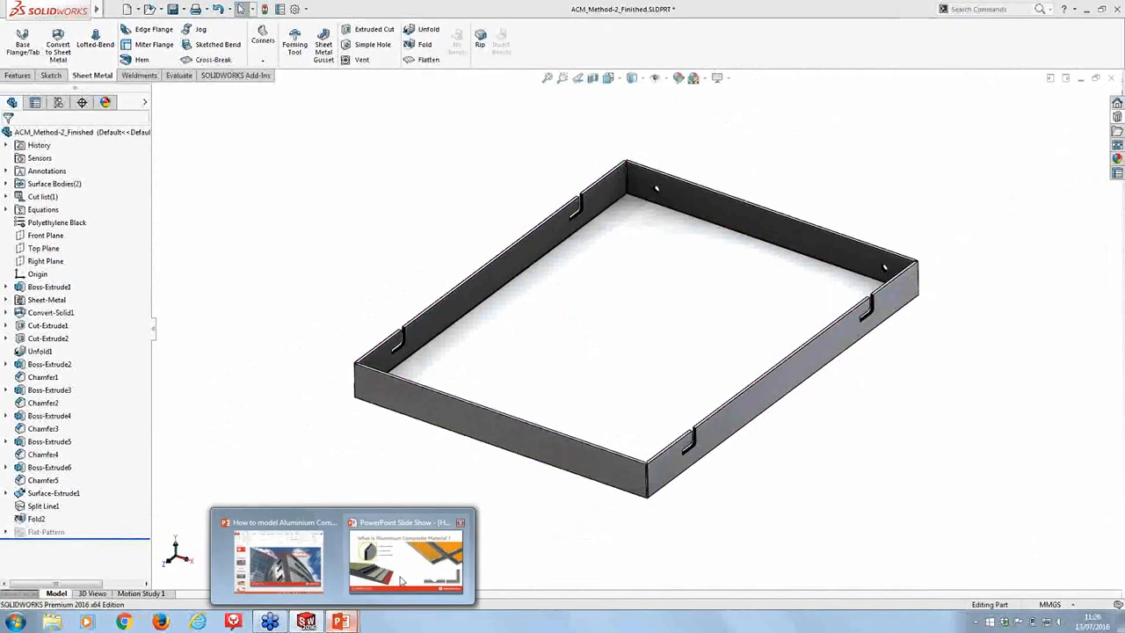
{"action": "left_click", "coordinate": [402, 581]}
{"action": "key", "text": "Right"}
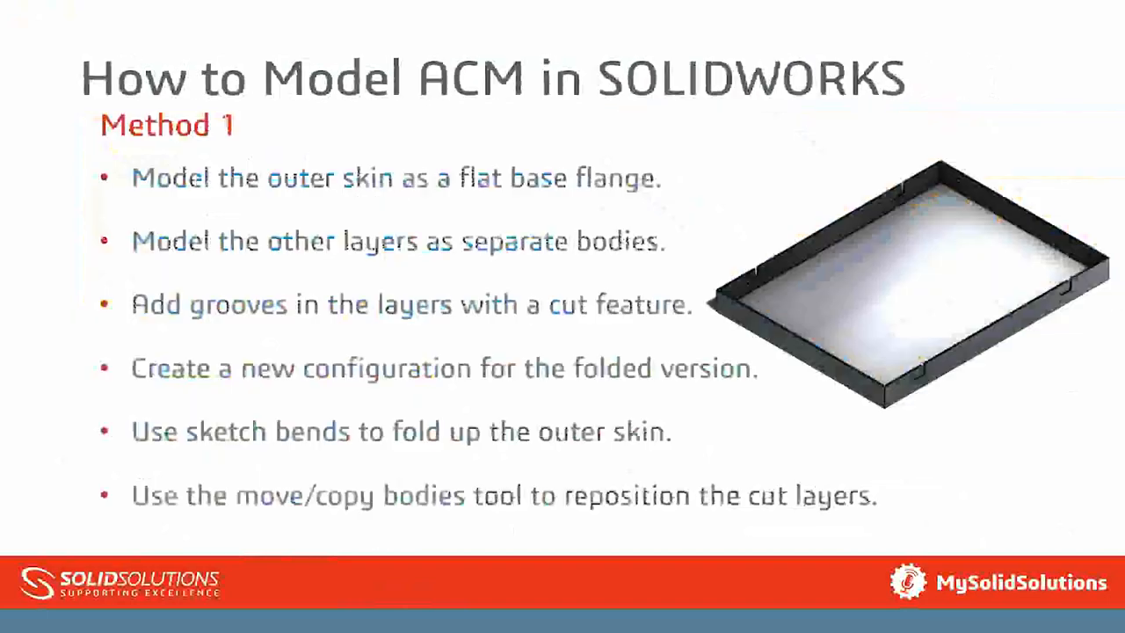